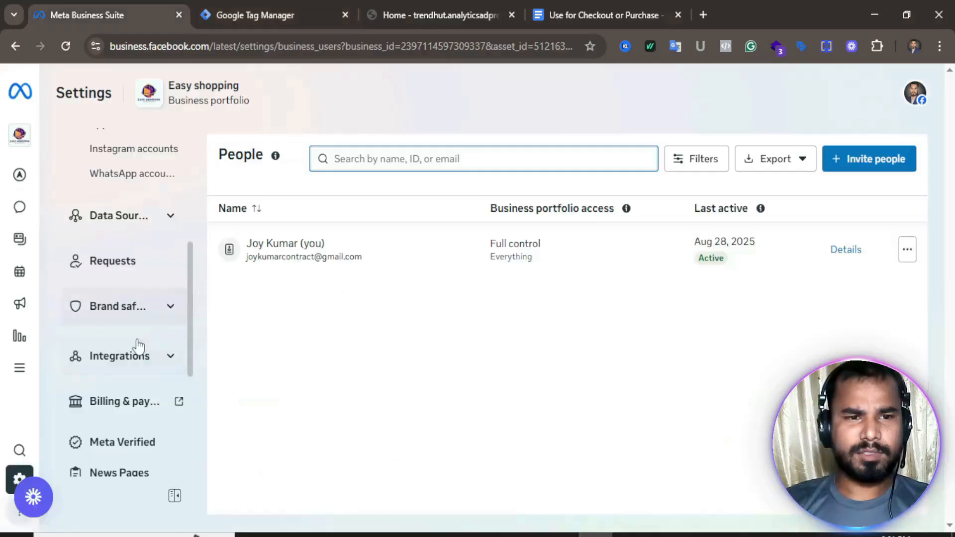
# - Open the Datasets & pixels settings of the Easy shopping portfolio and look over the details of the esay shop 1 dataset
pyautogui.scroll(3, 142, 254)
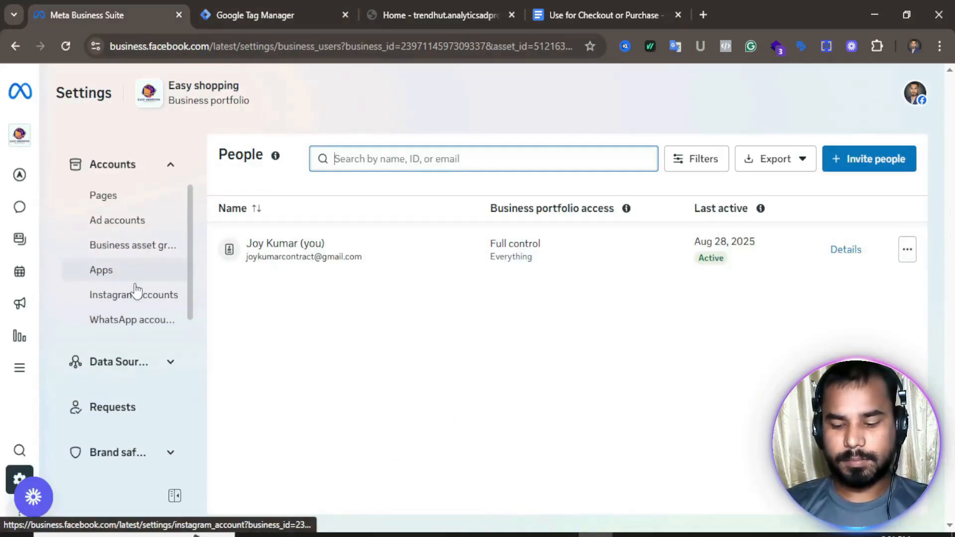
pyautogui.scroll(-2, 144, 224)
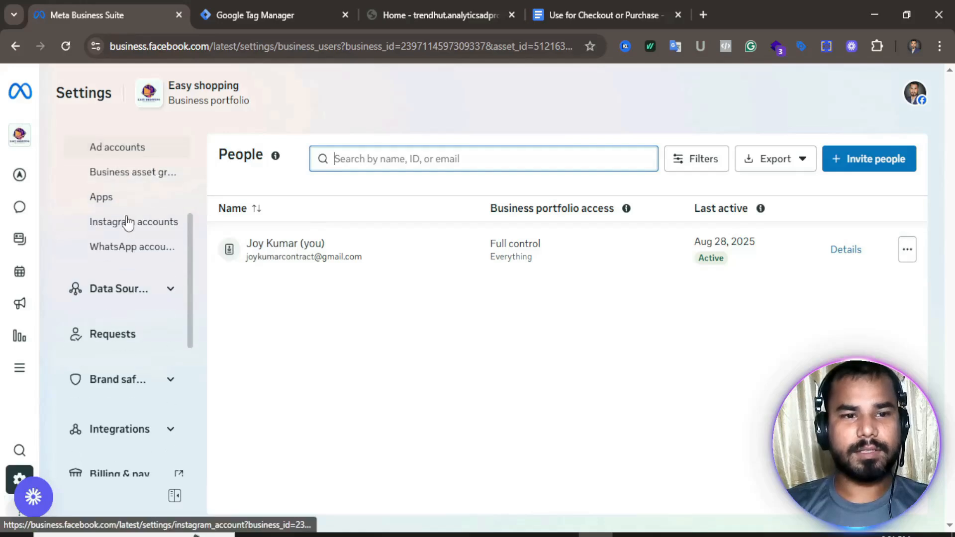
pyautogui.click(134, 294)
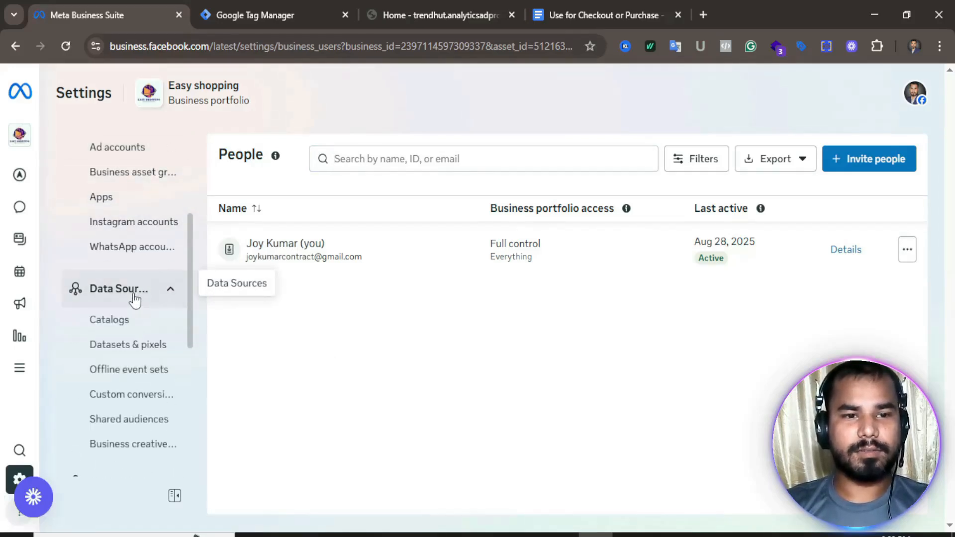
pyautogui.click(111, 346)
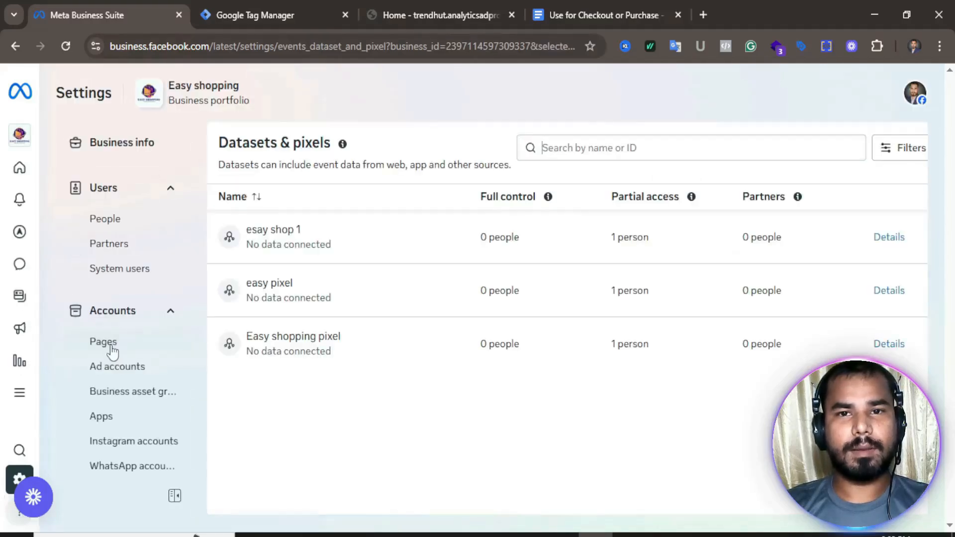
pyautogui.scroll(-2, 468, 418)
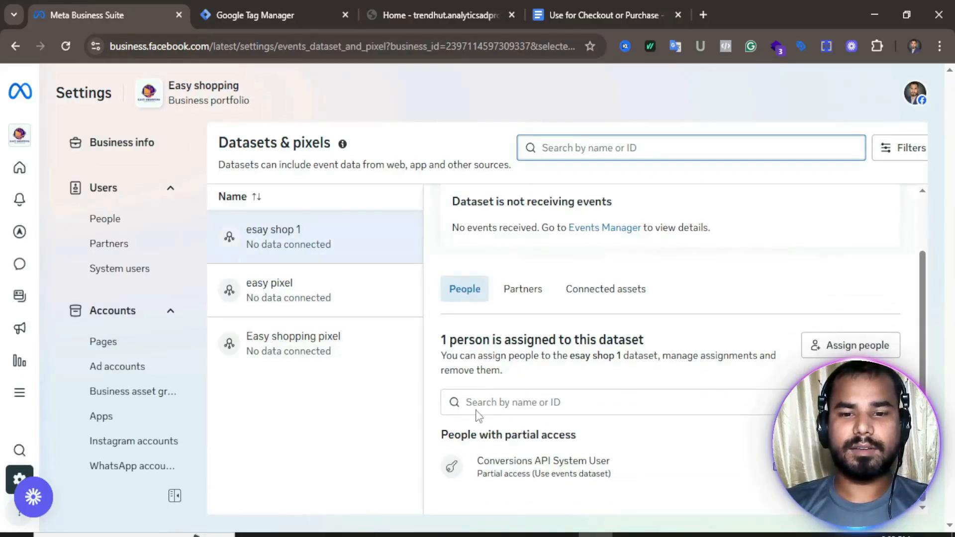
pyautogui.hotkey('ctrl', '-')
pyautogui.hotkey('ctrl', '-')
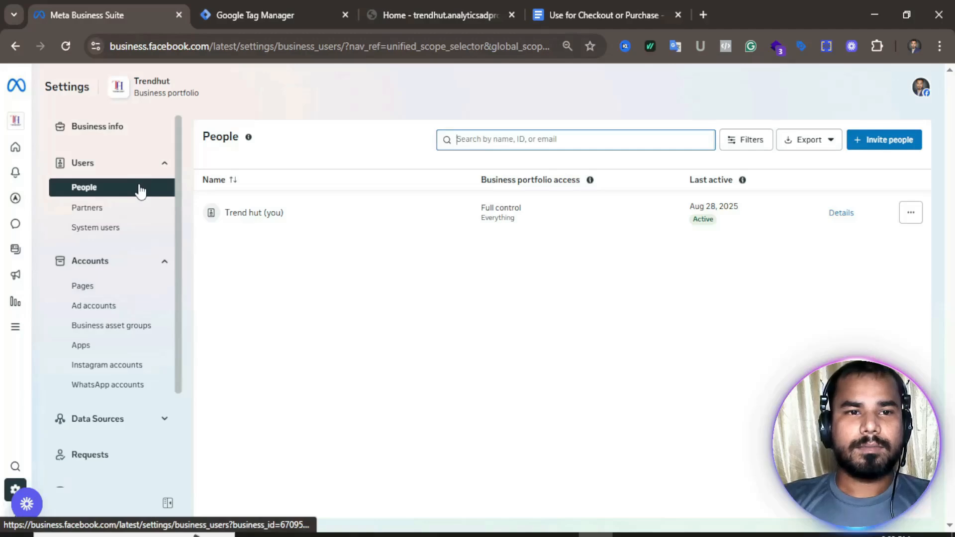
# - Switch to the trendhut.analyticsadpro.com site and look through its home page
pyautogui.click(469, 6)
pyautogui.scroll(-9, 464, 299)
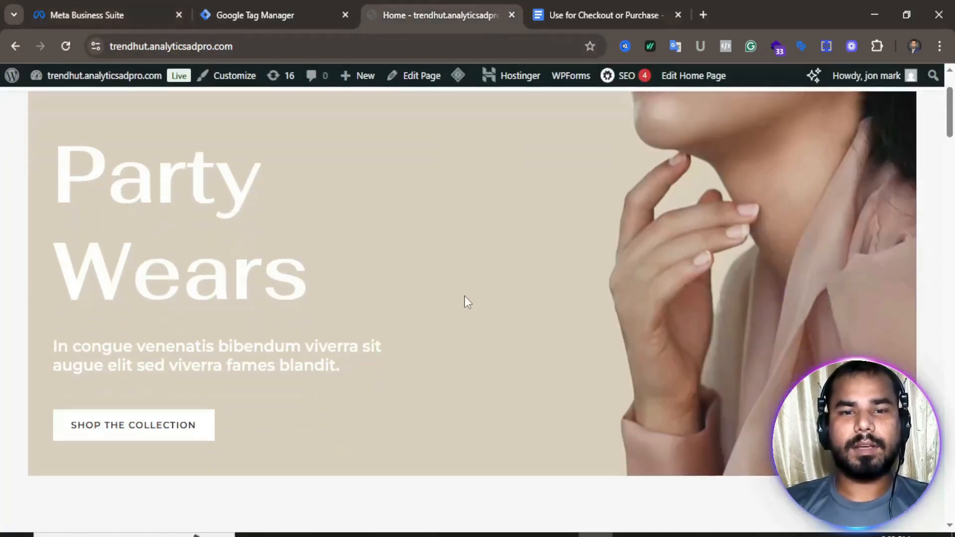
pyautogui.scroll(-20, 464, 297)
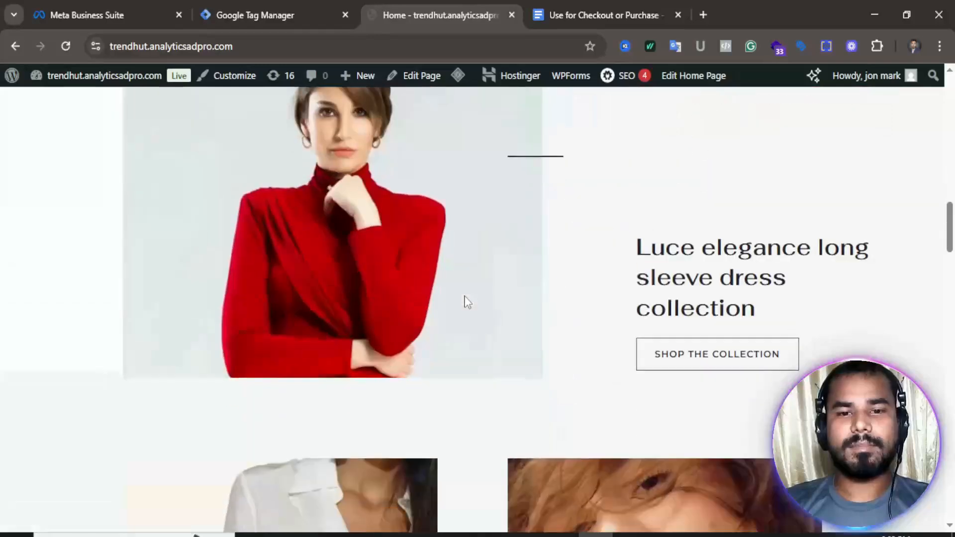
pyautogui.scroll(-20, 464, 297)
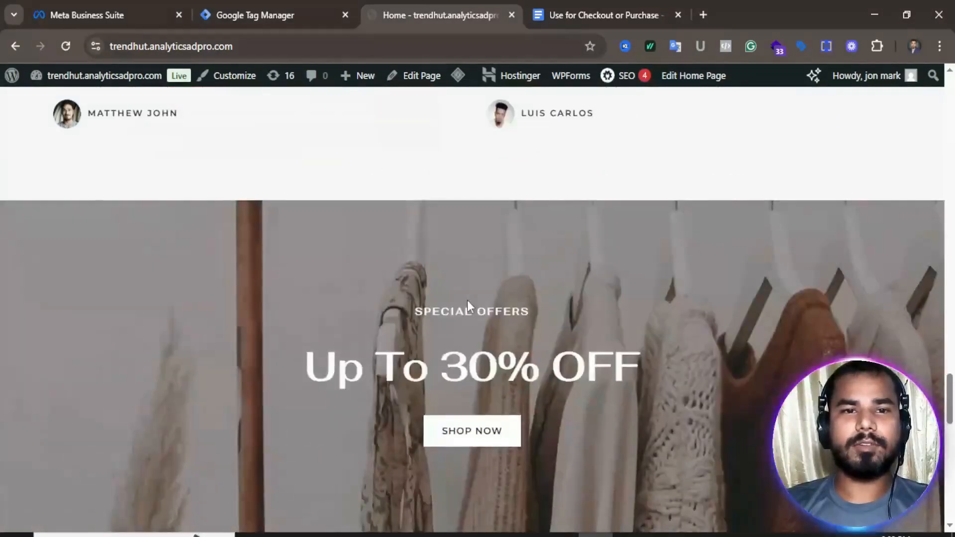
# - Return to Meta Business Suite and open the Datasets & pixels settings of the Trendhut portfolio
pyautogui.click(94, 5)
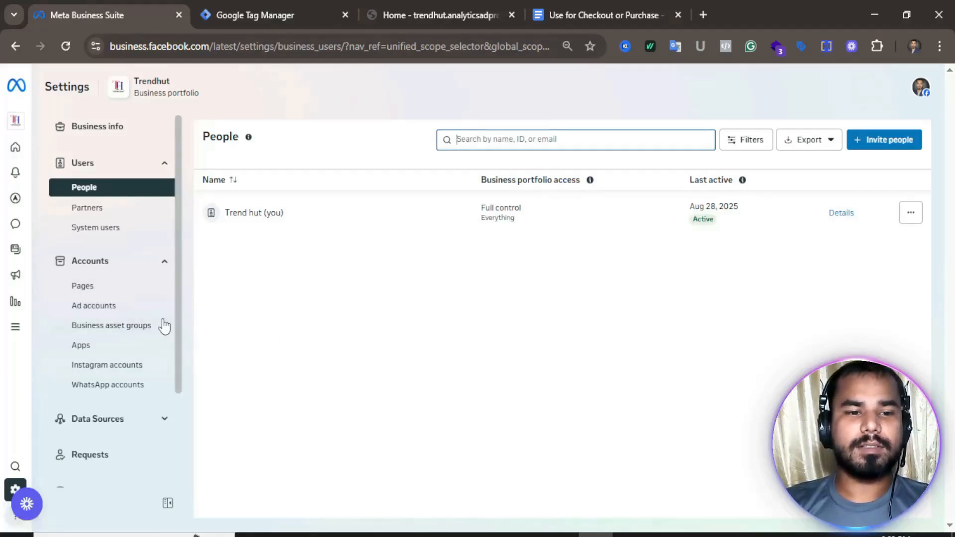
pyautogui.scroll(-3, 137, 325)
pyautogui.click(121, 272)
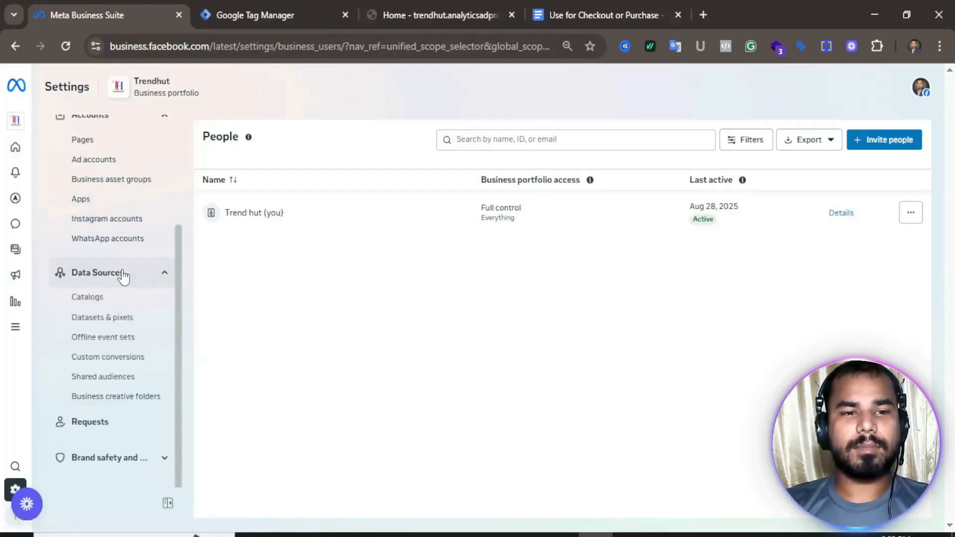
pyautogui.click(104, 318)
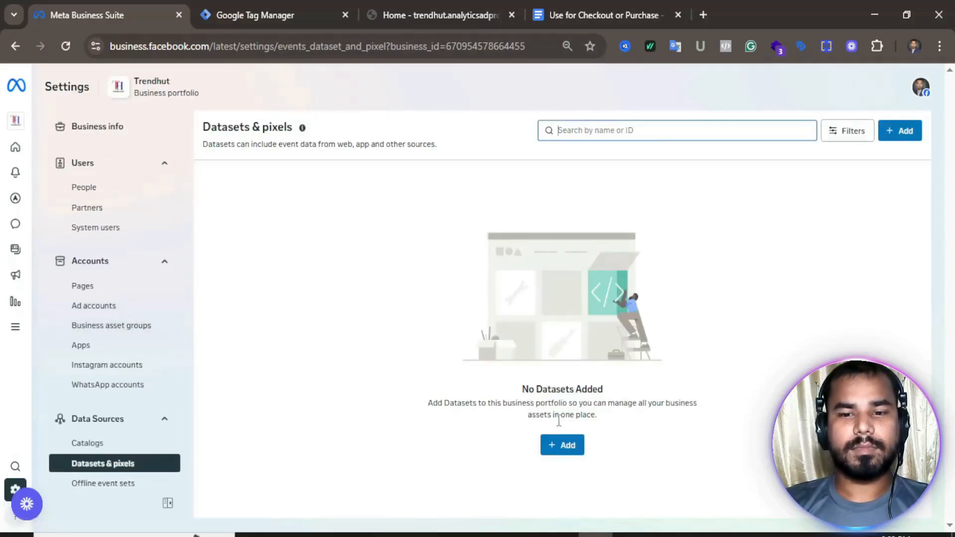
# - Create a new dataset named "Trendhut shop" in the Trendhut portfolio
pyautogui.click(564, 447)
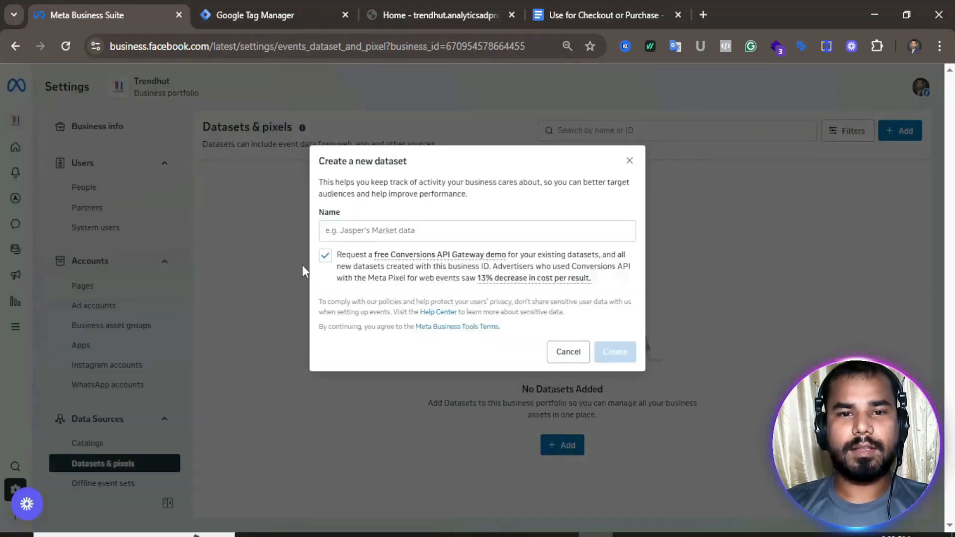
pyautogui.click(415, 231)
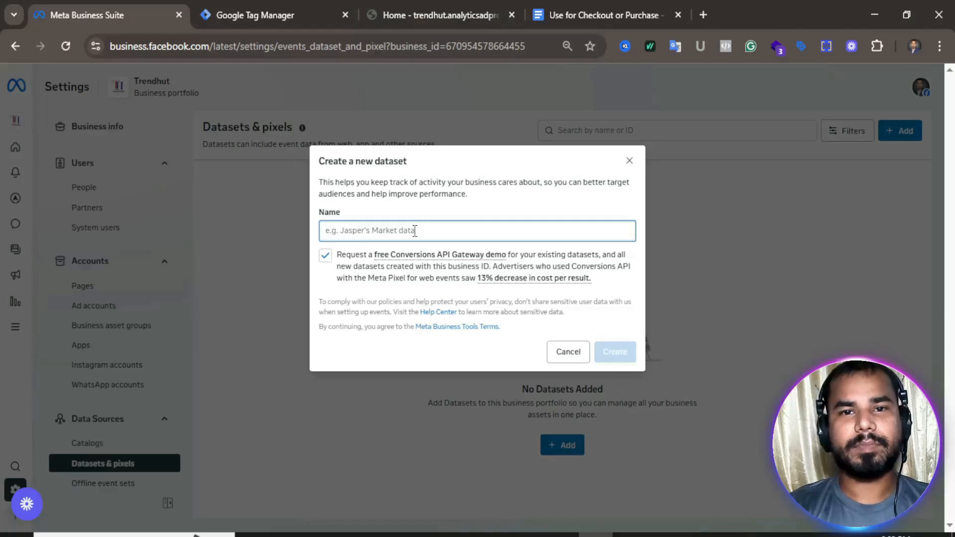
pyautogui.write('Trendhut shop')
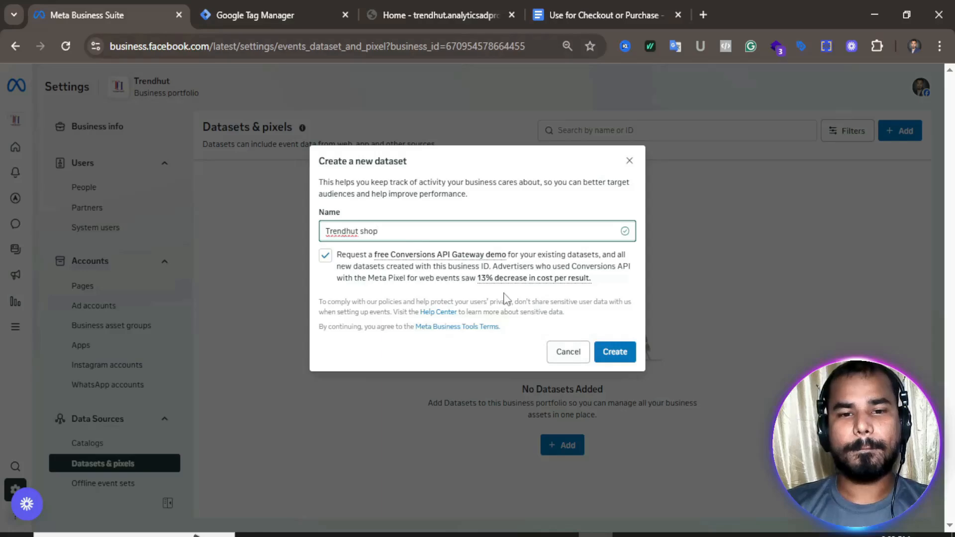
pyautogui.click(619, 351)
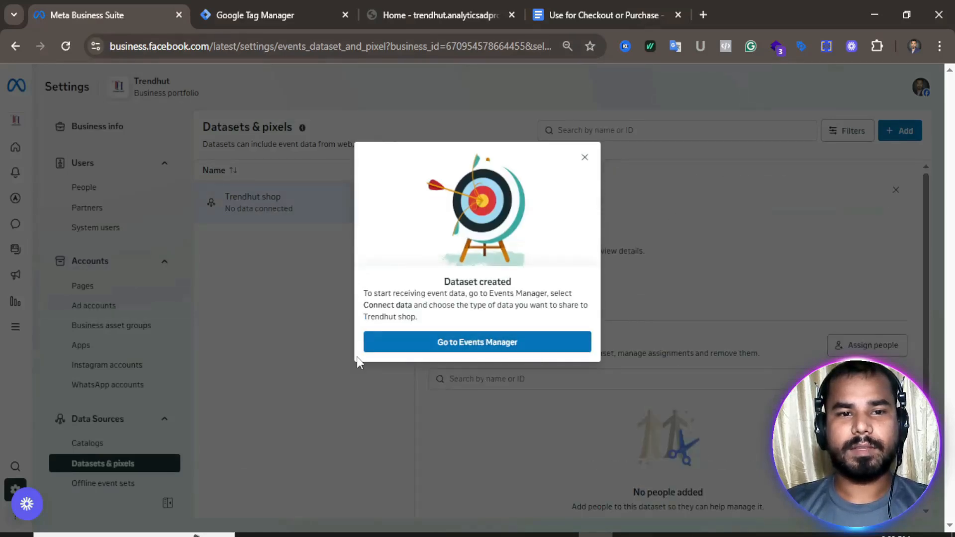
# - Open the new dataset in Events Manager and connect website activity through manual pixel code installation
pyautogui.click(490, 345)
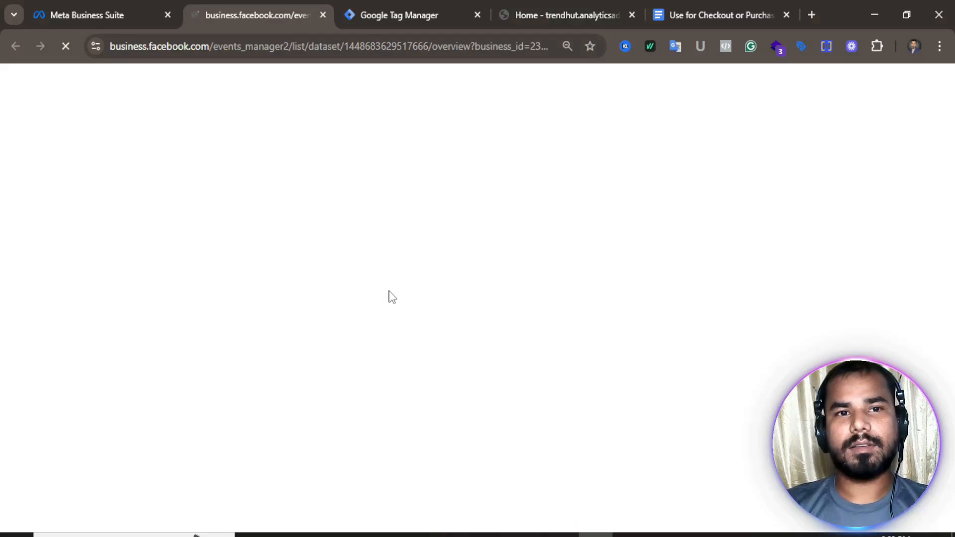
pyautogui.click(491, 366)
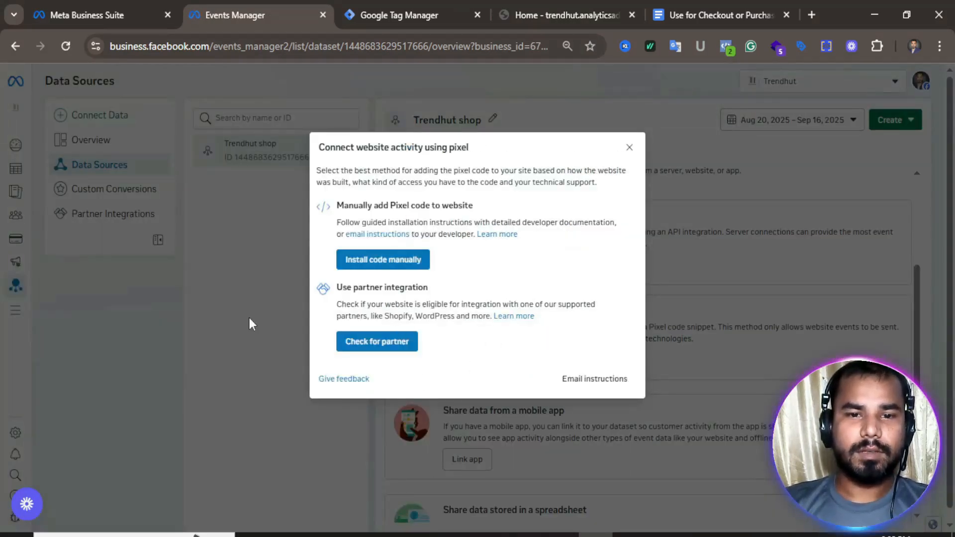
pyautogui.click(383, 261)
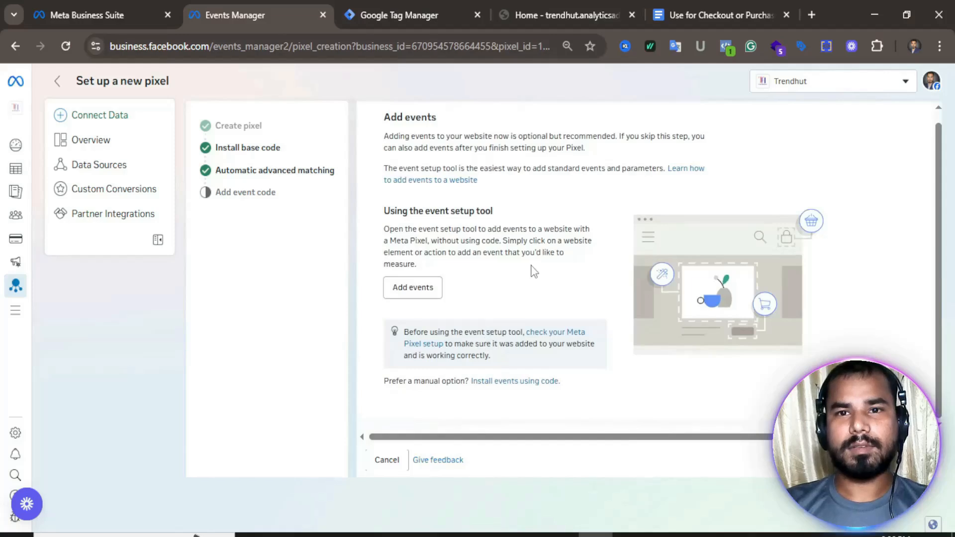
# - Switch to the "Use for Checkout or Purchase" Google Doc and paste the Meta Pixel base code below the last code box
pyautogui.click(671, 3)
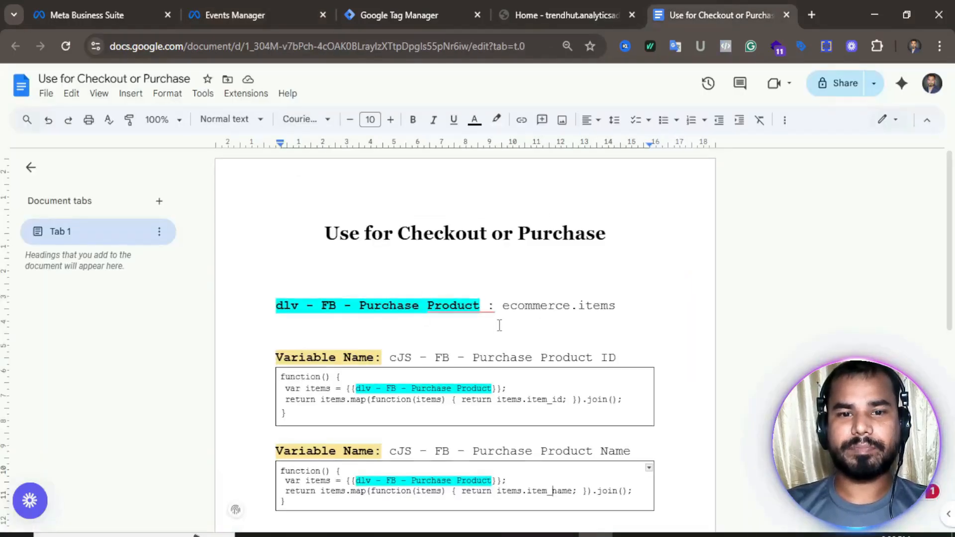
pyautogui.scroll(-5, 368, 302)
pyautogui.click(324, 208)
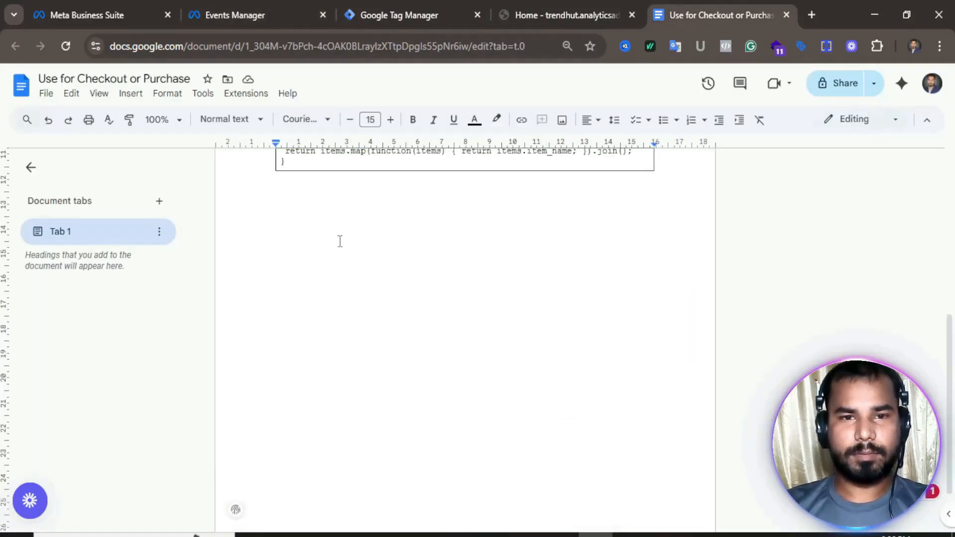
pyautogui.press('Return')
pyautogui.press('Return')
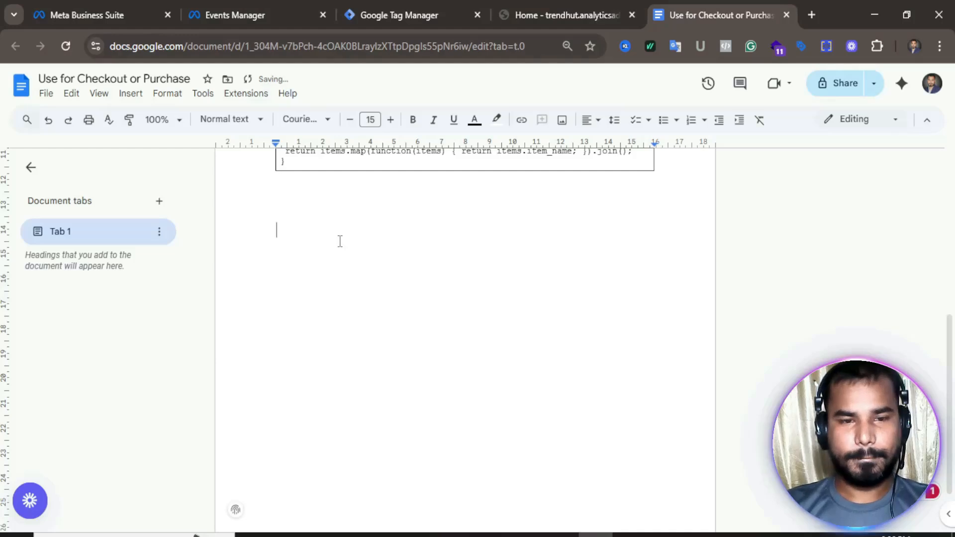
pyautogui.hotkey('ctrl', 'v')
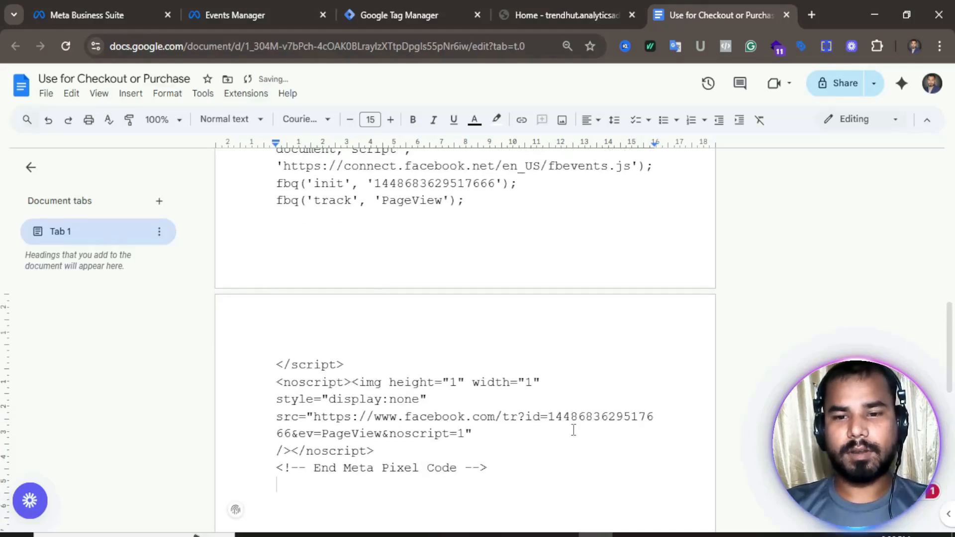
# - Find the fbq('init') line in the pasted Meta Pixel code and select the pixel ID in it
pyautogui.scroll(1, 488, 443)
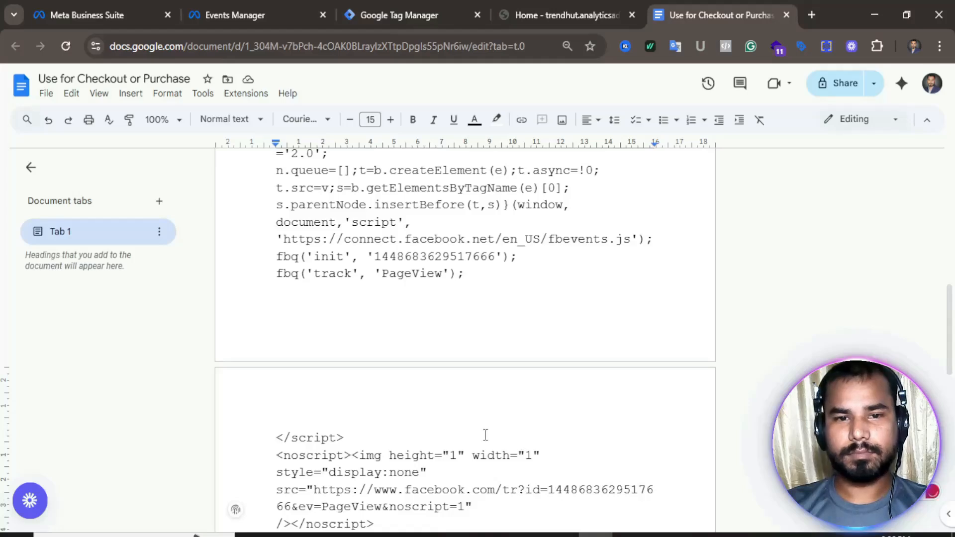
pyautogui.scroll(-1, 420, 338)
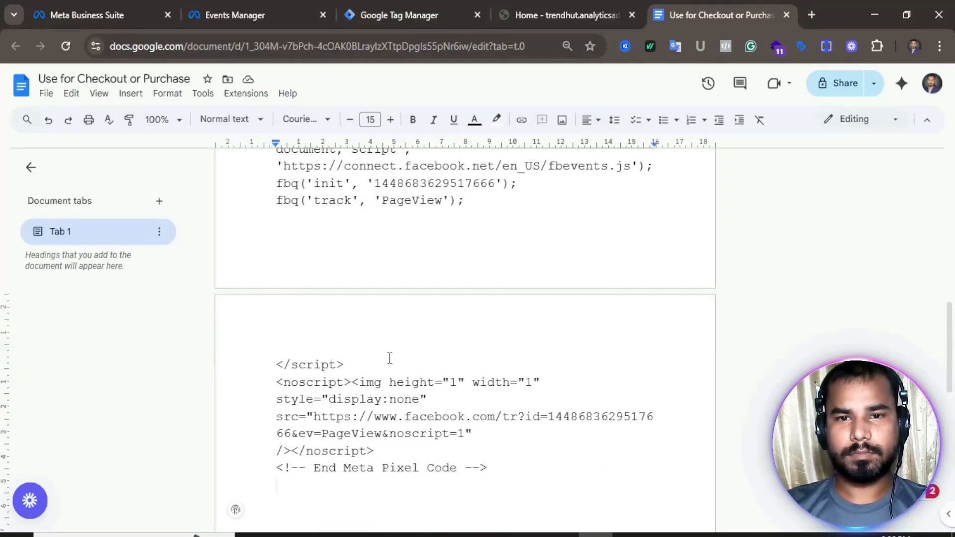
pyautogui.scroll(1, 489, 366)
pyautogui.moveTo(377, 257); pyautogui.dragTo(495, 256)
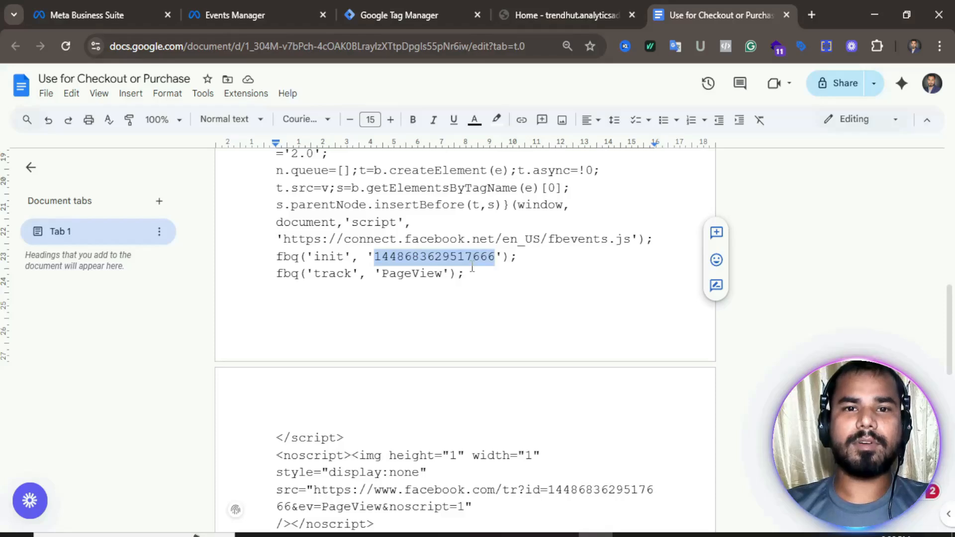
# - Switch to Google Tag Manager and open the Templates section of the Trendhut Web container
pyautogui.click(408, 13)
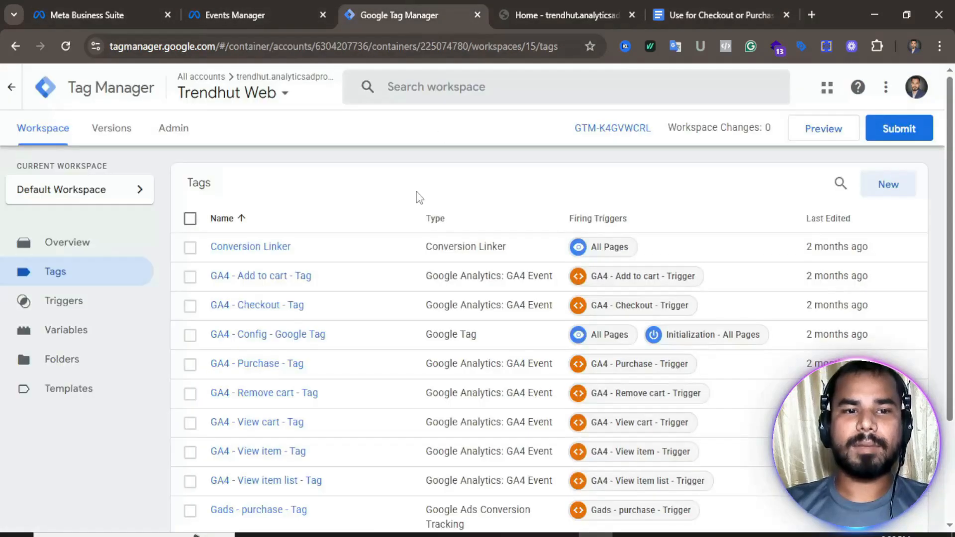
pyautogui.scroll(-3, 232, 290)
pyautogui.scroll(3, 157, 361)
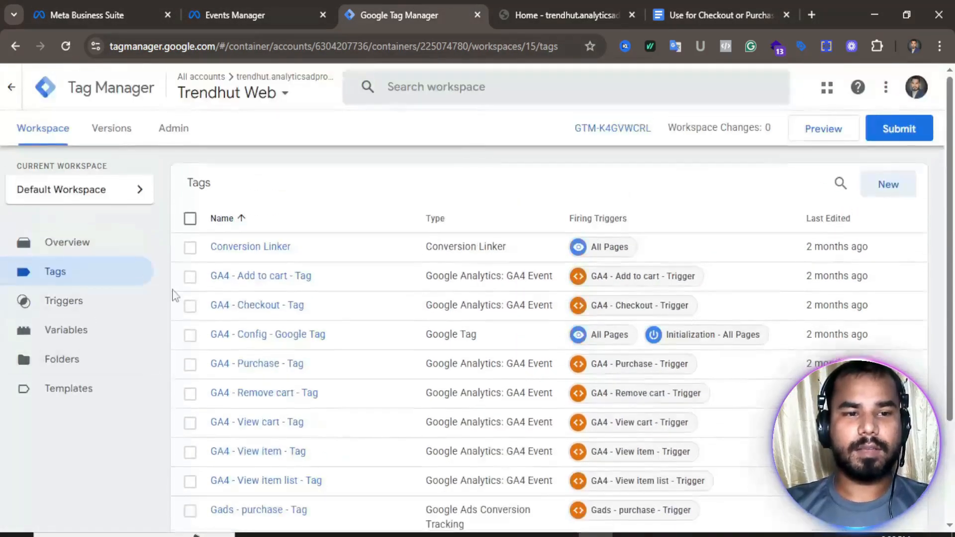
pyautogui.click(72, 396)
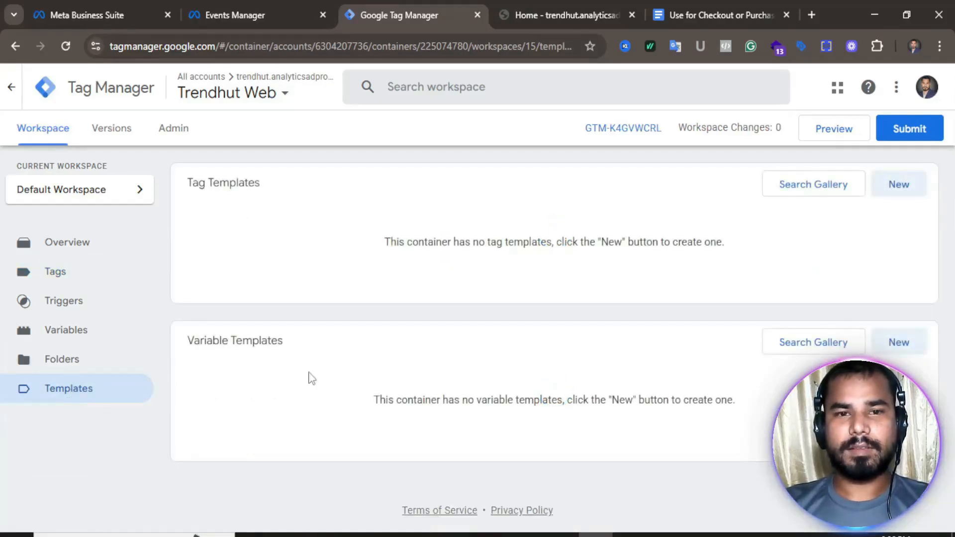
# - Find the Facebook Pixel tag template by facebookarchive in the Community Template Gallery and add it to the workspace
pyautogui.click(810, 191)
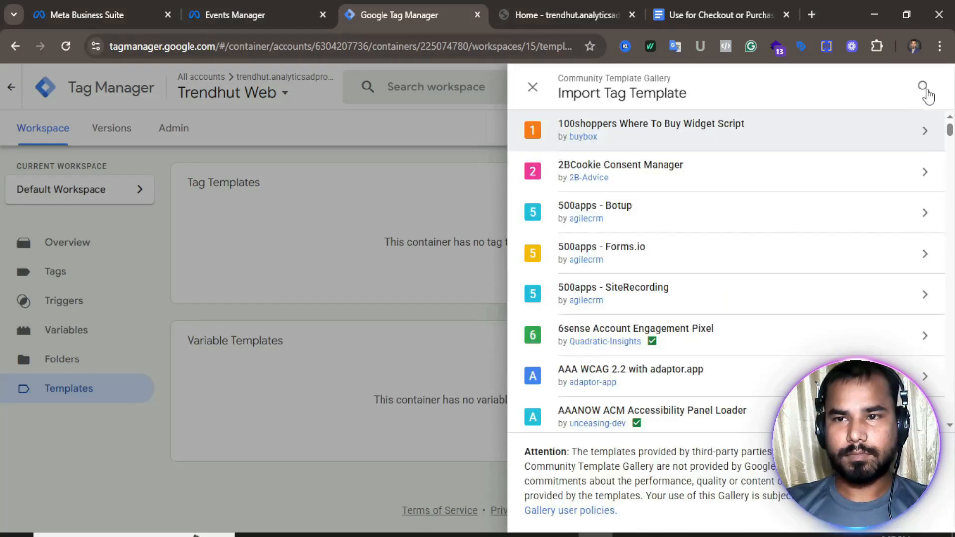
pyautogui.click(922, 90)
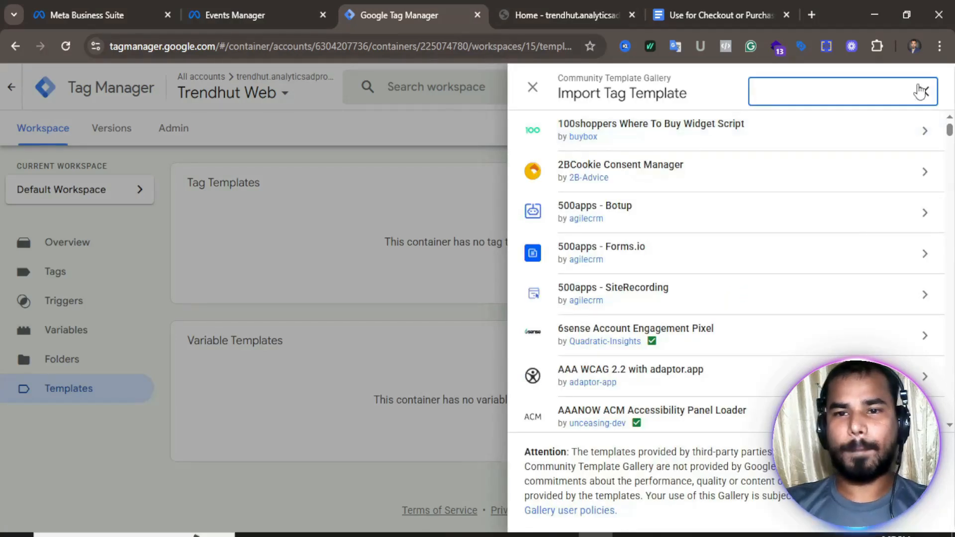
pyautogui.write('fa')
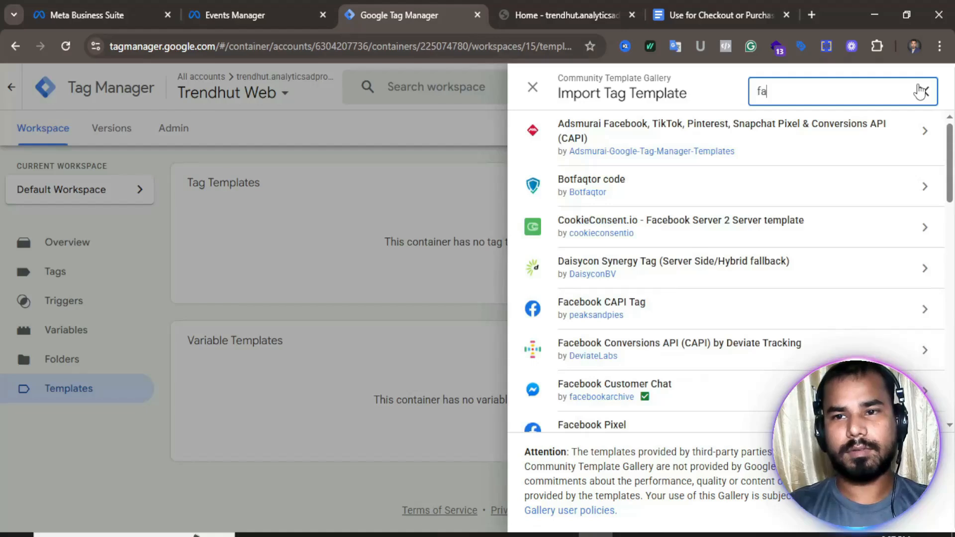
pyautogui.scroll(-2, 713, 326)
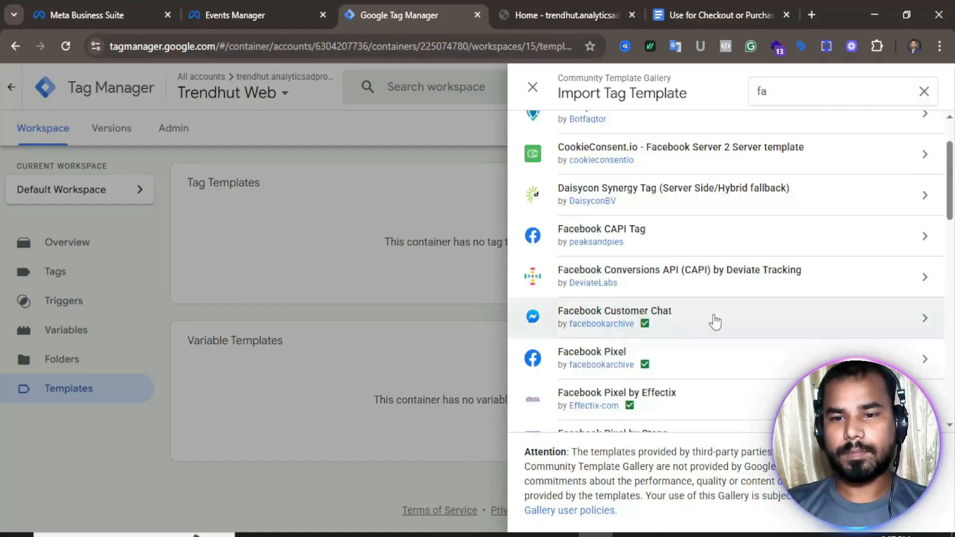
pyautogui.click(691, 364)
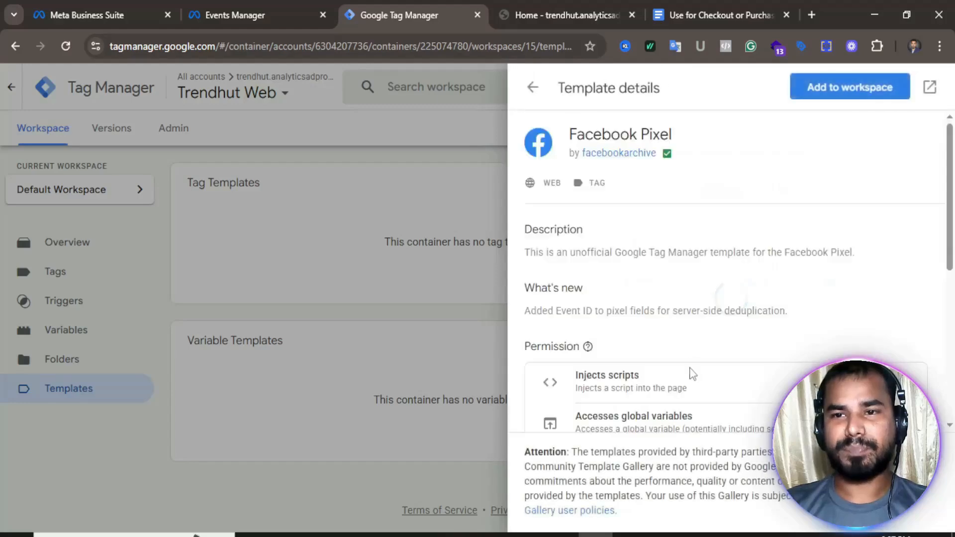
pyautogui.click(863, 97)
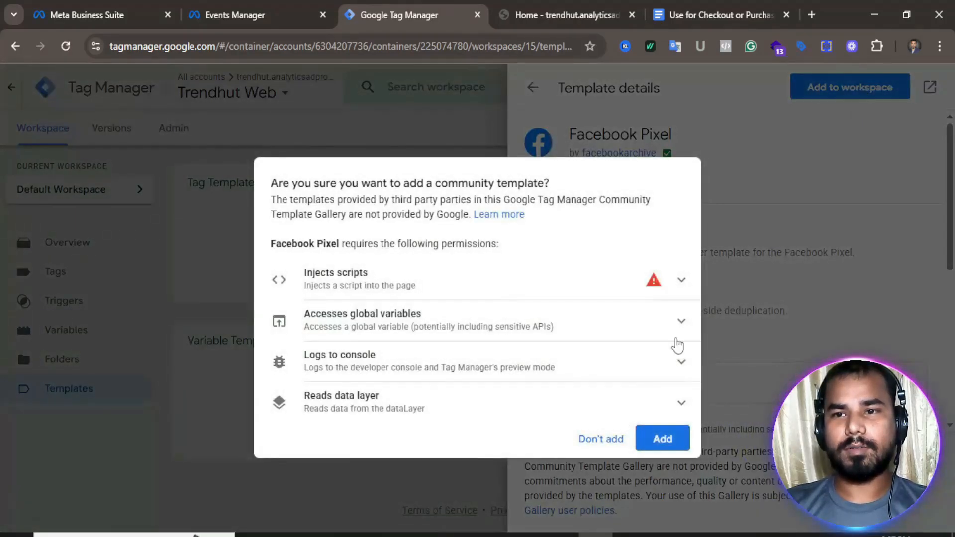
pyautogui.click(664, 446)
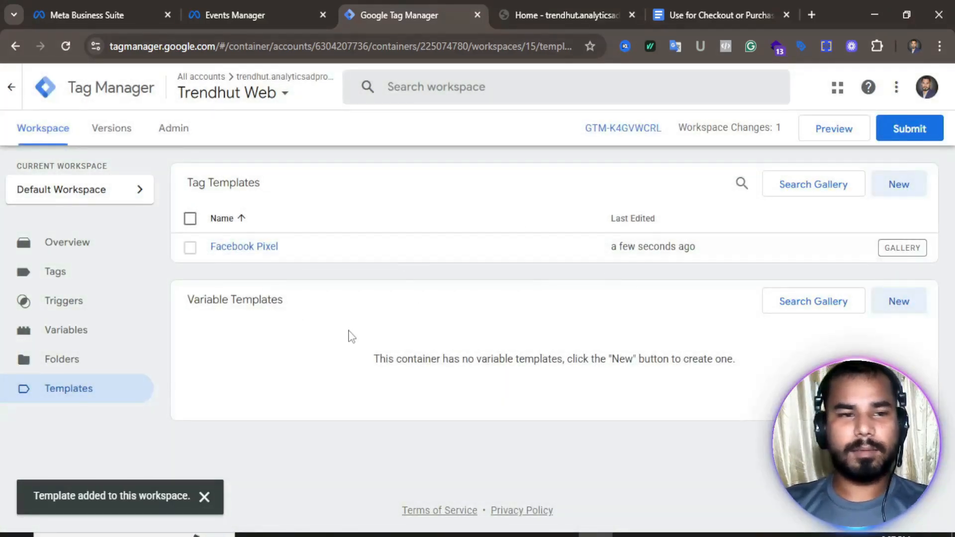
# - Create a new tag in the container and choose Facebook Pixel as its tag type
pyautogui.click(59, 274)
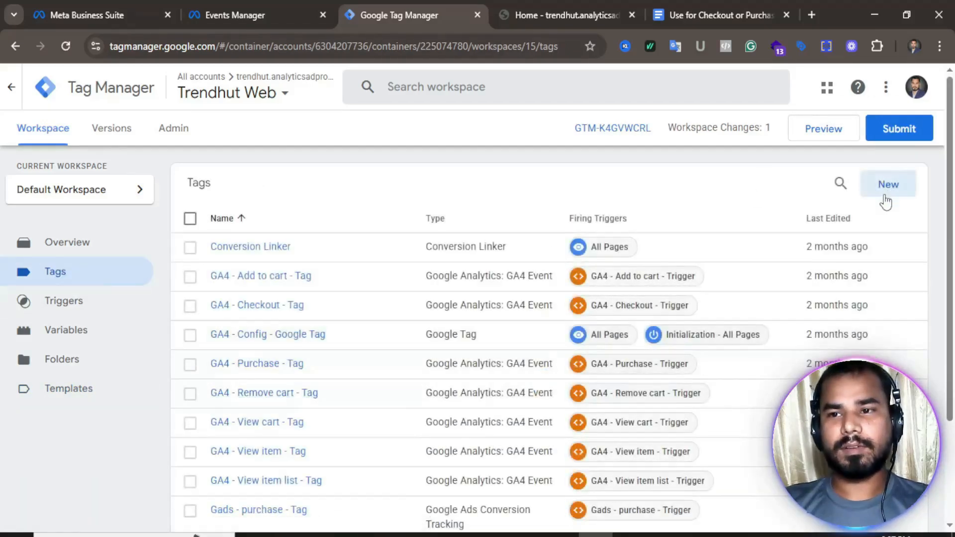
pyautogui.click(889, 185)
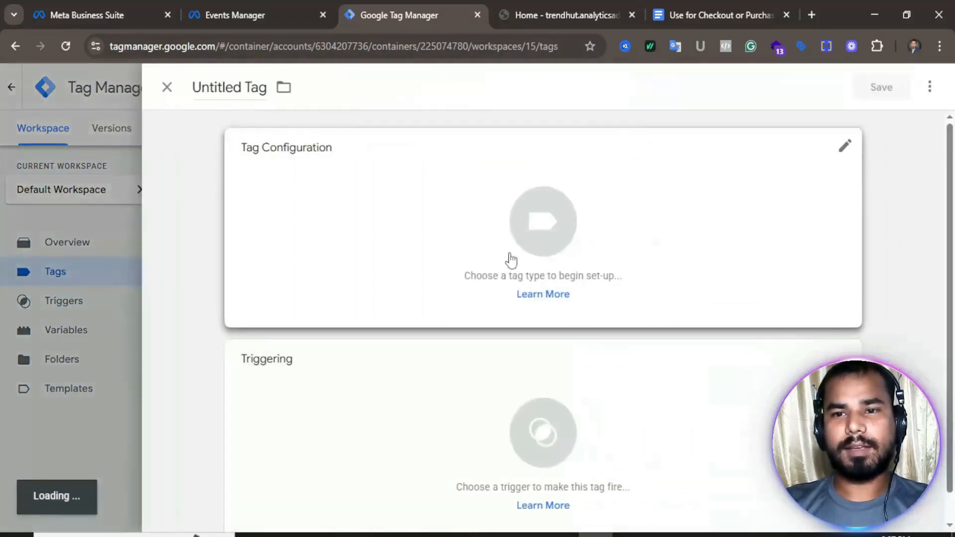
pyautogui.click(556, 224)
pyautogui.scroll(-3, 667, 394)
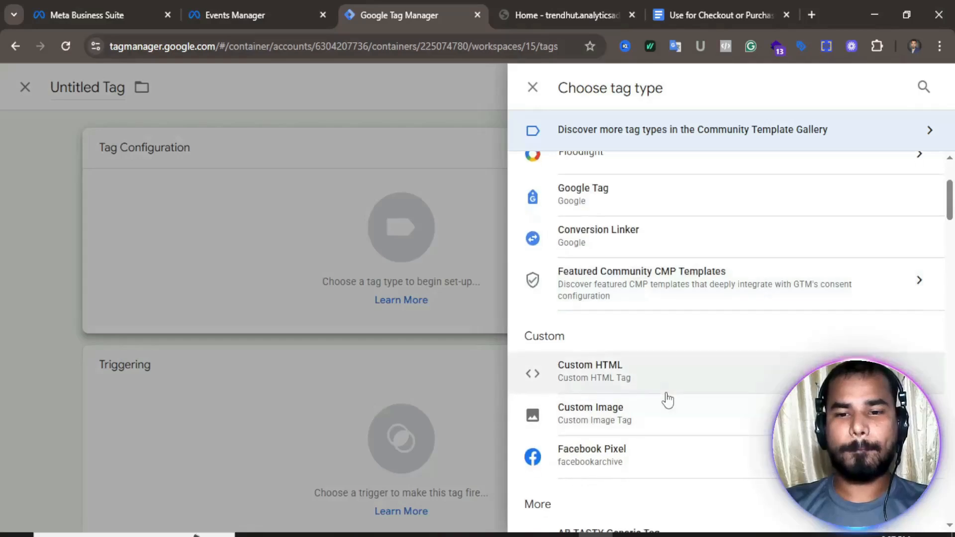
pyautogui.scroll(-1, 667, 398)
pyautogui.click(631, 386)
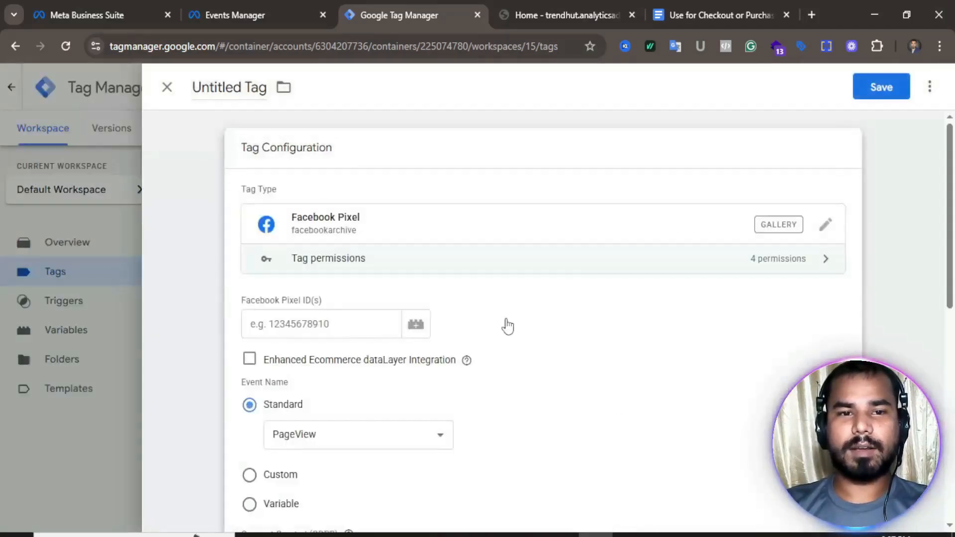
# - Paste the copied pixel ID into the Facebook Pixel tag and assign the All Pages trigger
pyautogui.click(329, 305)
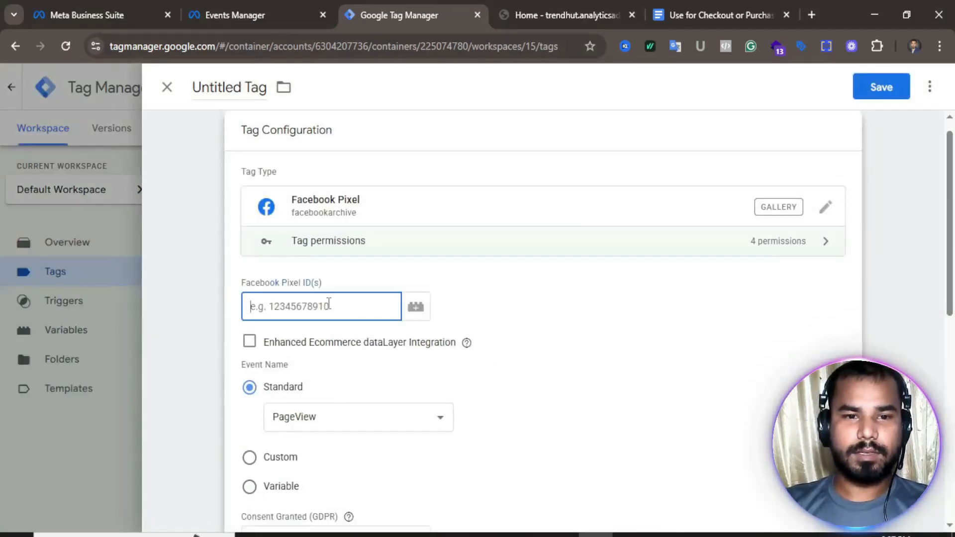
pyautogui.hotkey('ctrl', 'v')
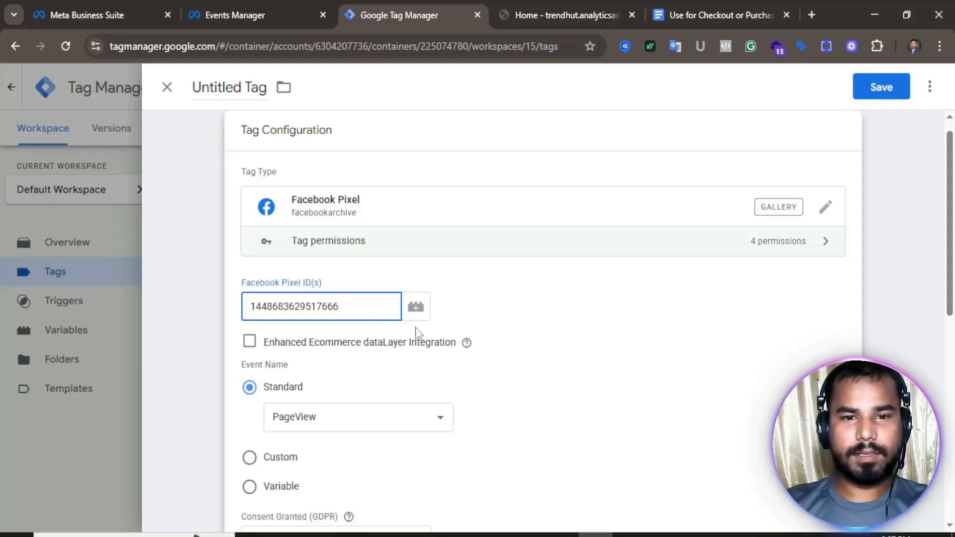
pyautogui.scroll(-2, 417, 332)
pyautogui.scroll(-5, 388, 305)
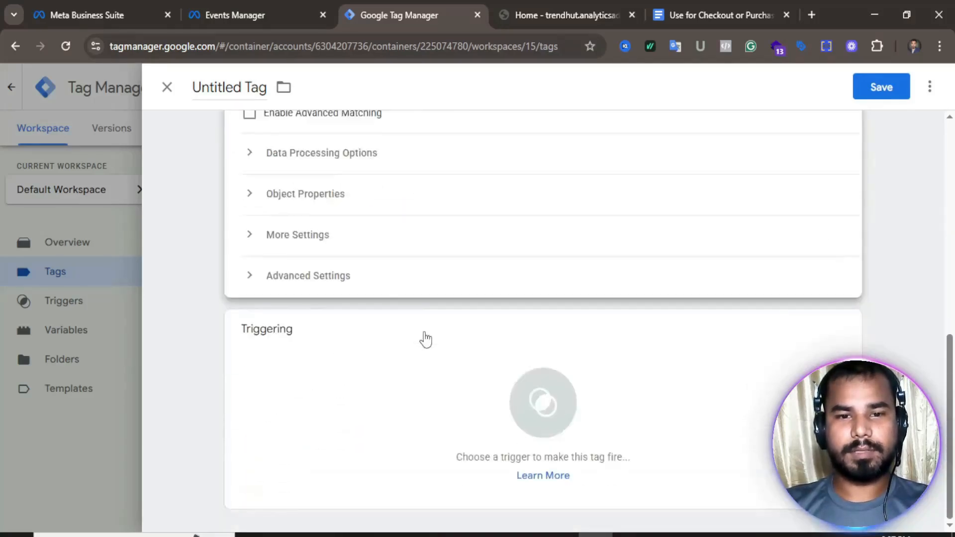
pyautogui.click(555, 407)
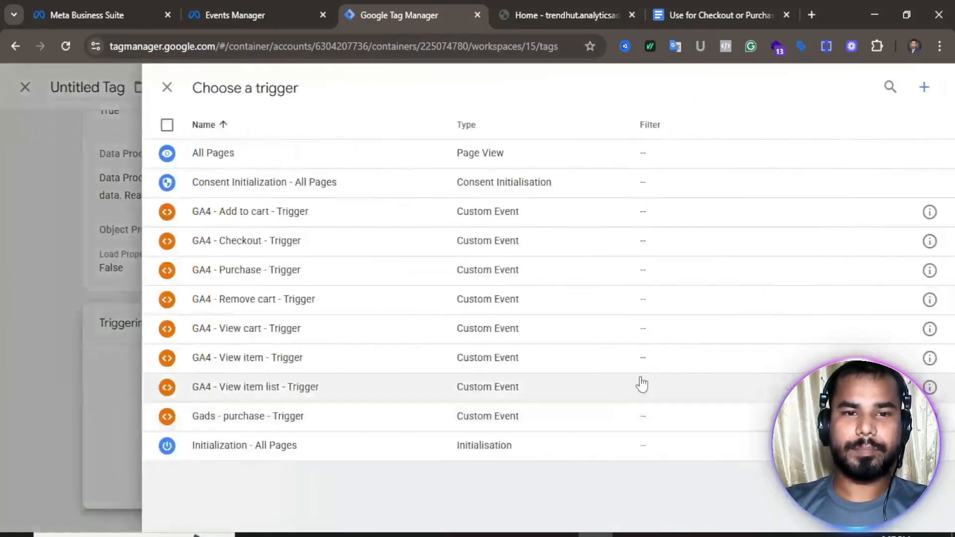
pyautogui.click(284, 161)
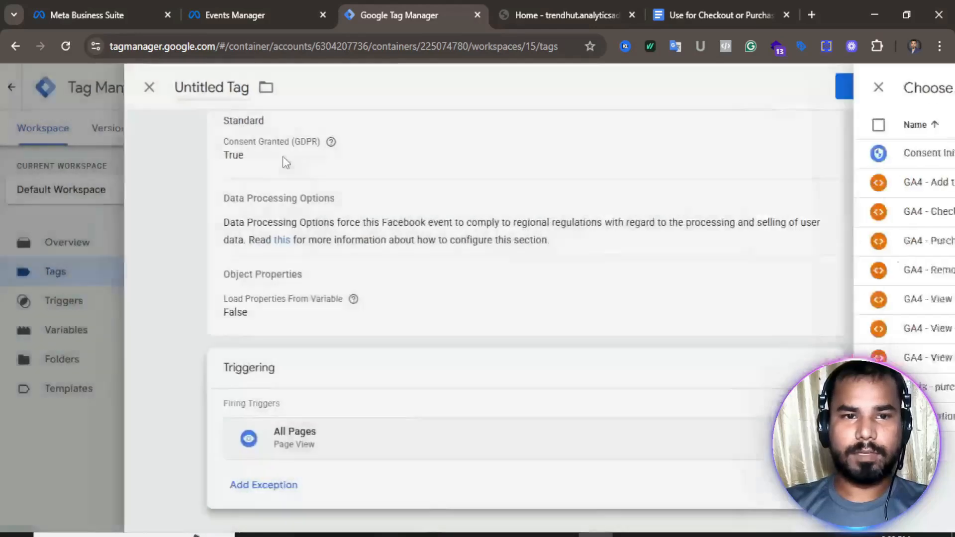
# - Name the tag "FB - Base pixel - All page" and save it
pyautogui.click(241, 87)
pyautogui.press('BackSpace')
pyautogui.press('BackSpace')
pyautogui.press('BackSpace')
pyautogui.press('BackSpace')
pyautogui.press('BackSpace')
pyautogui.press('BackSpace')
pyautogui.press('BackSpace')
pyautogui.press('BackSpace')
pyautogui.write('FB -')
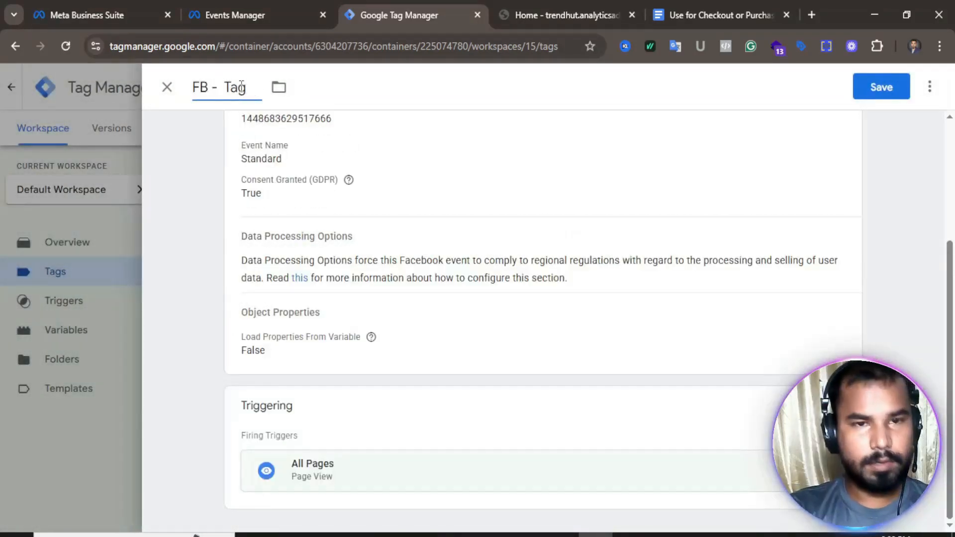
pyautogui.write(' Base')
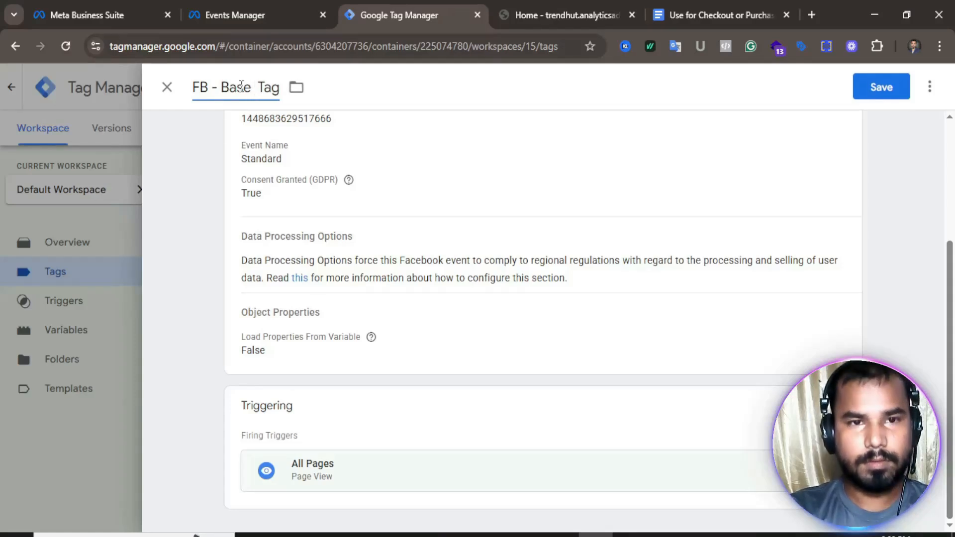
pyautogui.write(' 0')
pyautogui.press('BackSpace')
pyautogui.write('pixel')
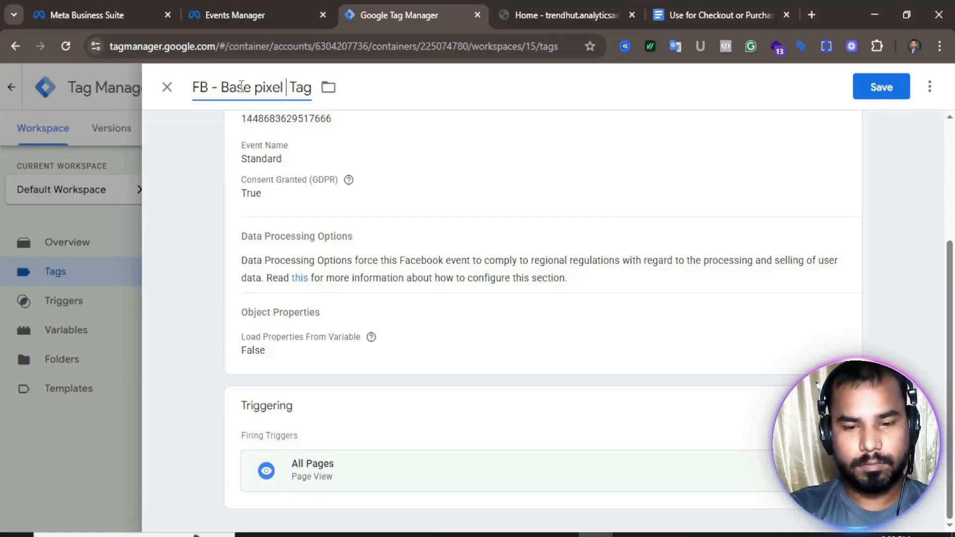
pyautogui.write(' - All')
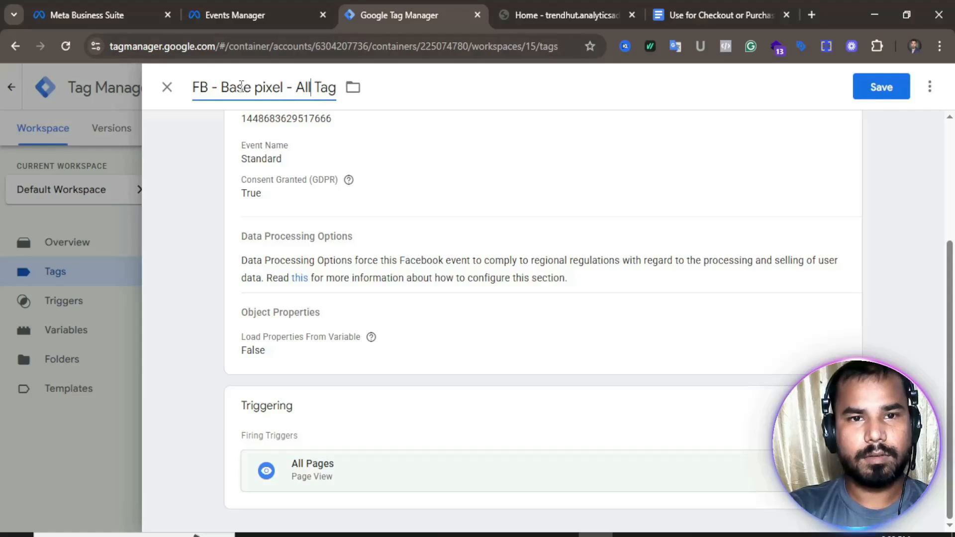
pyautogui.write(' paa')
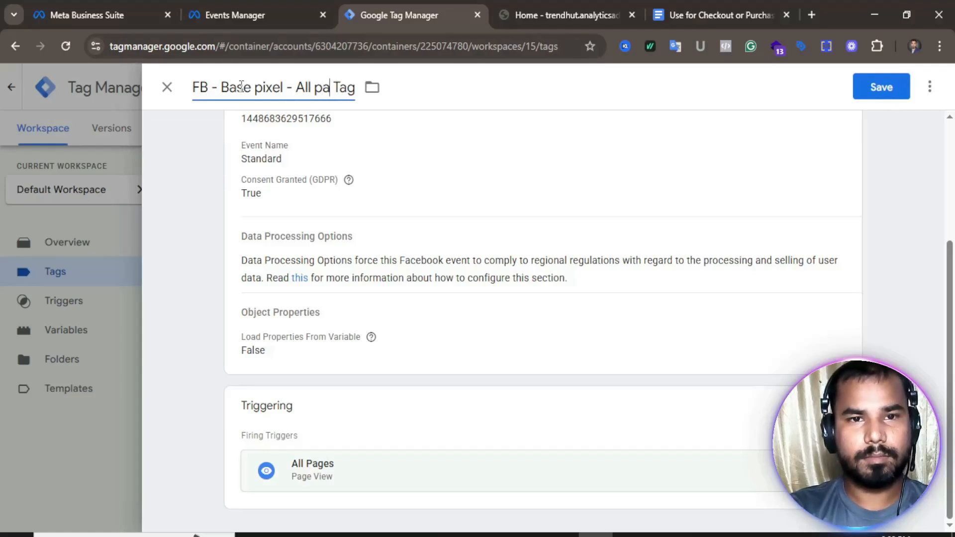
pyautogui.press('BackSpace')
pyautogui.write('ge')
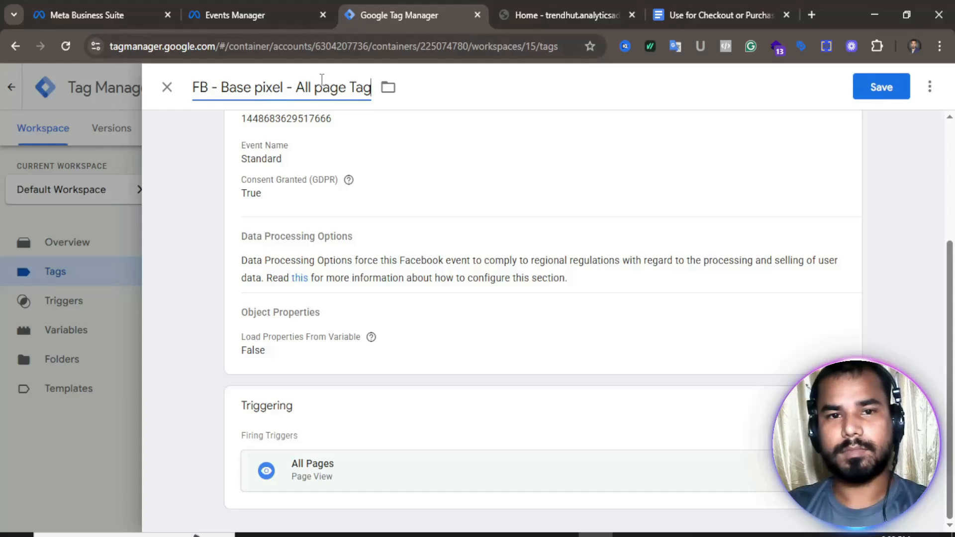
pyautogui.press('Delete')
pyautogui.press('Delete')
pyautogui.press('Delete')
pyautogui.press('Delete')
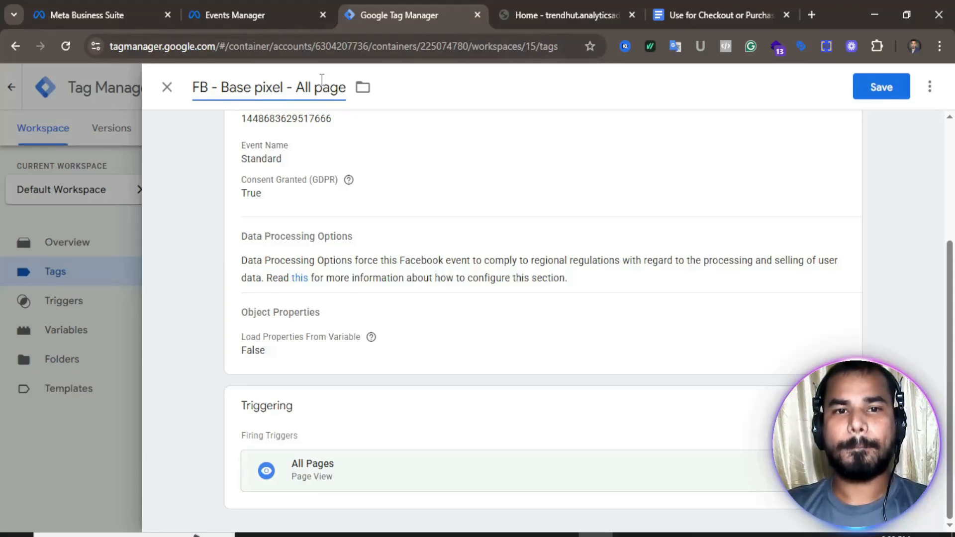
pyautogui.click(888, 88)
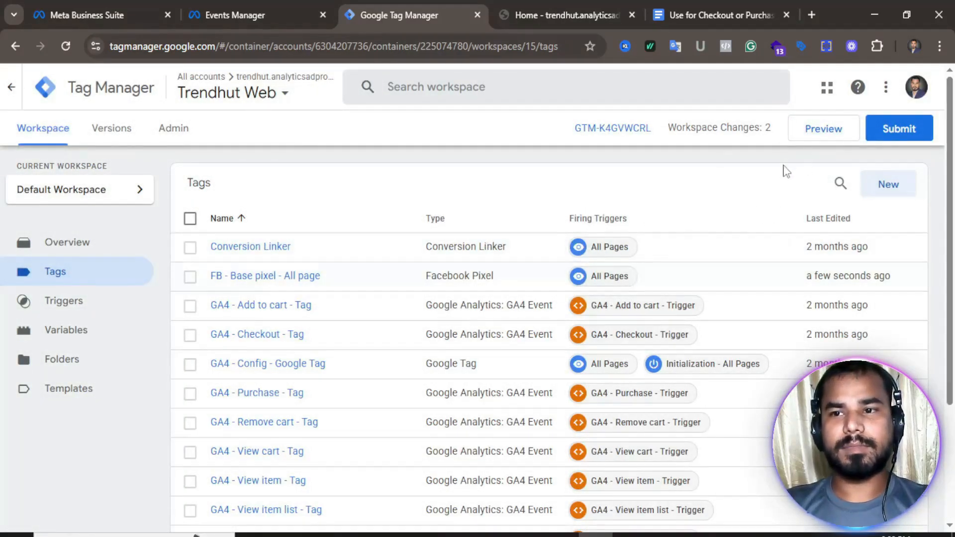
# - Publish the workspace changes to Live without a version name or description, and return to the workspace overview
pyautogui.click(899, 129)
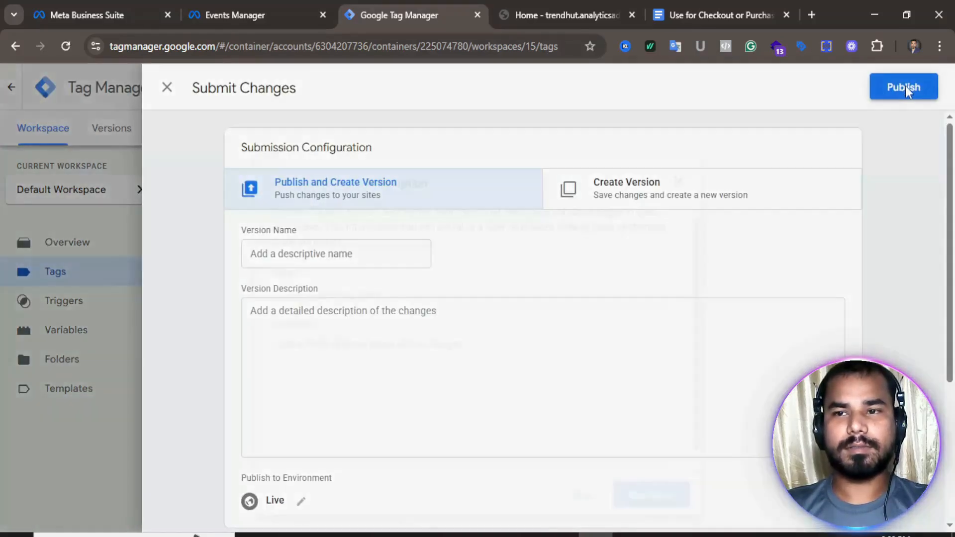
pyautogui.click(905, 88)
pyautogui.click(654, 501)
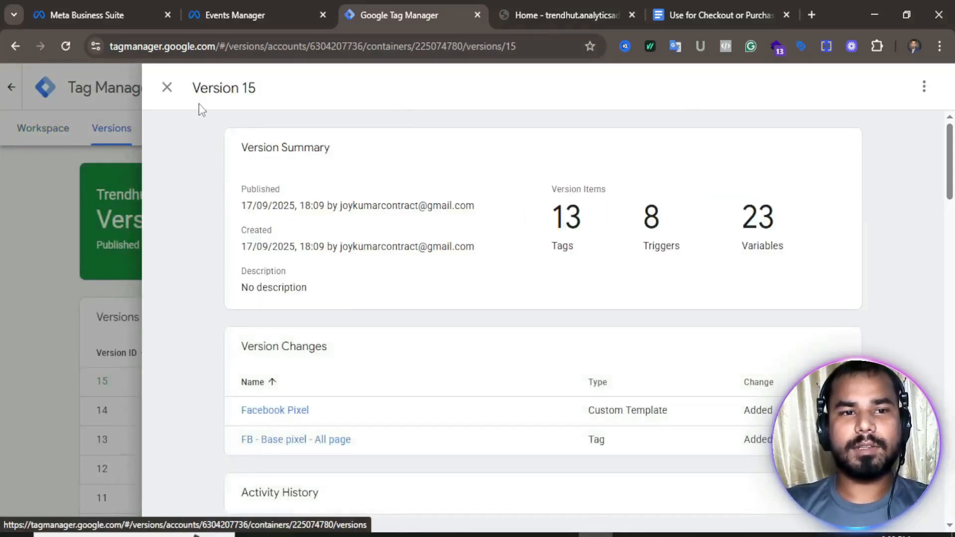
pyautogui.click(168, 89)
pyautogui.scroll(-5, 456, 313)
pyautogui.scroll(5, 455, 310)
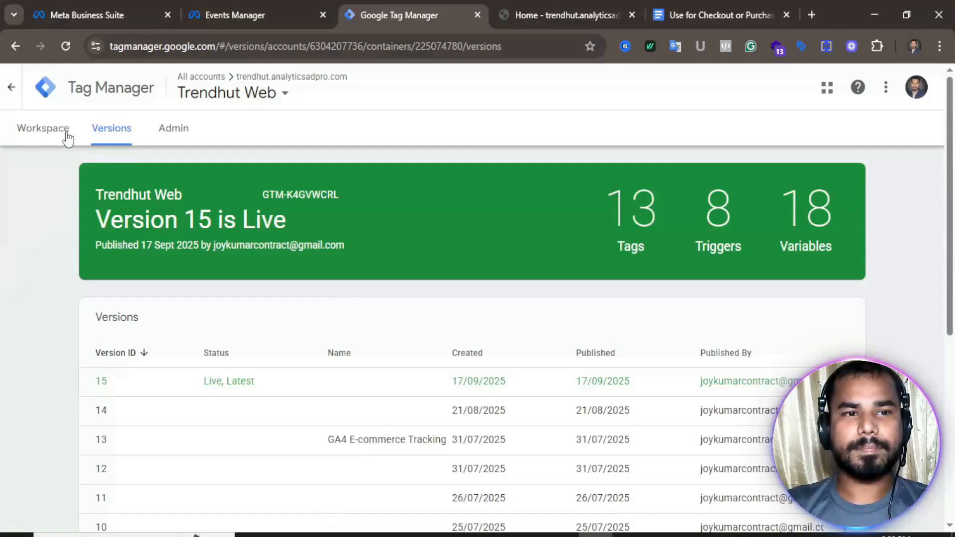
pyautogui.click(67, 134)
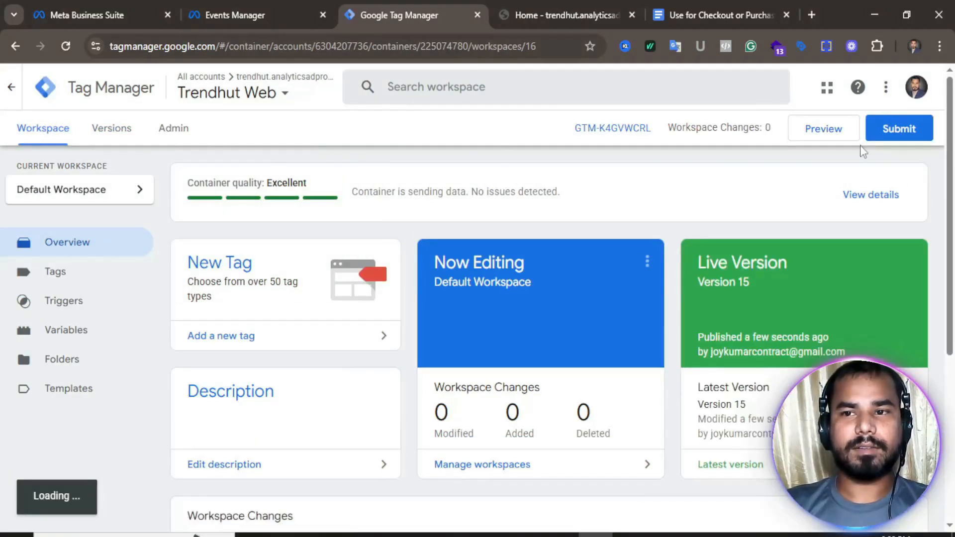
pyautogui.click(243, 7)
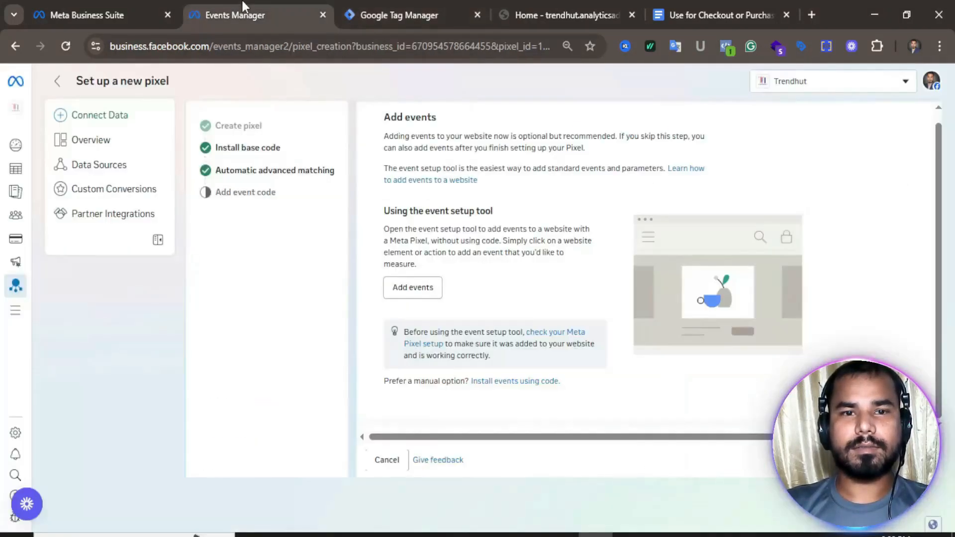
pyautogui.click(408, 5)
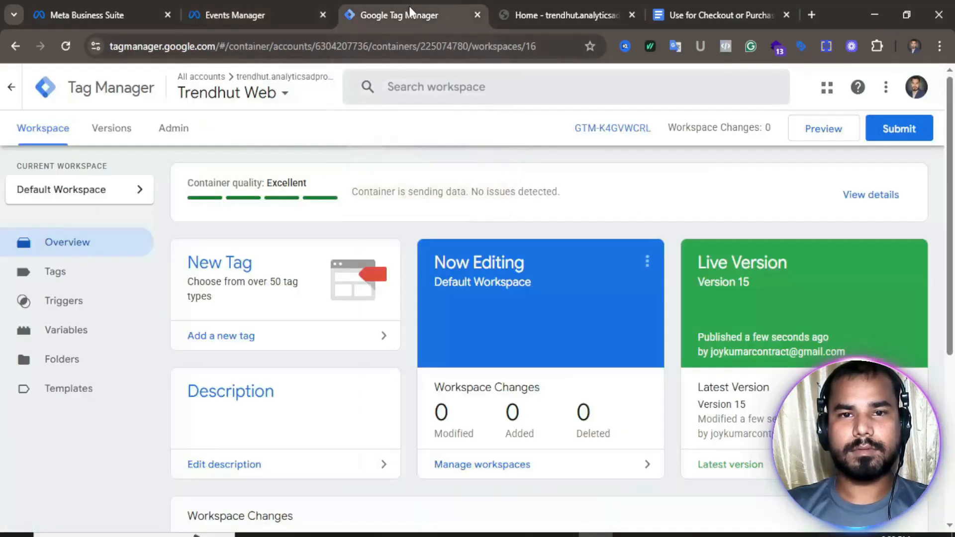
pyautogui.click(822, 130)
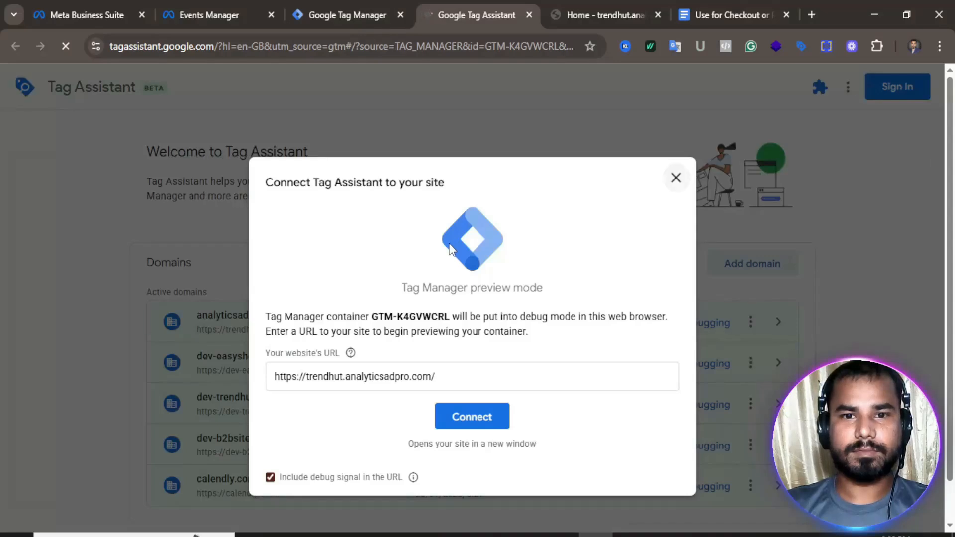
pyautogui.click(471, 418)
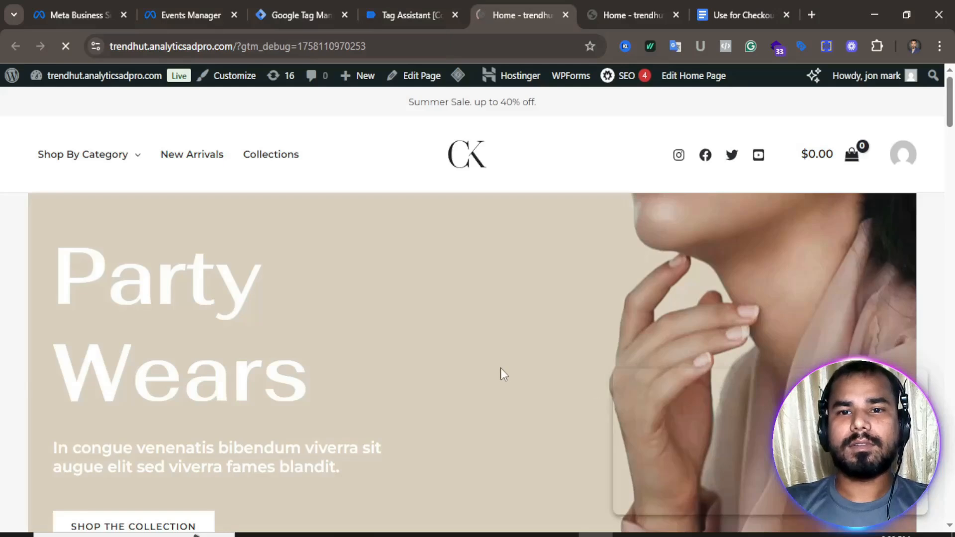
# - Check the shop's home page with Meta Pixel Helper and expand the PageView event details
pyautogui.scroll(-8, 503, 366)
pyautogui.scroll(5, 518, 348)
pyautogui.scroll(-4, 532, 339)
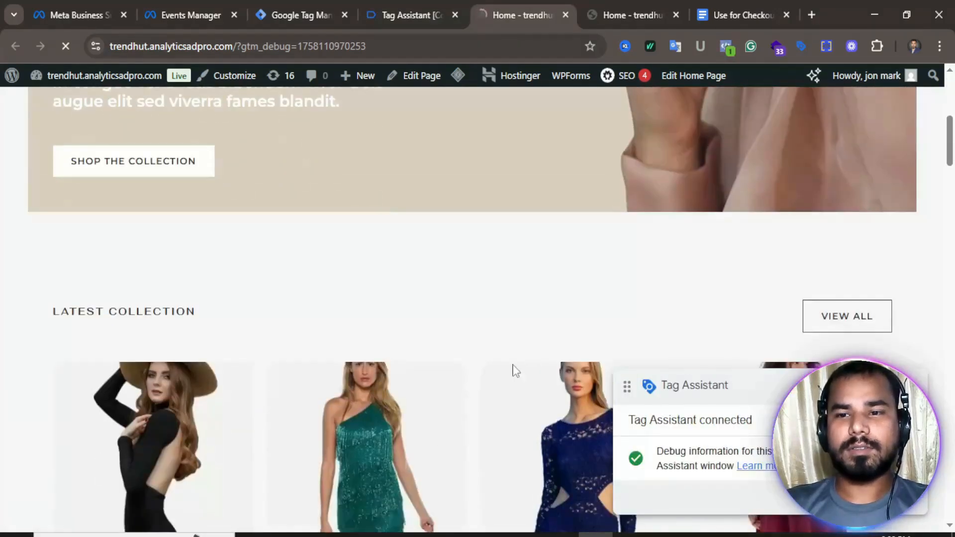
pyautogui.click(726, 46)
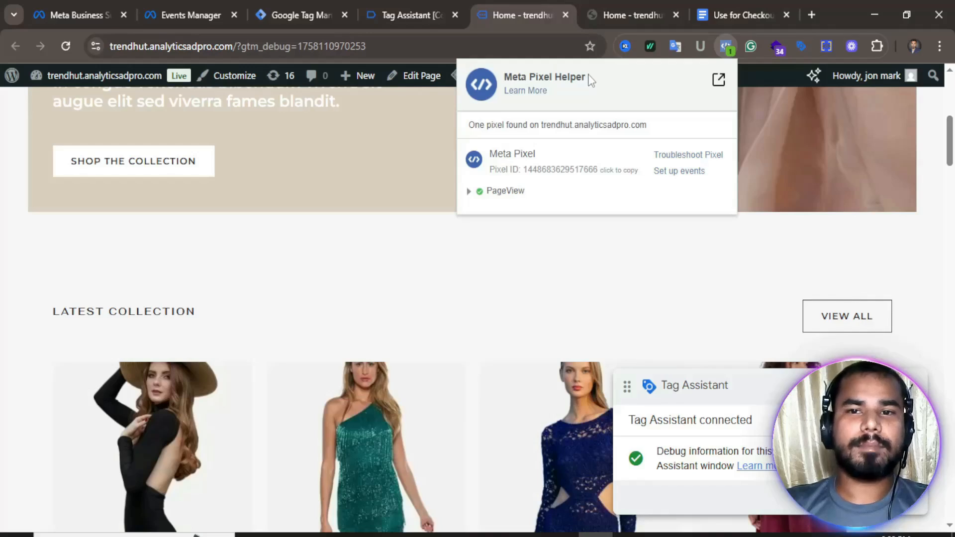
pyautogui.click(505, 191)
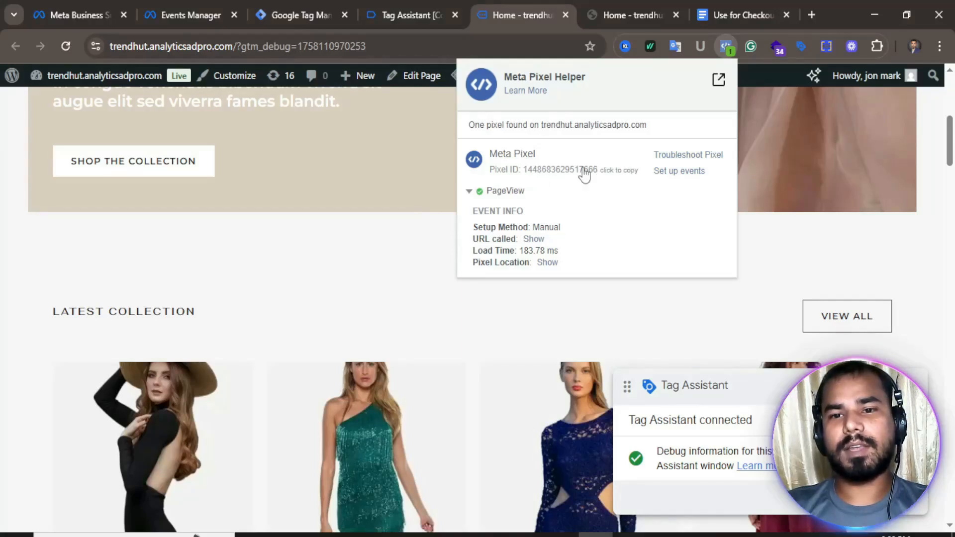
# - Close Meta Pixel Helper and open the test events view of the Trendhut shop dataset in Events Manager
pyautogui.click(726, 46)
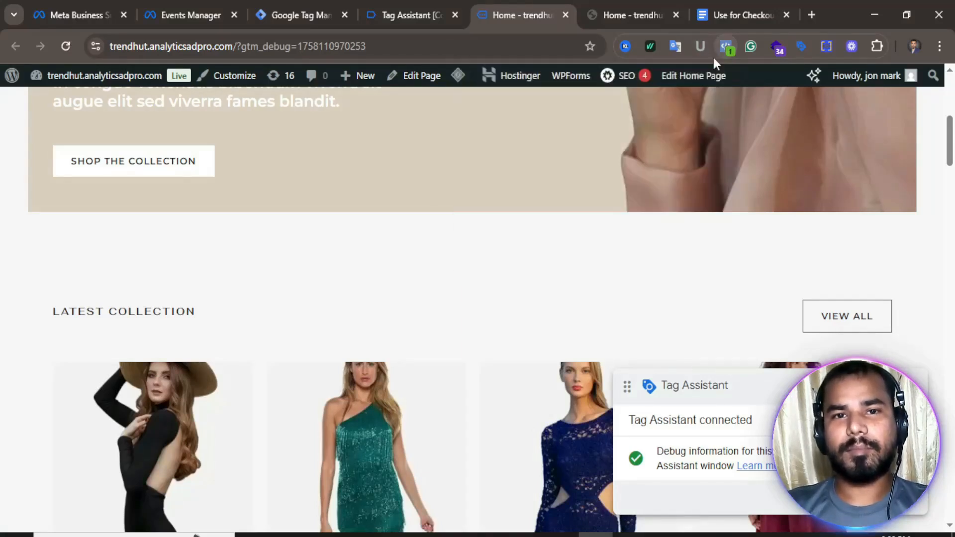
pyautogui.click(192, 8)
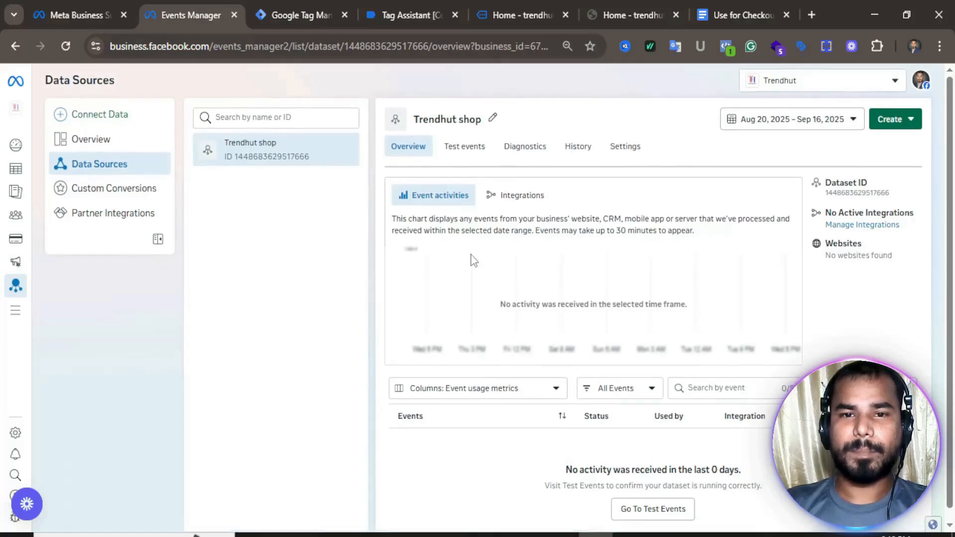
pyautogui.click(469, 149)
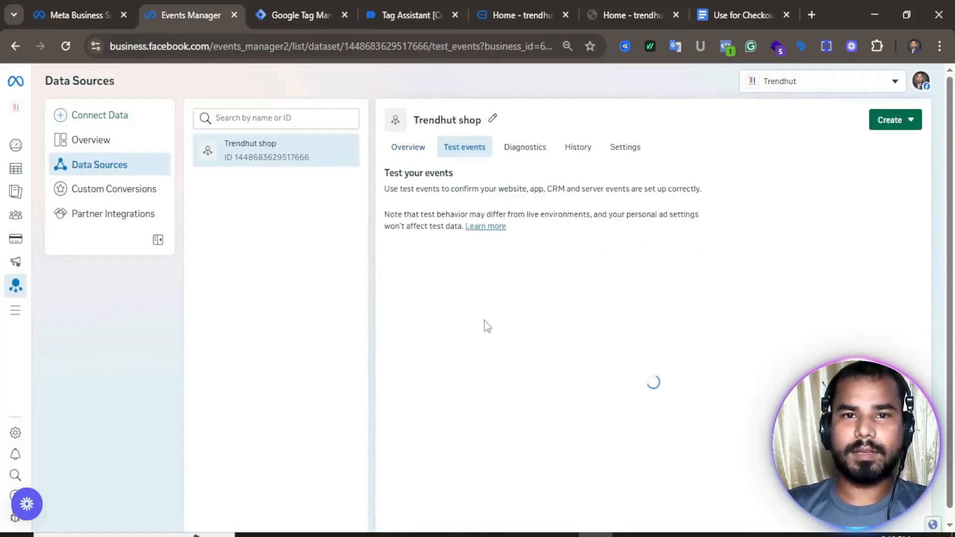
pyautogui.click(616, 2)
pyautogui.click(269, 40)
pyautogui.doubleClick(277, 45)
pyautogui.click(273, 45)
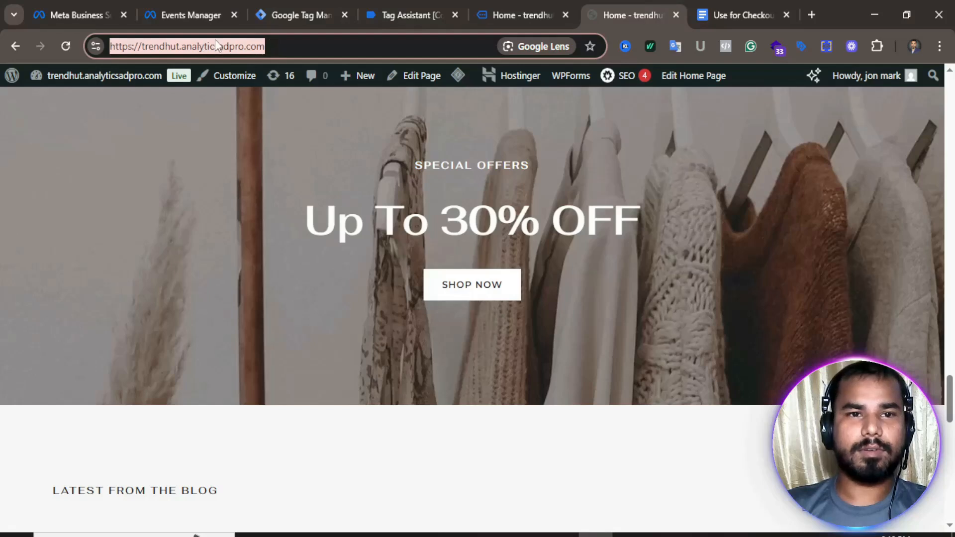
pyautogui.rightClick(215, 42)
pyautogui.click(253, 180)
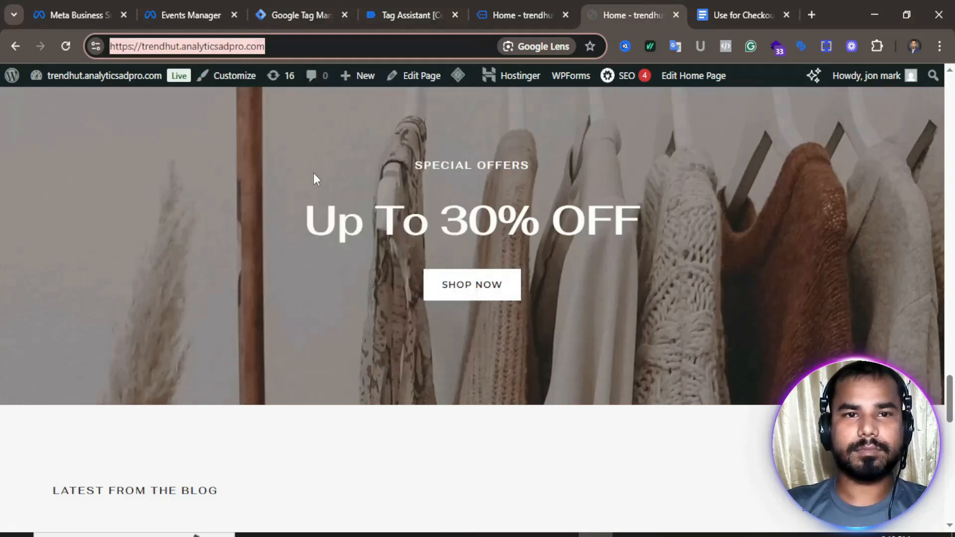
# - Start a website event test in Events Manager with the copied shop URL
pyautogui.click(198, 6)
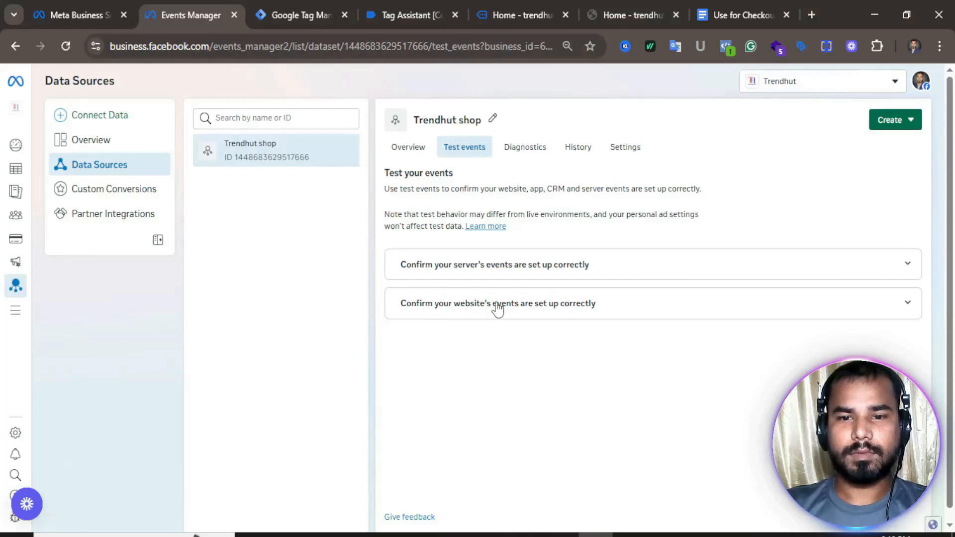
pyautogui.click(541, 310)
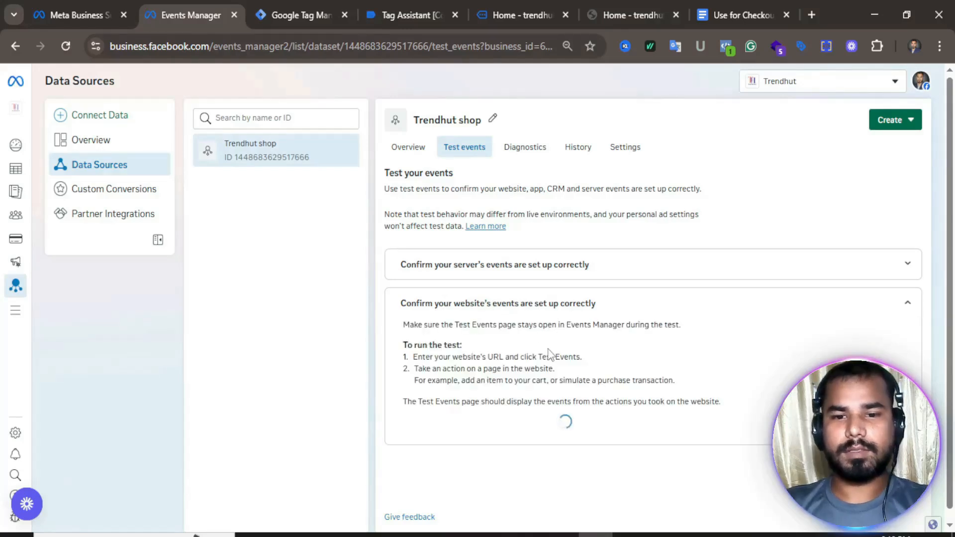
pyautogui.click(505, 416)
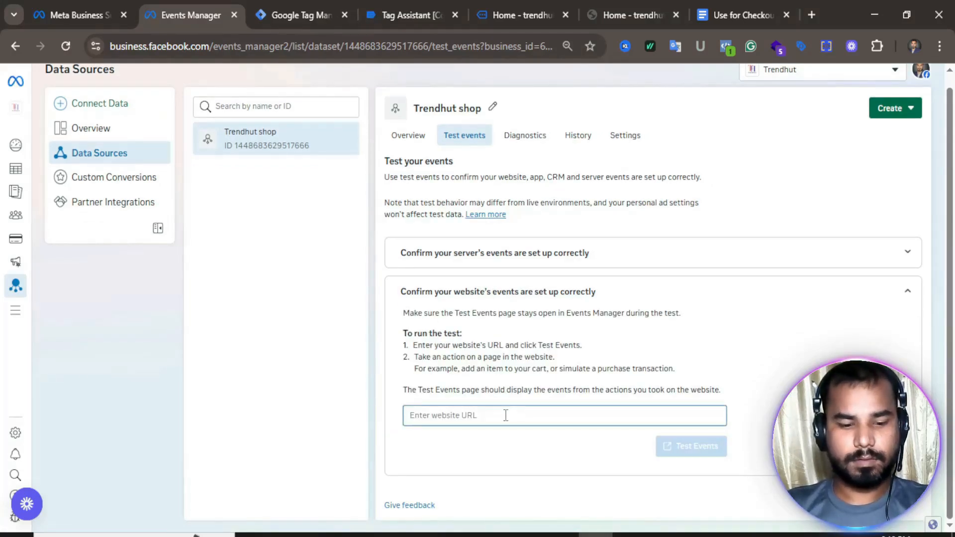
pyautogui.hotkey('ctrl', 'v')
pyautogui.click(697, 451)
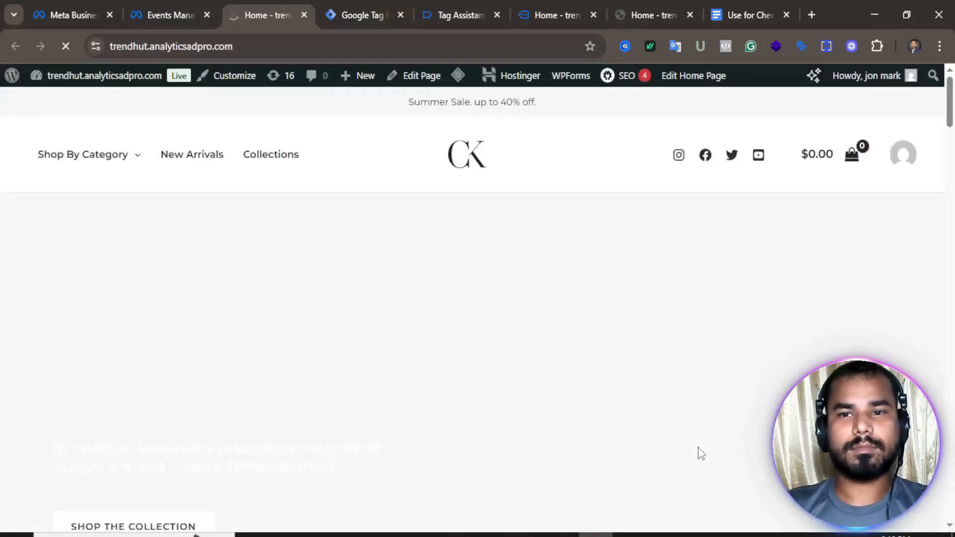
# - Browse the shop home page opened for the test and check the received events in Events Manager
pyautogui.scroll(-10, 602, 360)
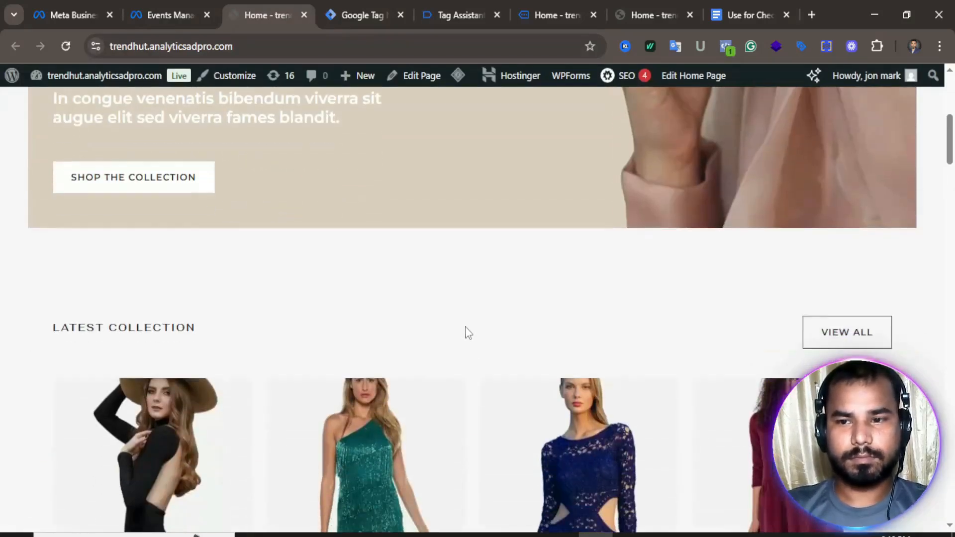
pyautogui.scroll(-15, 494, 336)
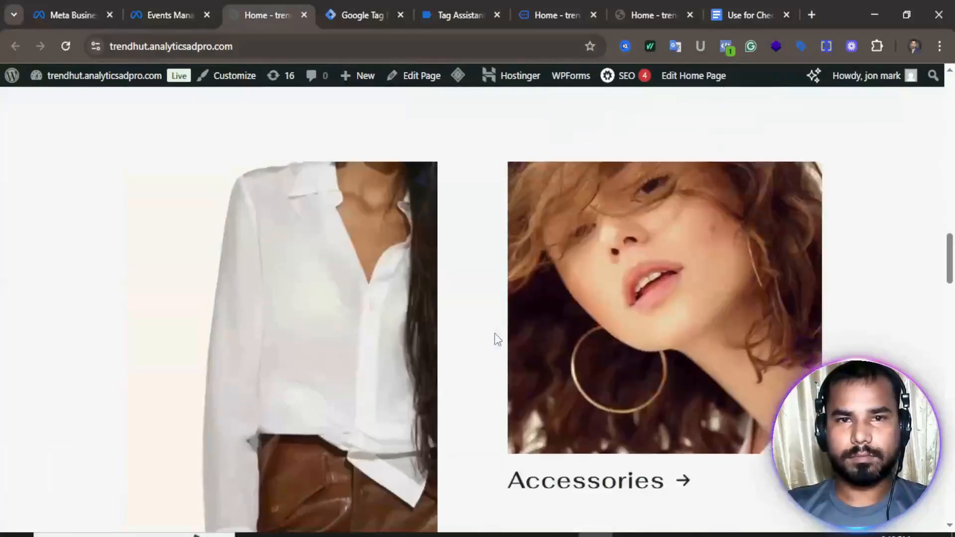
pyautogui.scroll(15, 496, 339)
pyautogui.scroll(10, 496, 338)
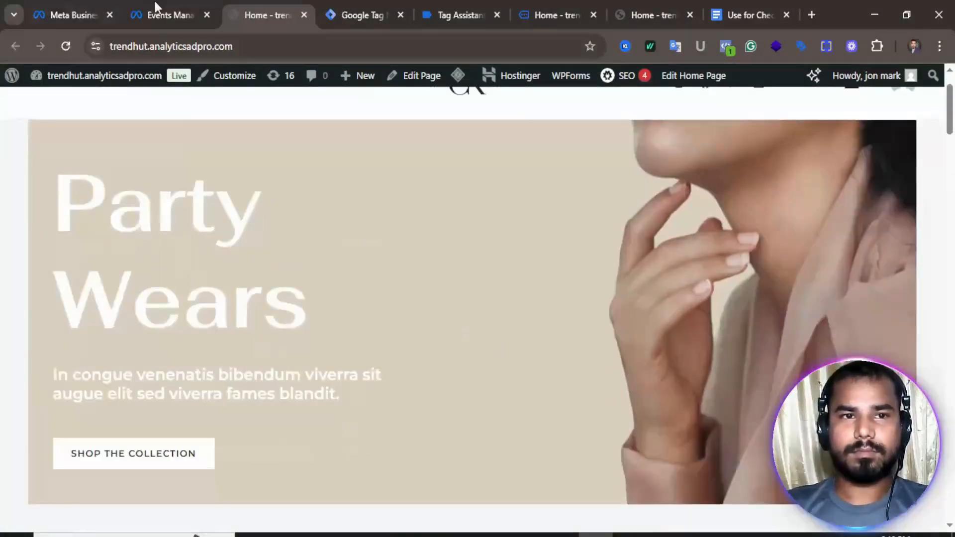
pyautogui.click(181, 15)
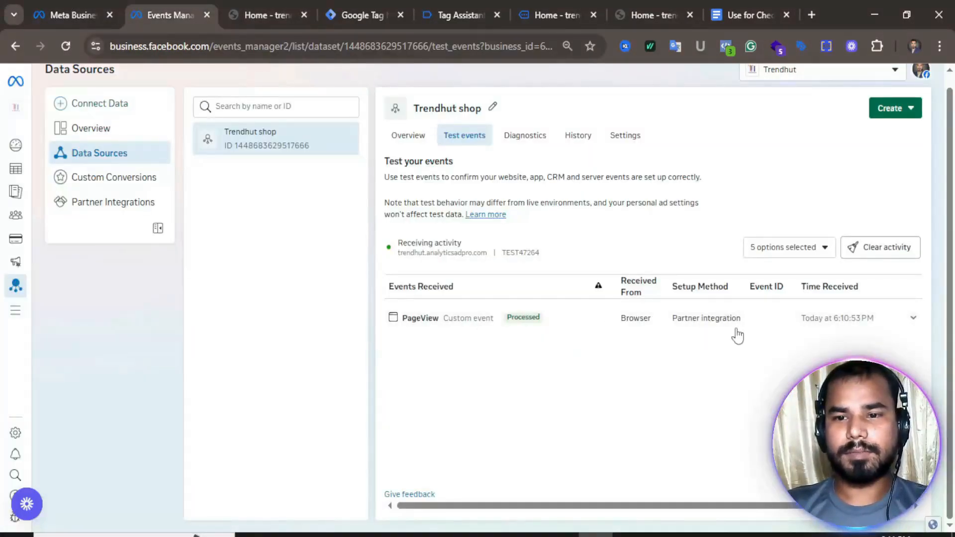
pyautogui.scroll(1, 757, 355)
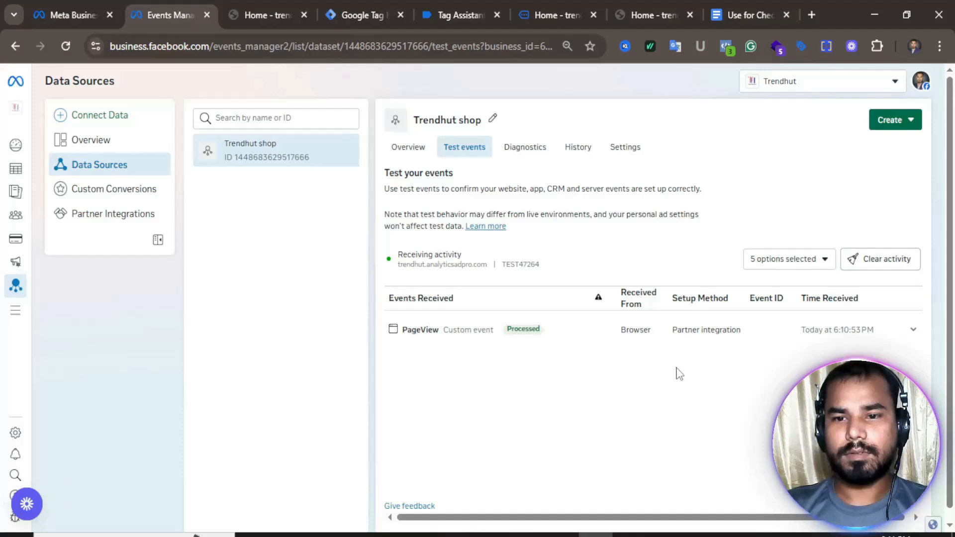
# - Examine the received PageView event's status, source and setup method, and the website domain being tested
pyautogui.click(551, 336)
pyautogui.click(550, 336)
pyautogui.click(604, 339)
pyautogui.click(603, 338)
pyautogui.click(603, 338)
pyautogui.click(602, 337)
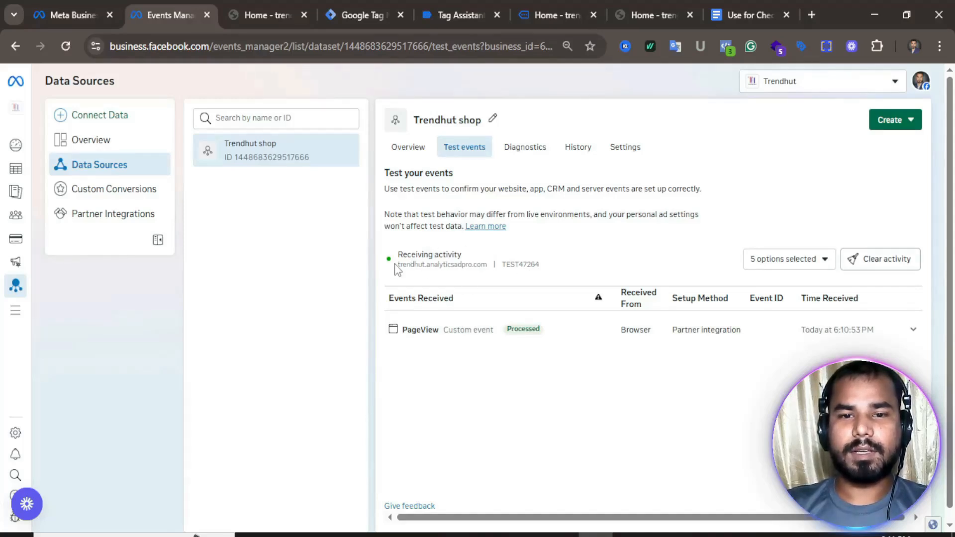
pyautogui.moveTo(397, 264); pyautogui.dragTo(492, 265)
pyautogui.click(577, 254)
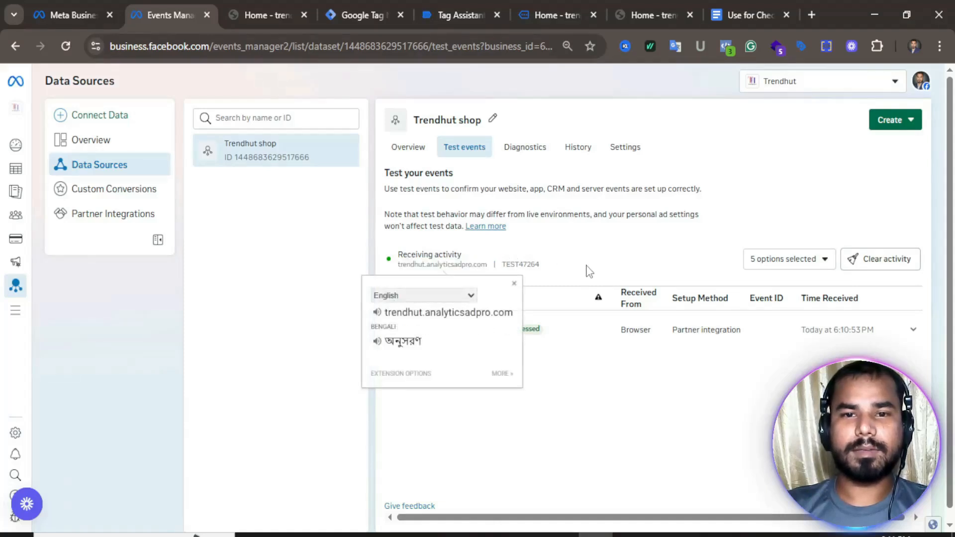
pyautogui.click(586, 259)
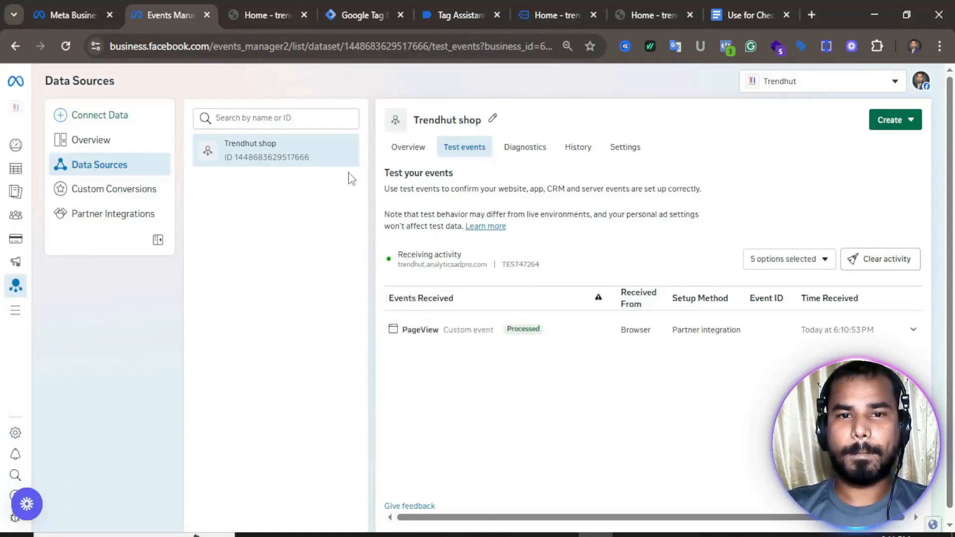
pyautogui.scroll(-1, 731, 299)
pyautogui.scroll(1, 730, 306)
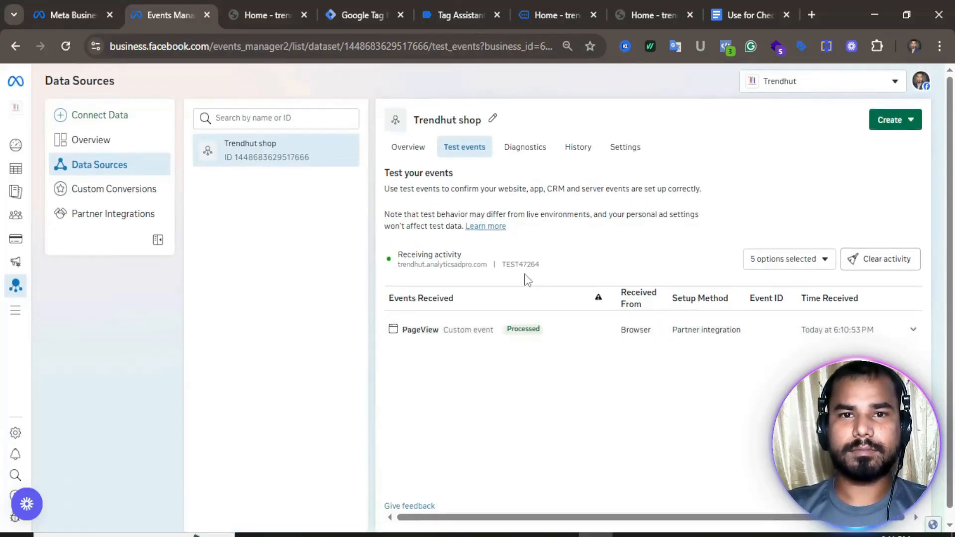
# - Check the fired tags in Tag Assistant and inspect the details of the "FB - Base pixel - All page" tag
pyautogui.click(356, 2)
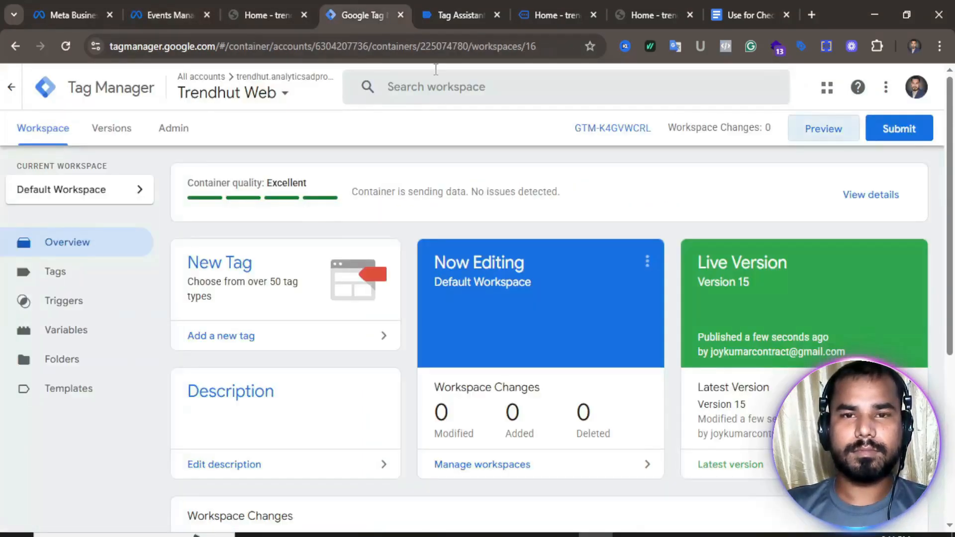
pyautogui.click(465, 2)
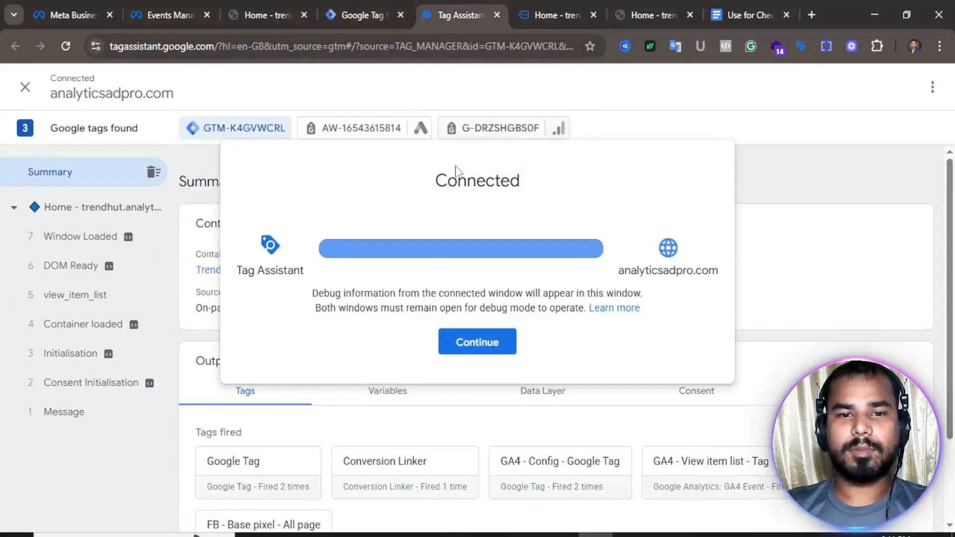
pyautogui.click(501, 347)
pyautogui.scroll(-2, 432, 379)
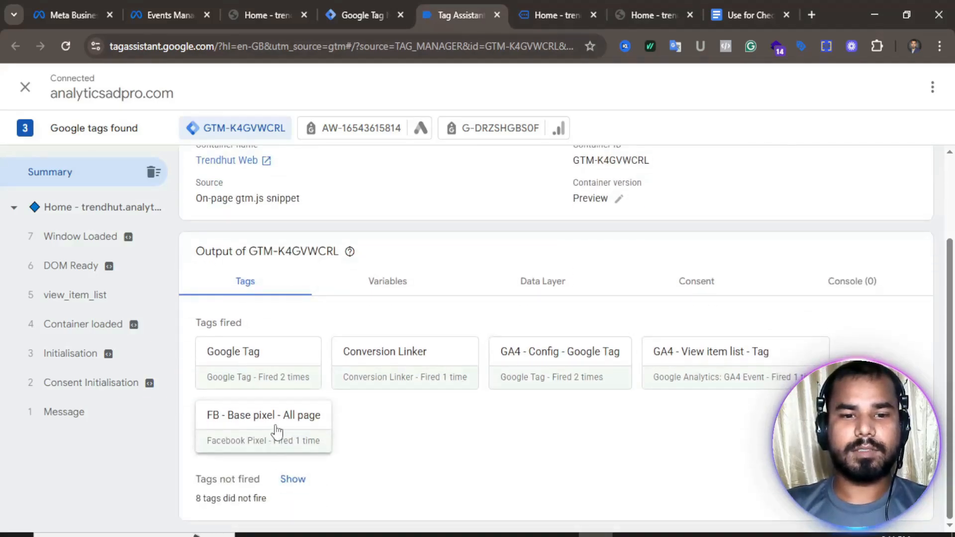
pyautogui.scroll(-2, 348, 398)
pyautogui.scroll(2, 390, 358)
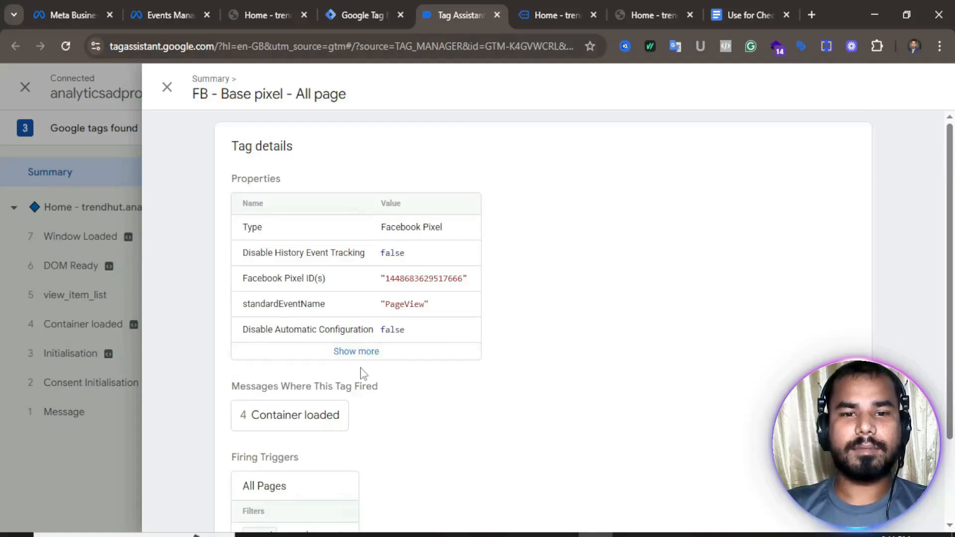
pyautogui.click(166, 88)
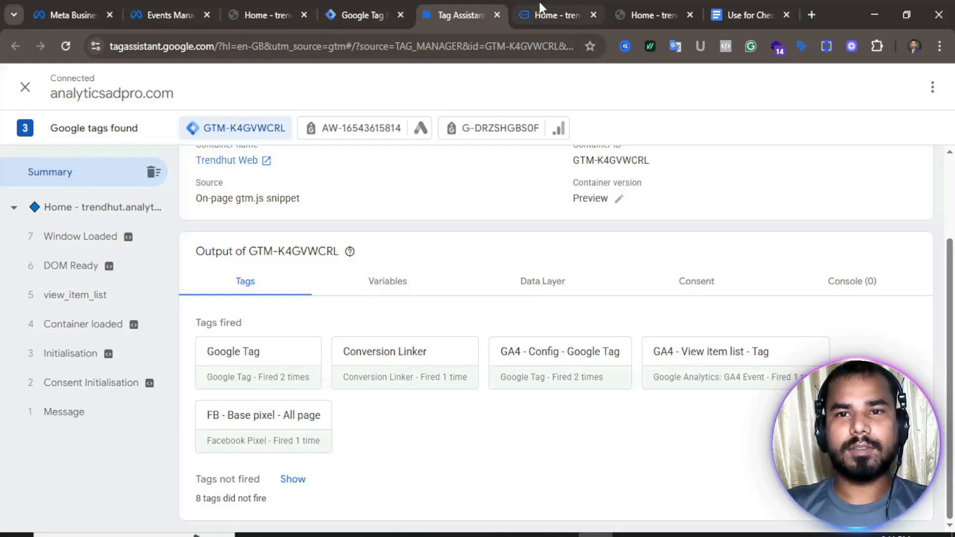
# - Open the Meena dress maroon product in the debug-connected shop and add one to the cart
pyautogui.click(552, 15)
pyautogui.scroll(-5, 379, 320)
pyautogui.scroll(3, 75, 305)
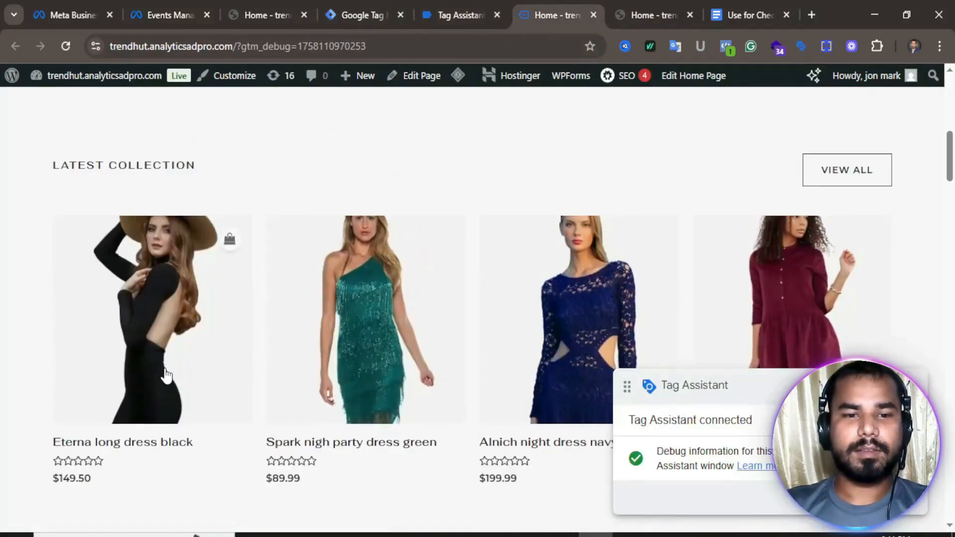
pyautogui.click(840, 298)
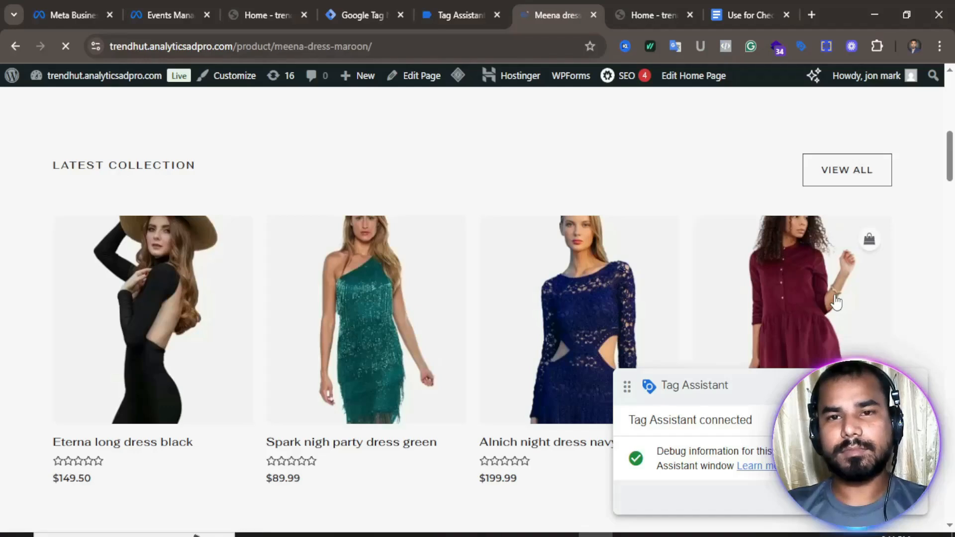
pyautogui.scroll(-3, 472, 338)
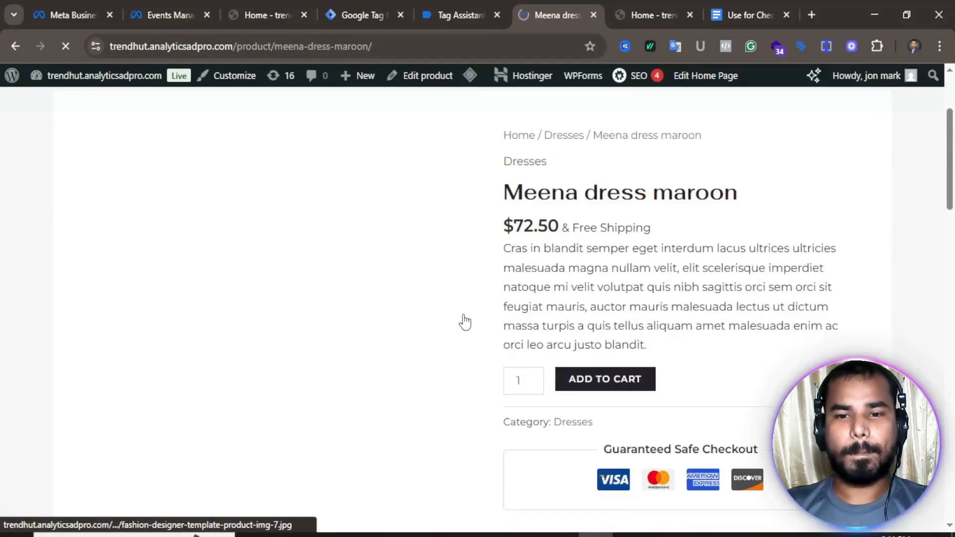
pyautogui.click(612, 381)
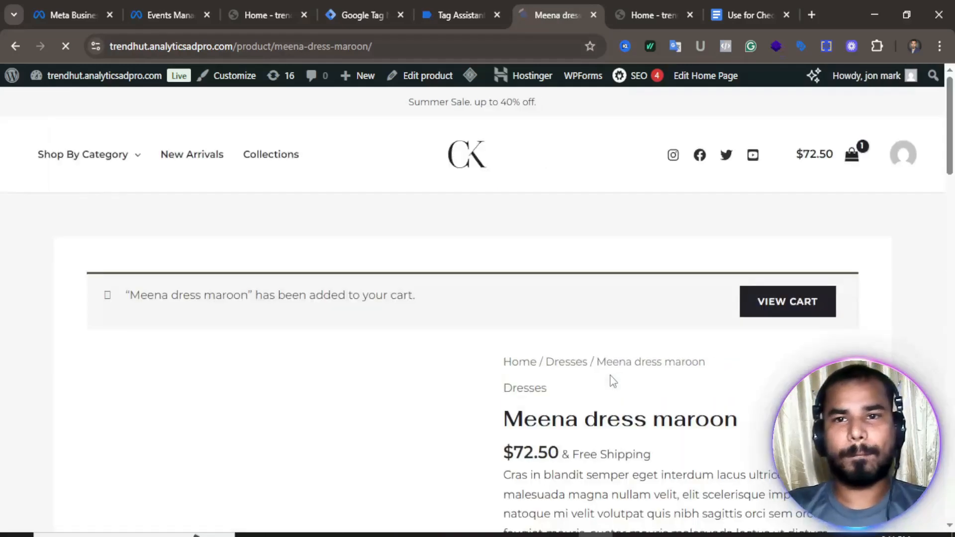
pyautogui.scroll(-1, 469, 286)
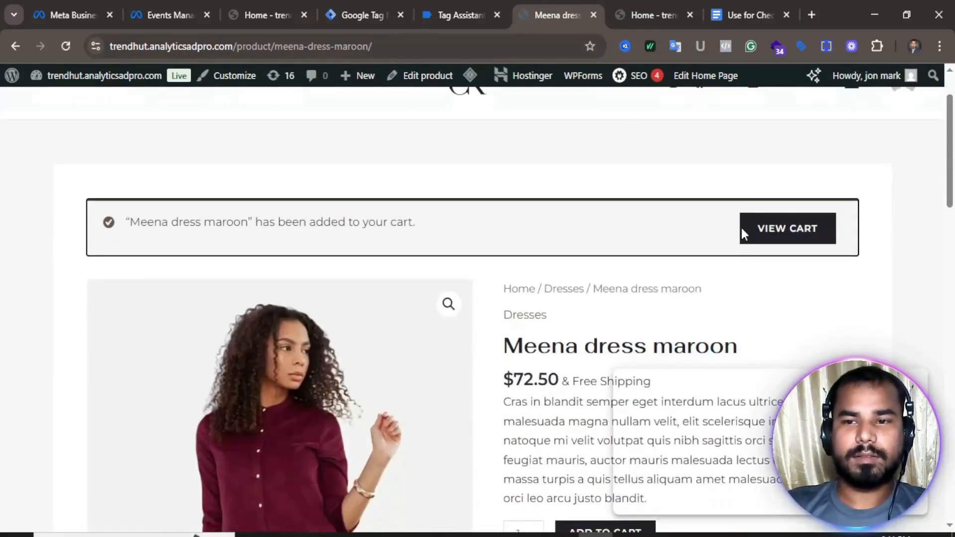
# - View the cart containing the Meena dress maroon and proceed to checkout
pyautogui.click(773, 233)
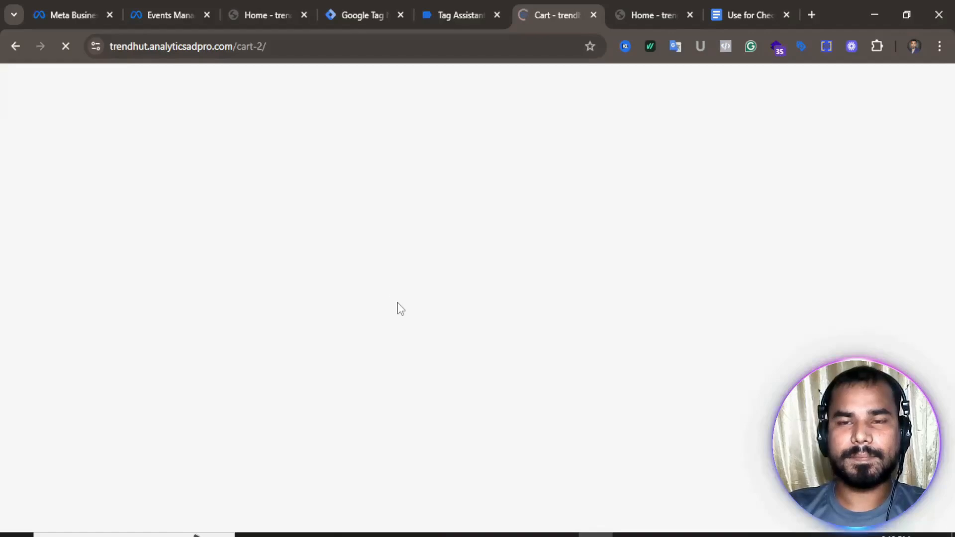
pyautogui.scroll(-5, 591, 362)
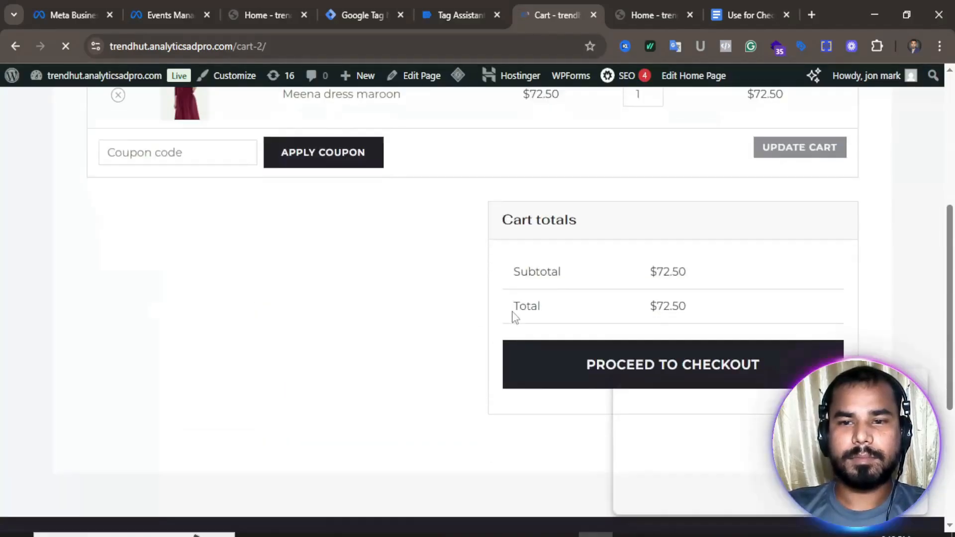
pyautogui.scroll(1, 565, 270)
pyautogui.scroll(-2, 532, 348)
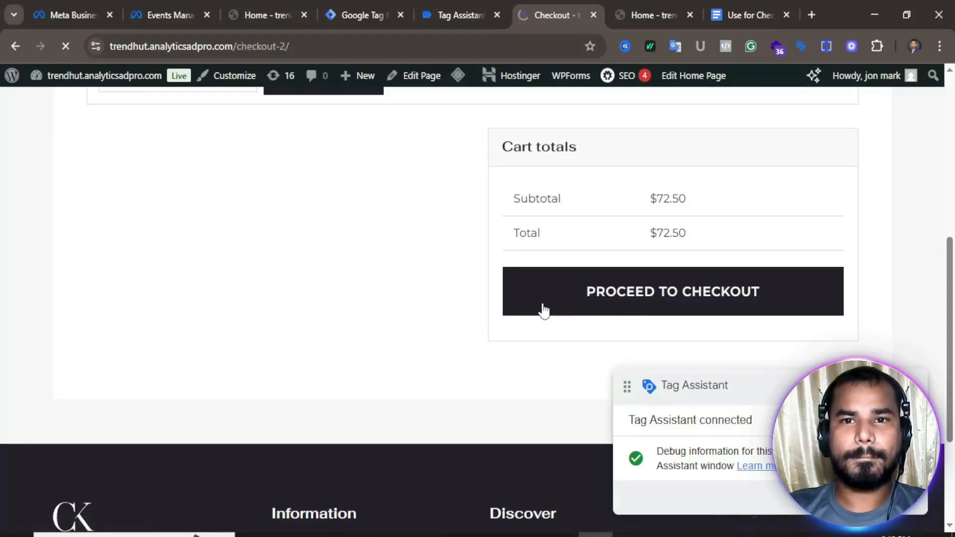
# - Review the billing details, additional information and order summary on the checkout page
pyautogui.scroll(-6, 398, 322)
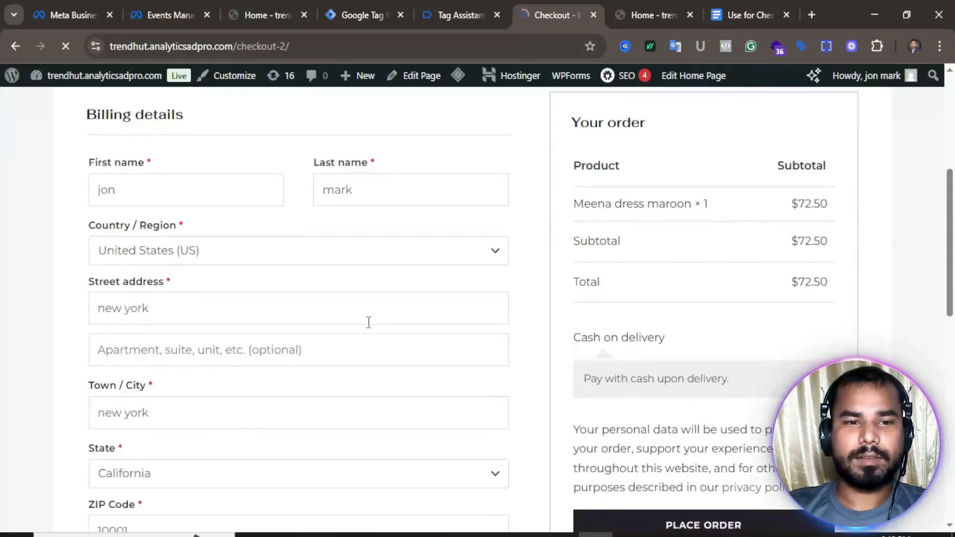
pyautogui.scroll(-1, 349, 320)
pyautogui.scroll(-9, 448, 323)
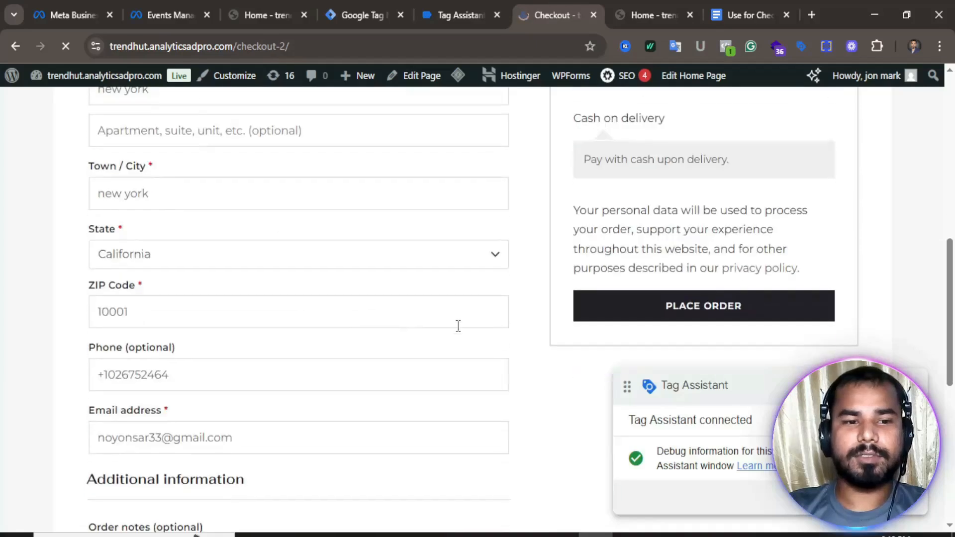
pyautogui.scroll(4, 373, 324)
pyautogui.scroll(-3, 373, 324)
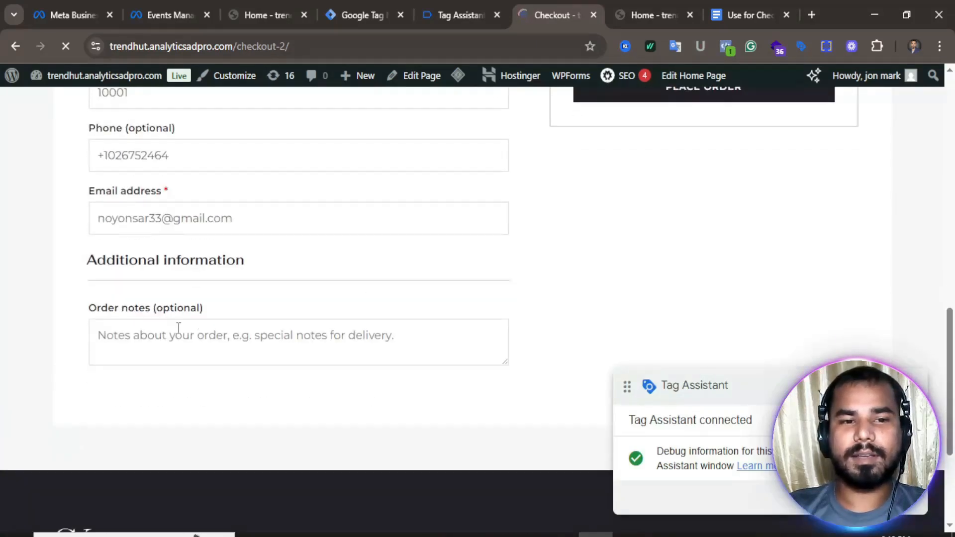
pyautogui.scroll(4, 505, 289)
pyautogui.scroll(4, 502, 291)
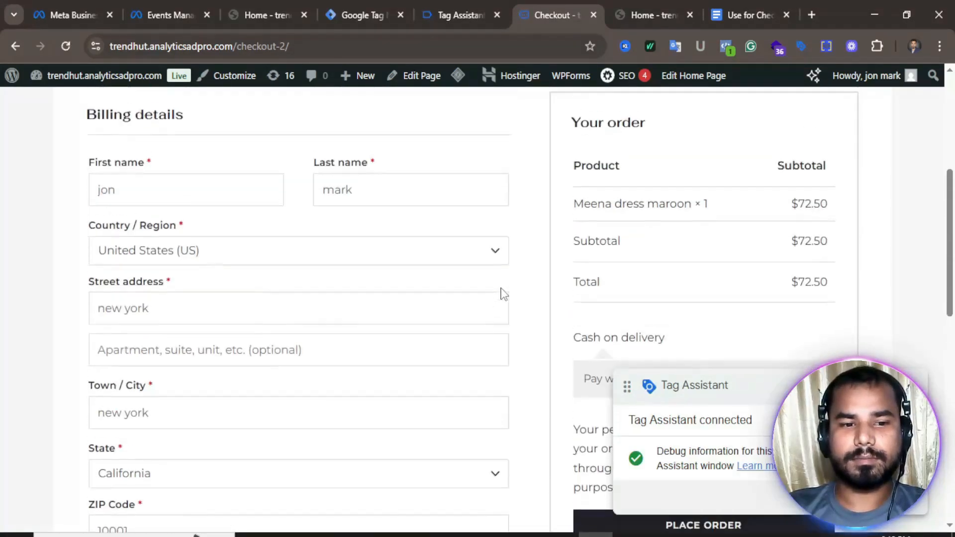
# - Place the cash-on-delivery order for the Meena dress maroon and review the order details and billing address on the confirmation page
pyautogui.scroll(-1, 503, 288)
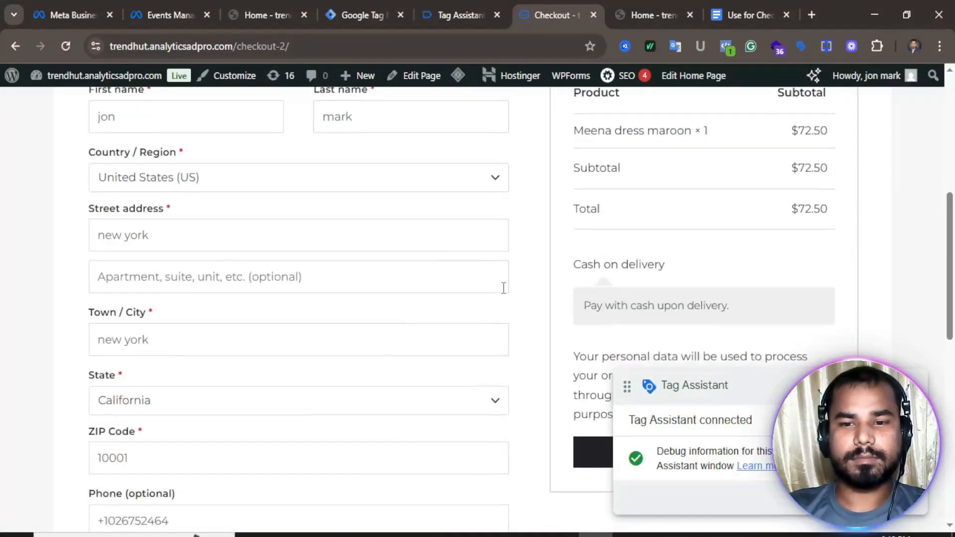
pyautogui.click(591, 456)
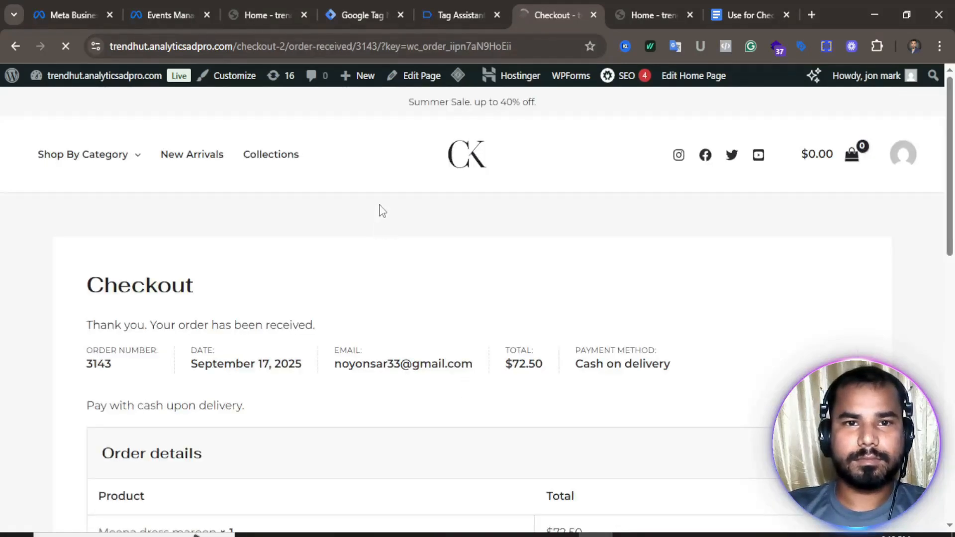
pyautogui.scroll(-3, 406, 372)
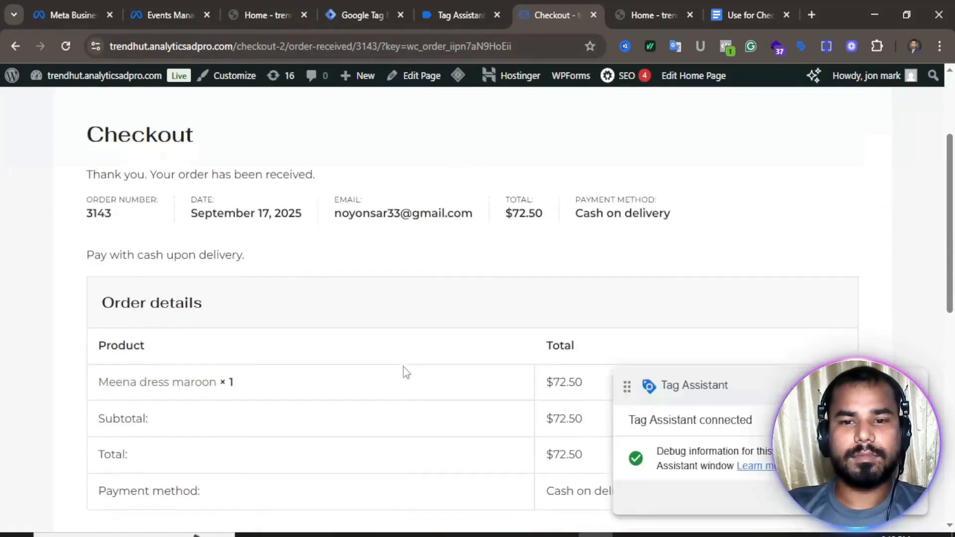
pyautogui.scroll(-5, 405, 372)
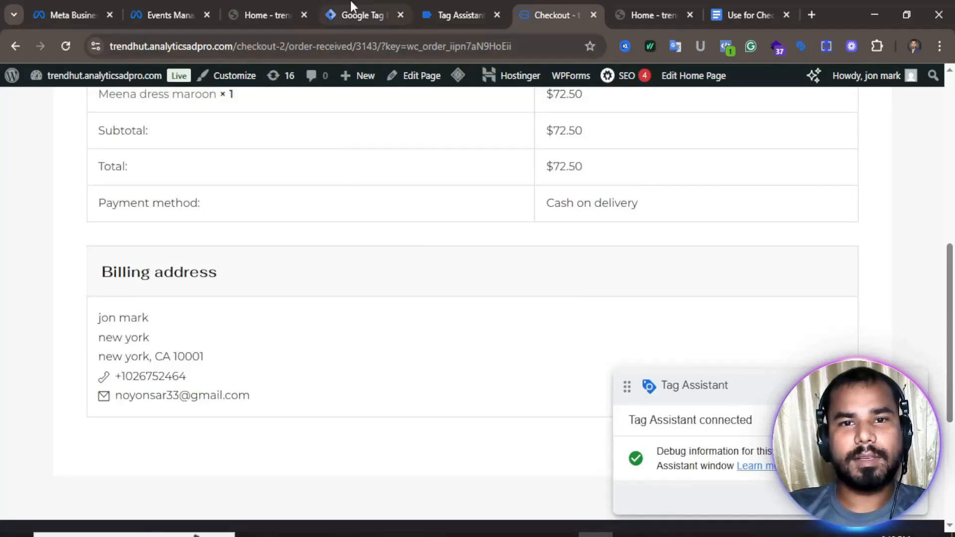
# - Switch to Tag Assistant and check which tags fired on the latest view_item event of the Meena dress maroon page
pyautogui.click(449, 4)
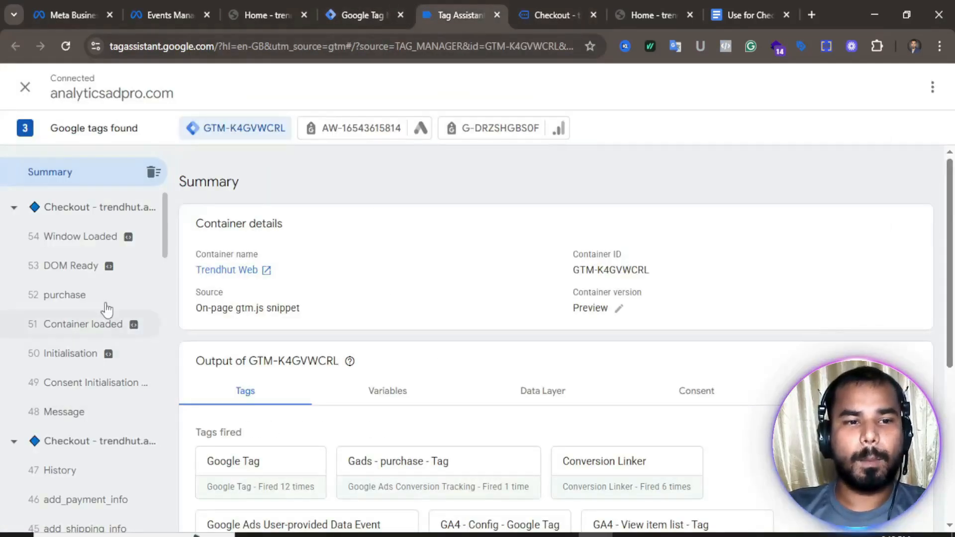
pyautogui.scroll(-4, 109, 311)
pyautogui.scroll(-7, 108, 318)
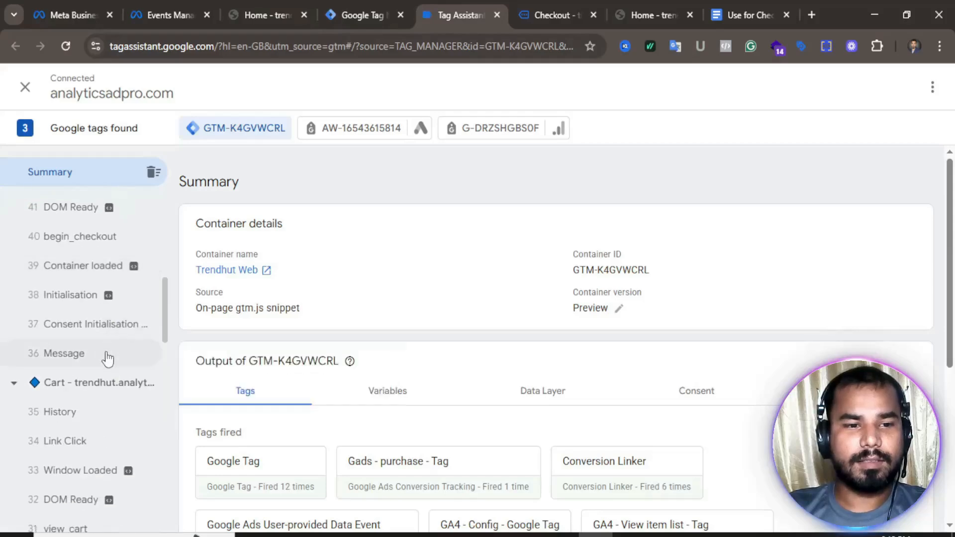
pyautogui.scroll(-7, 114, 423)
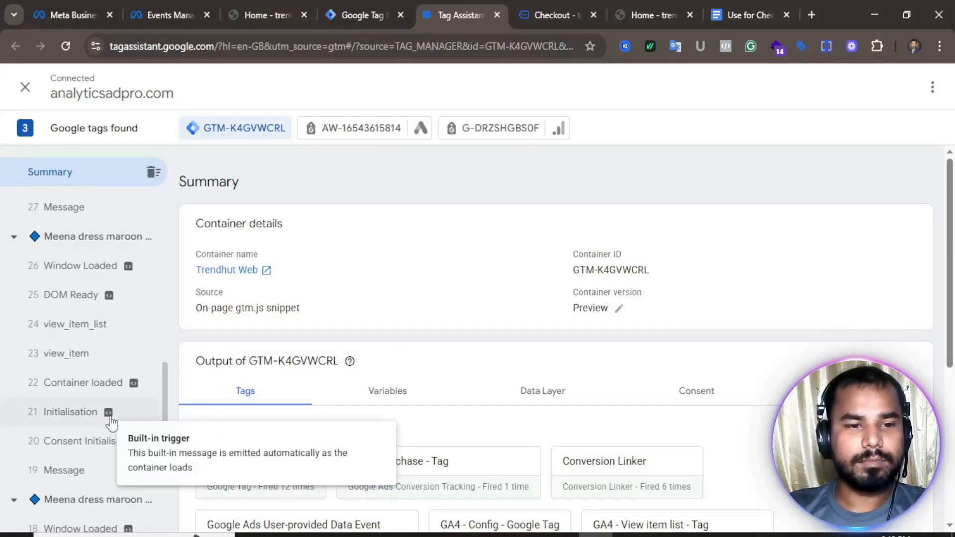
pyautogui.click(77, 282)
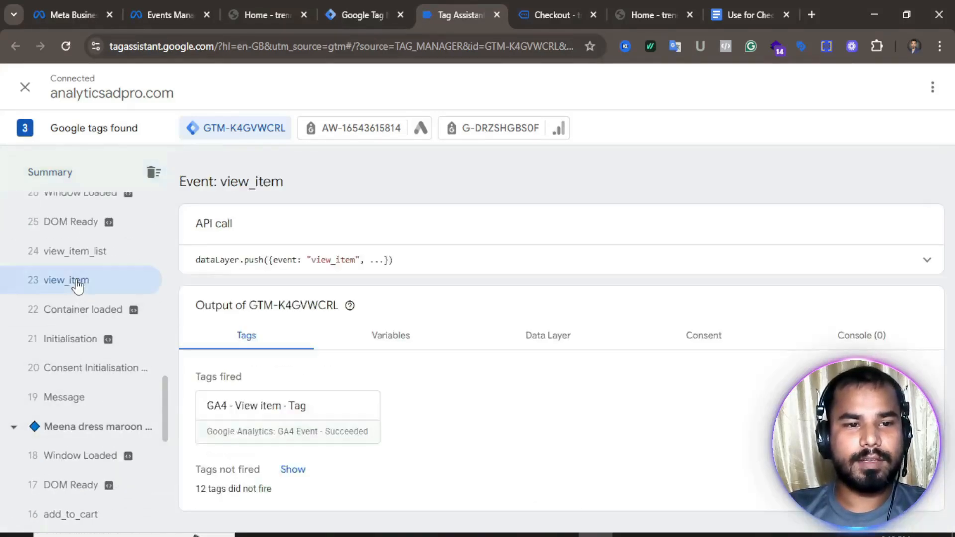
# - Find the add_to_cart event in the recorded event list and check its fired tags
pyautogui.scroll(2, 78, 293)
pyautogui.scroll(6, 55, 325)
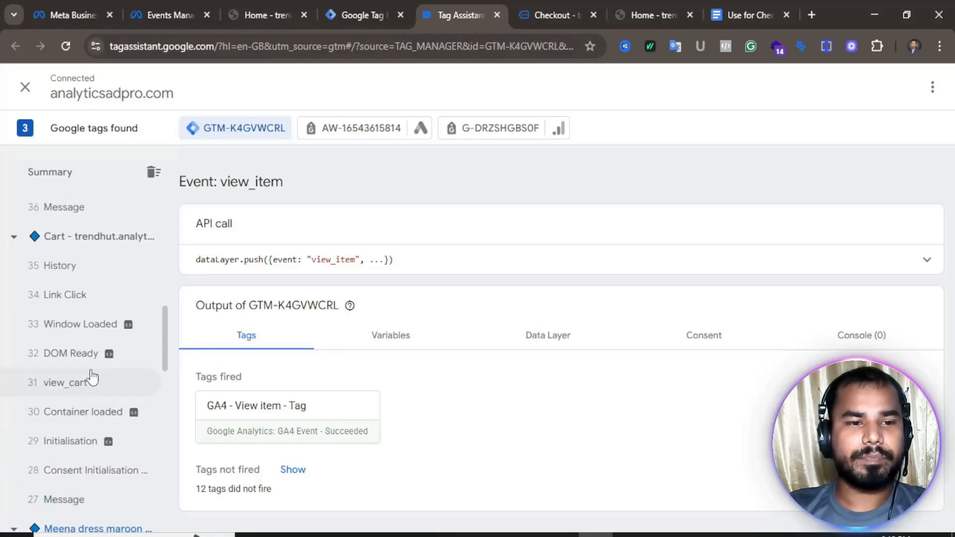
pyautogui.scroll(3, 81, 384)
pyautogui.scroll(-6, 83, 383)
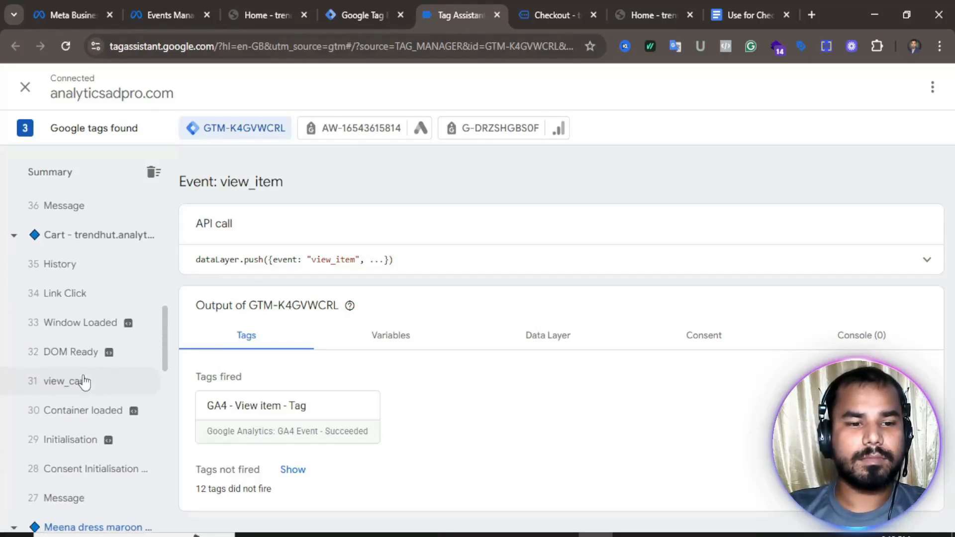
pyautogui.scroll(-7, 83, 380)
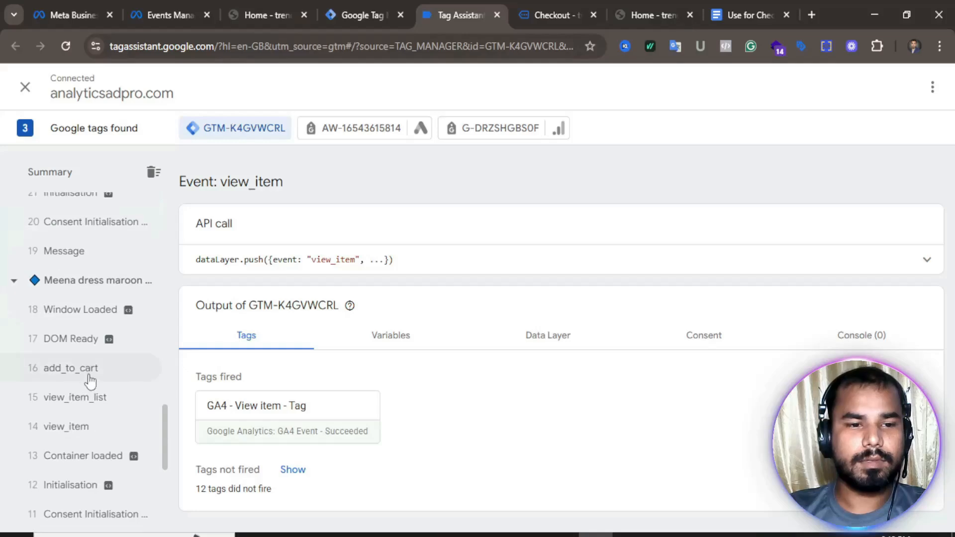
pyautogui.click(82, 370)
# - Check the tags fired on the begin_checkout event and on the purchase event of the checkout pages
pyautogui.scroll(4, 96, 340)
pyautogui.scroll(9, 96, 338)
pyautogui.scroll(3, 100, 343)
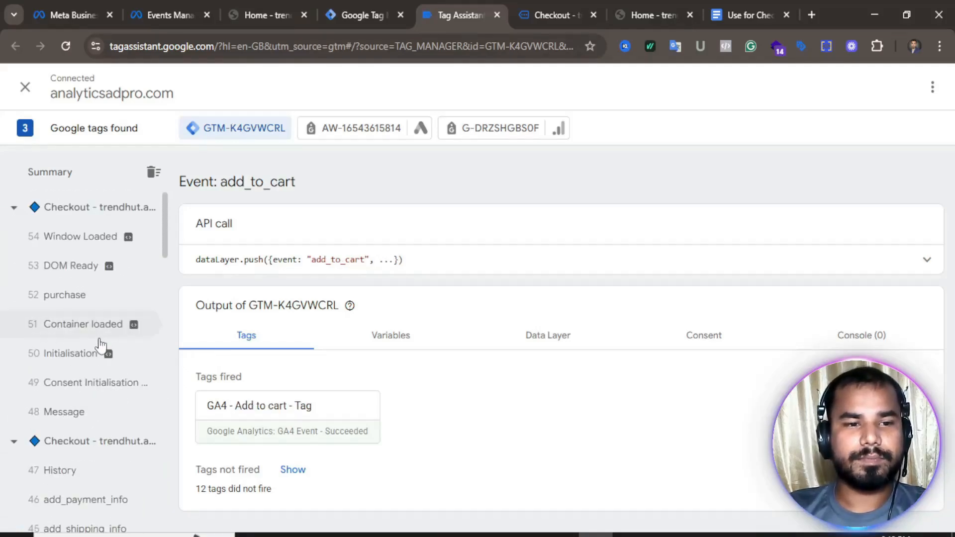
pyautogui.scroll(-5, 99, 398)
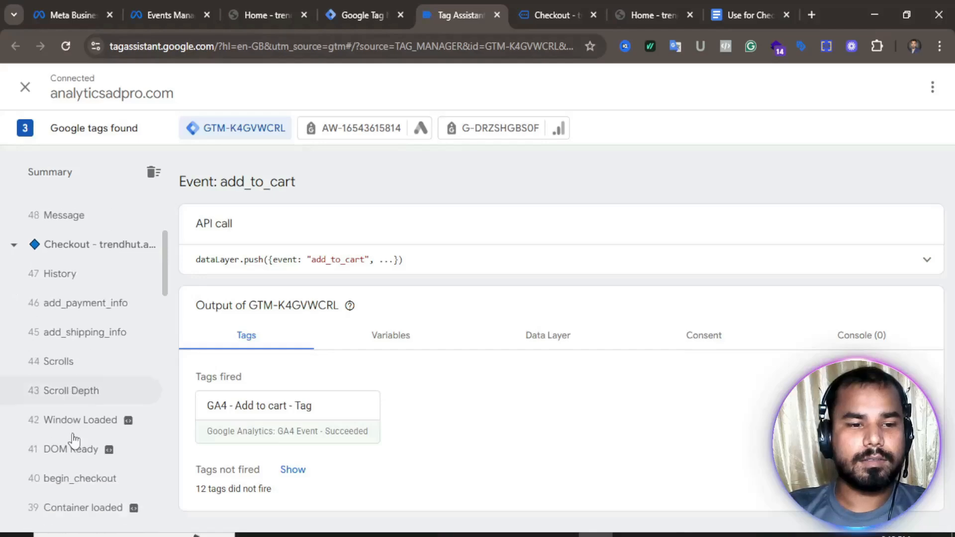
pyautogui.scroll(-1, 118, 446)
pyautogui.click(93, 383)
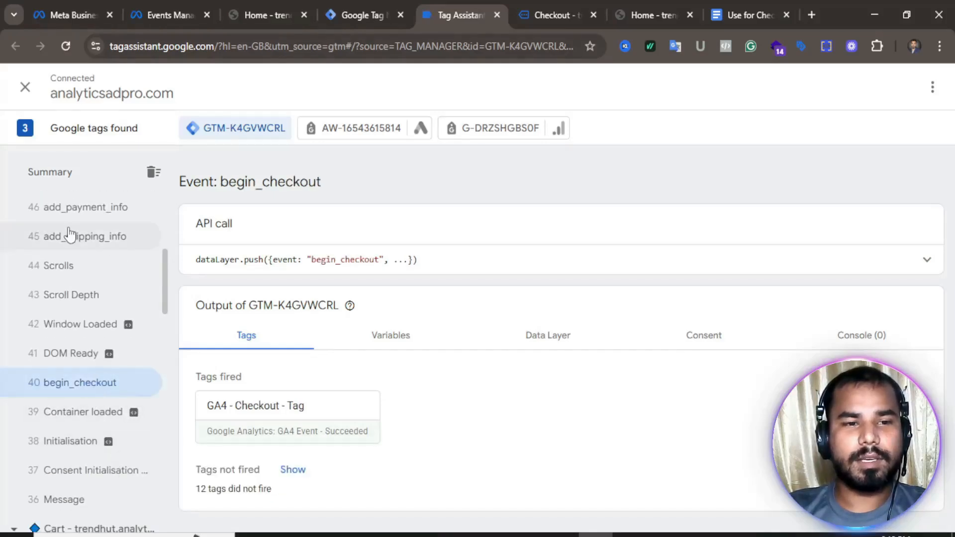
pyautogui.scroll(6, 70, 234)
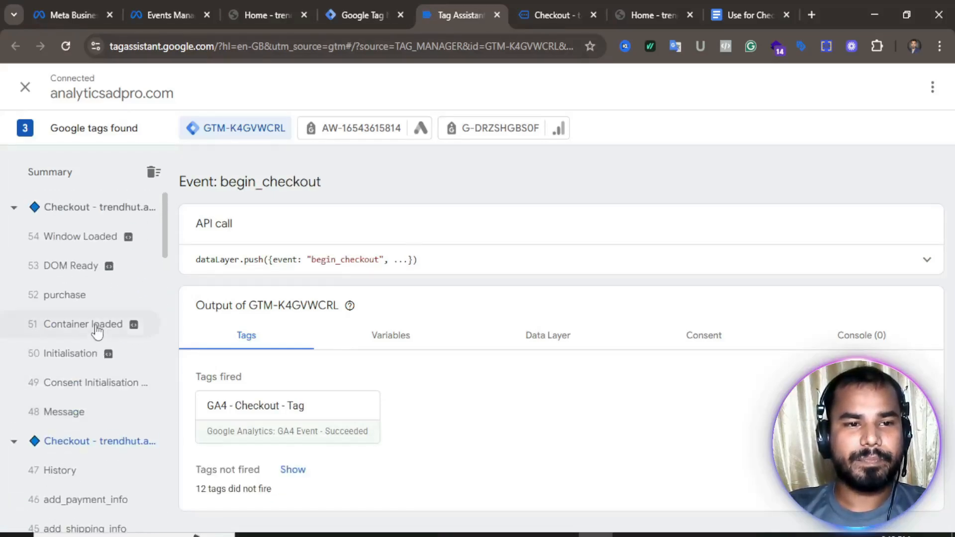
pyautogui.click(74, 293)
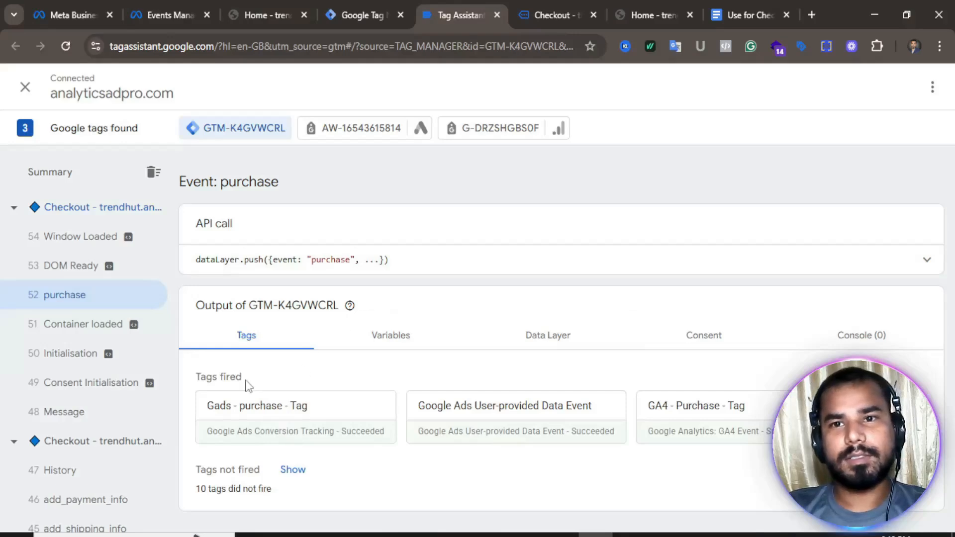
# - Look through the earlier recorded events down to the home page and inspect the first view_item event's fired tags
pyautogui.scroll(-12, 125, 358)
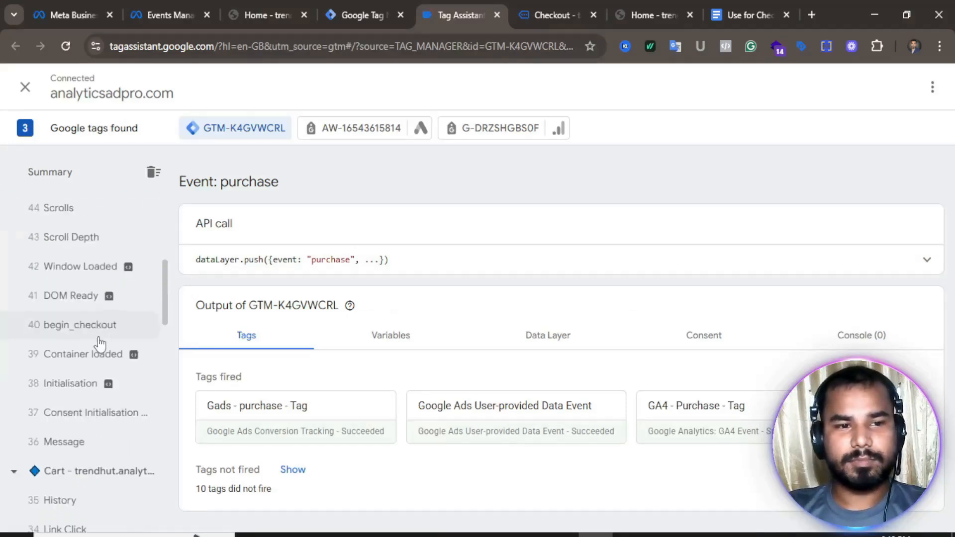
pyautogui.scroll(-8, 110, 340)
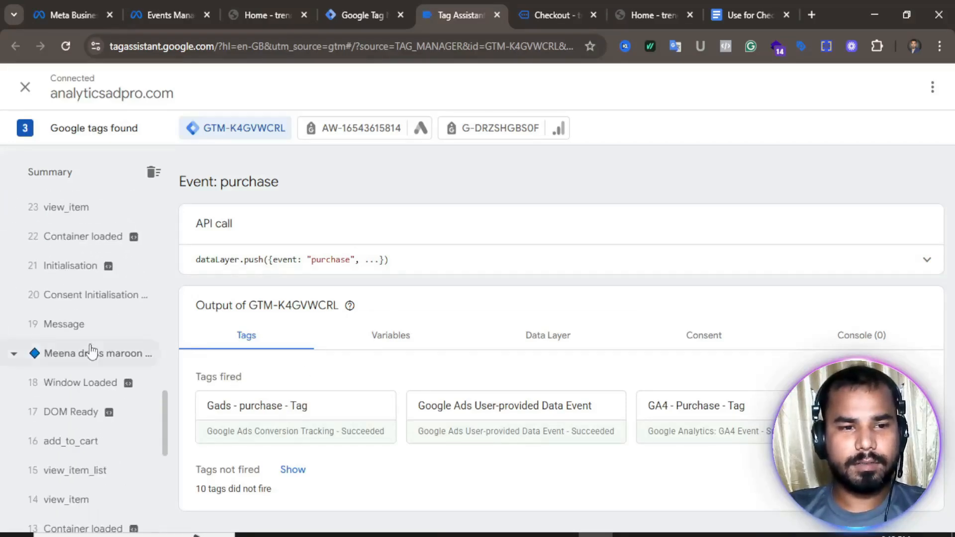
pyautogui.scroll(-9, 118, 369)
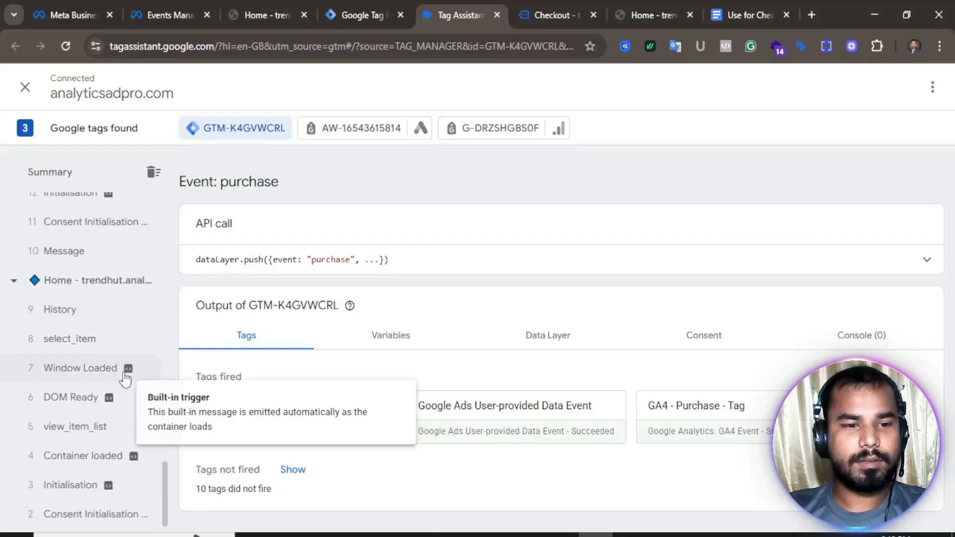
pyautogui.scroll(-1, 125, 379)
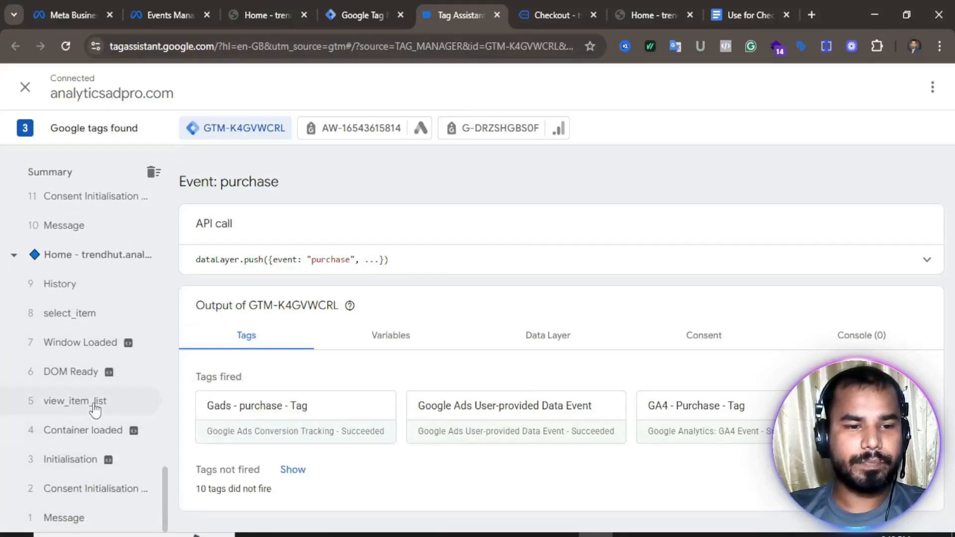
pyautogui.scroll(5, 95, 382)
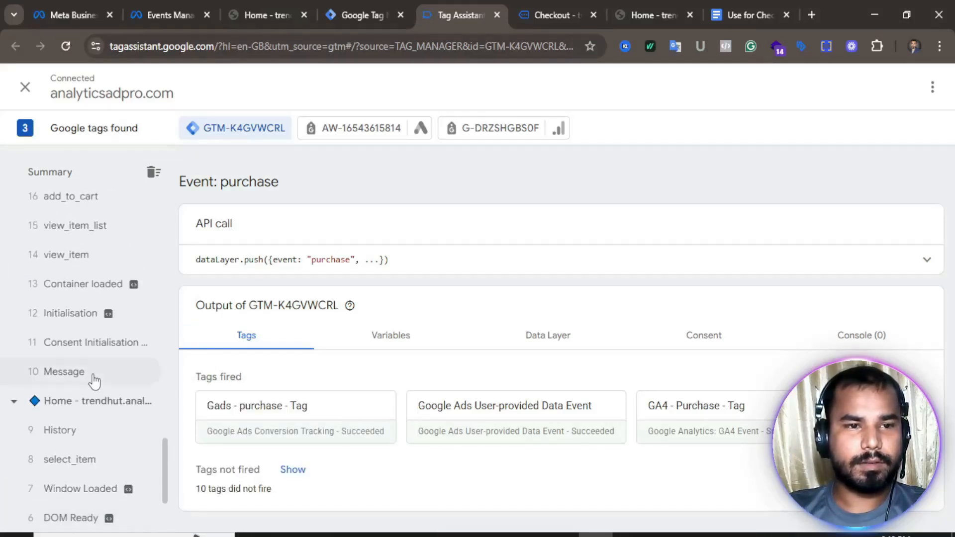
pyautogui.click(83, 257)
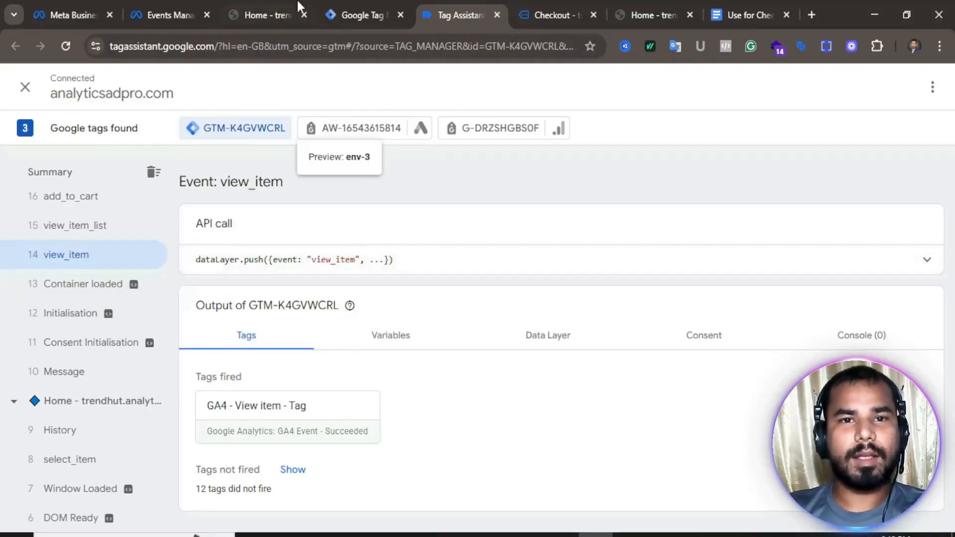
# - Switch to Google Tag Manager and set up a new user-defined Constant variable with the copied Meta pixel ID as its value
pyautogui.click(362, 6)
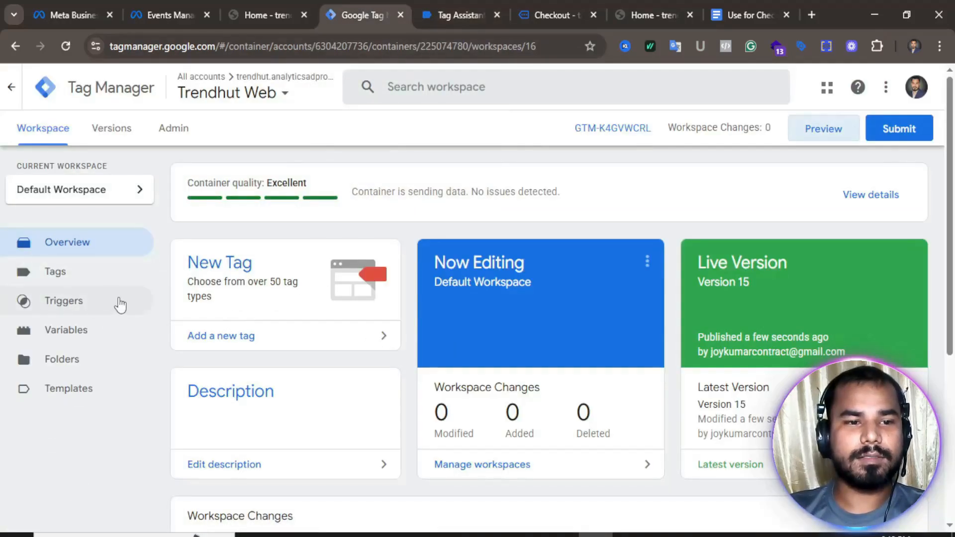
pyautogui.click(60, 333)
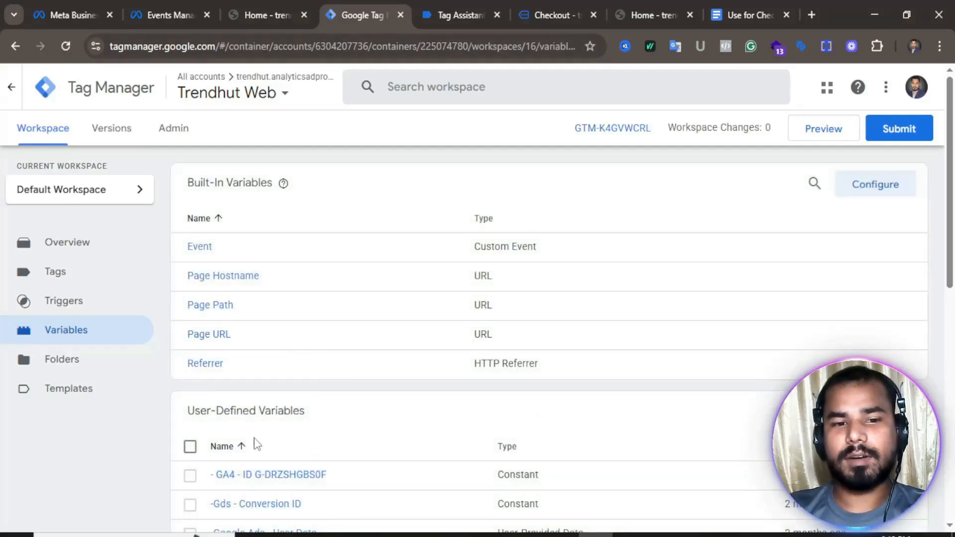
pyautogui.scroll(-2, 257, 444)
pyautogui.click(885, 337)
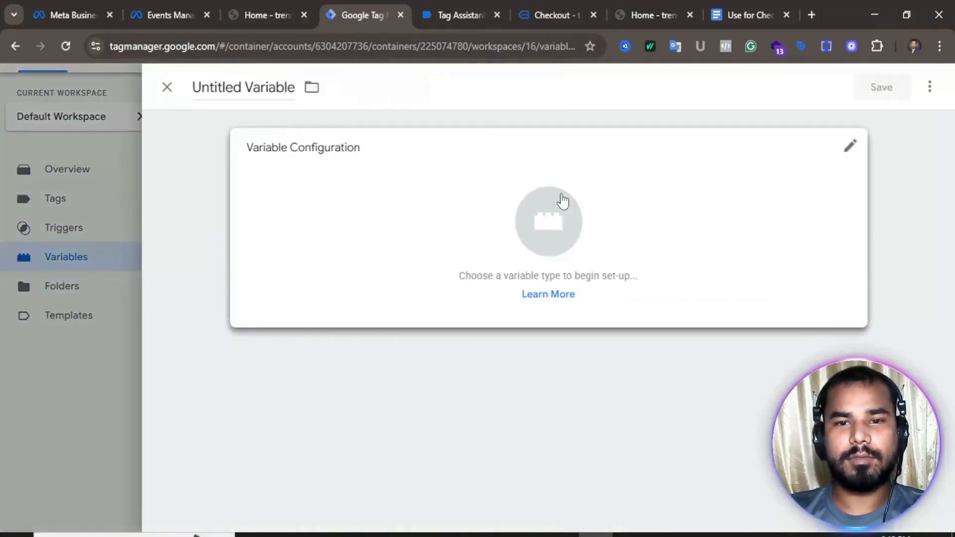
pyautogui.click(562, 200)
pyautogui.scroll(-4, 656, 368)
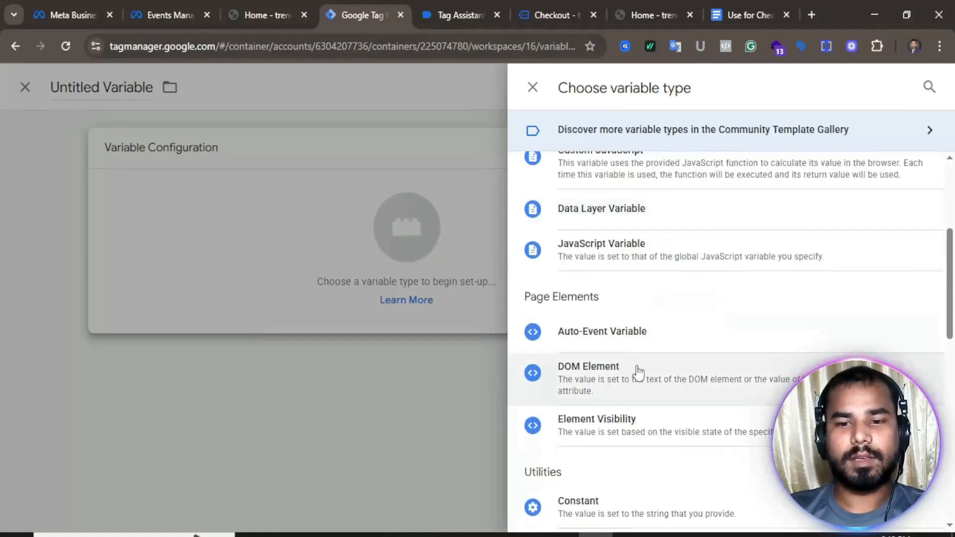
pyautogui.scroll(-3, 638, 372)
pyautogui.click(610, 366)
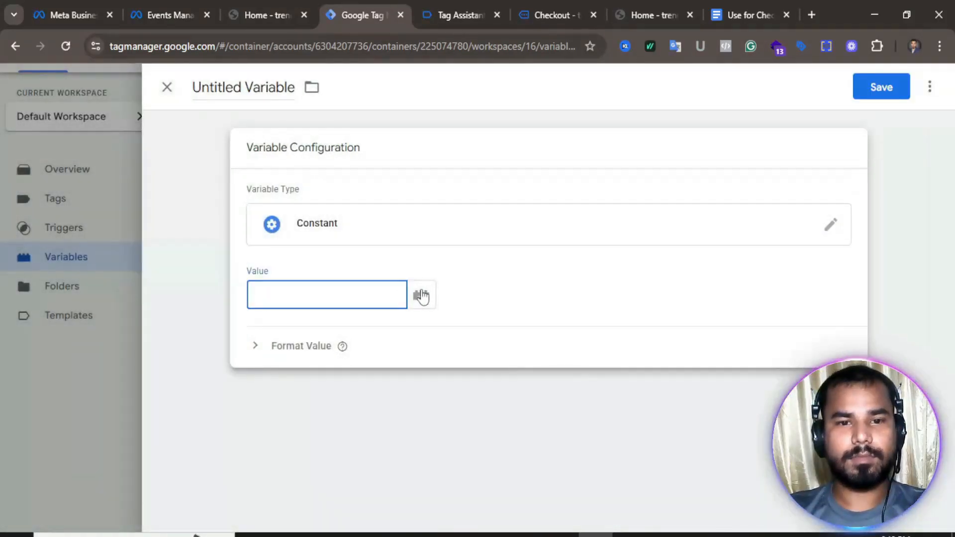
pyautogui.press('super+v')
pyautogui.click(348, 259)
pyautogui.click(354, 343)
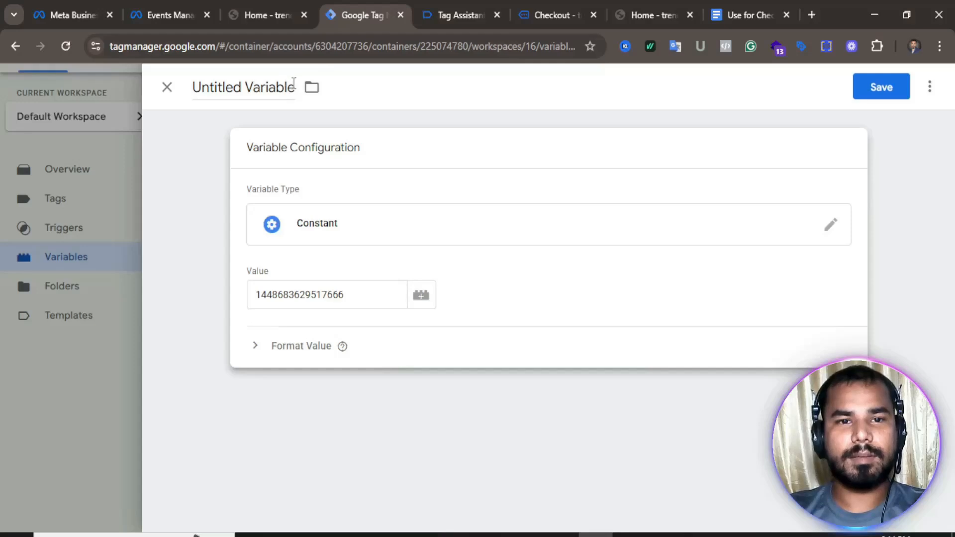
# - Name the new variable "- FB - Pixel ID" and save it
pyautogui.click(294, 85)
pyautogui.press('BackSpace')
pyautogui.press('BackSpace')
pyautogui.press('BackSpace')
pyautogui.press('BackSpace')
pyautogui.press('BackSpace')
pyautogui.press('BackSpace')
pyautogui.press('BackSpace')
pyautogui.press('BackSpace')
pyautogui.press('BackSpace')
pyautogui.press('BackSpace')
pyautogui.press('BackSpace')
pyautogui.press('BackSpace')
pyautogui.press('BackSpace')
pyautogui.press('BackSpace')
pyautogui.press('BackSpace')
pyautogui.press('BackSpace')
pyautogui.press('BackSpace')
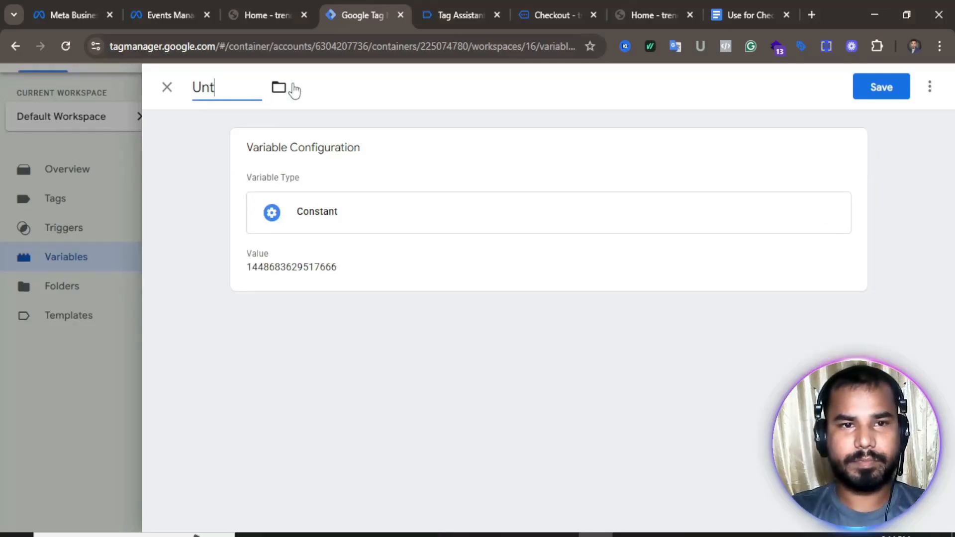
pyautogui.write('_')
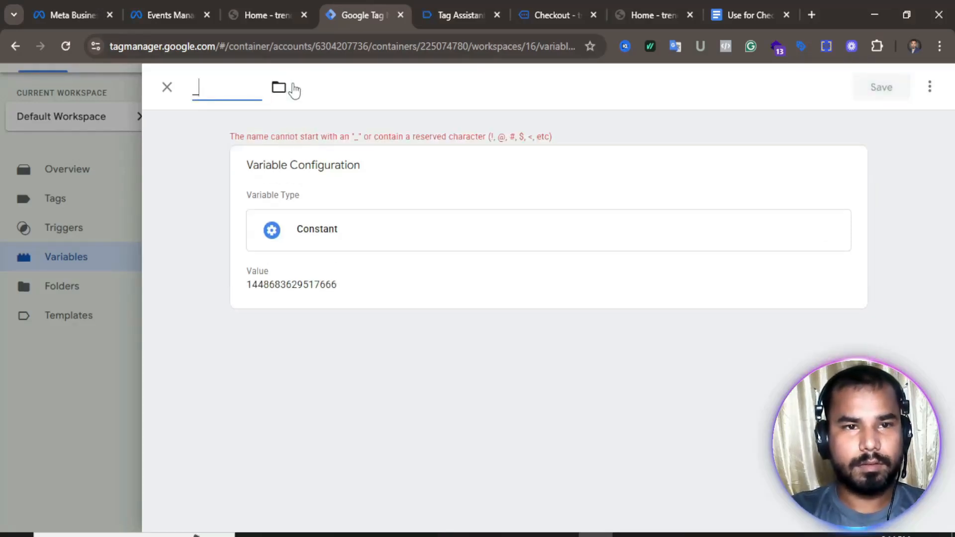
pyautogui.press('BackSpace')
pyautogui.write('- FB')
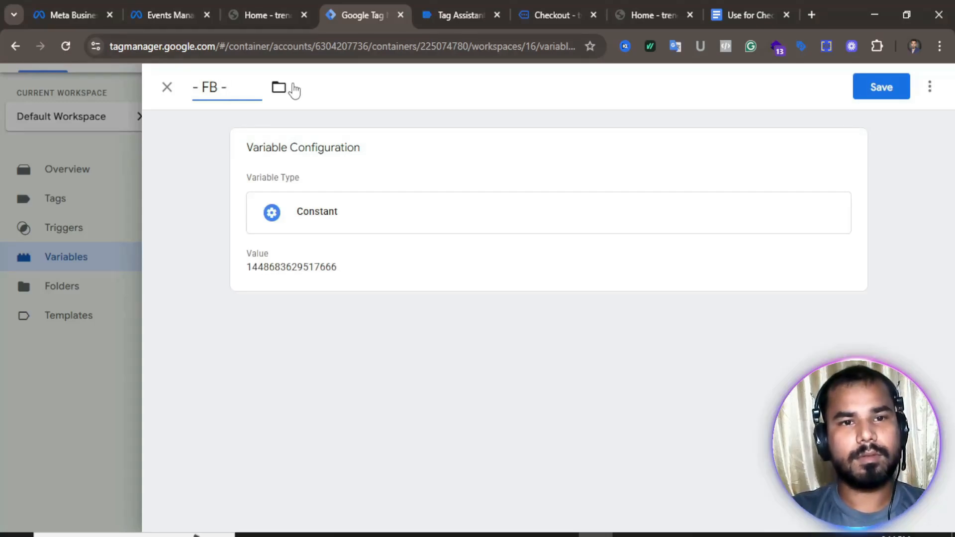
pyautogui.write(' - Pixel ID')
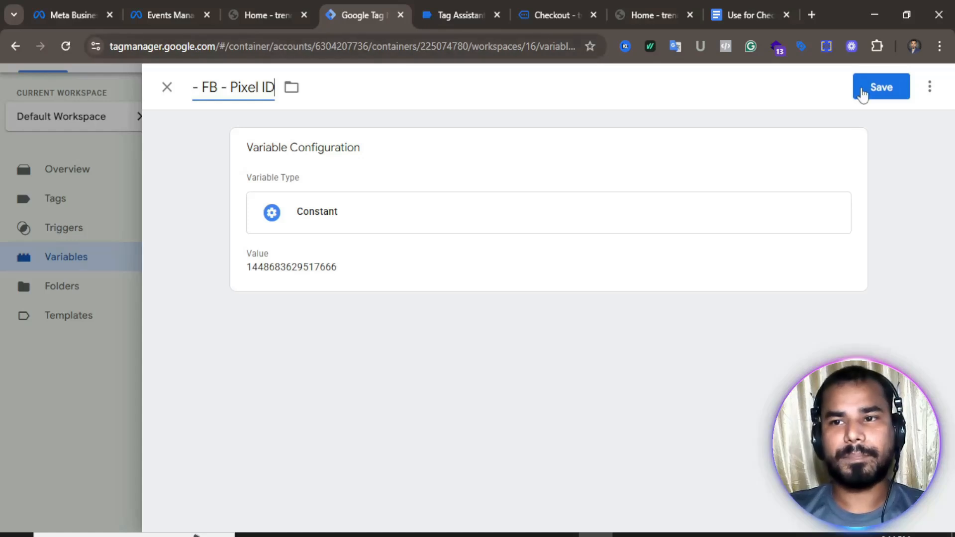
pyautogui.click(865, 89)
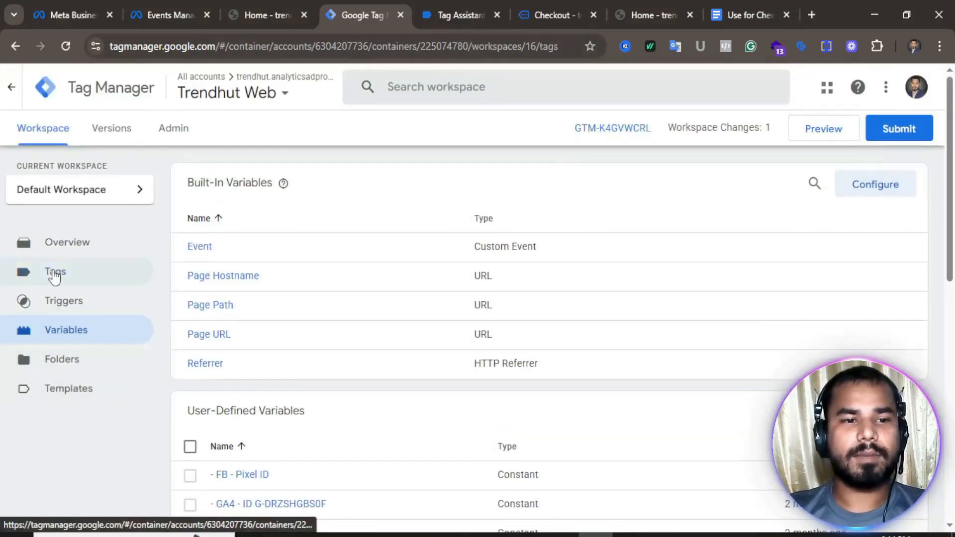
# - In the "FB - Base pixel - All page" tag, replace the Facebook Pixel ID with the {{- FB - Pixel ID}} variable and save
pyautogui.click(53, 272)
pyautogui.click(273, 278)
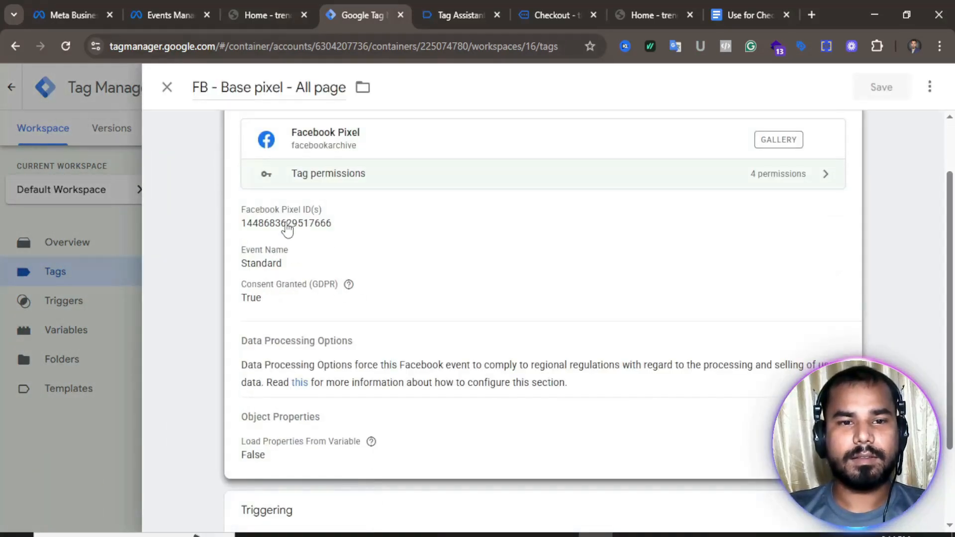
pyautogui.click(287, 227)
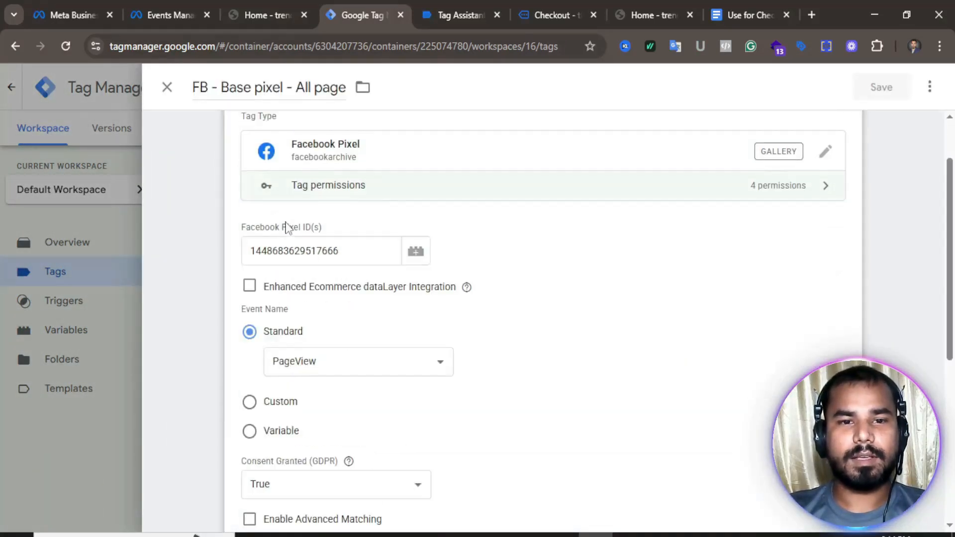
pyautogui.click(356, 250)
pyautogui.press('BackSpace')
pyautogui.press('BackSpace')
pyautogui.press('BackSpace')
pyautogui.press('BackSpace')
pyautogui.press('BackSpace')
pyautogui.press('BackSpace')
pyautogui.press('BackSpace')
pyautogui.press('BackSpace')
pyautogui.press('BackSpace')
pyautogui.press('BackSpace')
pyautogui.press('BackSpace')
pyautogui.press('BackSpace')
pyautogui.press('BackSpace')
pyautogui.press('BackSpace')
pyautogui.press('BackSpace')
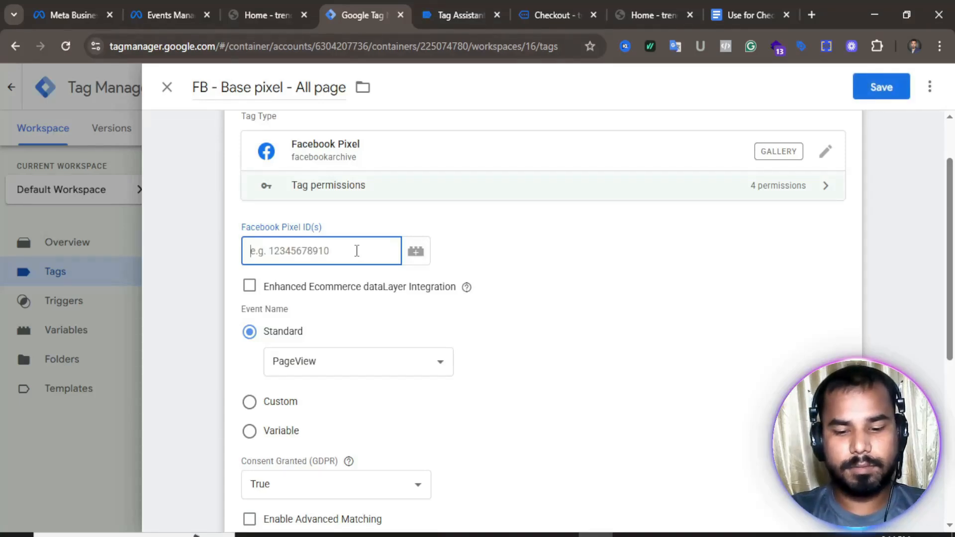
pyautogui.write('{{')
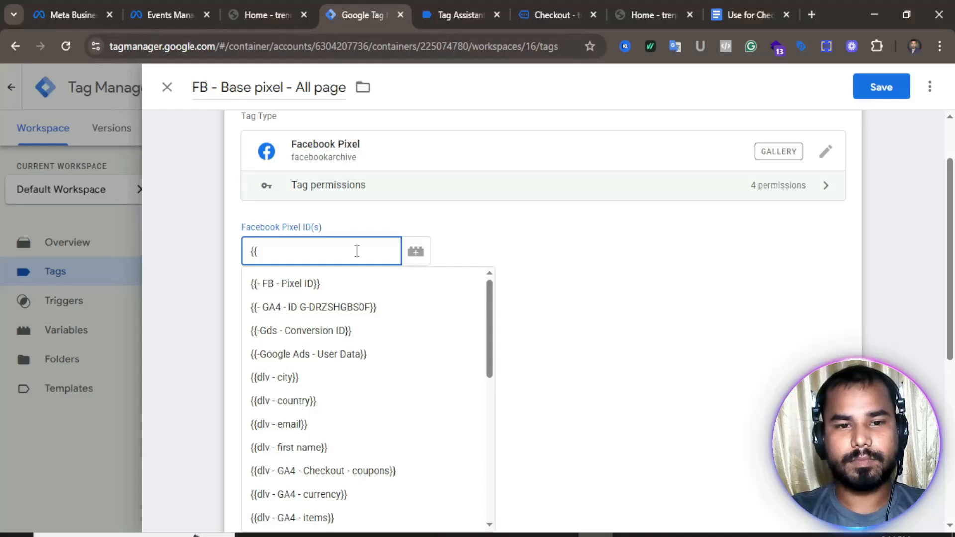
pyautogui.click(288, 283)
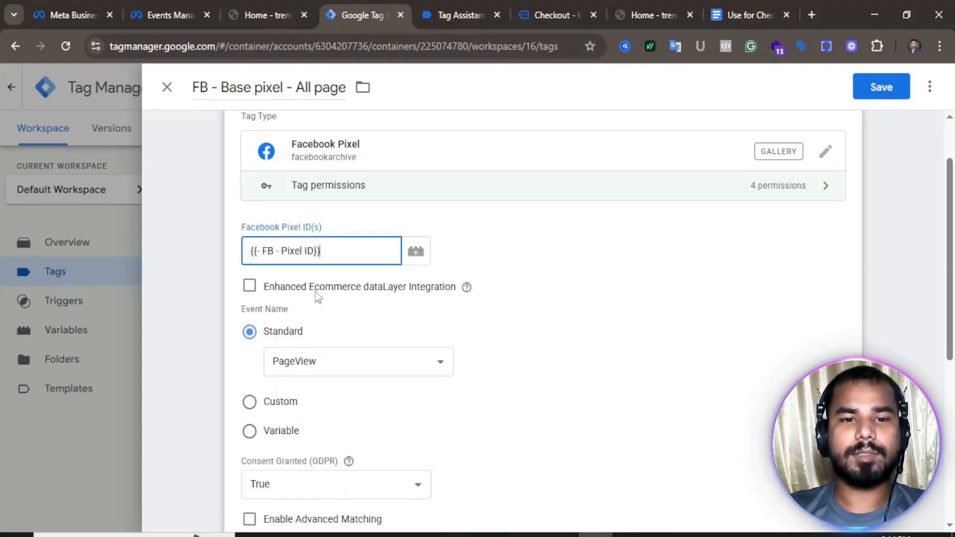
pyautogui.click(881, 87)
# - Switch to Tag Assistant and examine the view_item event's data layer, especially the ecommerce item's ID, name, price and stock status
pyautogui.click(453, 15)
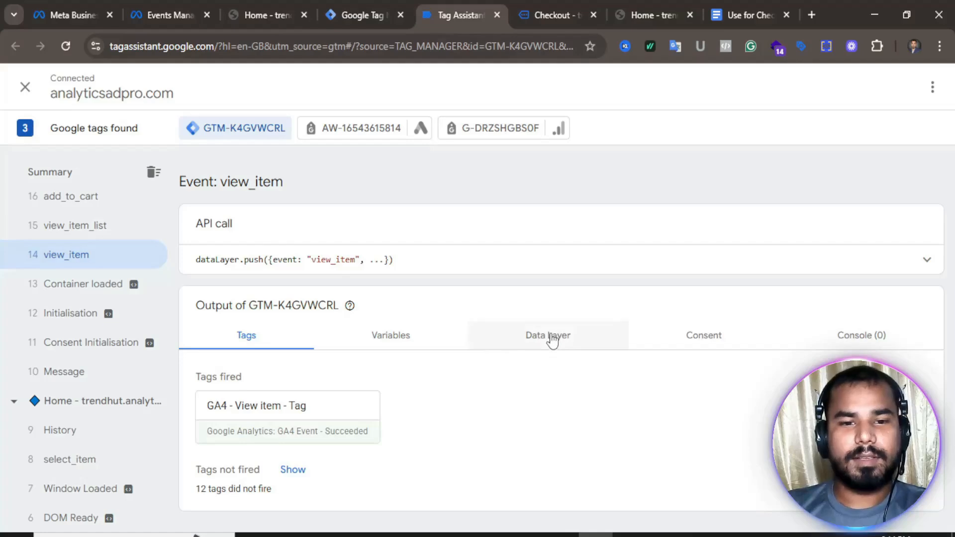
pyautogui.click(550, 337)
pyautogui.scroll(-10, 269, 356)
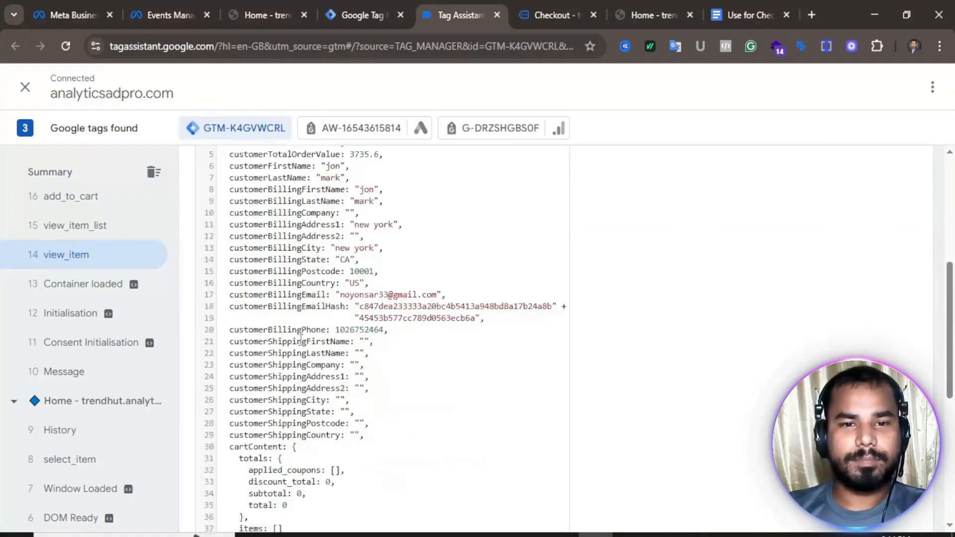
pyautogui.scroll(-3, 310, 350)
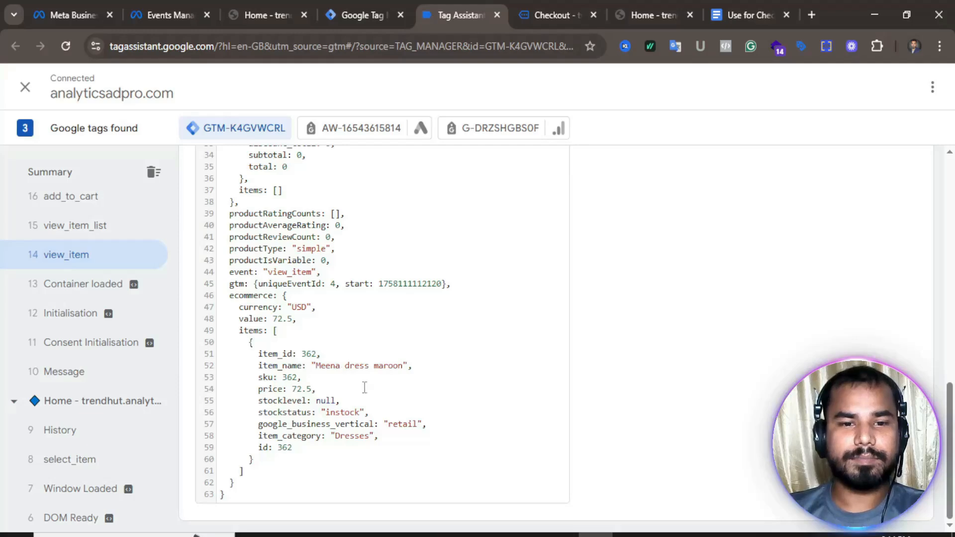
pyautogui.moveTo(320, 354); pyautogui.dragTo(325, 356)
pyautogui.click(289, 358)
pyautogui.moveTo(314, 369); pyautogui.dragTo(405, 367)
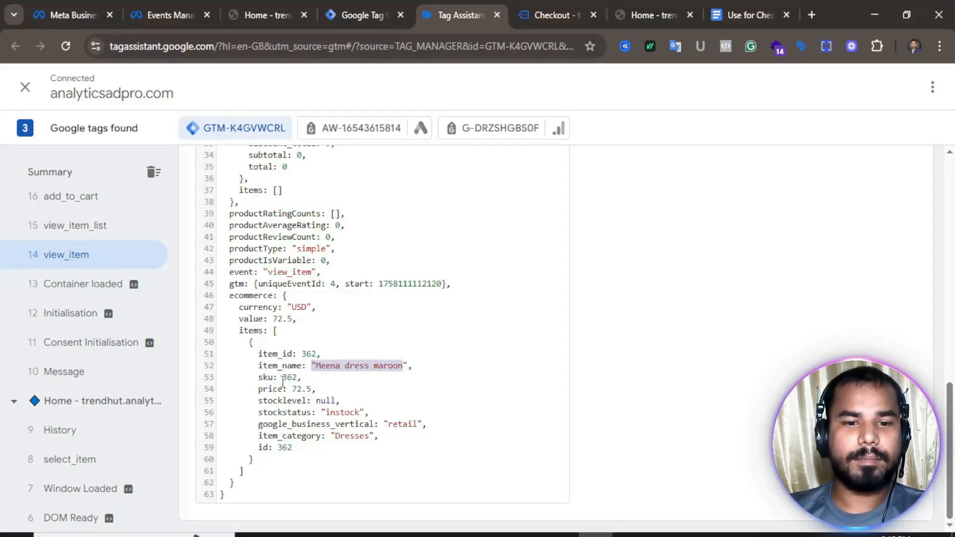
pyautogui.moveTo(292, 390); pyautogui.dragTo(341, 390)
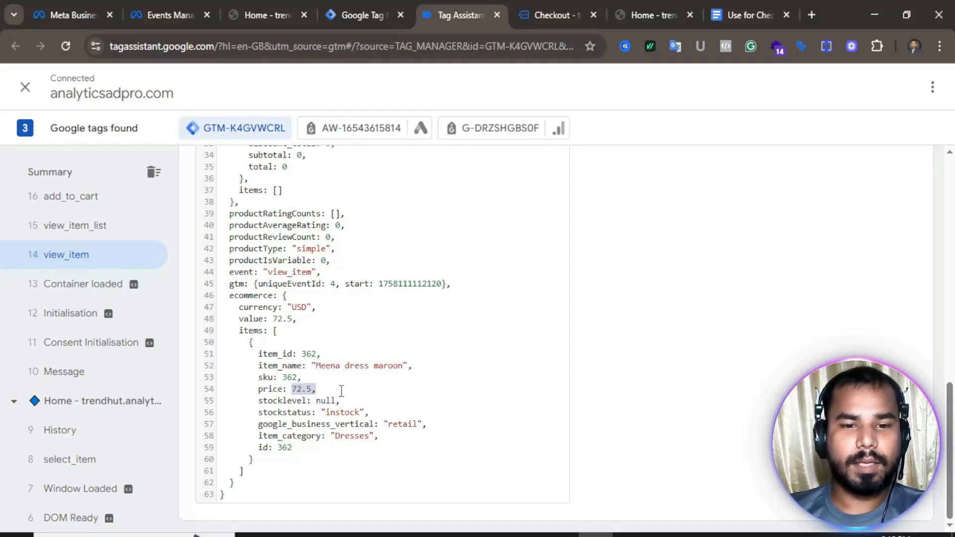
pyautogui.moveTo(293, 412); pyautogui.dragTo(375, 410)
pyautogui.click(408, 423)
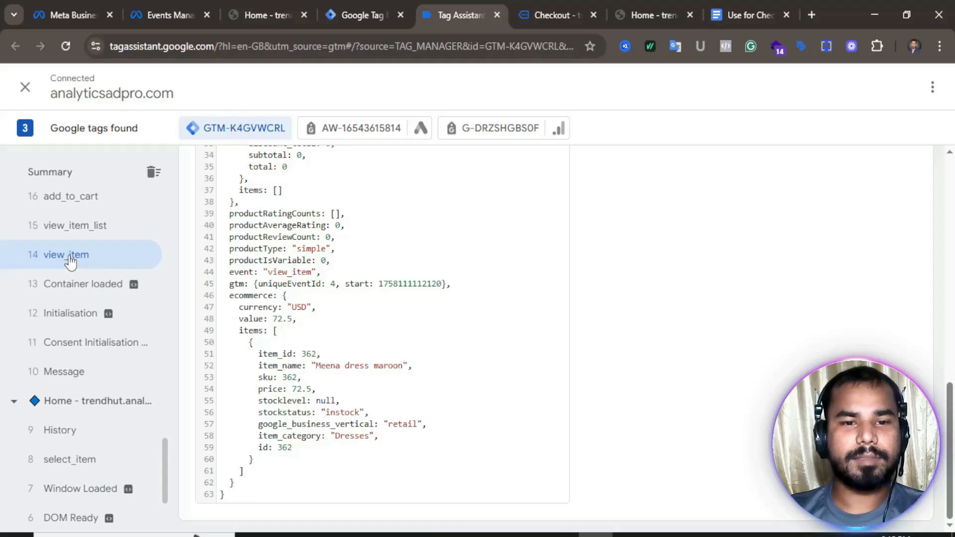
# - Copy the event name view_item from the event's data layer
pyautogui.doubleClick(293, 273)
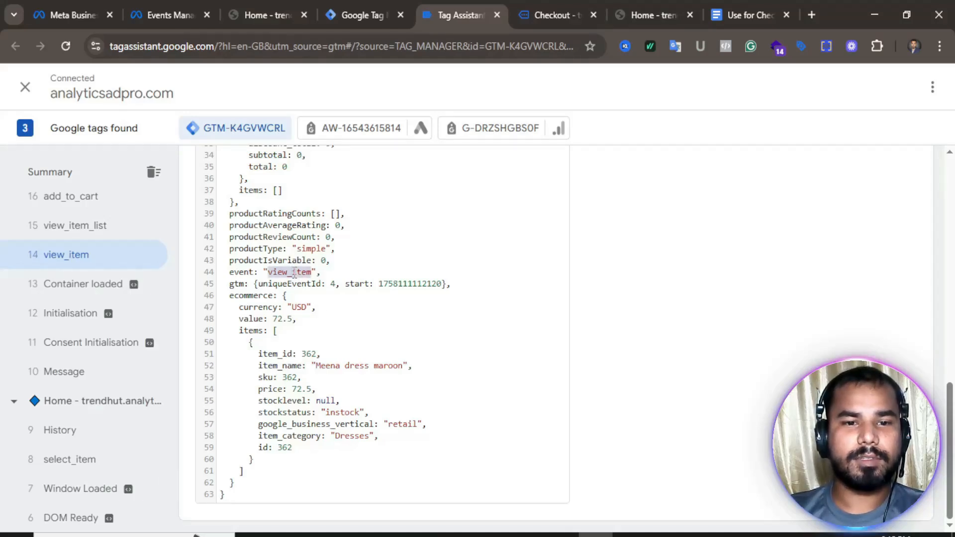
pyautogui.rightClick(293, 273)
pyautogui.click(339, 291)
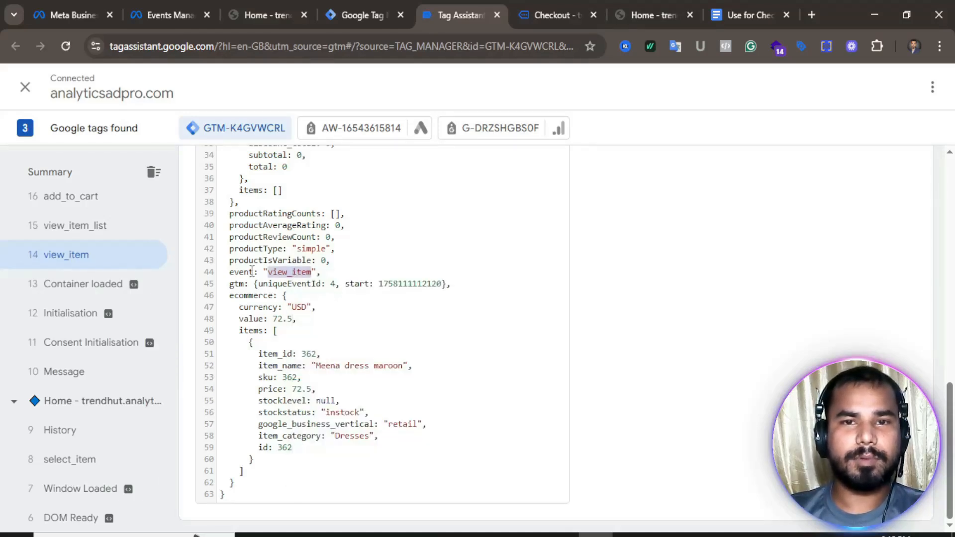
# - Switch to Google Tag Manager and set up a new Custom Event trigger with the event name view_item
pyautogui.click(357, 9)
pyautogui.scroll(-3, 154, 347)
pyautogui.scroll(3, 63, 300)
pyautogui.click(63, 300)
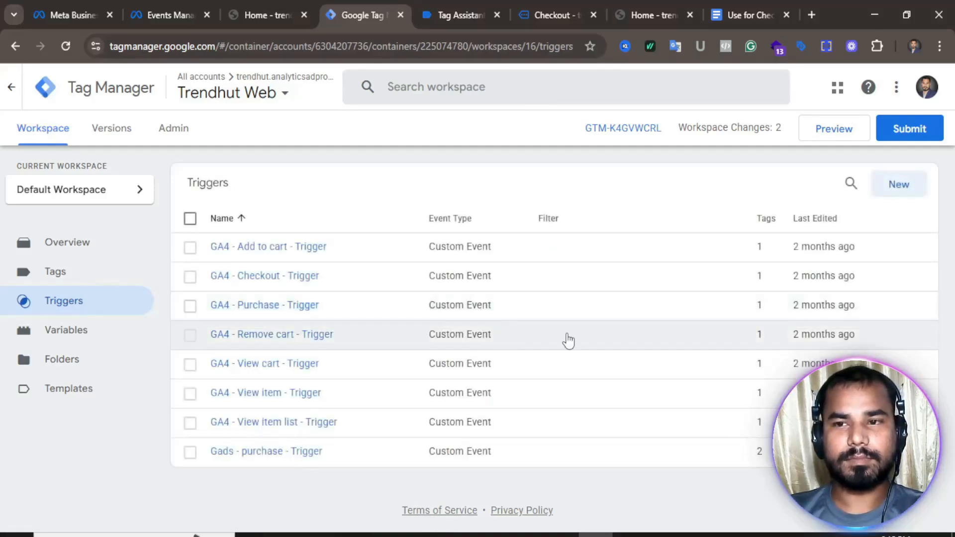
pyautogui.click(894, 187)
pyautogui.click(519, 243)
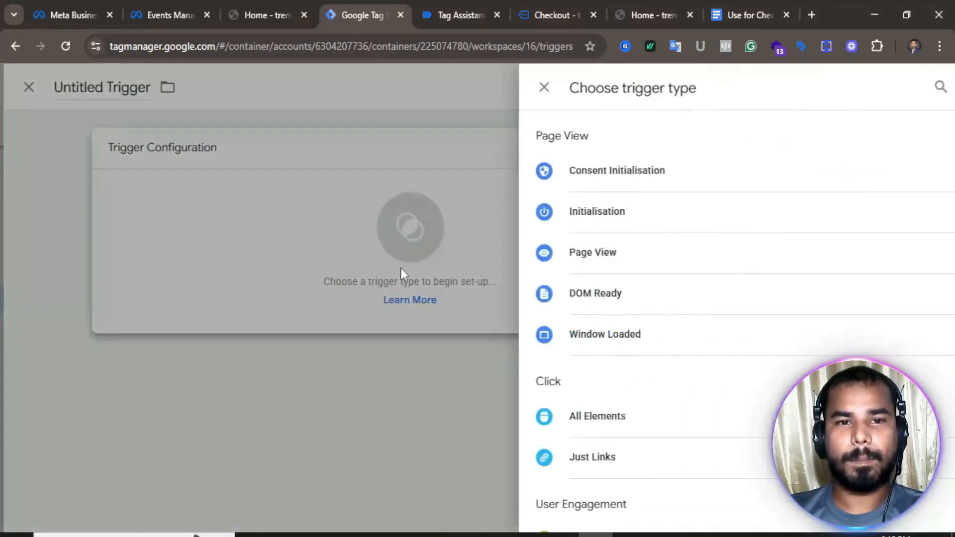
pyautogui.scroll(-3, 597, 313)
pyautogui.scroll(1, 603, 283)
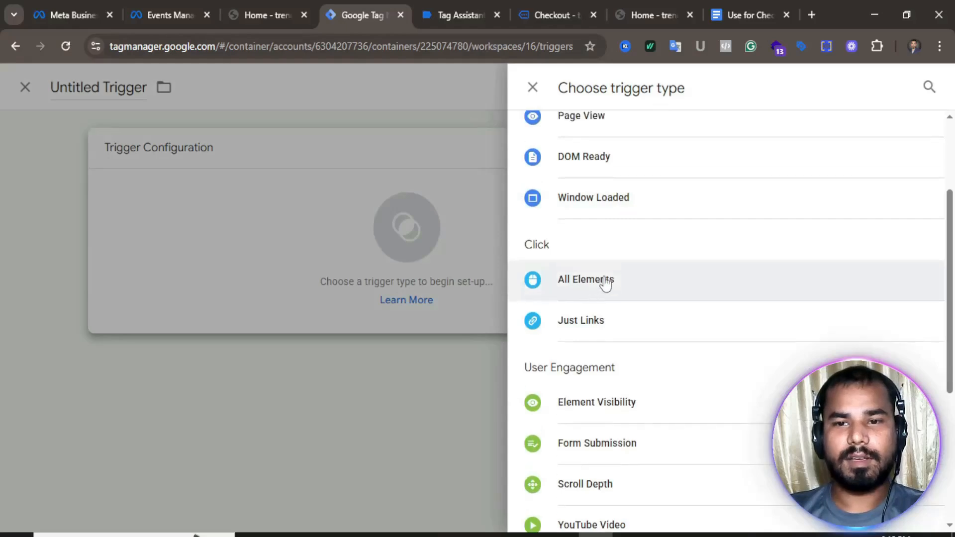
pyautogui.click(580, 377)
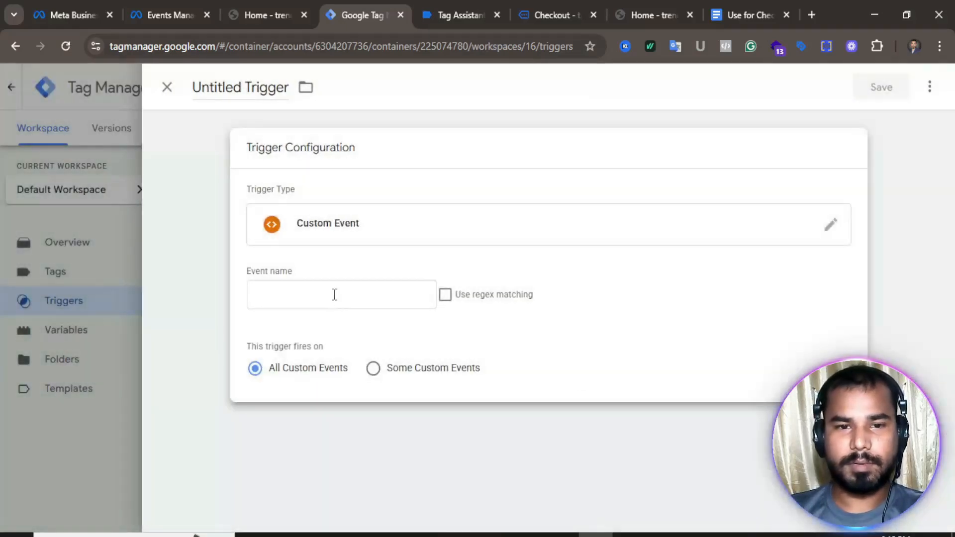
pyautogui.click(336, 300)
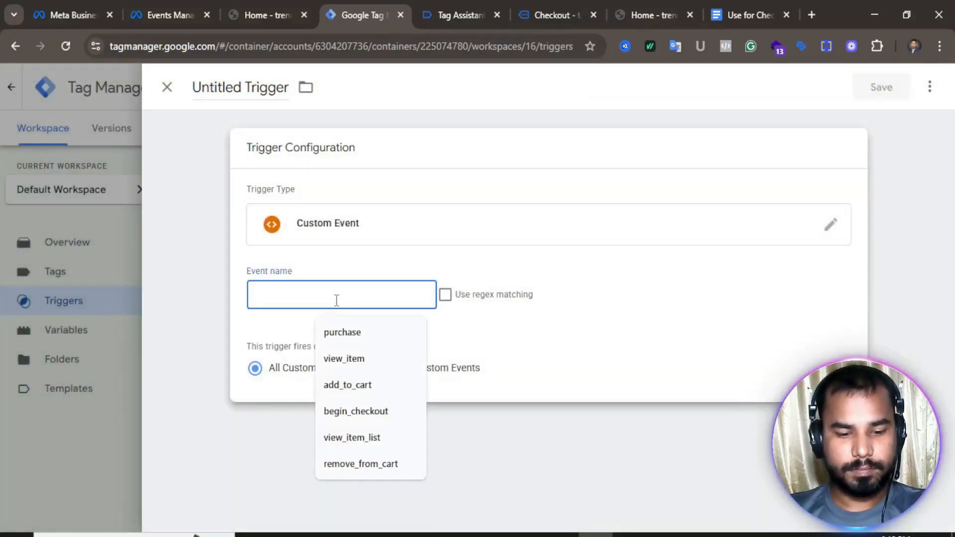
pyautogui.write('view_item')
# - Name the new trigger "FB - ViewContent - Trigger" and save it
pyautogui.doubleClick(239, 88)
pyautogui.write('FB - ')
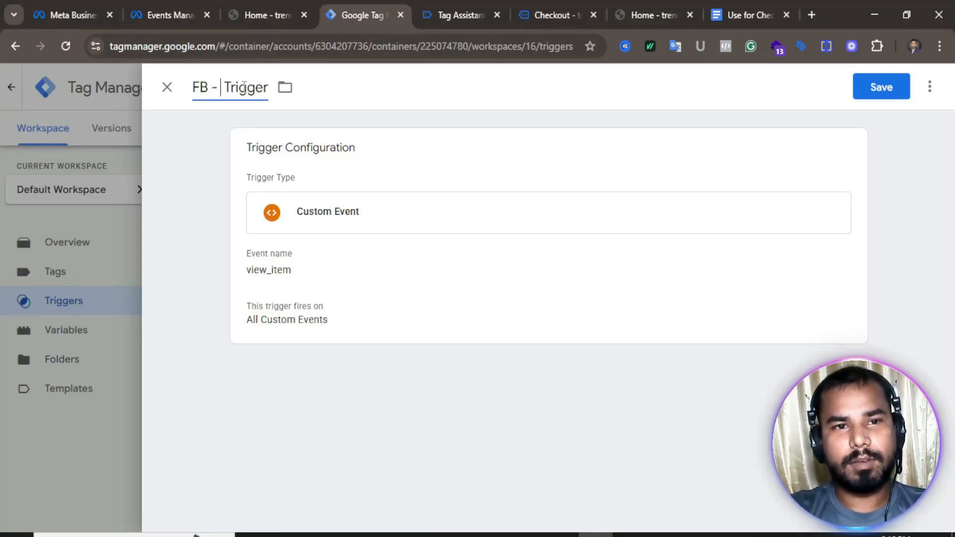
pyautogui.write('View')
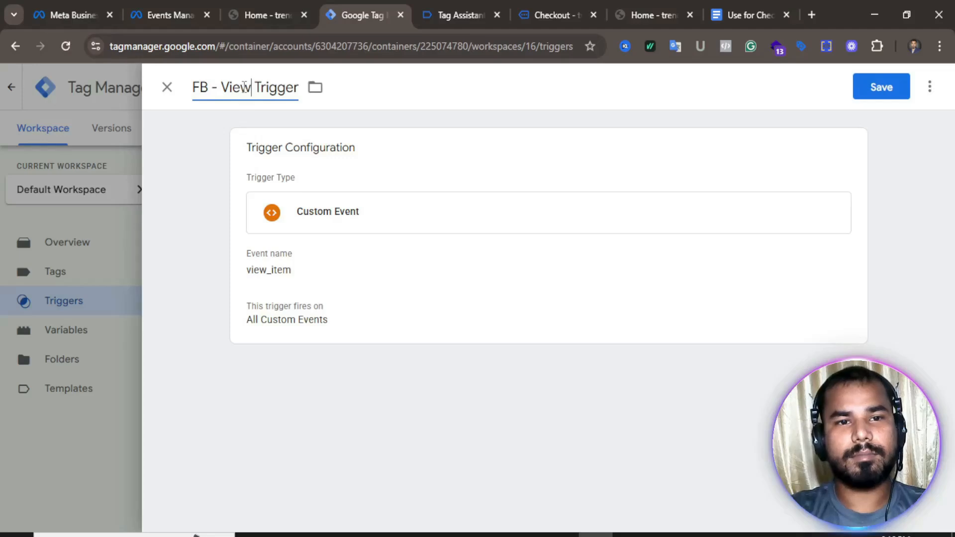
pyautogui.write('Conten')
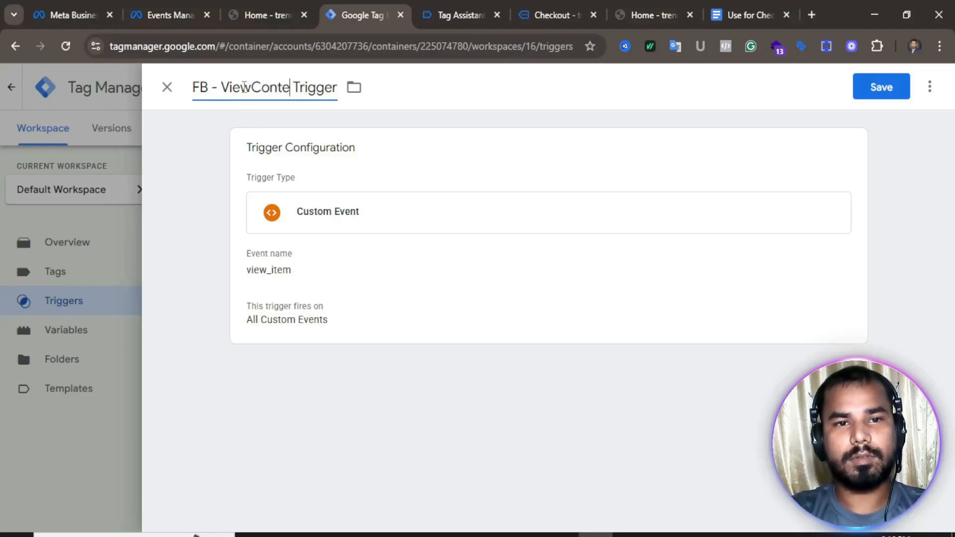
pyautogui.write('t')
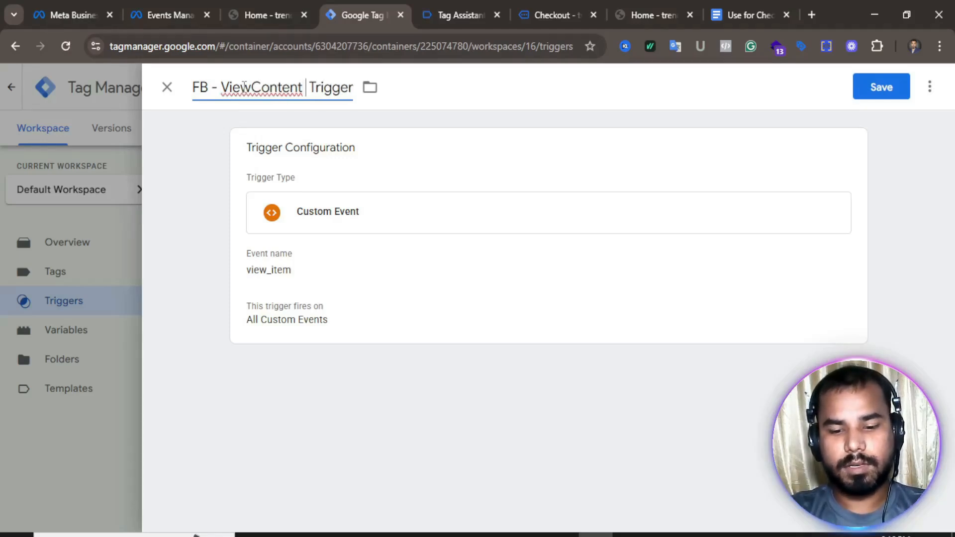
pyautogui.write(' -')
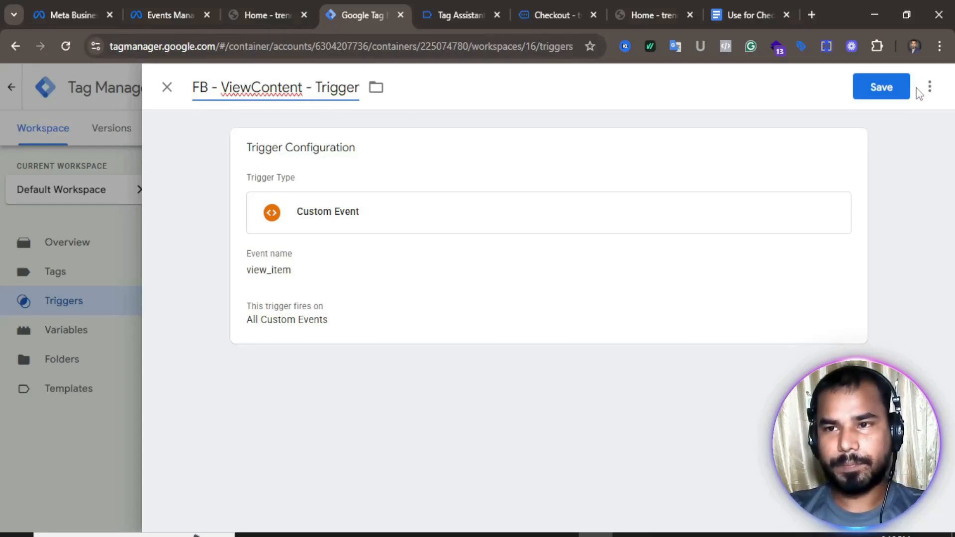
pyautogui.click(886, 89)
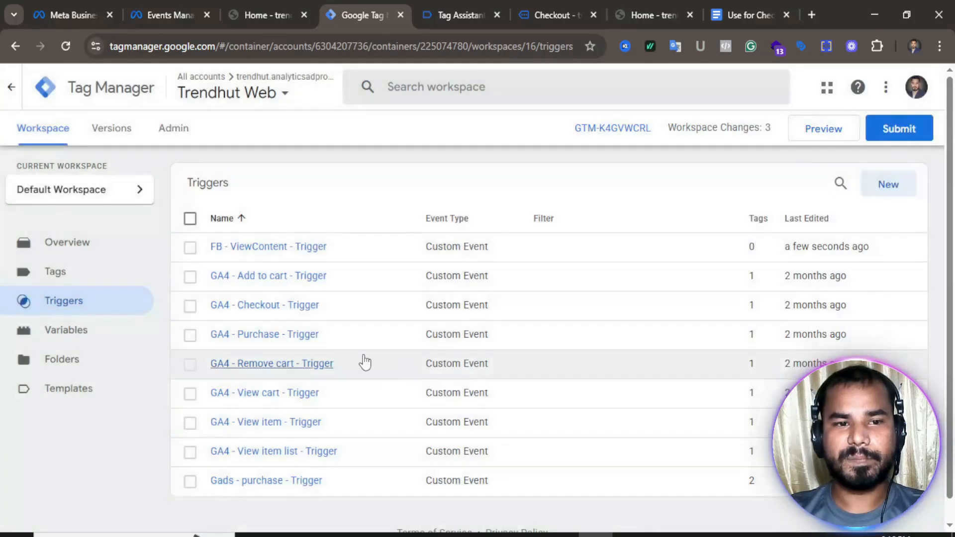
# - Start a new tag using the Facebook Pixel tag type
pyautogui.click(55, 274)
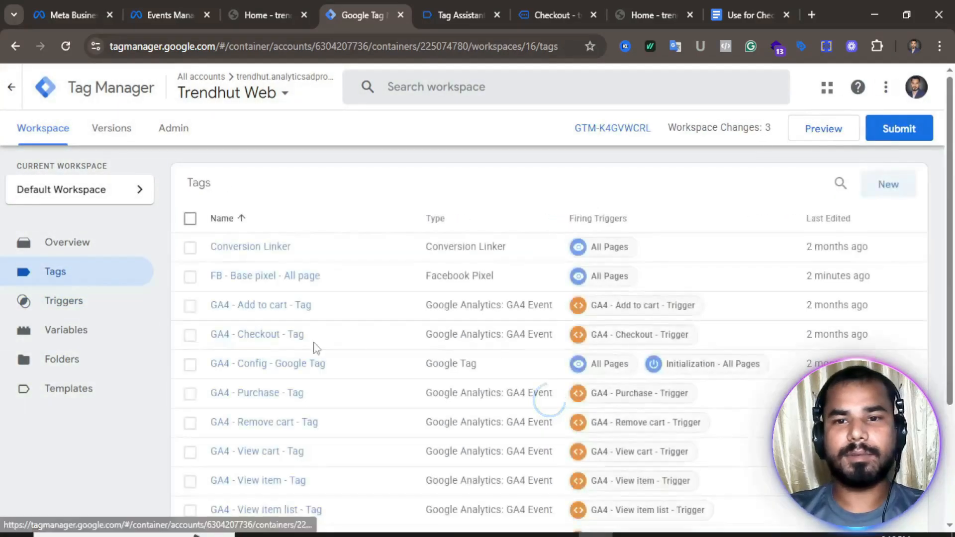
pyautogui.click(889, 188)
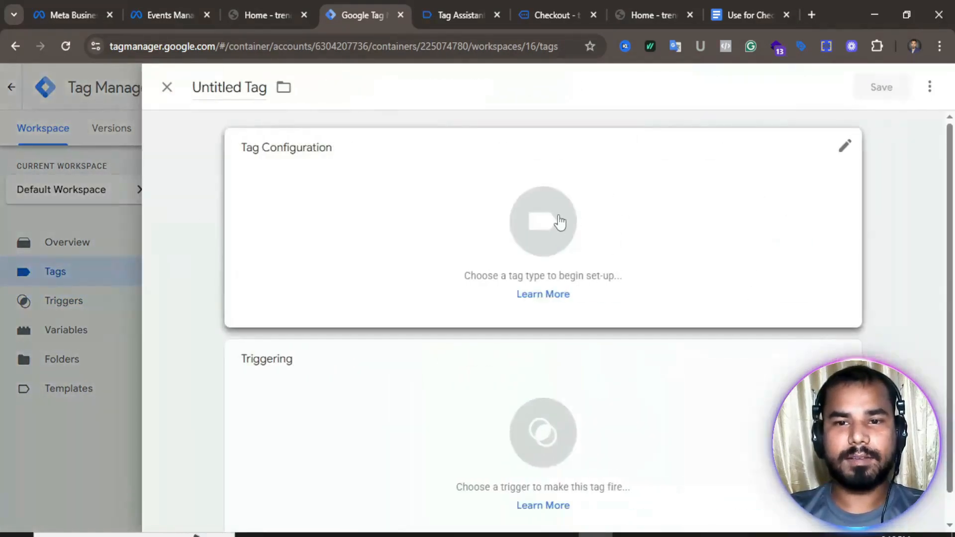
pyautogui.click(547, 217)
pyautogui.scroll(-3, 611, 289)
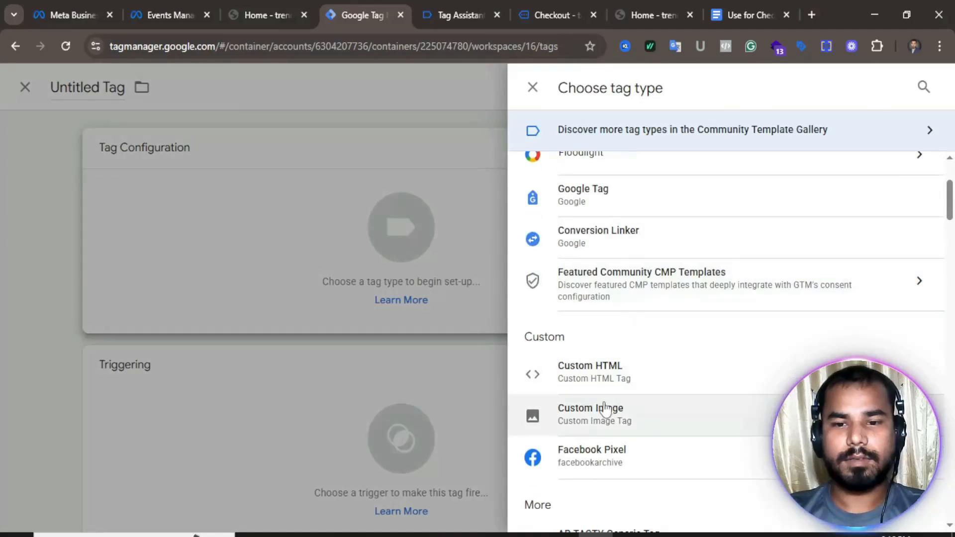
pyautogui.click(608, 455)
# - Set the new tag's Facebook Pixel ID to {{- FB - Pixel ID}} and its standard event to ViewContent
pyautogui.scroll(-1, 402, 318)
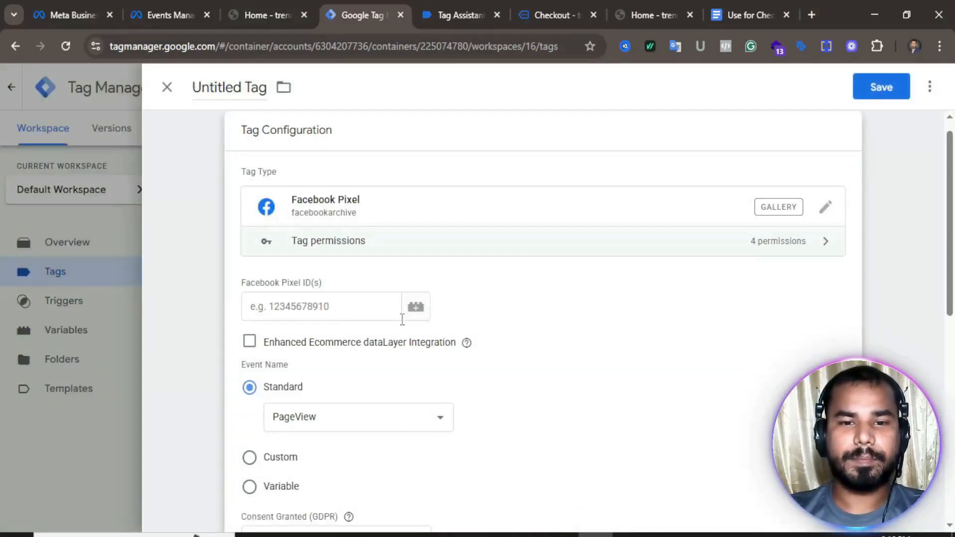
pyautogui.click(338, 309)
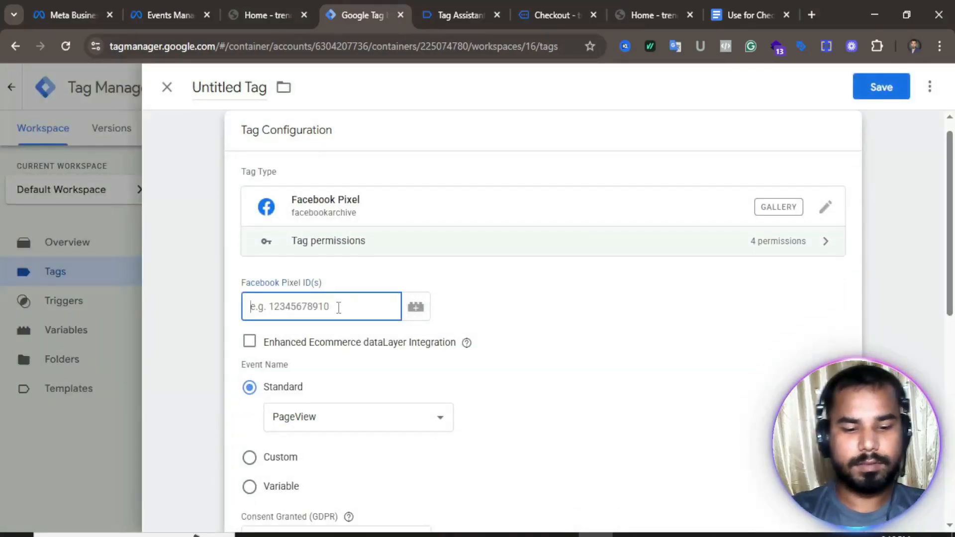
pyautogui.write('{{')
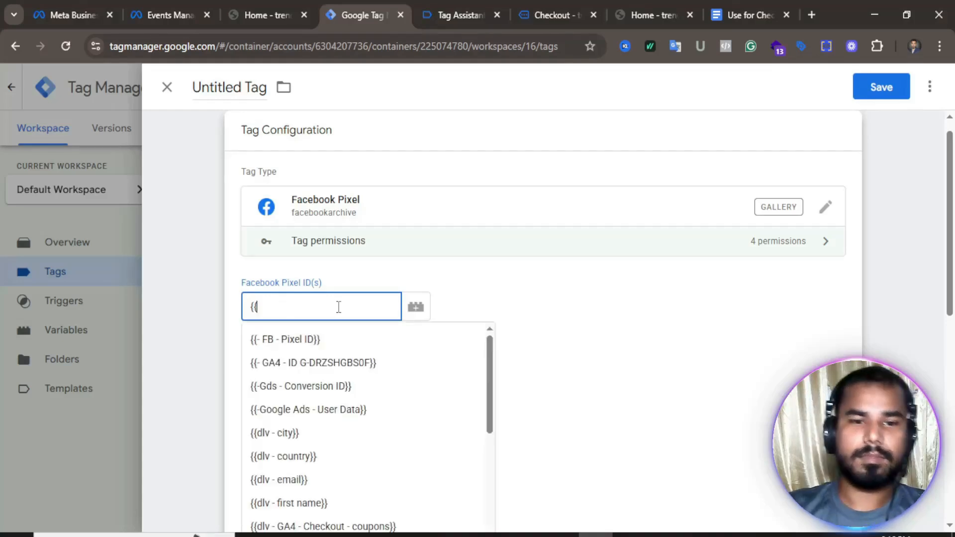
pyautogui.click(307, 340)
pyautogui.scroll(-4, 553, 385)
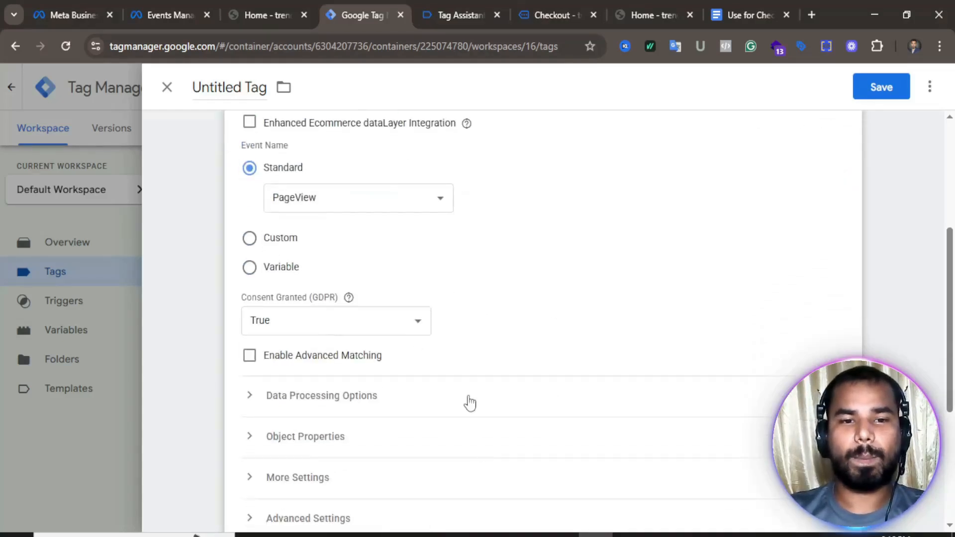
pyautogui.click(366, 202)
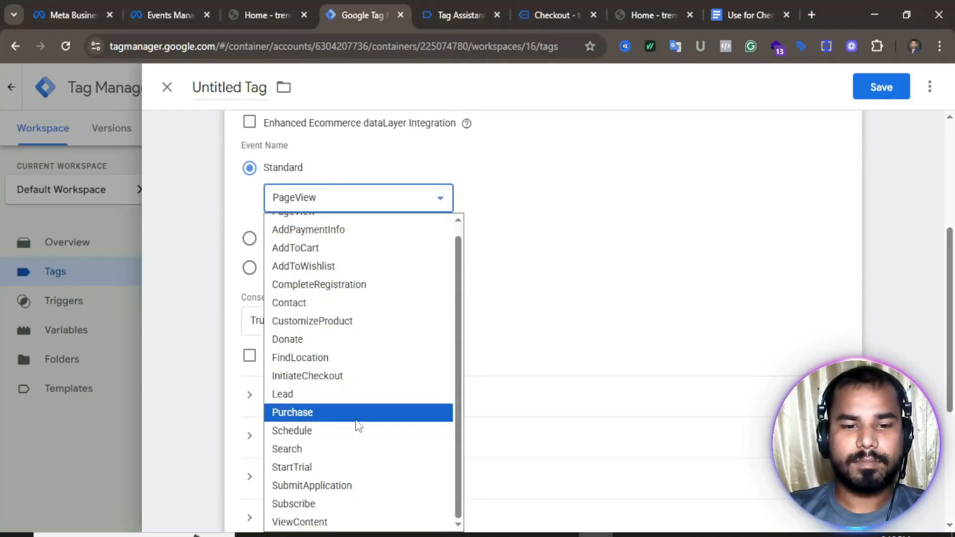
pyautogui.click(334, 523)
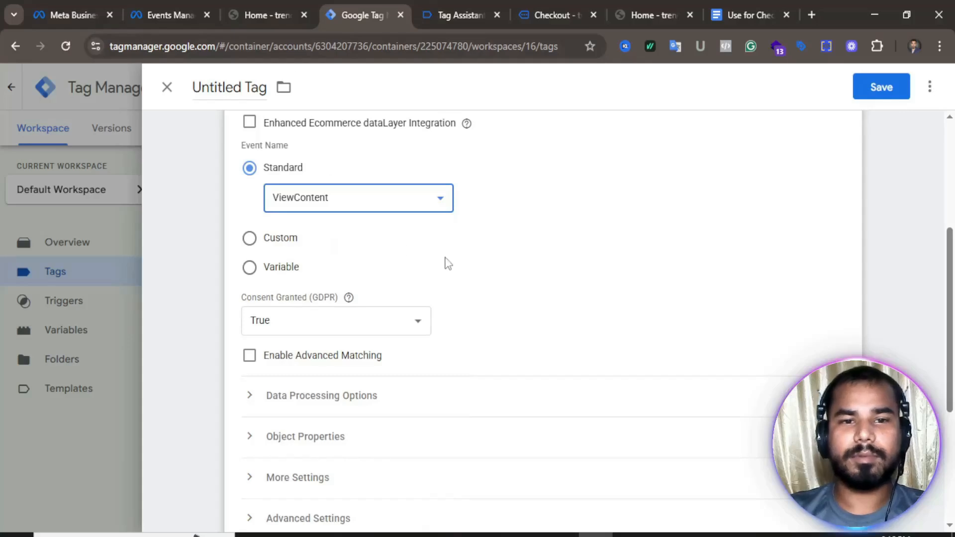
# - Assign FB - ViewContent - Trigger as the firing trigger of the new ViewContent tag
pyautogui.scroll(-5, 383, 191)
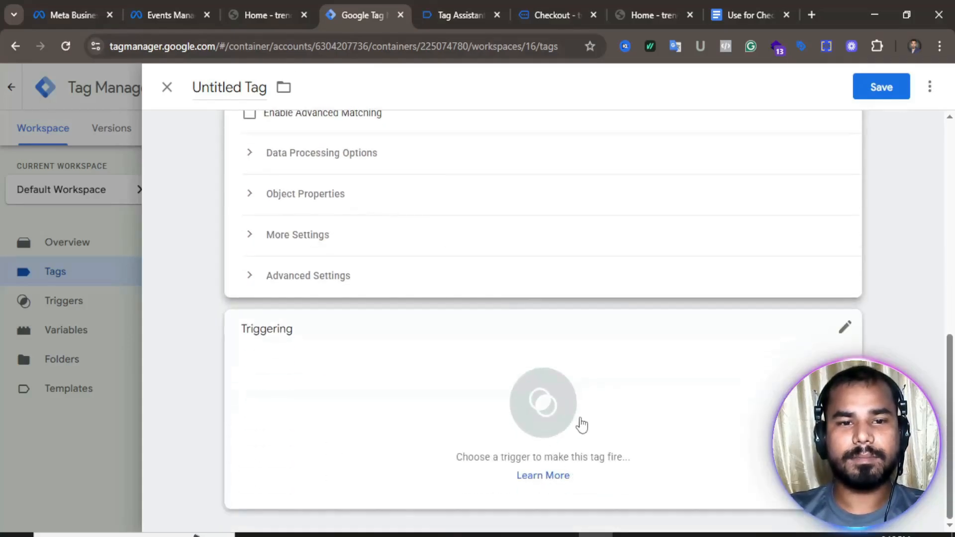
pyautogui.click(537, 388)
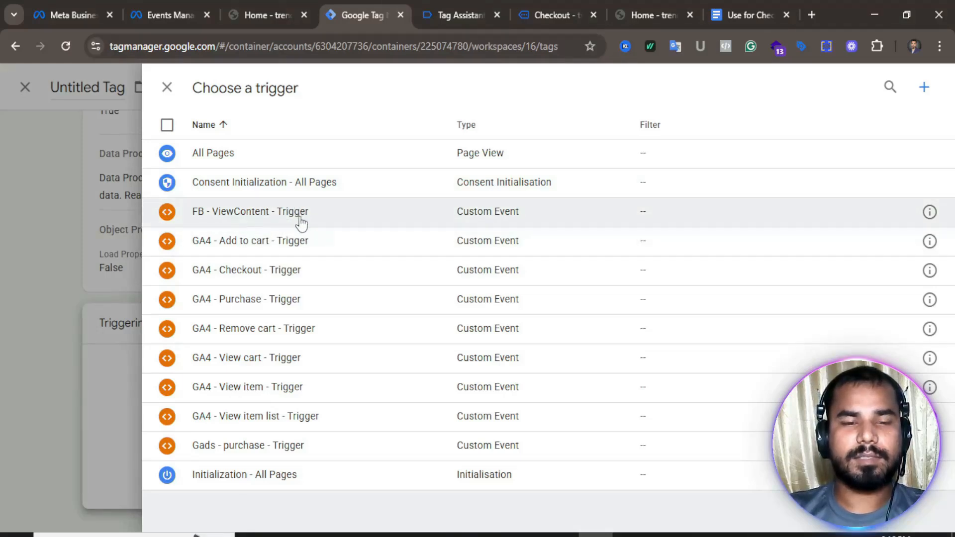
pyautogui.click(251, 217)
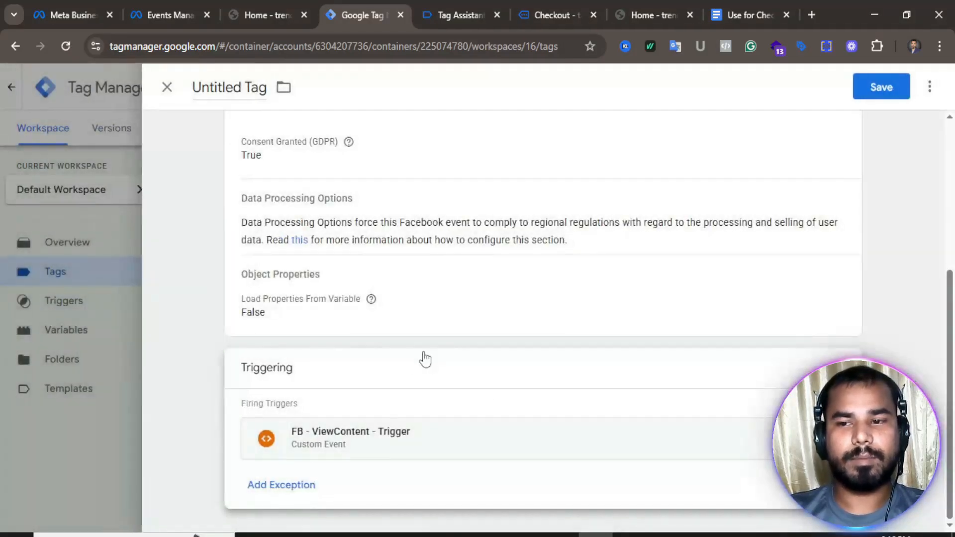
# - Name the new tag "FB - ViewContent - Tag" and save it
pyautogui.scroll(4, 425, 361)
pyautogui.scroll(2, 428, 360)
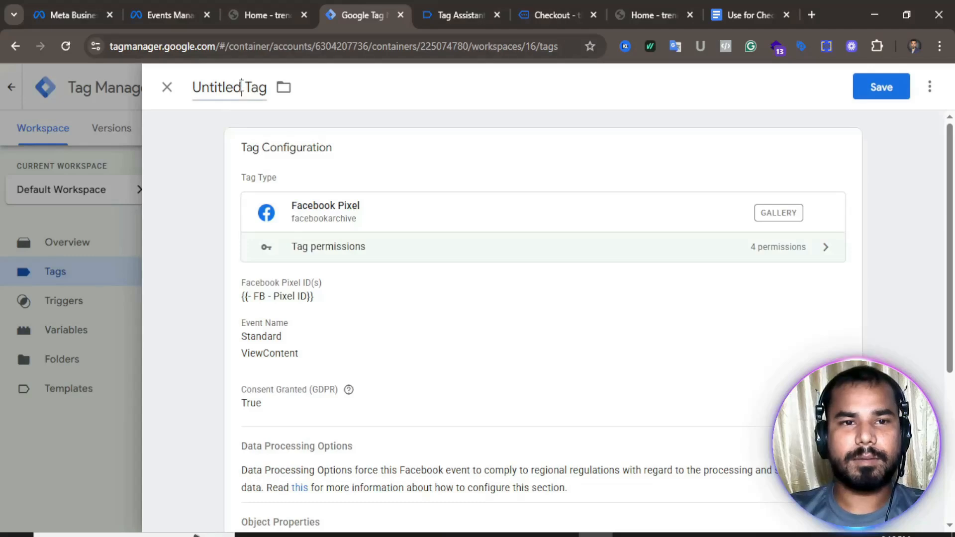
pyautogui.click(242, 89)
pyautogui.press('BackSpace')
pyautogui.press('BackSpace')
pyautogui.press('BackSpace')
pyautogui.press('BackSpace')
pyautogui.press('BackSpace')
pyautogui.press('BackSpace')
pyautogui.press('BackSpace')
pyautogui.press('BackSpace')
pyautogui.write('FB')
pyautogui.press('Right')
pyautogui.write('- ')
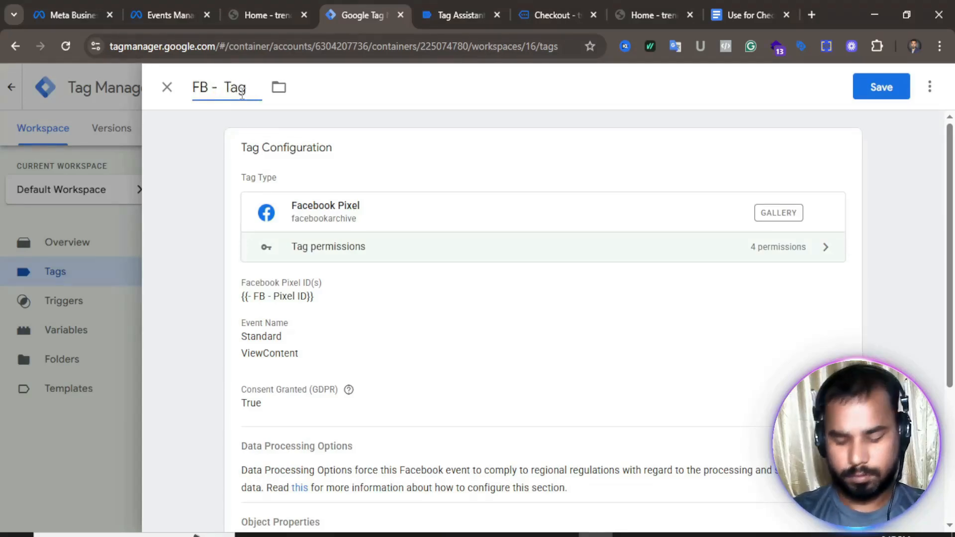
pyautogui.write('View')
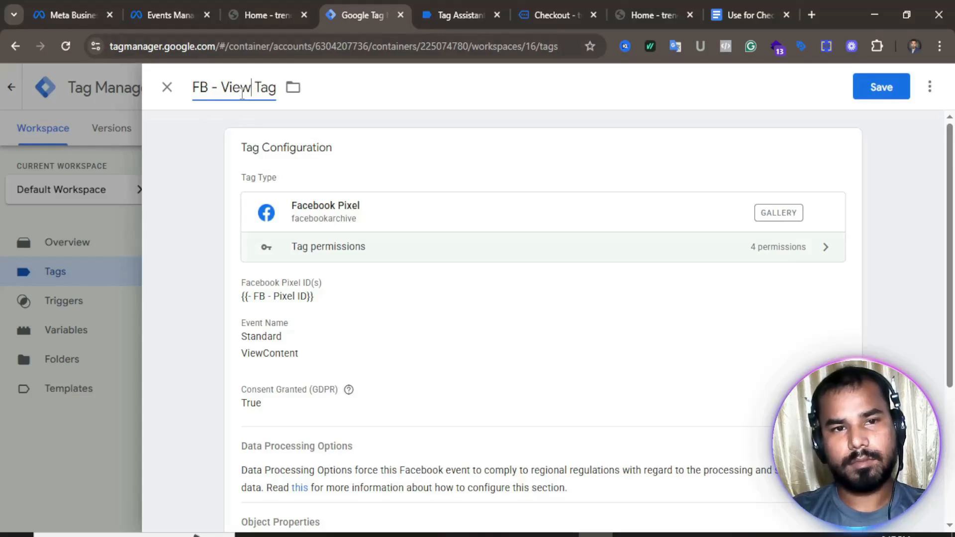
pyautogui.press('BackSpace')
pyautogui.write('Content')
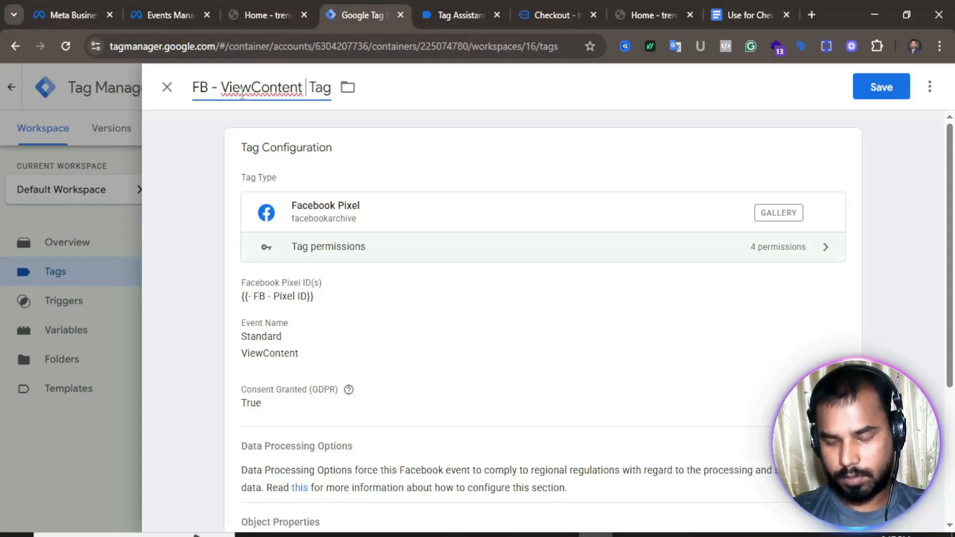
pyautogui.write(' -')
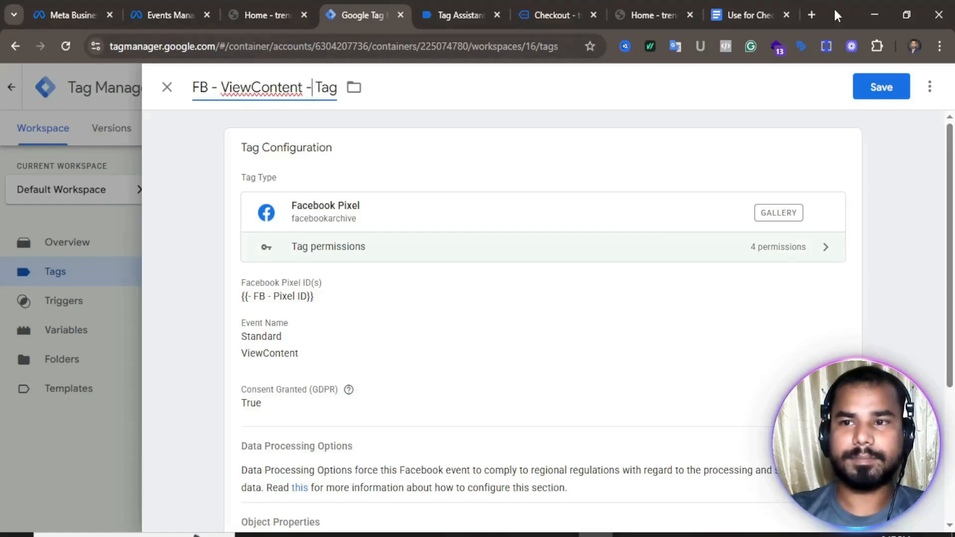
pyautogui.click(871, 93)
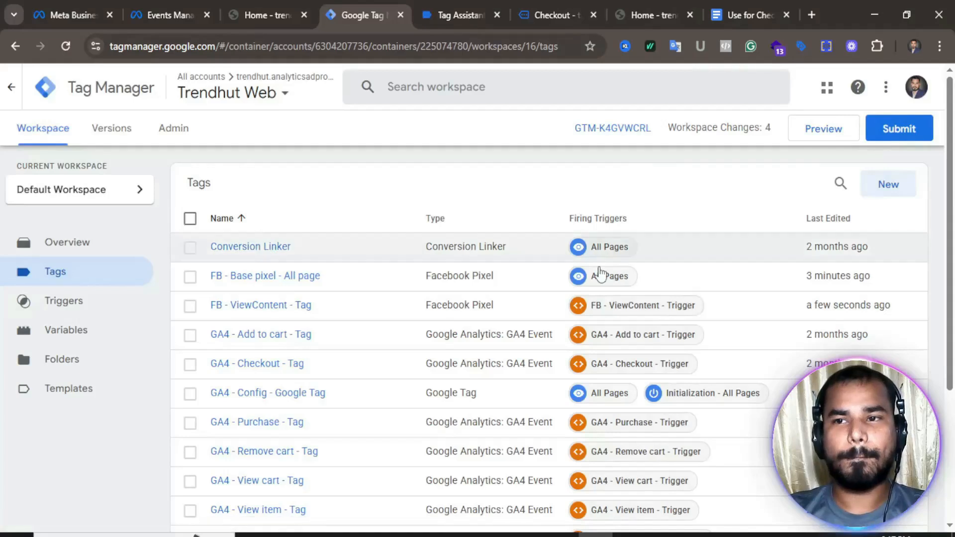
# - Review the container's tag list and close the redundant Trendhut home page beside Google Tag Manager
pyautogui.scroll(-4, 54, 249)
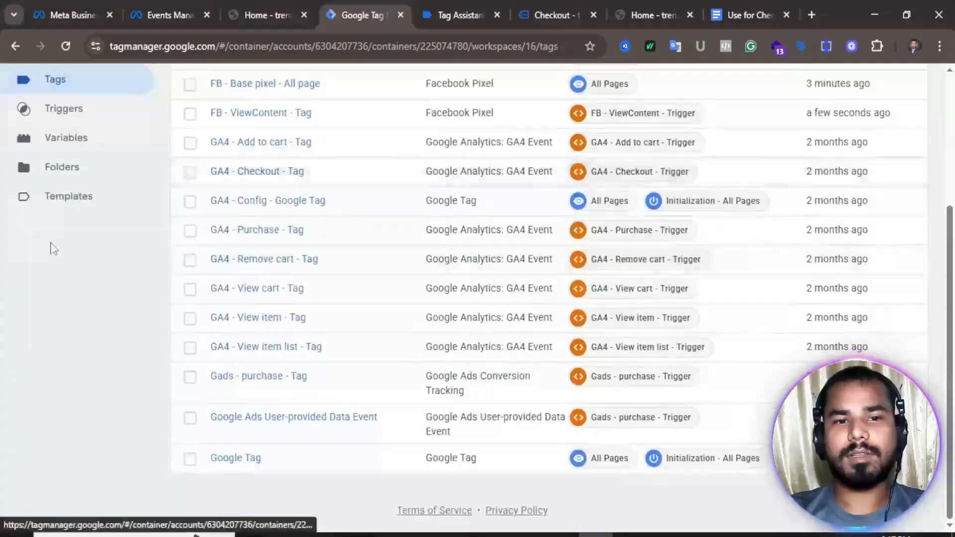
pyautogui.scroll(5, 324, 273)
pyautogui.scroll(-5, 286, 226)
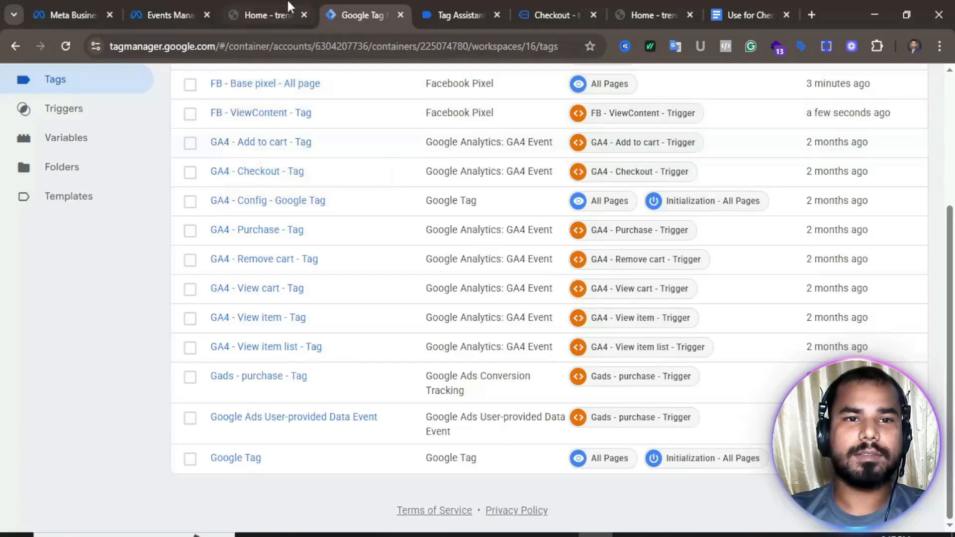
pyautogui.click(279, 10)
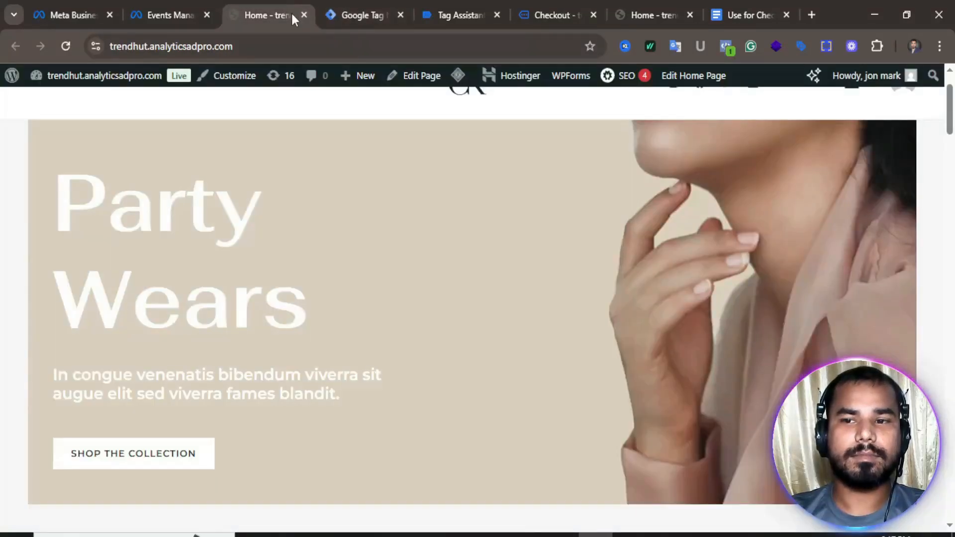
pyautogui.click(304, 15)
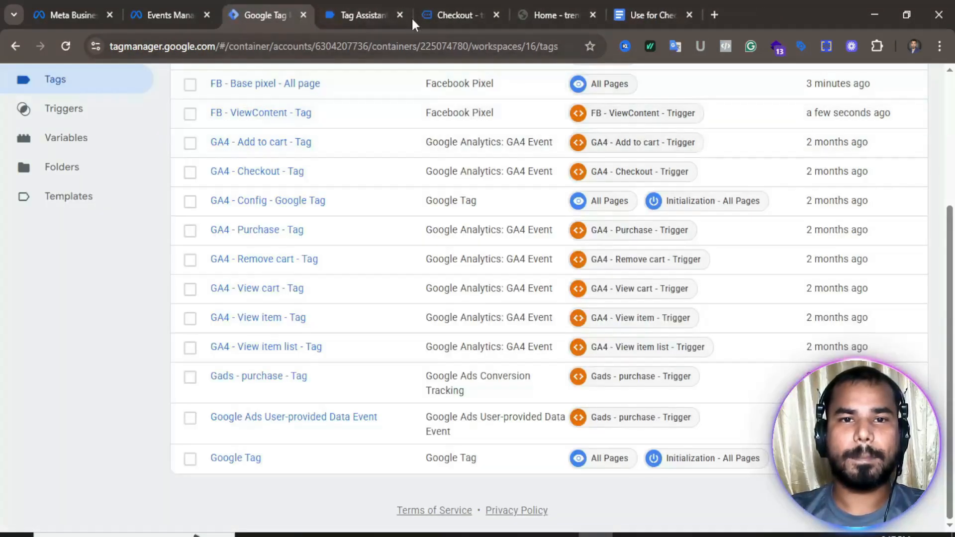
# - Publish the workspace changes without a version description and return to the workspace overview
pyautogui.scroll(4, 416, 236)
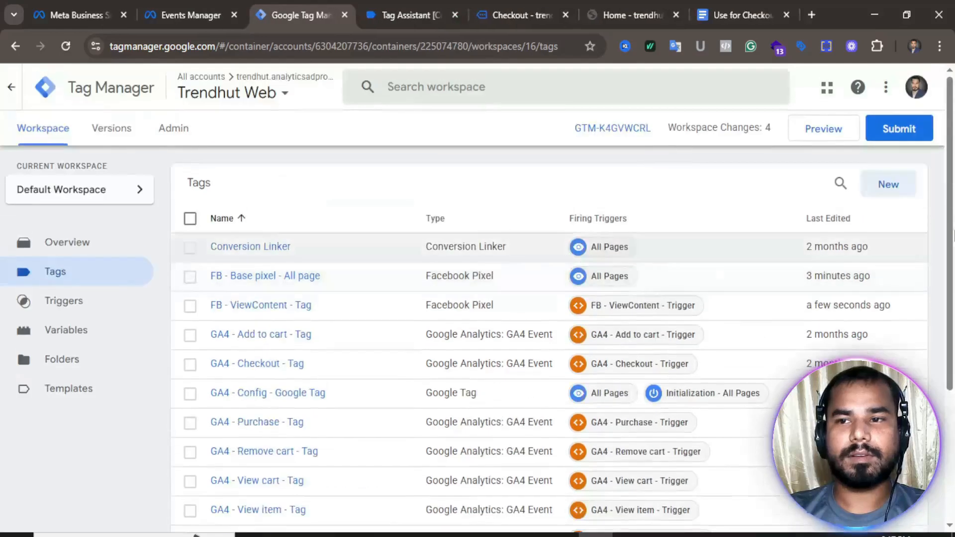
pyautogui.click(898, 129)
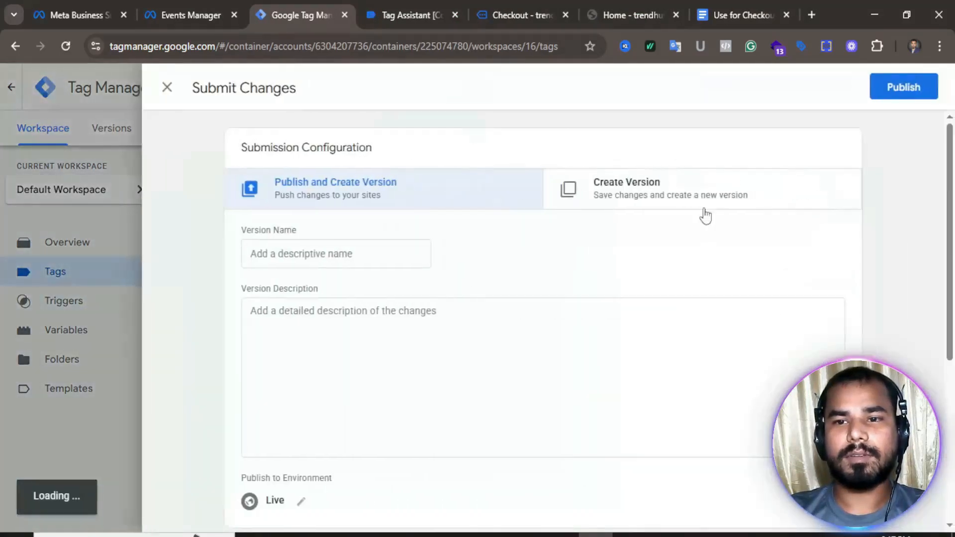
pyautogui.click(901, 89)
pyautogui.click(659, 496)
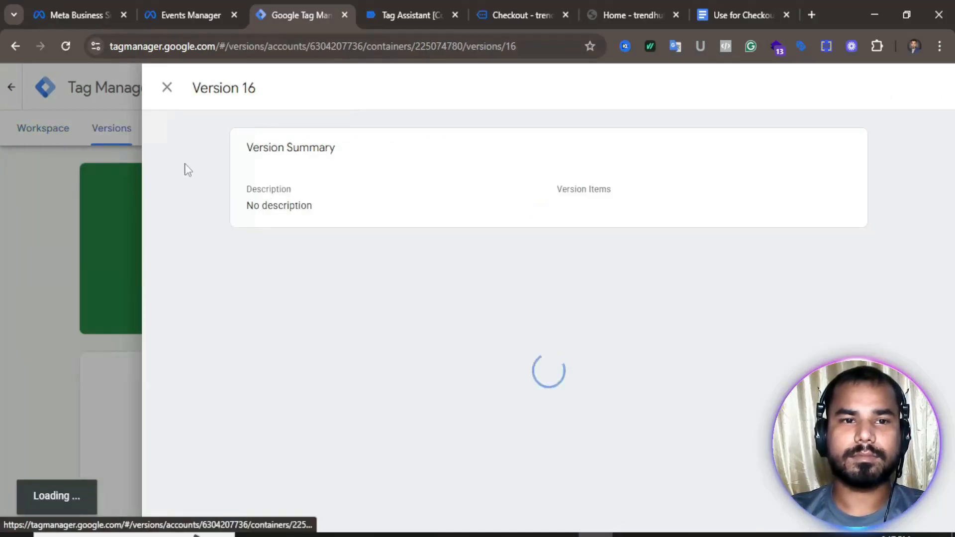
pyautogui.click(163, 89)
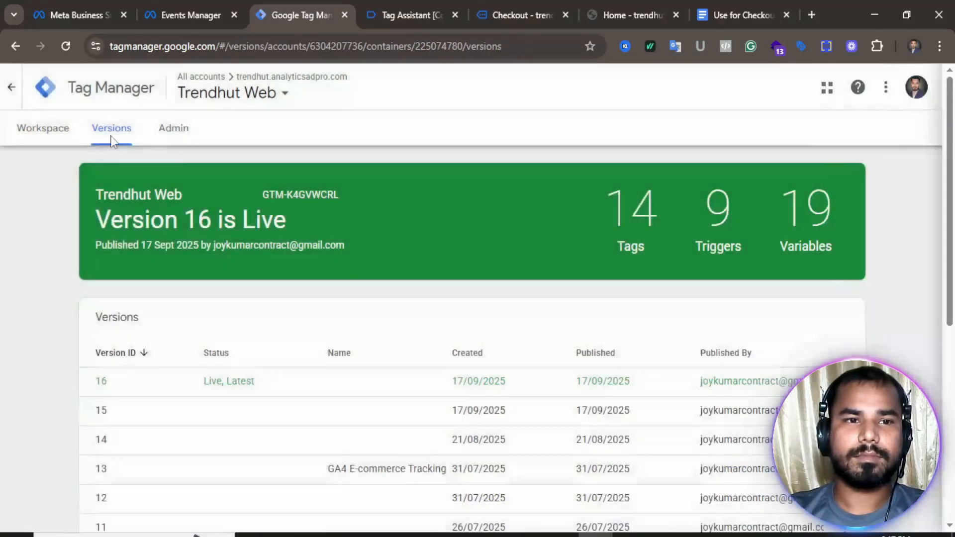
pyautogui.click(77, 133)
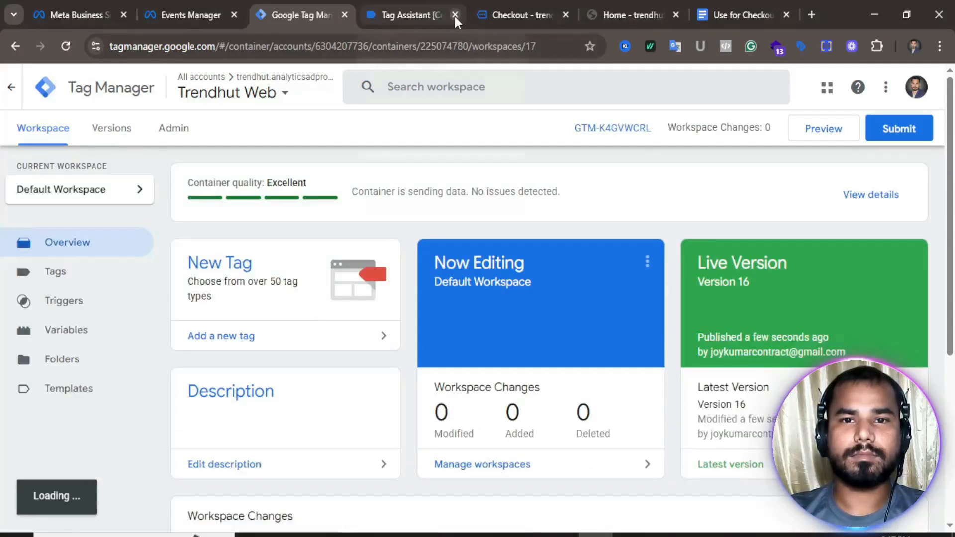
# - Close the old Tag Assistant session and the order-received checkout page
pyautogui.click(454, 15)
pyautogui.click(540, 139)
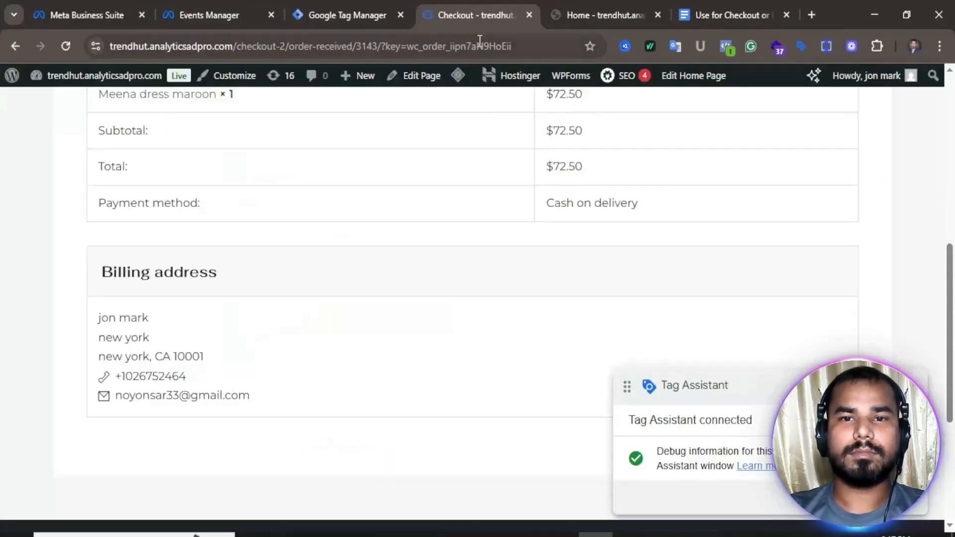
pyautogui.click(523, 15)
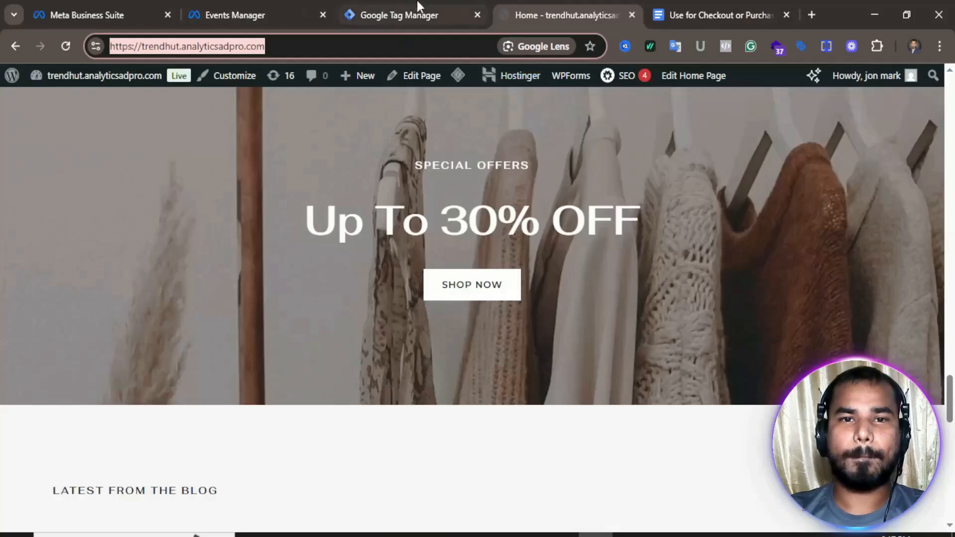
# - Switch to Meta Events Manager, clear the test event activity, and expand the instructions for confirming the website's events
pyautogui.click(416, 3)
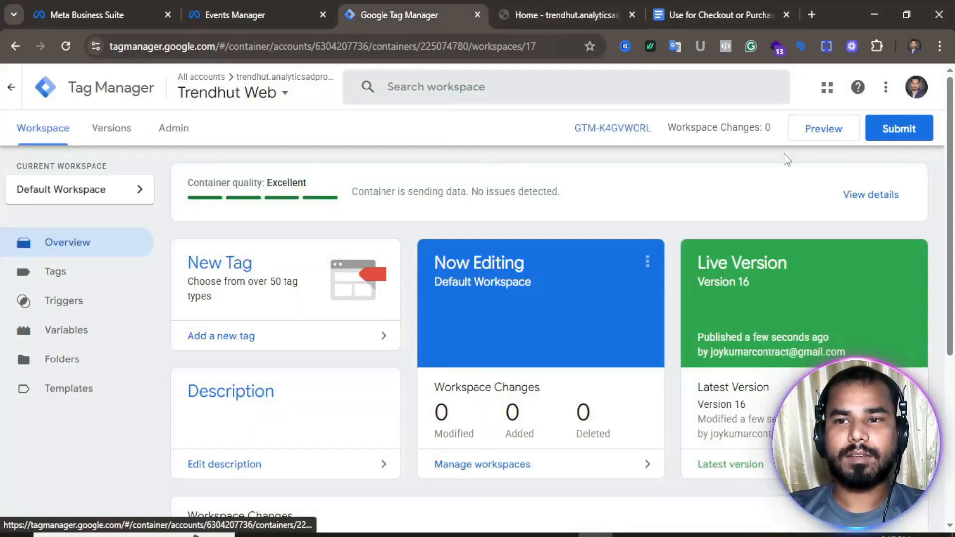
pyautogui.click(285, 18)
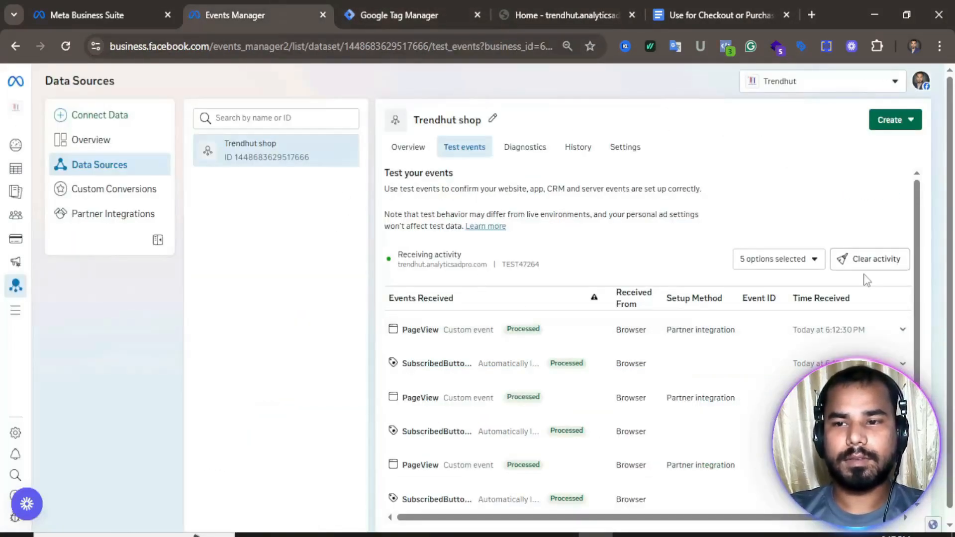
pyautogui.click(859, 260)
pyautogui.click(631, 267)
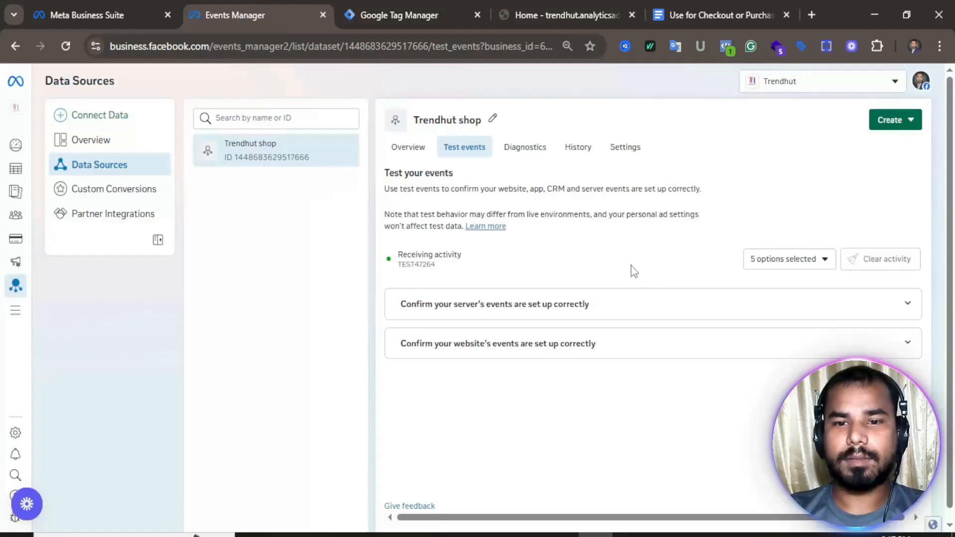
pyautogui.click(508, 348)
pyautogui.scroll(-1, 650, 384)
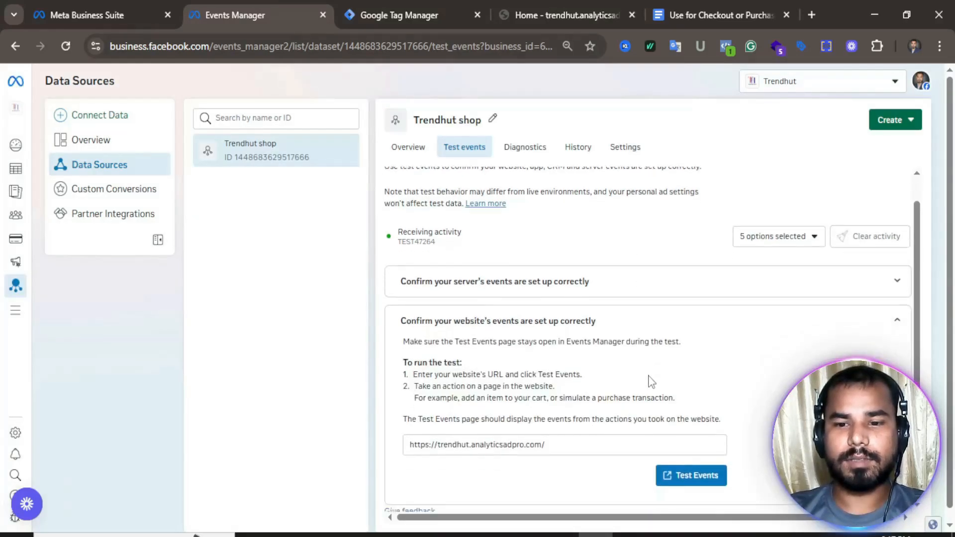
pyautogui.click(411, 1)
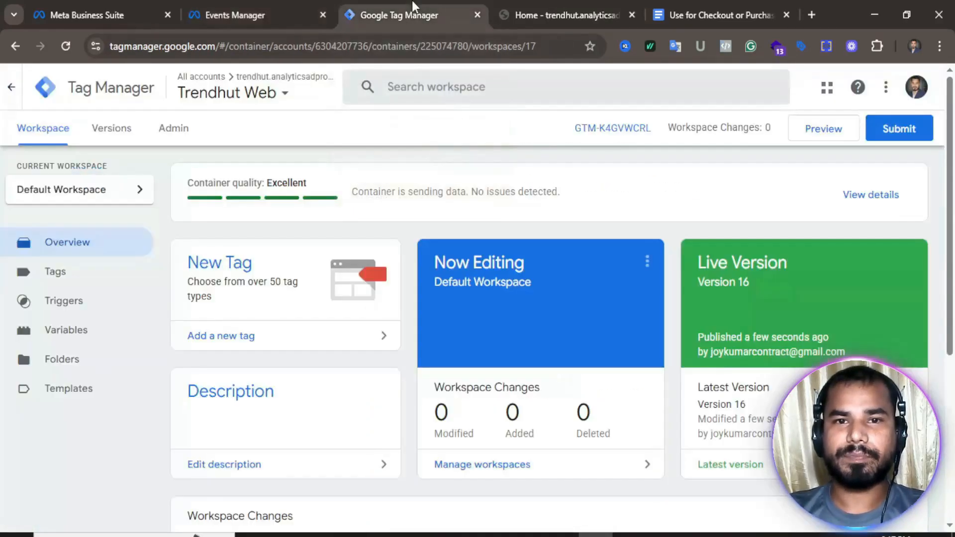
pyautogui.click(821, 130)
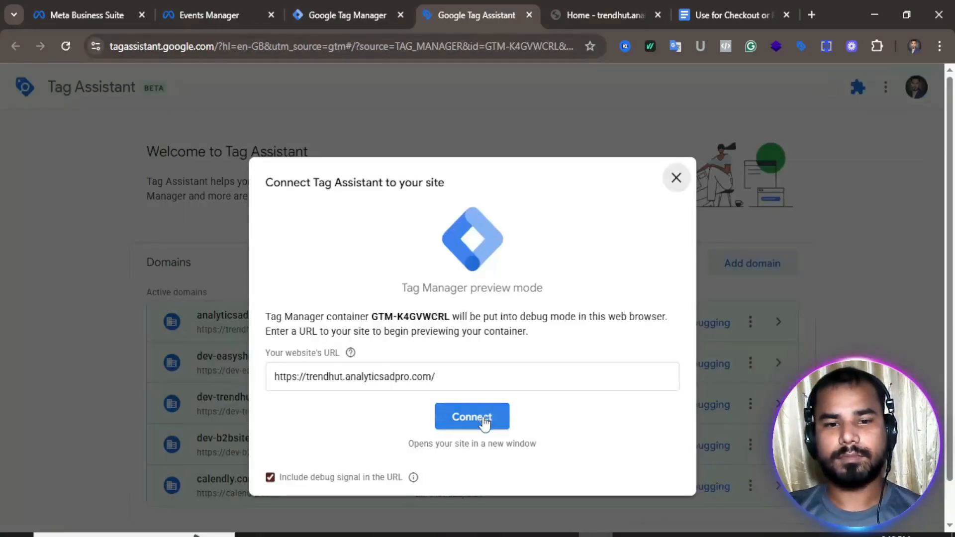
pyautogui.click(485, 422)
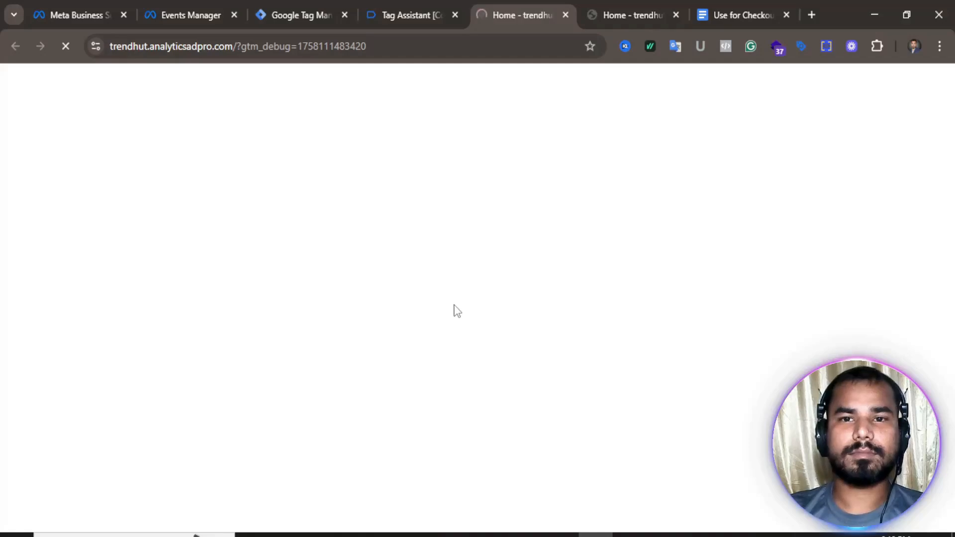
# - Open the Alnich night dress navy product page from the store's latest collection
pyautogui.scroll(-8, 495, 282)
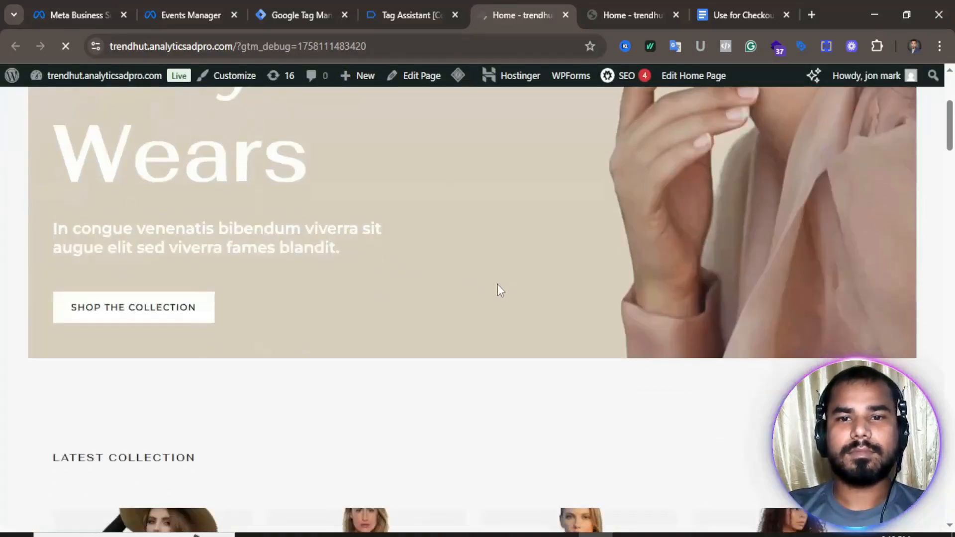
pyautogui.scroll(6, 509, 316)
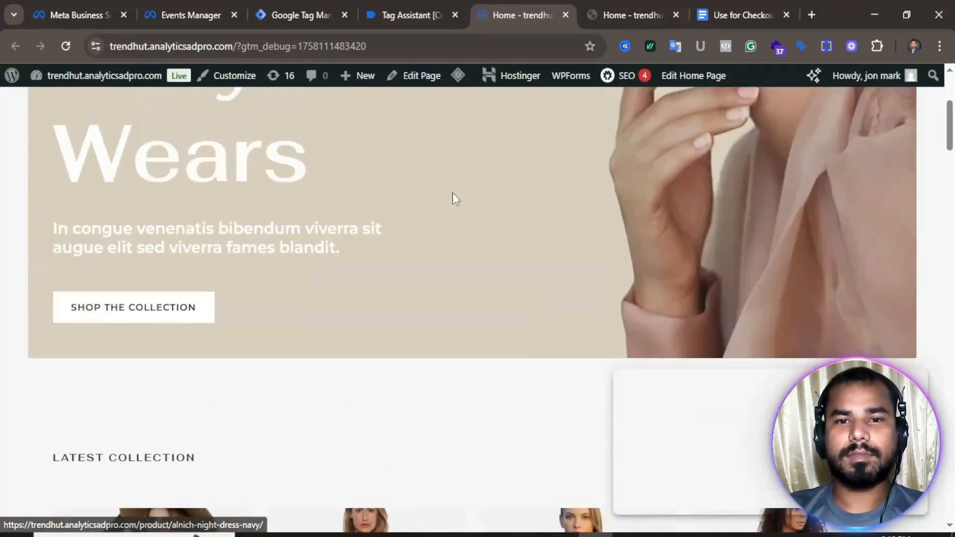
pyautogui.scroll(-10, 454, 198)
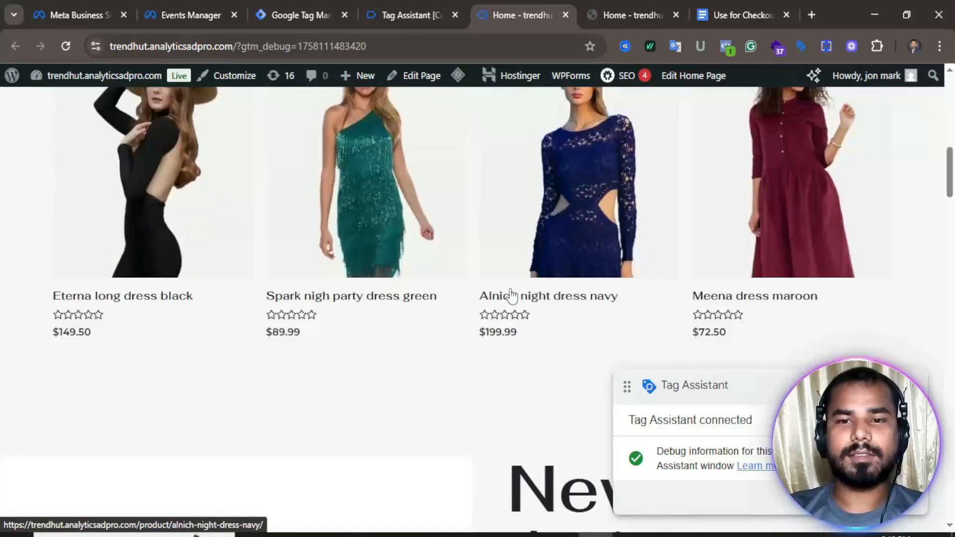
pyautogui.click(617, 214)
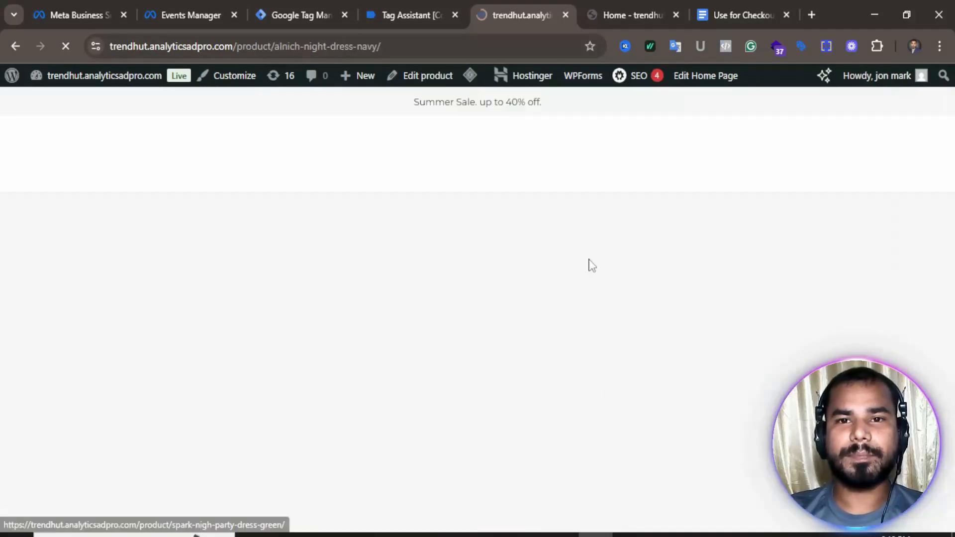
# - Examine the ViewContent event's details for the product page in Meta Pixel Helper
pyautogui.scroll(-3, 427, 322)
pyautogui.scroll(-10, 478, 338)
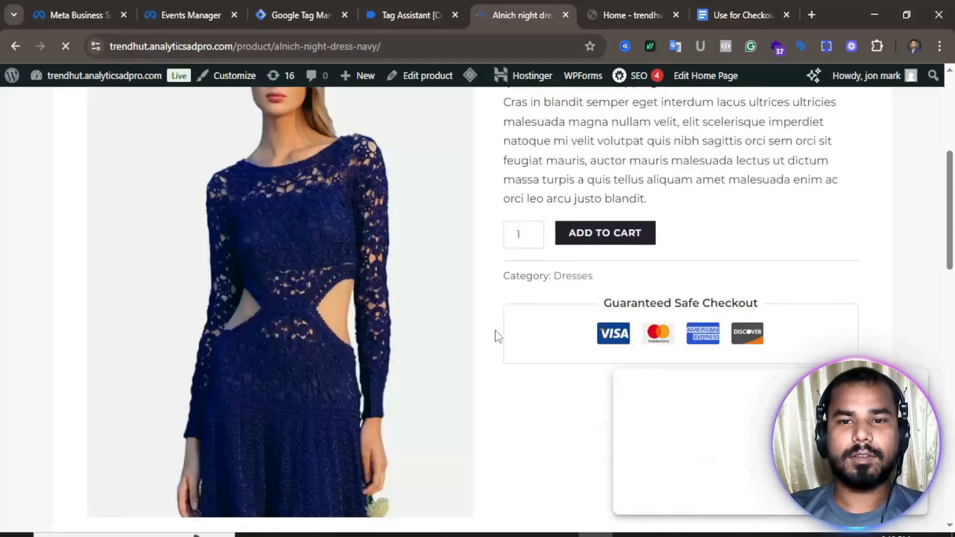
pyautogui.scroll(15, 388, 338)
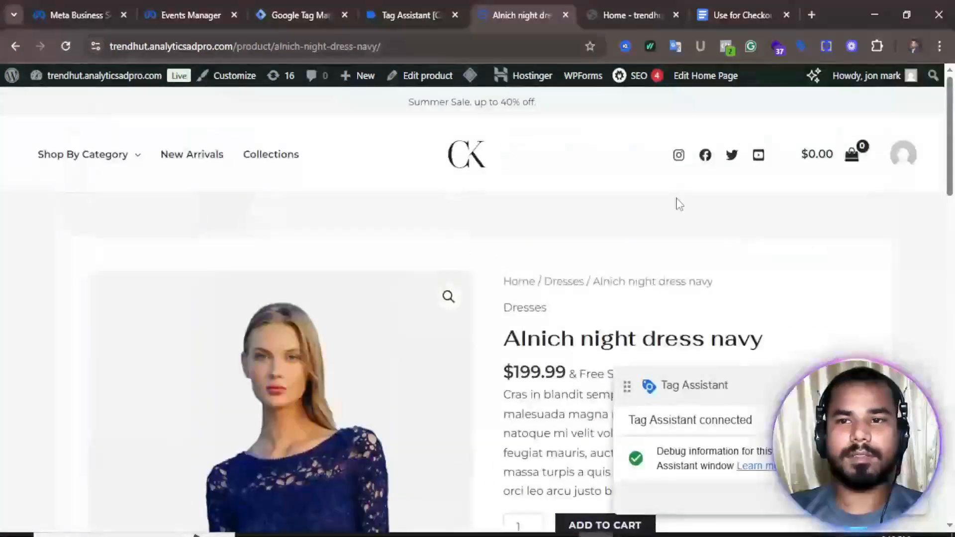
pyautogui.click(725, 45)
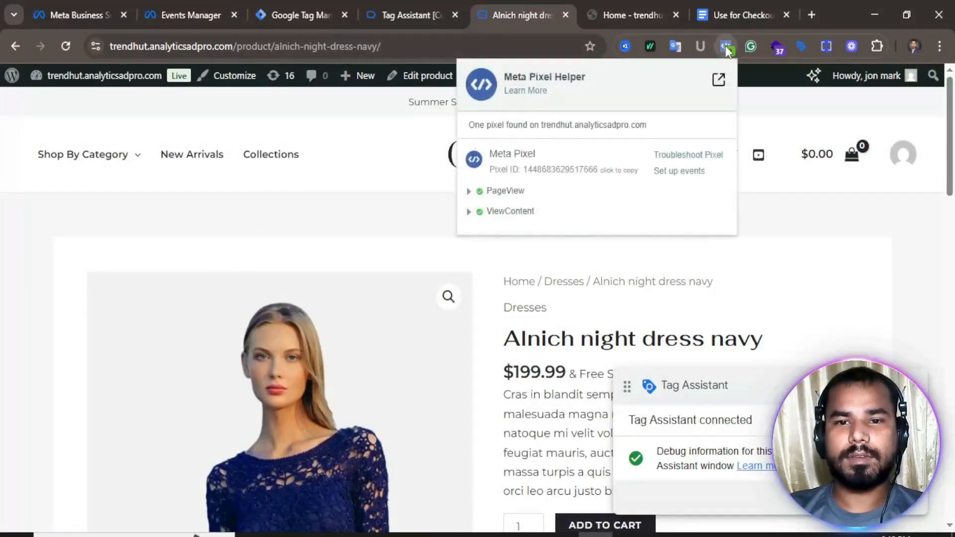
pyautogui.click(511, 212)
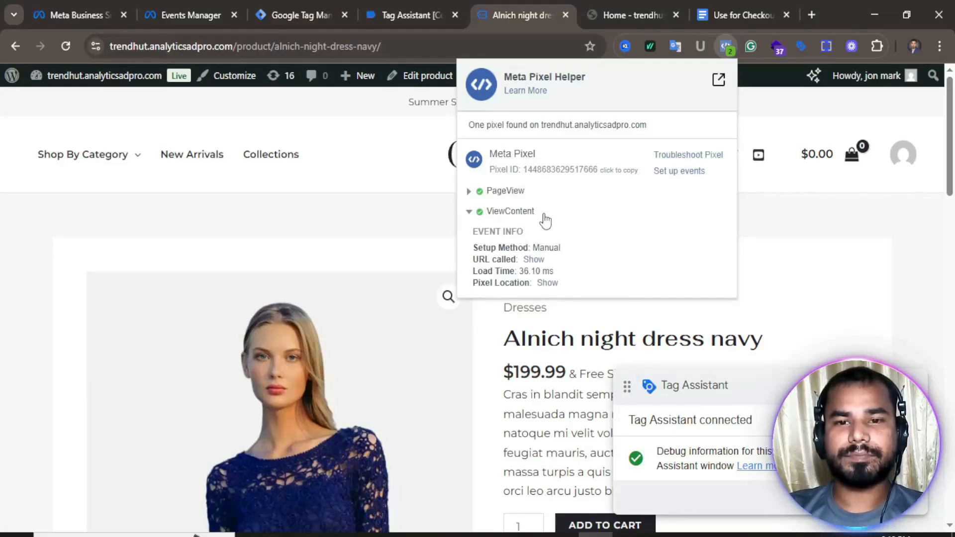
# - Show the called URL and pixel location of the ViewContent event in Meta Pixel Helper, then close the helper
pyautogui.click(533, 259)
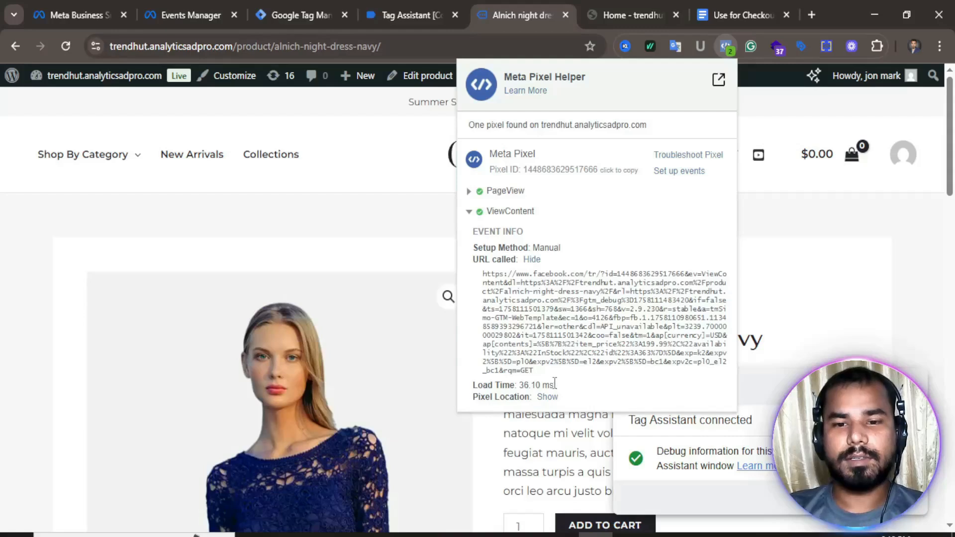
pyautogui.click(547, 396)
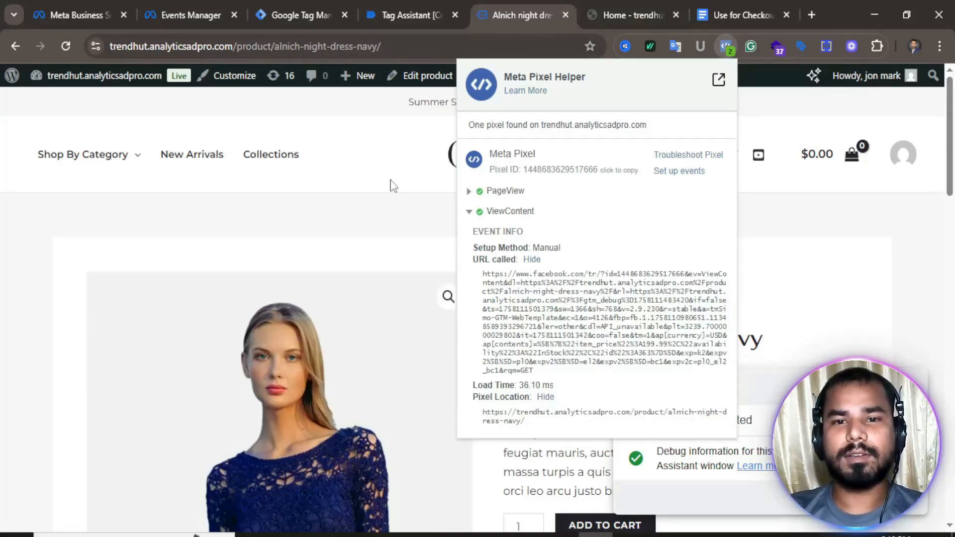
pyautogui.click(407, 172)
# - Switch to Meta Events Manager and examine the details of the received View content test event
pyautogui.click(191, 15)
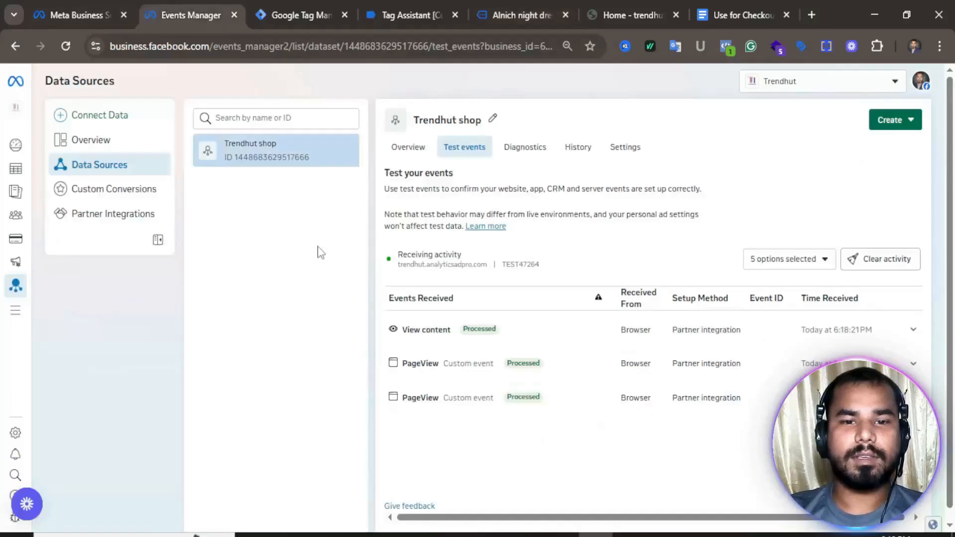
pyautogui.click(533, 336)
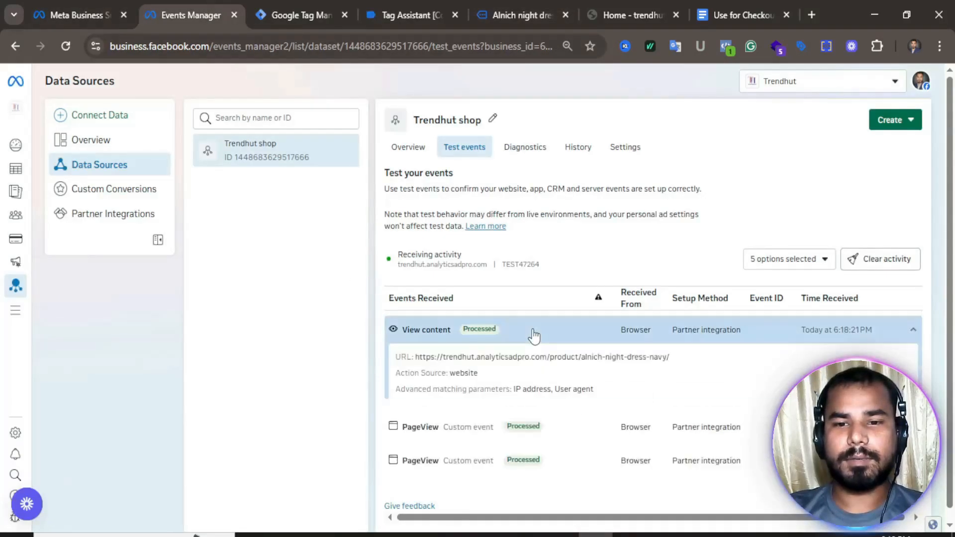
pyautogui.scroll(-1, 552, 308)
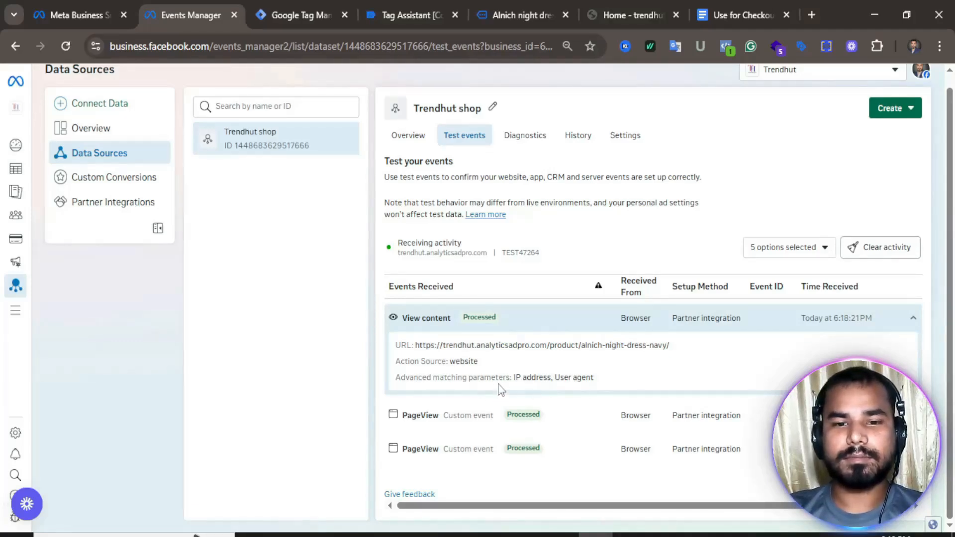
pyautogui.click(540, 319)
pyautogui.click(551, 322)
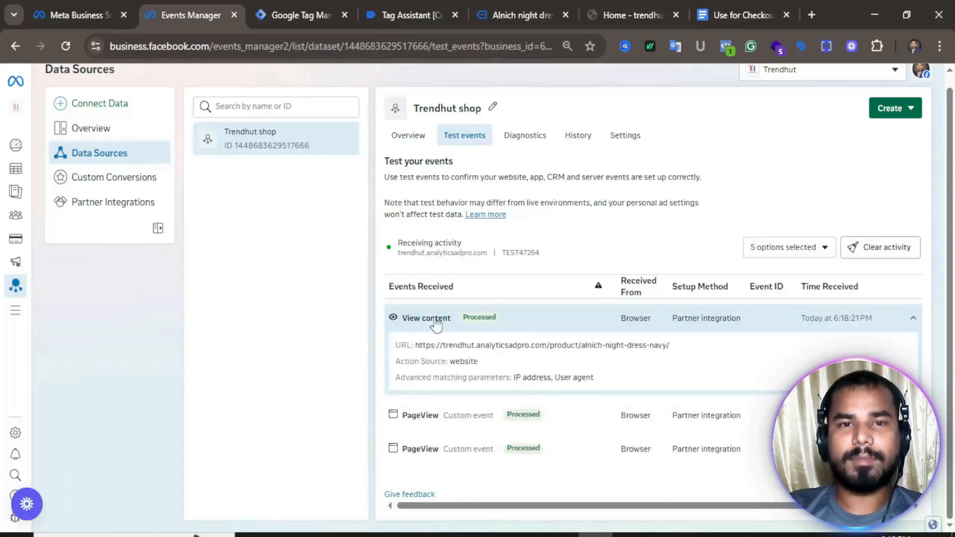
# - Switch to Google Tag Manager and start a new user-defined variable of type Data Layer Variable
pyautogui.click(278, 3)
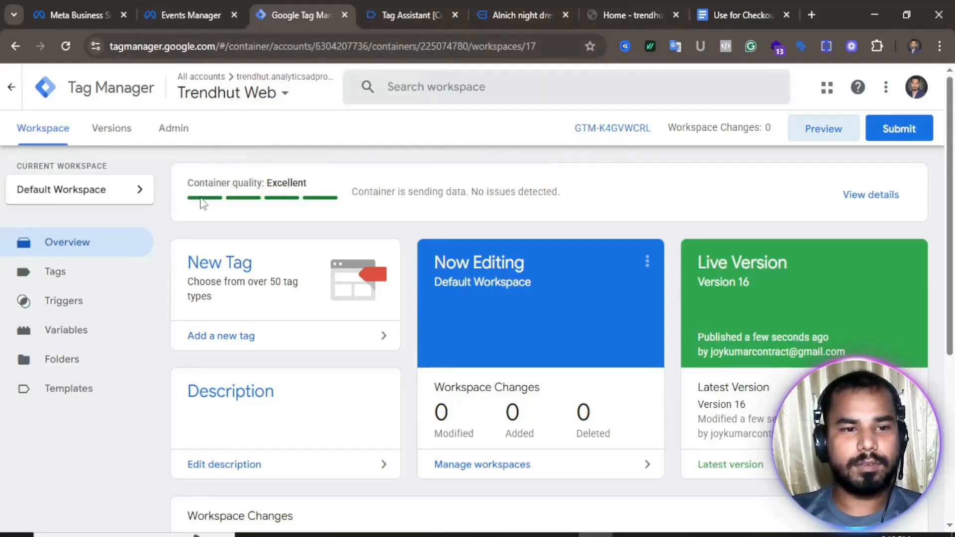
pyautogui.click(52, 336)
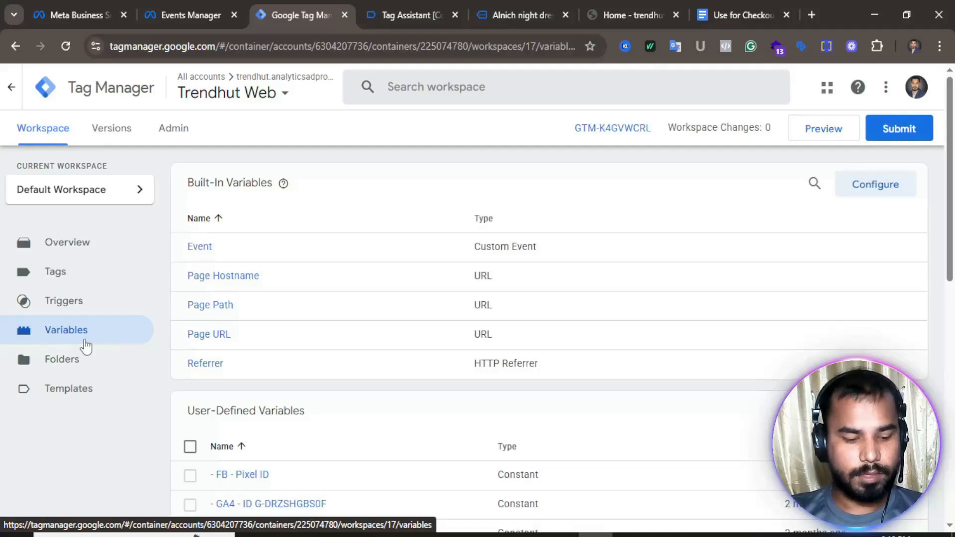
pyautogui.scroll(5, 499, 348)
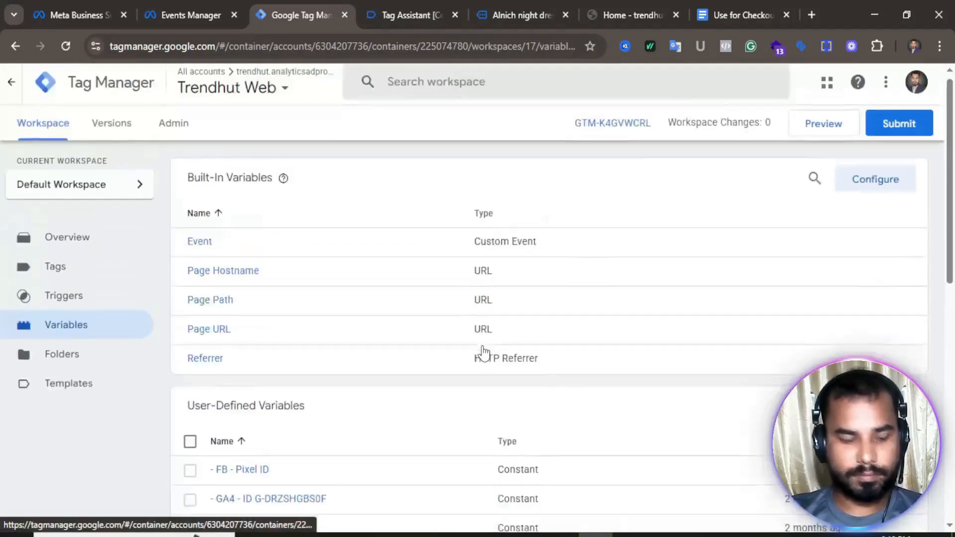
pyautogui.scroll(-3, 655, 412)
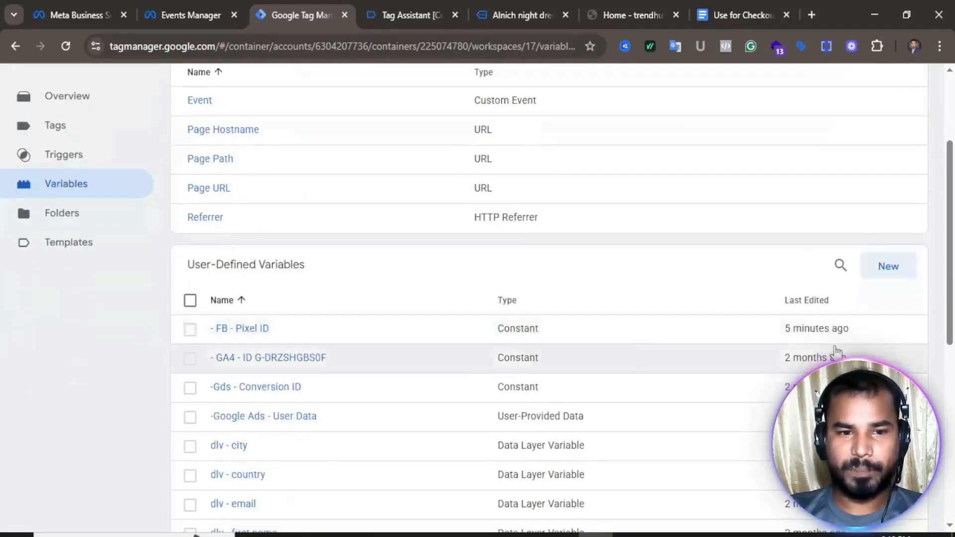
pyautogui.click(897, 273)
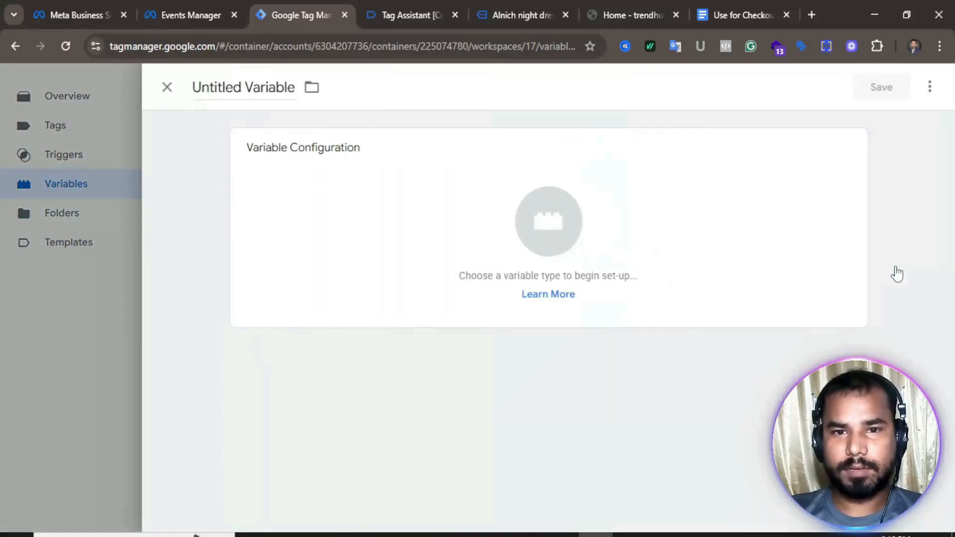
pyautogui.click(547, 223)
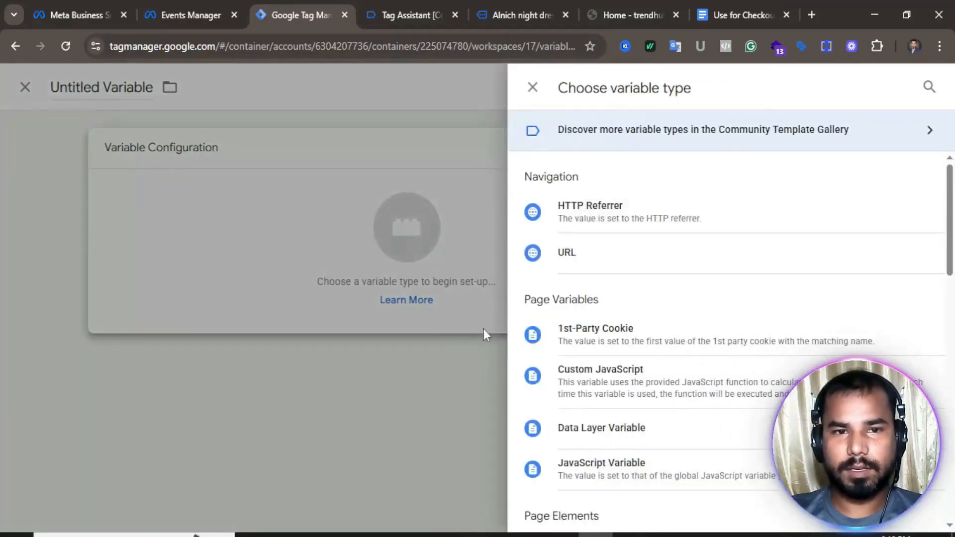
pyautogui.scroll(-3, 607, 358)
pyautogui.scroll(3, 606, 324)
pyautogui.scroll(-2, 592, 283)
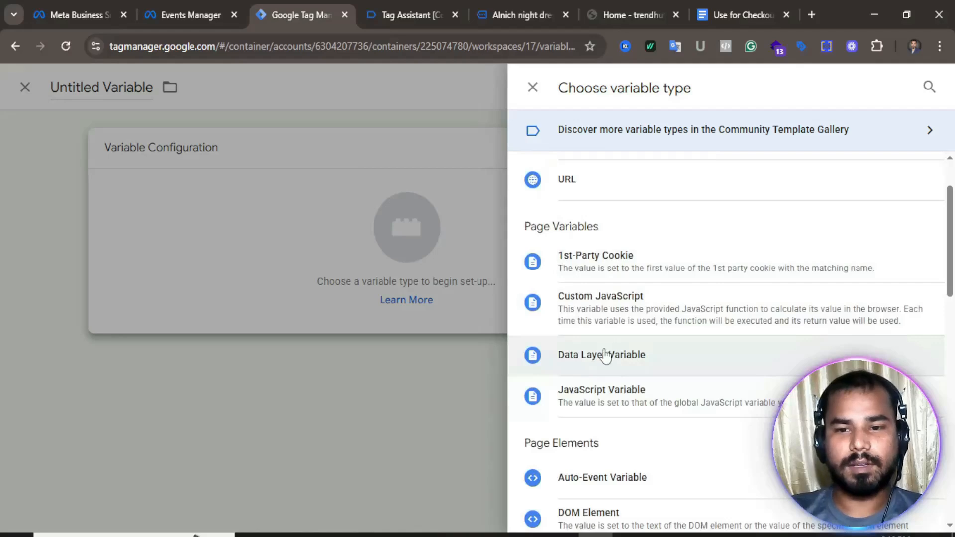
pyautogui.click(603, 356)
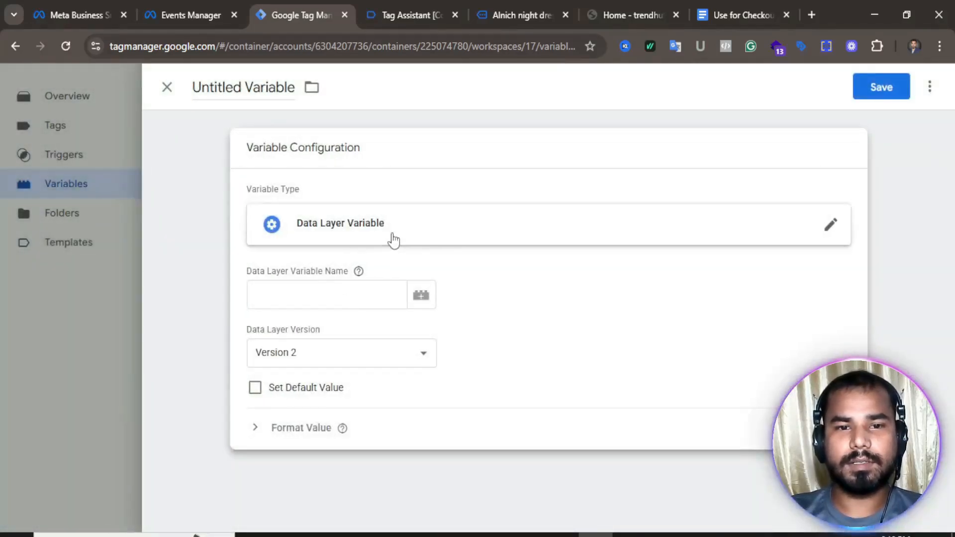
# - Switch to Tag Assistant and show the ecommerce object in the data layer of the product page's view_item event
pyautogui.click(408, 13)
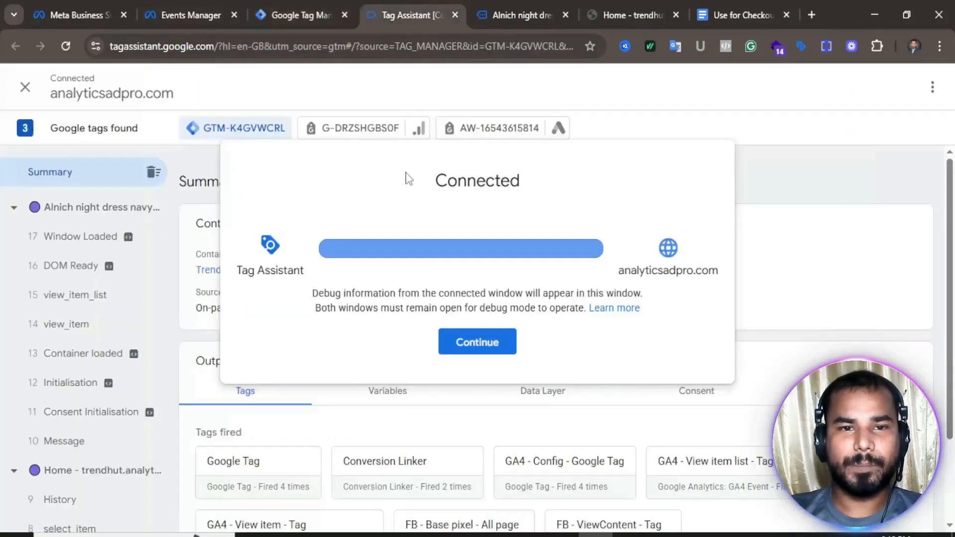
pyautogui.click(477, 342)
pyautogui.scroll(-2, 348, 368)
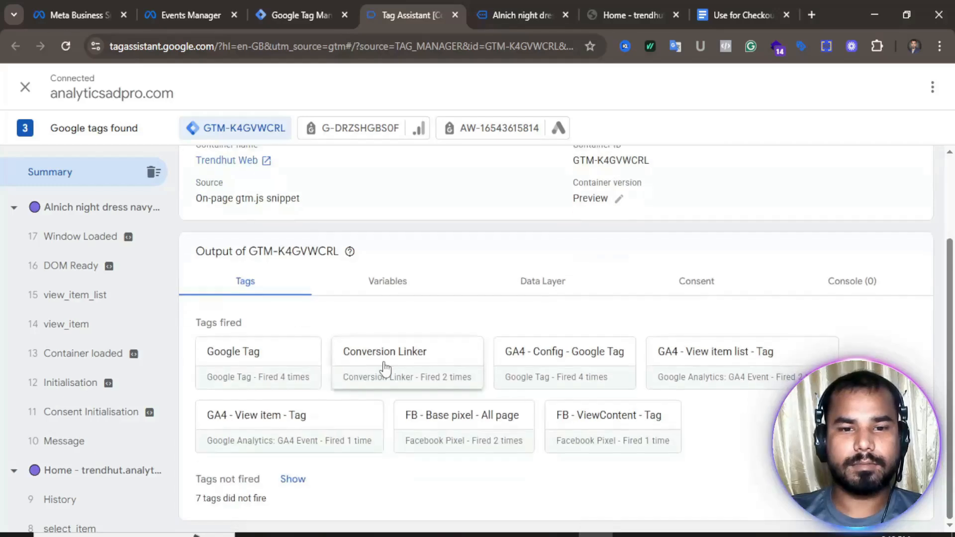
pyautogui.scroll(1, 427, 375)
pyautogui.scroll(-1, 433, 377)
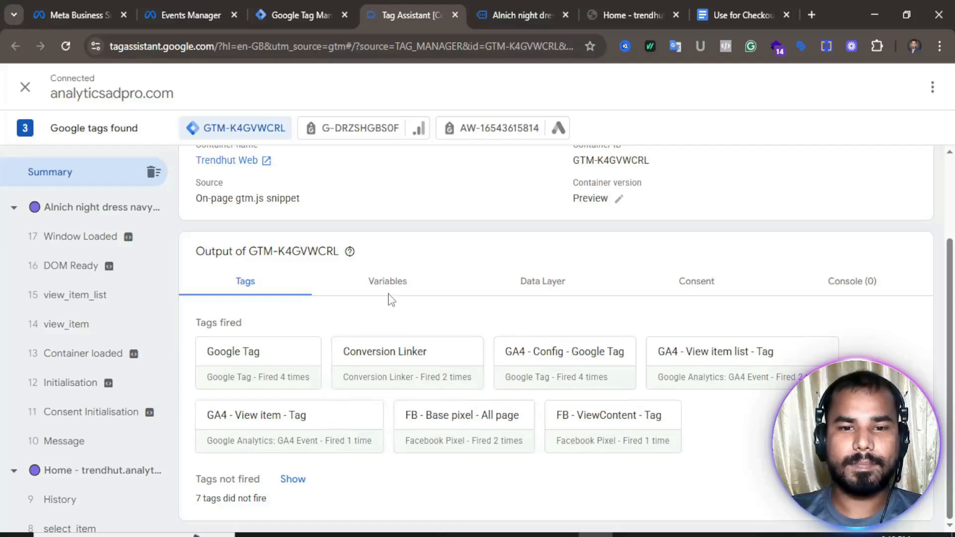
pyautogui.scroll(-1, 114, 358)
pyautogui.click(80, 251)
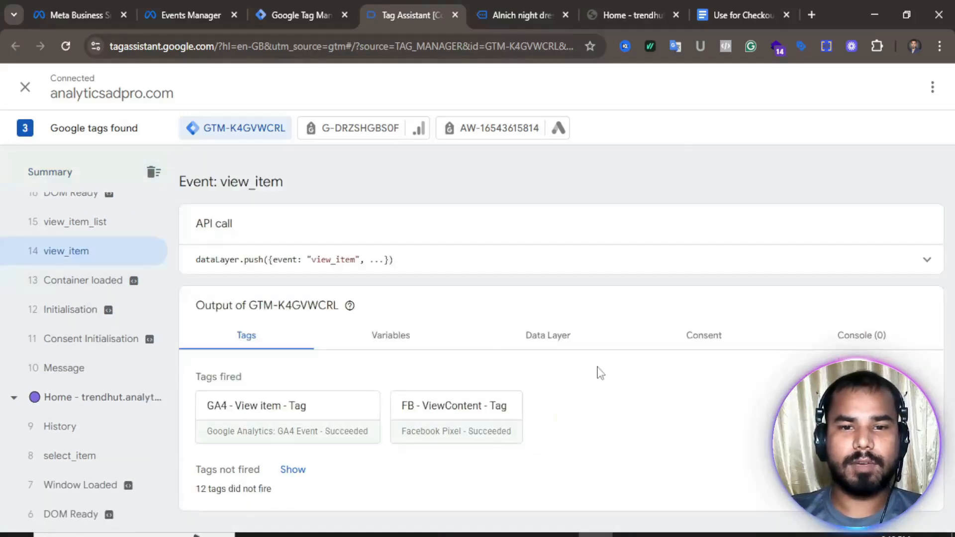
pyautogui.click(538, 337)
pyautogui.scroll(-10, 413, 355)
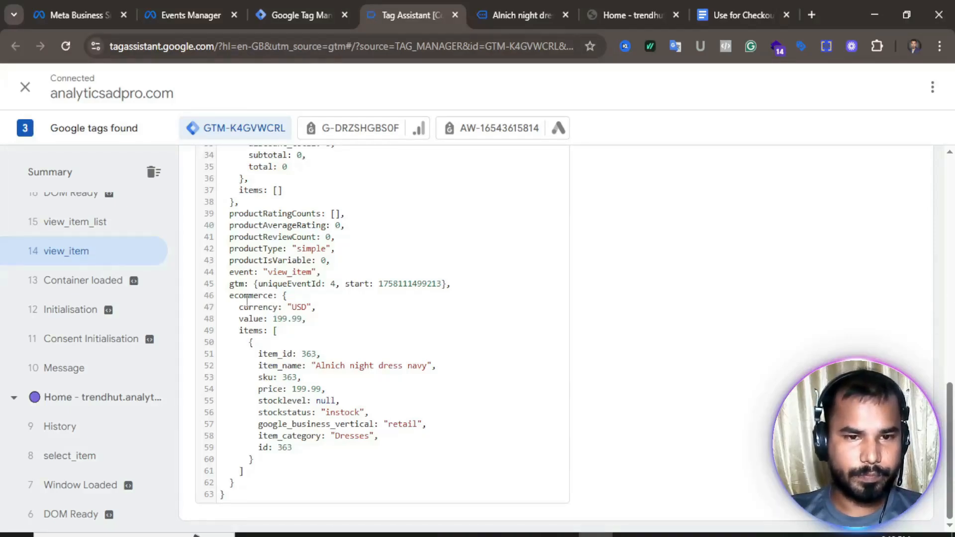
# - Copy the ecommerce key from the data layer into the new variable's Data Layer Variable Name, making it "ecommerce." with a trailing dot
pyautogui.doubleClick(253, 296)
pyautogui.rightClick(252, 299)
pyautogui.click(298, 318)
pyautogui.click(310, 14)
pyautogui.click(289, 297)
pyautogui.hotkey('ctrl', 'v')
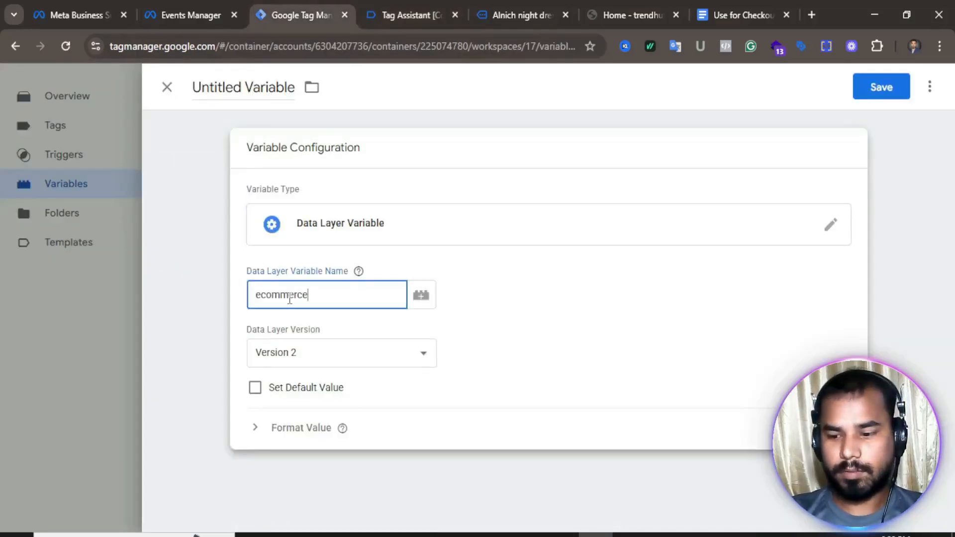
pyautogui.write('.')
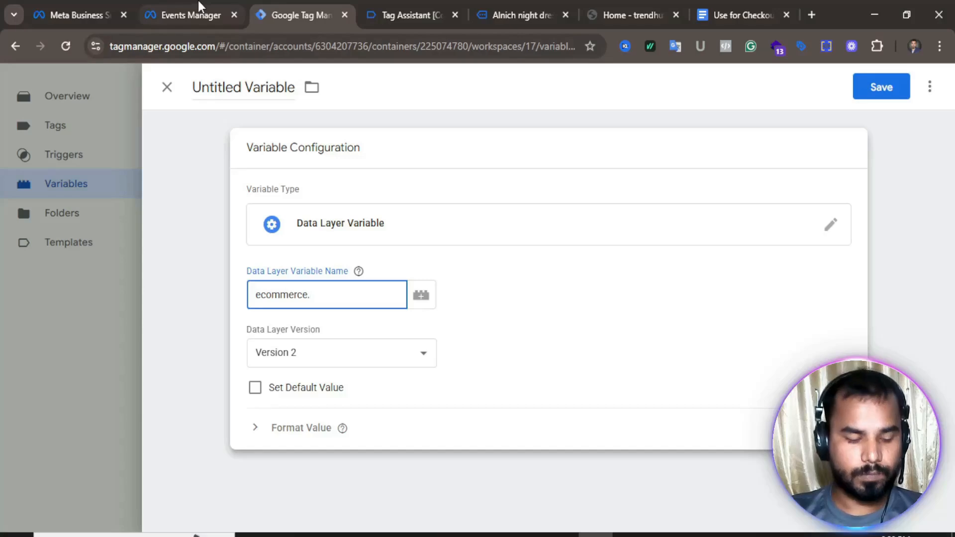
# - Copy the items key from Tag Assistant and extend the Data Layer Variable Name to "ecommerce.items.0."
pyautogui.click(398, 2)
pyautogui.doubleClick(250, 330)
pyautogui.rightClick(250, 331)
pyautogui.click(293, 146)
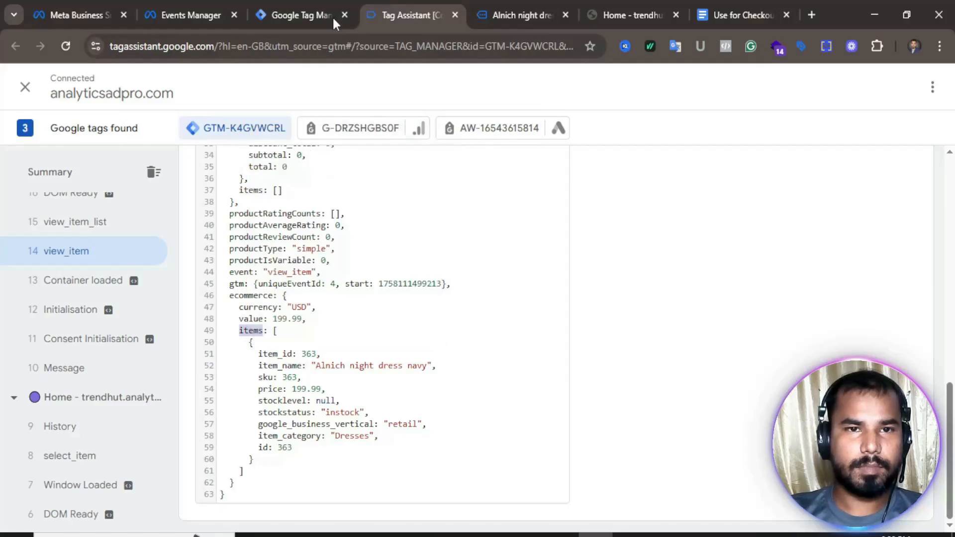
pyautogui.click(304, 16)
pyautogui.hotkey('ctrl', 'v')
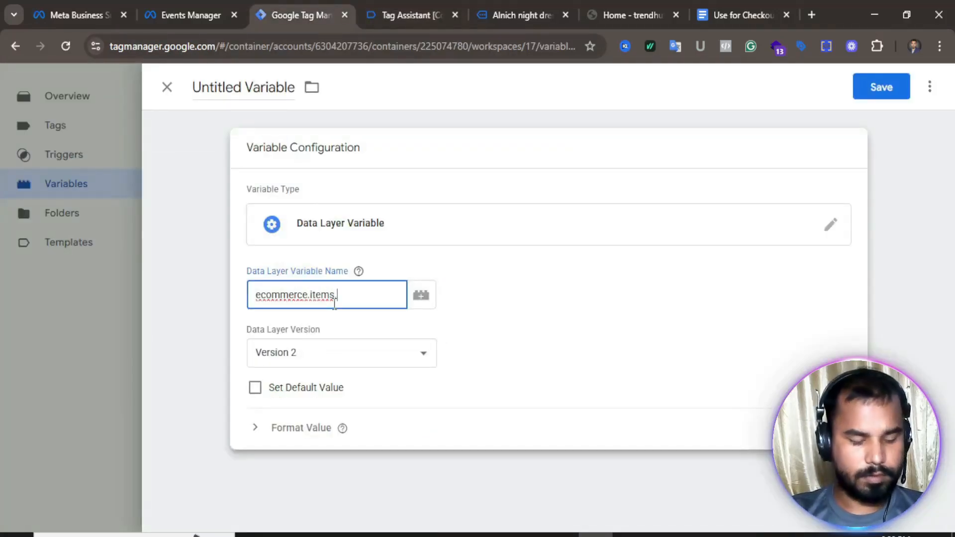
pyautogui.write('.0.')
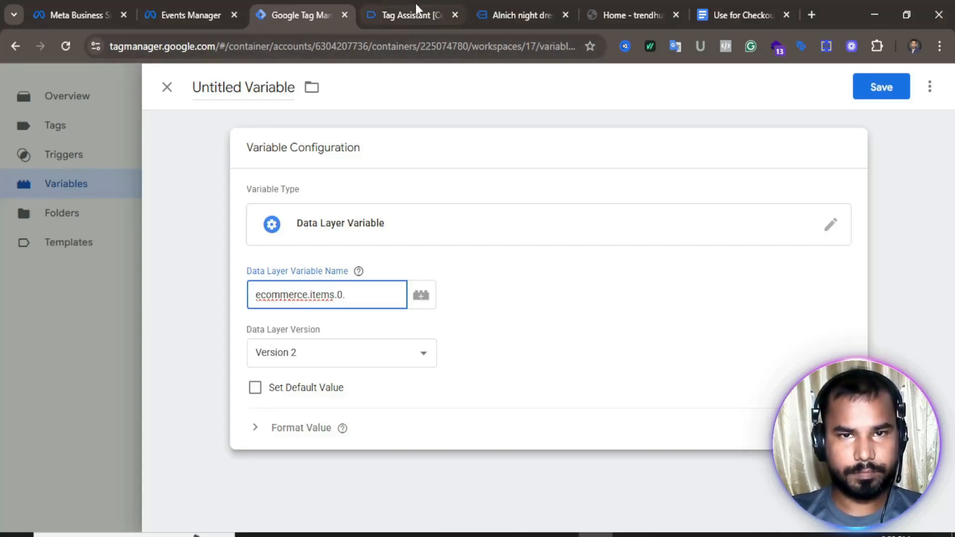
pyautogui.click(416, 6)
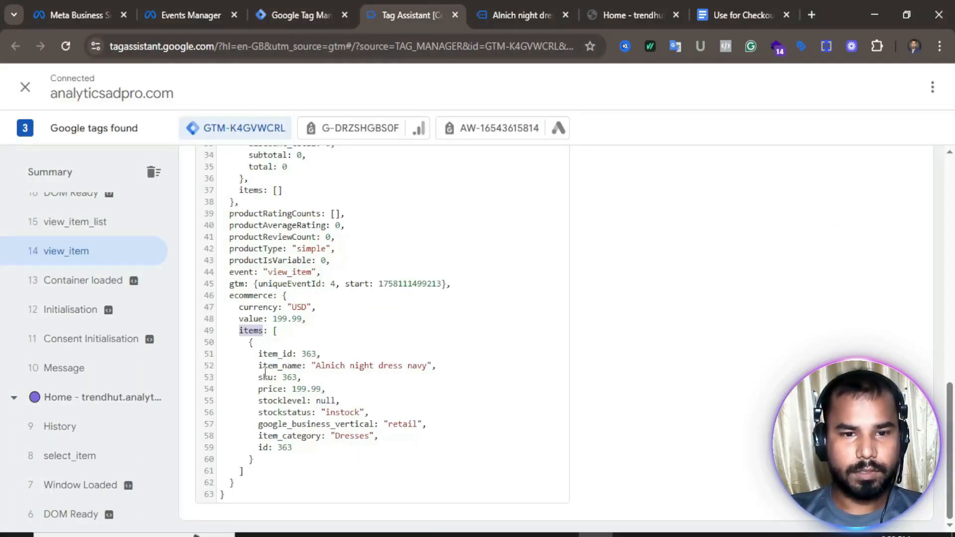
pyautogui.doubleClick(269, 387)
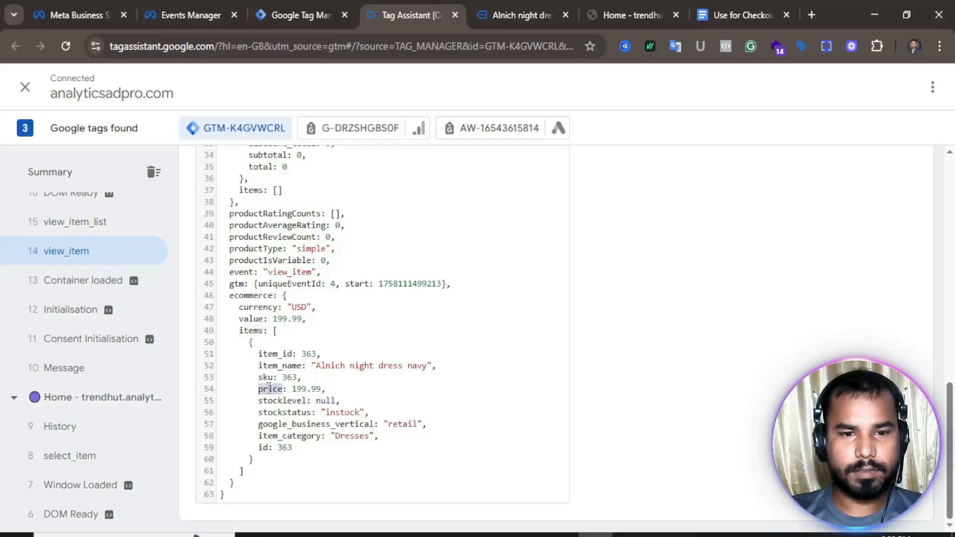
pyautogui.rightClick(269, 388)
pyautogui.click(308, 201)
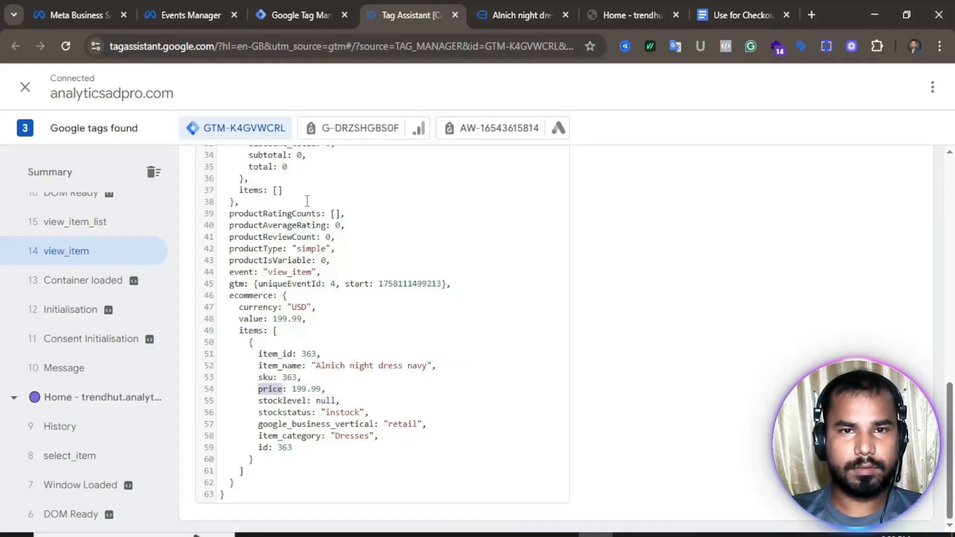
pyautogui.click(294, 15)
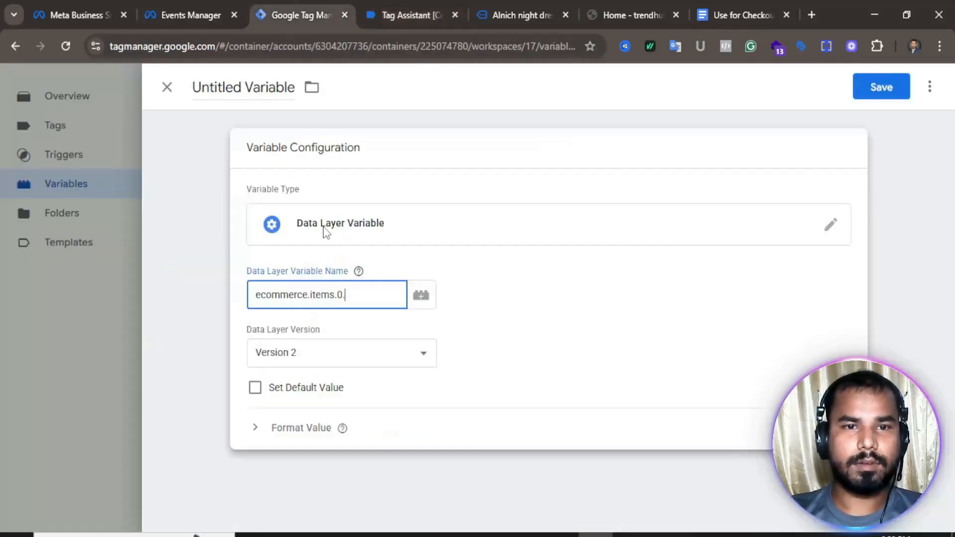
pyautogui.click(363, 295)
pyautogui.hotkey('ctrl', 'v')
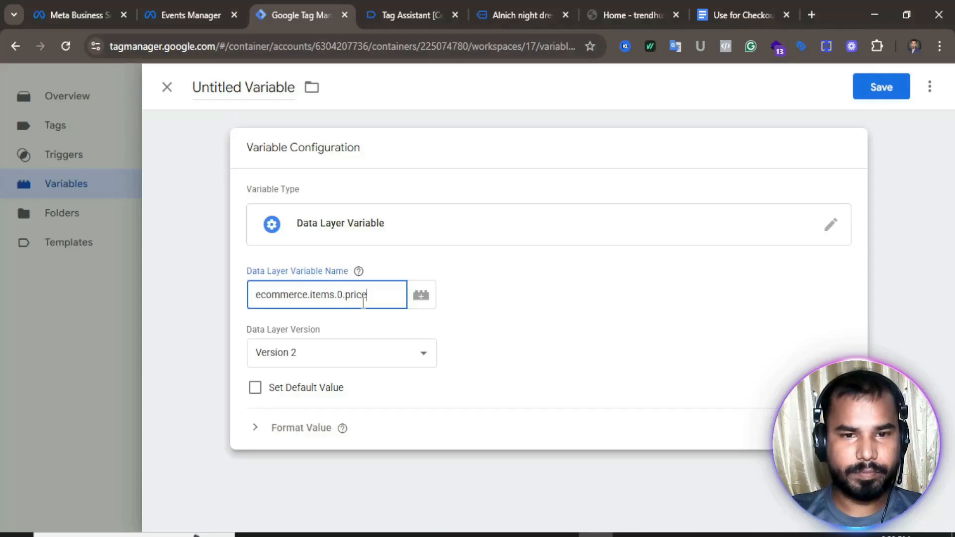
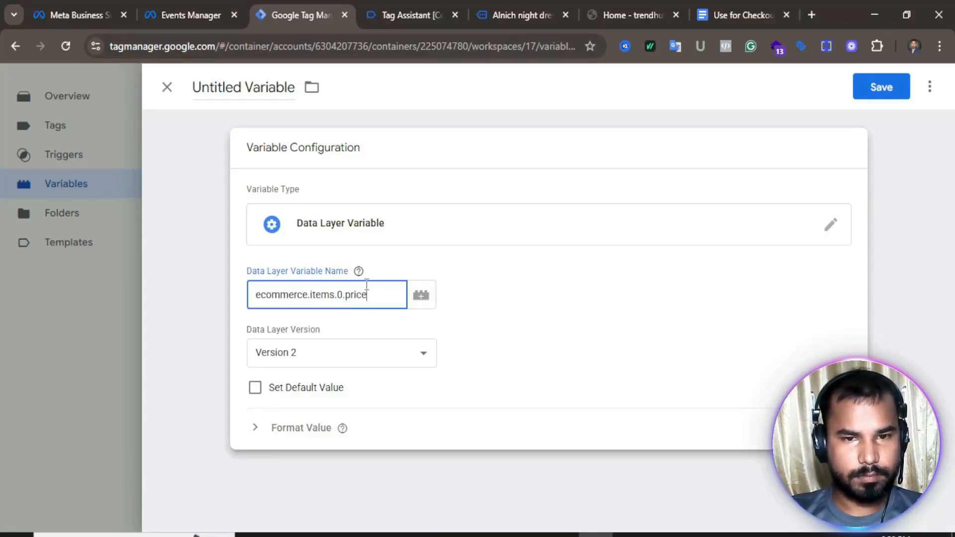
pyautogui.press('BackSpace')
pyautogui.press('BackSpace')
pyautogui.press('BackSpace')
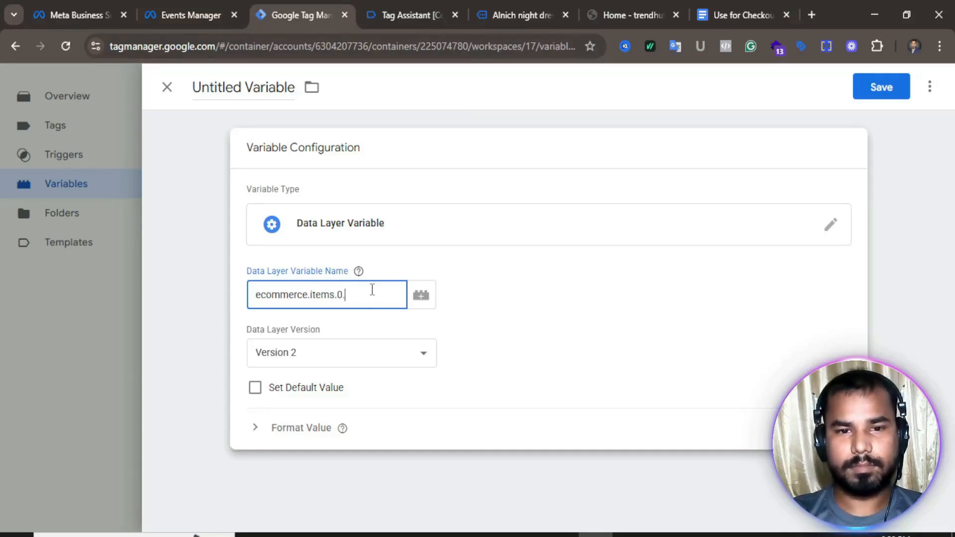
# - Copy the item_id key from Tag Assistant and complete the Data Layer Variable Name as "ecommerce.items.0.item_id"
pyautogui.click(412, 2)
pyautogui.doubleClick(280, 355)
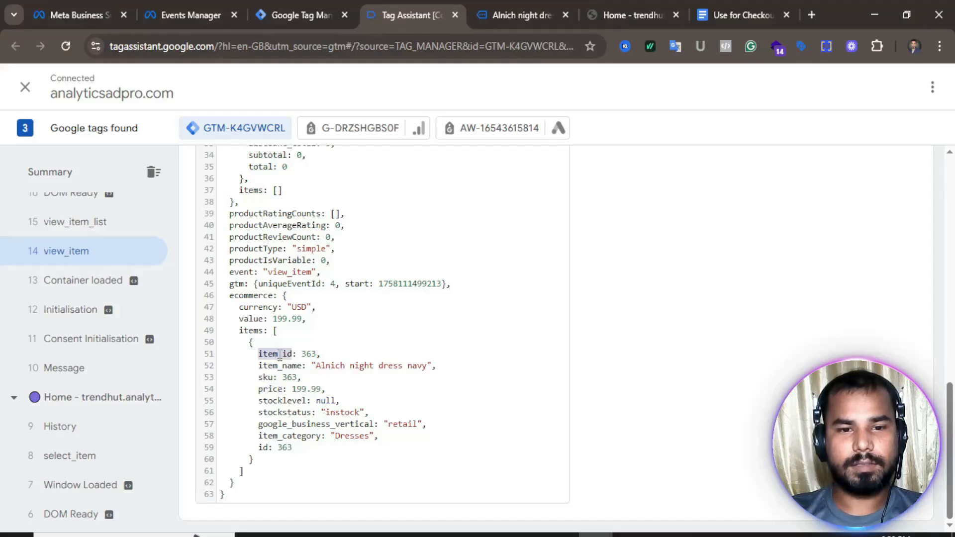
pyautogui.rightClick(280, 354)
pyautogui.click(325, 169)
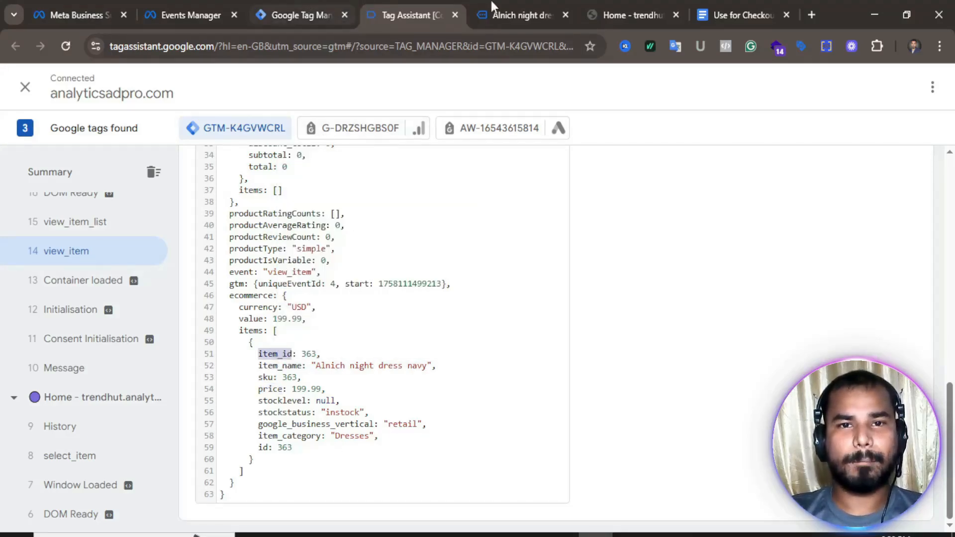
pyautogui.click(310, 1)
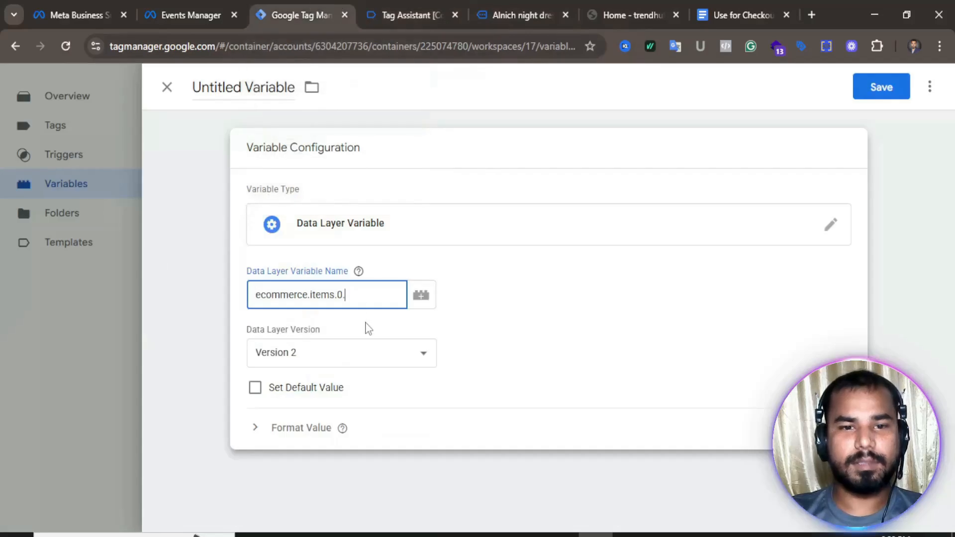
pyautogui.write('item_id')
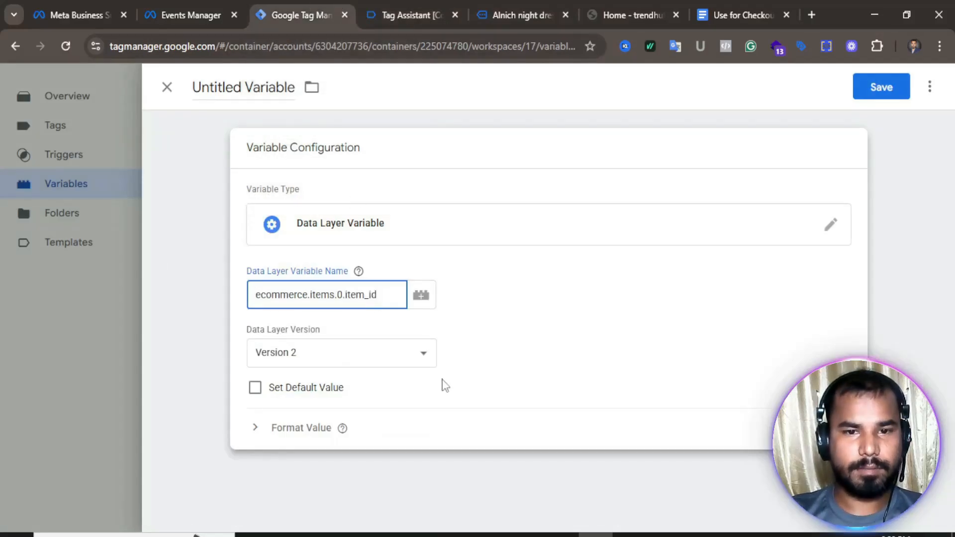
# - Name the item_id variable "dlv - FB - Product id" and save it
pyautogui.click(295, 88)
pyautogui.press('BackSpace')
pyautogui.press('BackSpace')
pyautogui.press('BackSpace')
pyautogui.press('BackSpace')
pyautogui.press('BackSpace')
pyautogui.press('BackSpace')
pyautogui.press('BackSpace')
pyautogui.press('BackSpace')
pyautogui.press('BackSpace')
pyautogui.press('BackSpace')
pyautogui.press('BackSpace')
pyautogui.press('BackSpace')
pyautogui.press('BackSpace')
pyautogui.press('BackSpace')
pyautogui.press('BackSpace')
pyautogui.press('BackSpace')
pyautogui.press('BackSpace')
pyautogui.write('d')
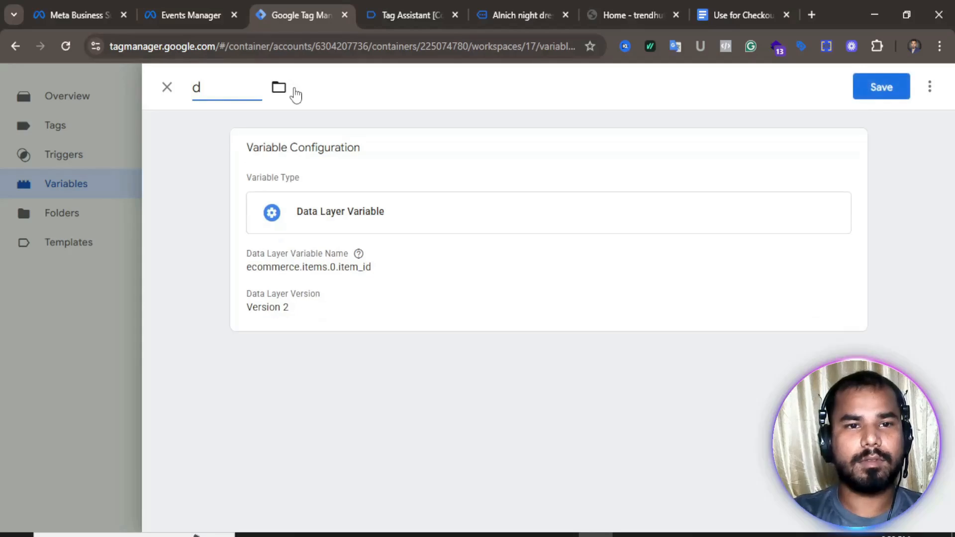
pyautogui.write('lv')
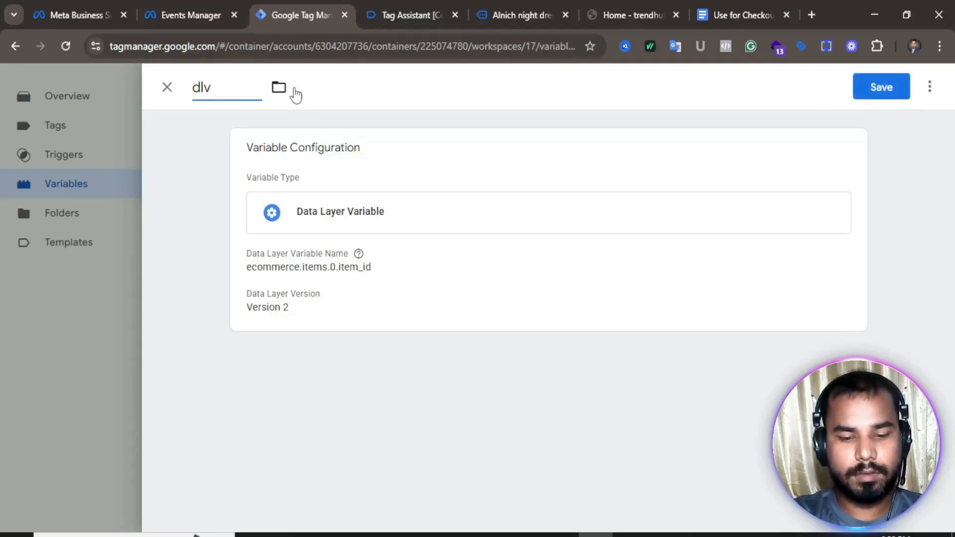
pyautogui.write(' - FB')
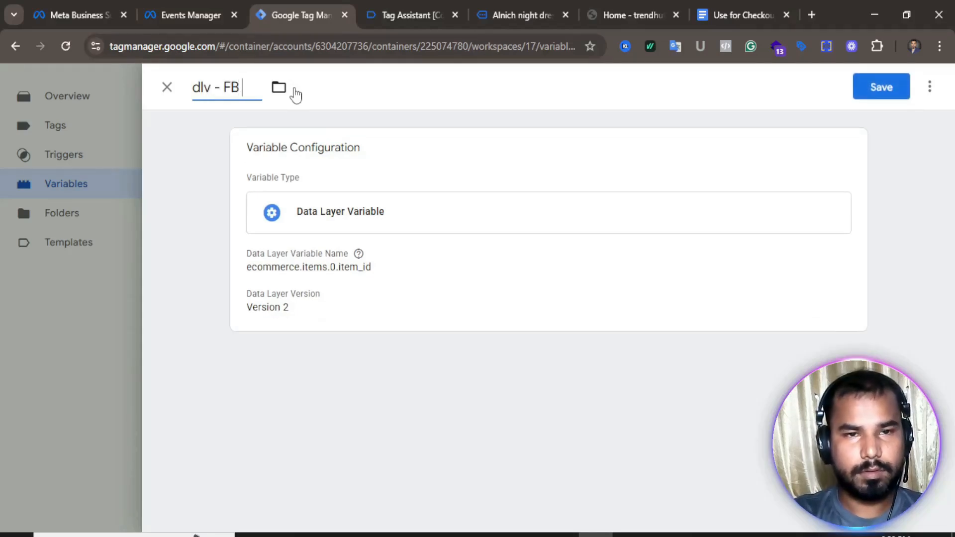
pyautogui.write(' - Pro')
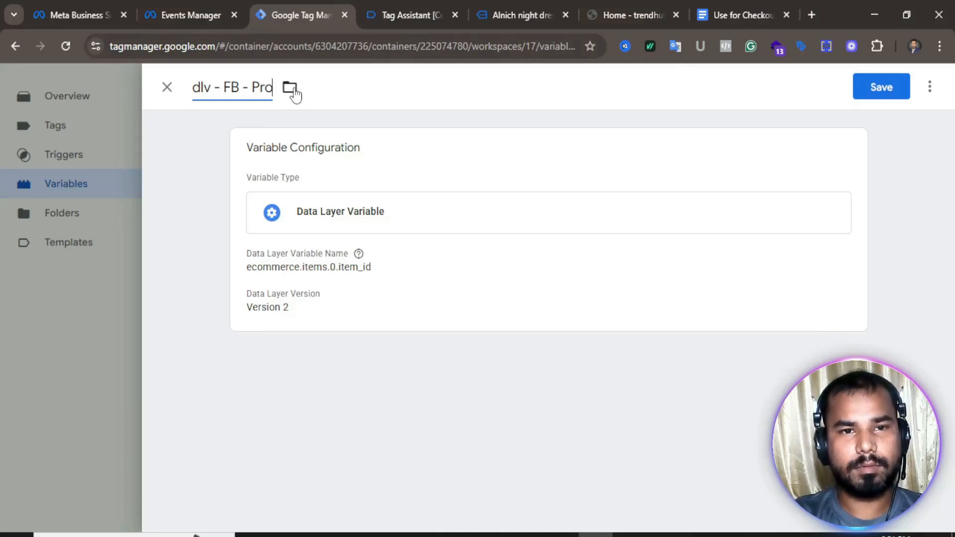
pyautogui.write('duct id')
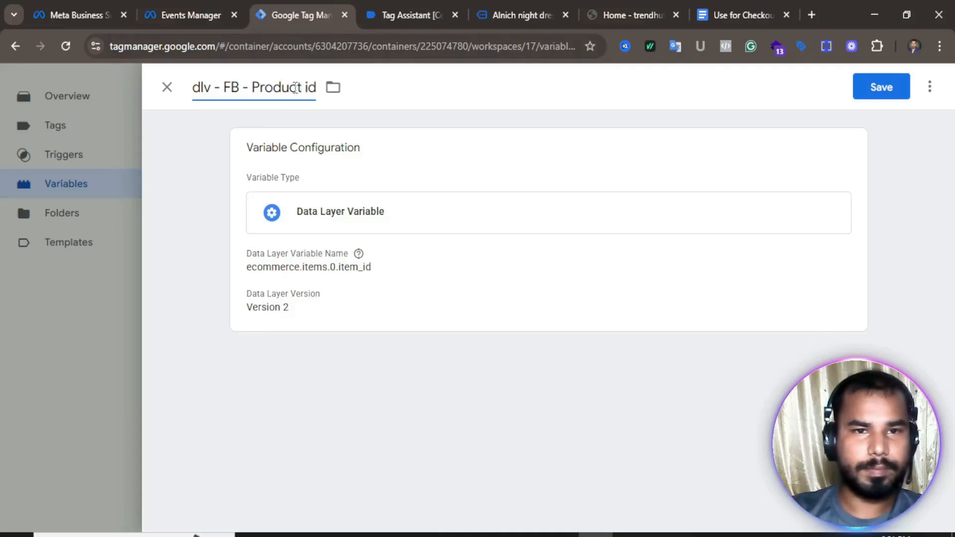
pyautogui.click(885, 90)
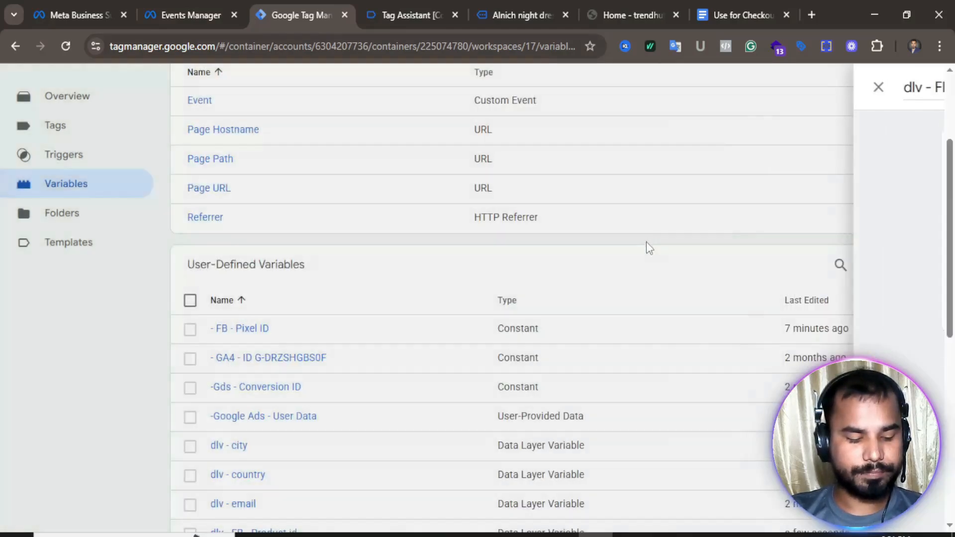
# - Create a new user-defined variable of the Data Layer Variable type
pyautogui.scroll(-3, 348, 244)
pyautogui.scroll(3, 386, 276)
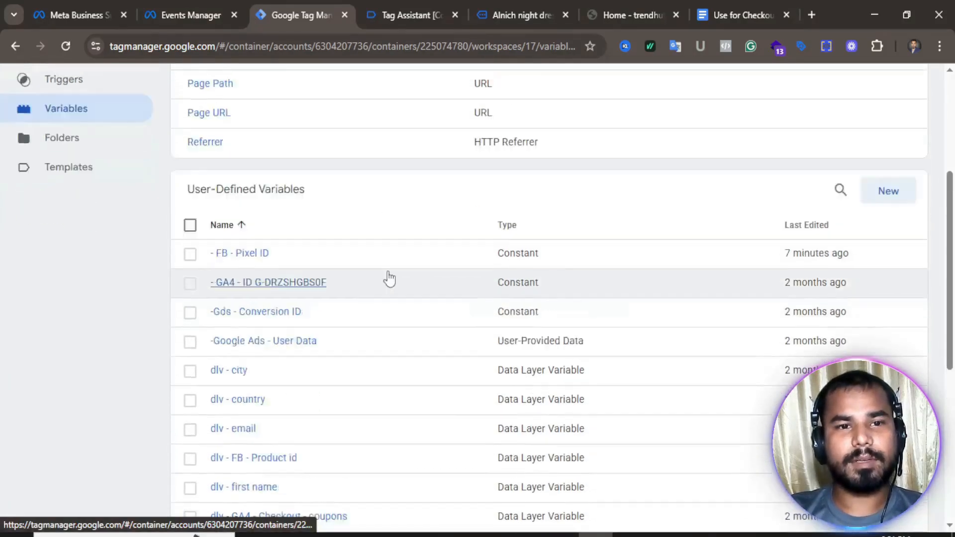
pyautogui.click(888, 268)
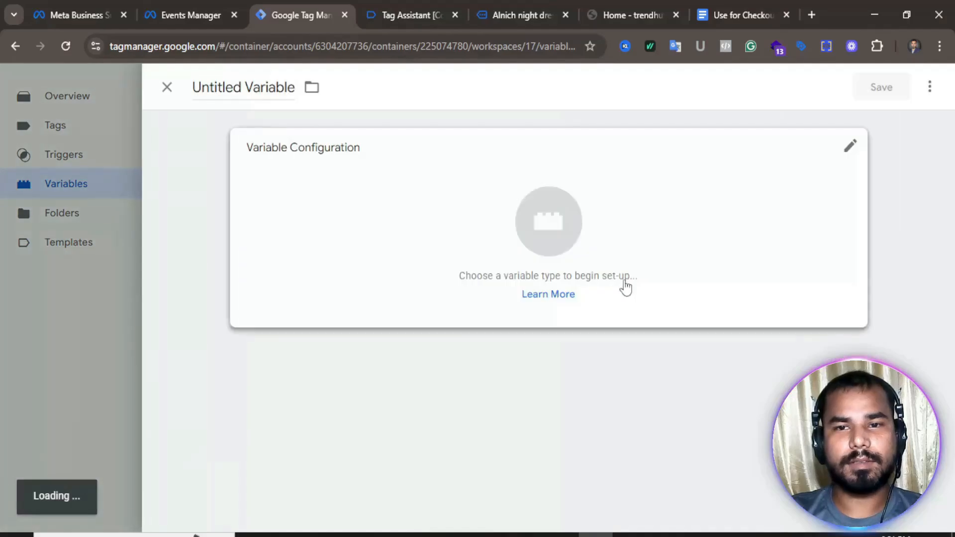
pyautogui.click(571, 222)
pyautogui.scroll(-4, 609, 328)
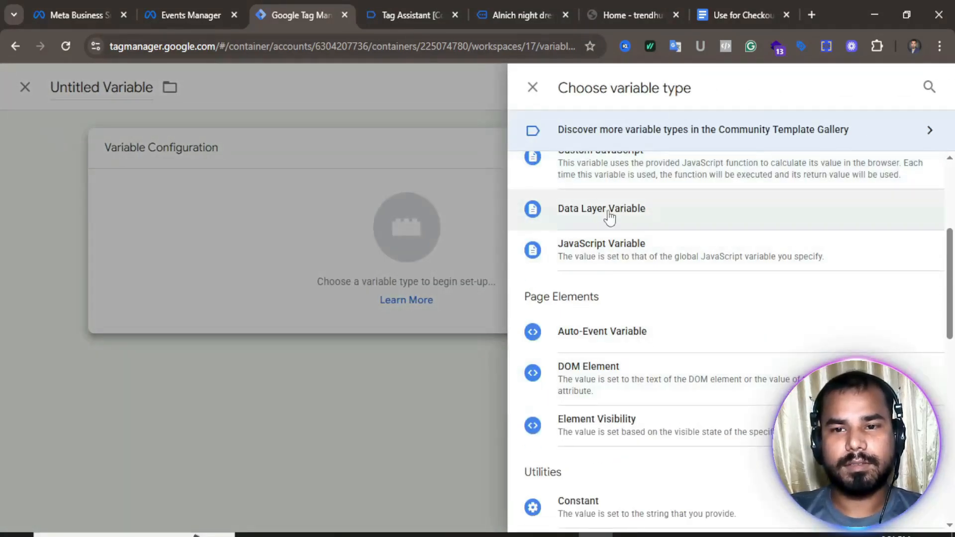
pyautogui.click(663, 215)
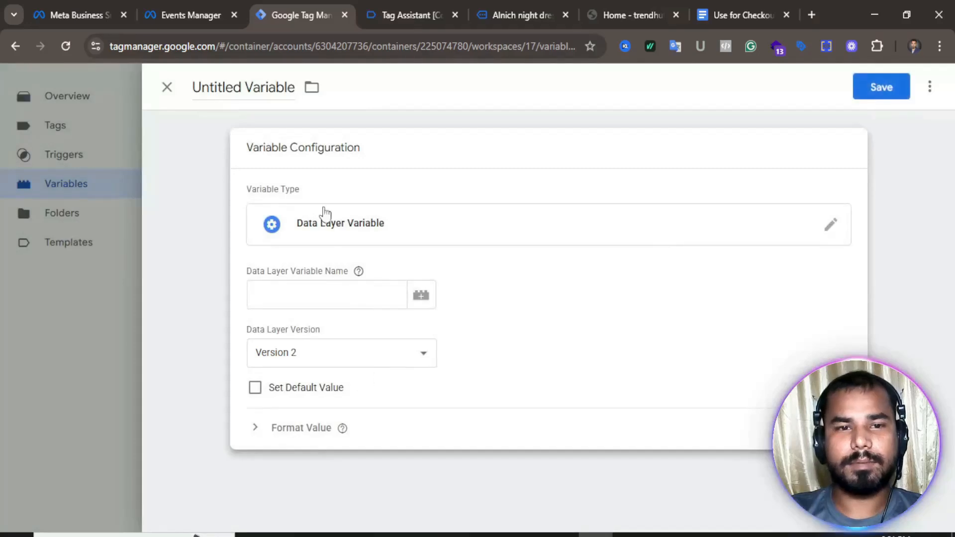
# - Copy the ecommerce key from Tag Assistant's view_item data into the Data Layer Variable Name, making it "ecommerce." with a trailing dot
pyautogui.click(189, 2)
pyautogui.click(395, 2)
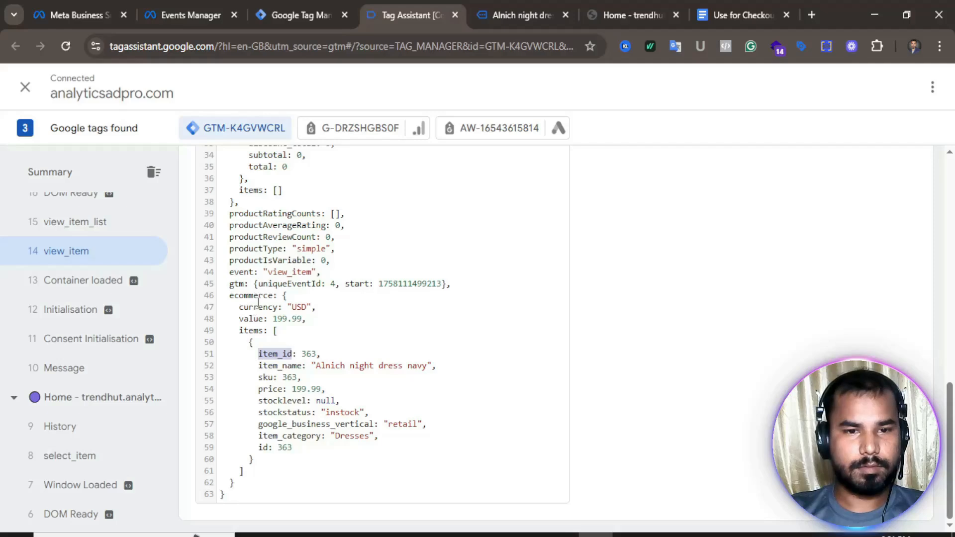
pyautogui.doubleClick(257, 297)
pyautogui.rightClick(257, 304)
pyautogui.click(291, 319)
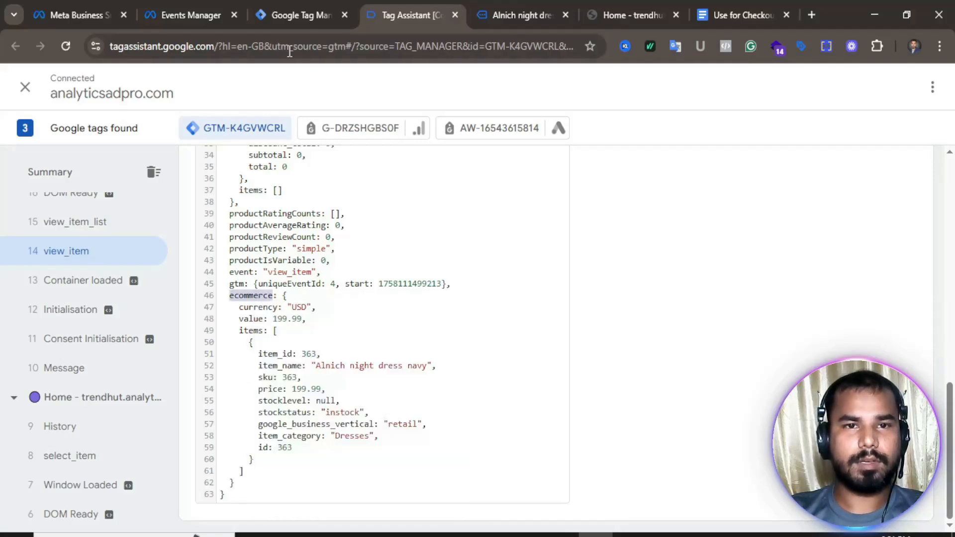
pyautogui.click(286, 19)
pyautogui.click(290, 298)
pyautogui.hotkey('ctrl', 'v')
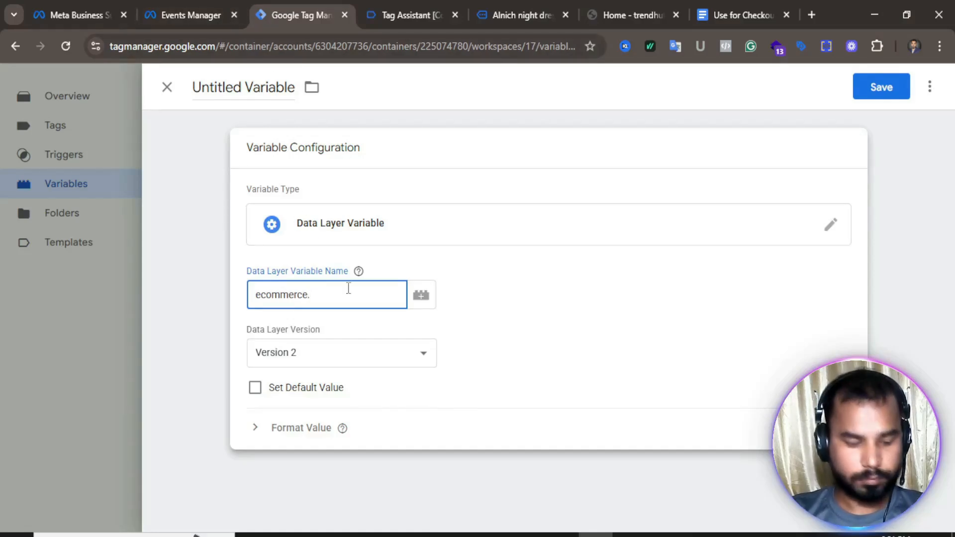
# - Insert items from the clipboard history and extend the Data Layer Variable Name to "ecommerce.items.0"
pyautogui.press('super+v')
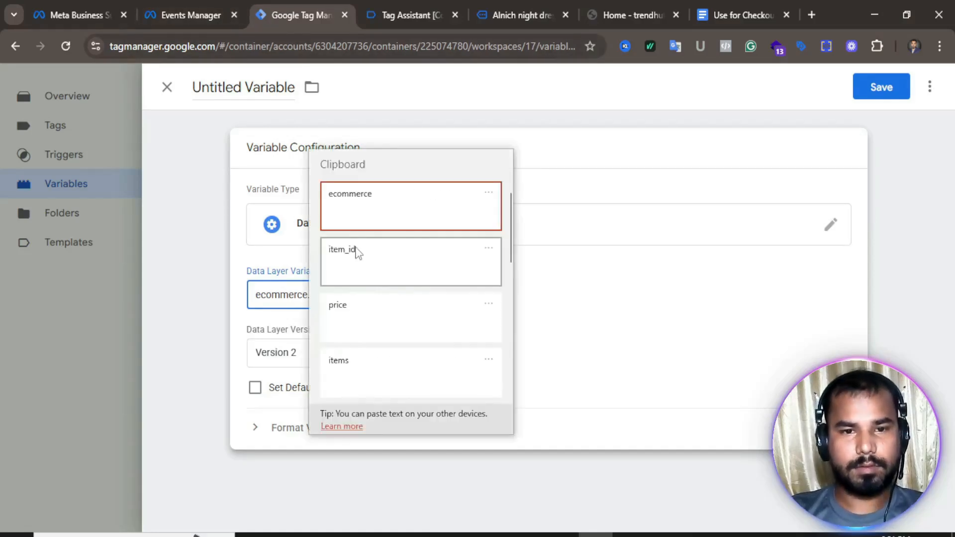
pyautogui.click(357, 368)
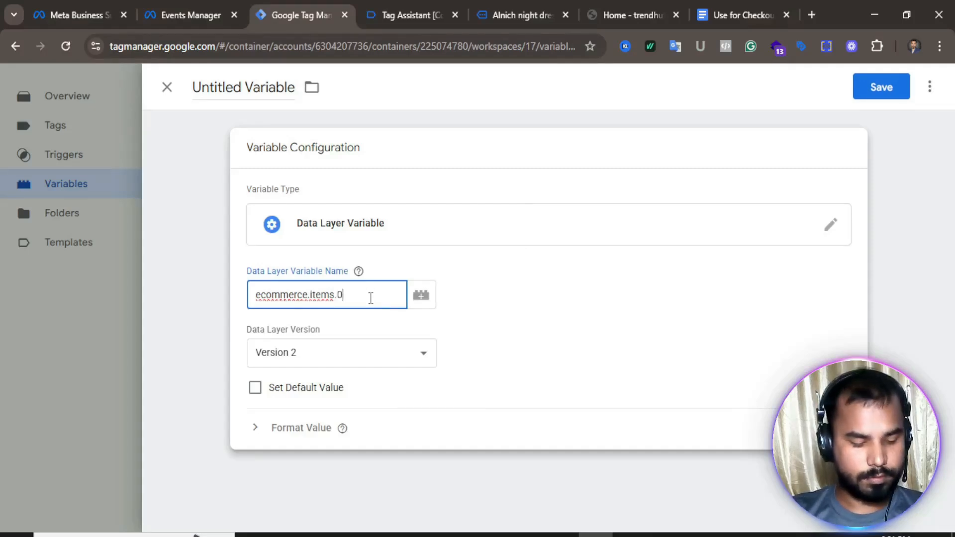
pyautogui.write('.0')
# - Copy the price key from Tag Assistant and complete the Data Layer Variable Name as "ecommerce.items.0.price"
pyautogui.click(424, 6)
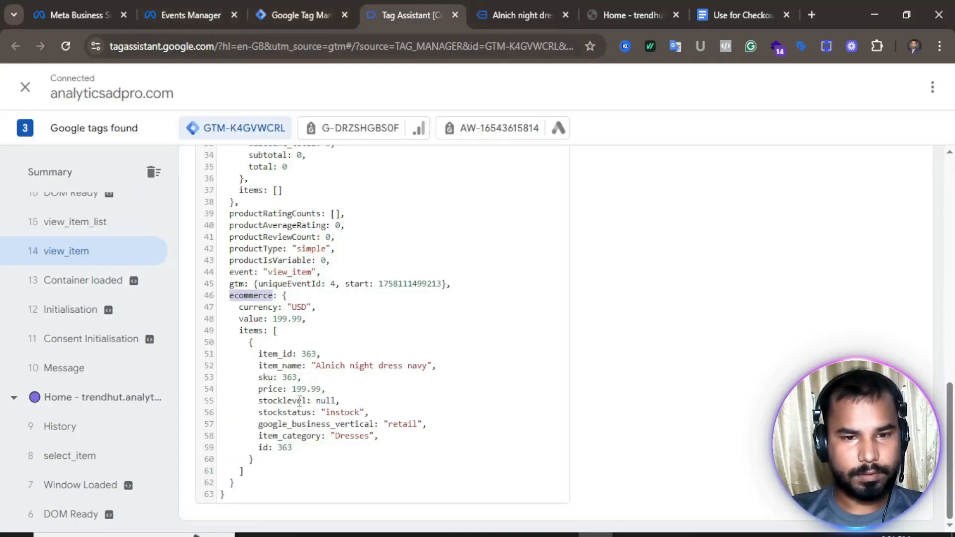
pyautogui.doubleClick(277, 388)
pyautogui.rightClick(275, 389)
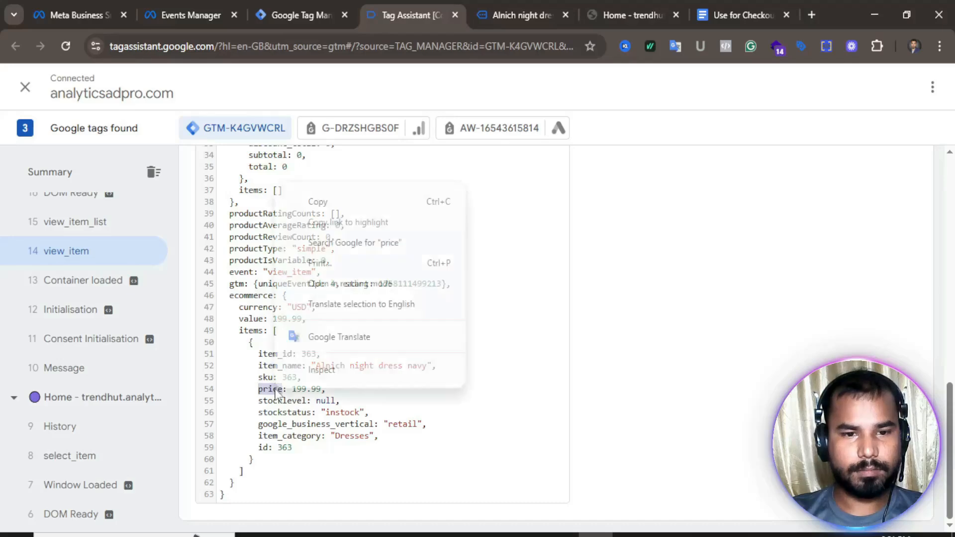
pyautogui.click(319, 202)
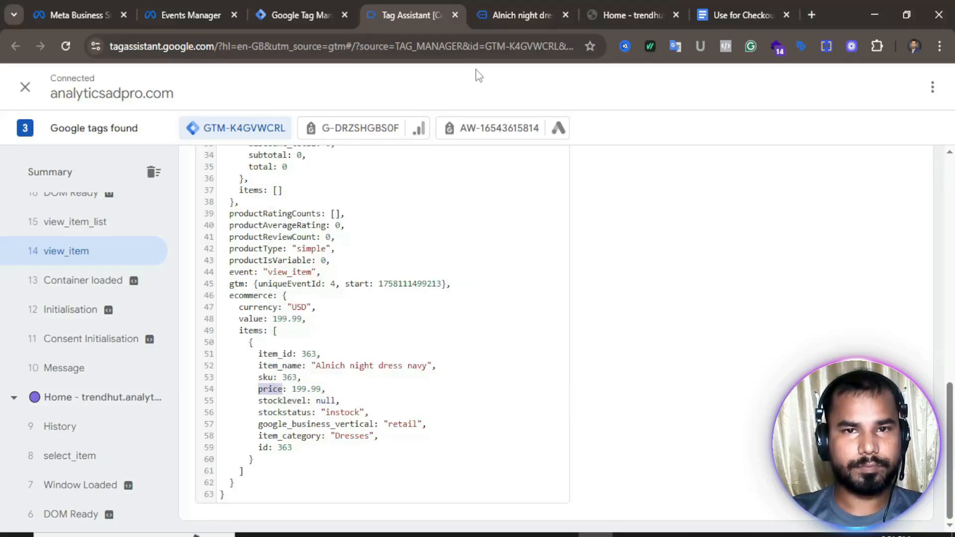
pyautogui.click(303, 15)
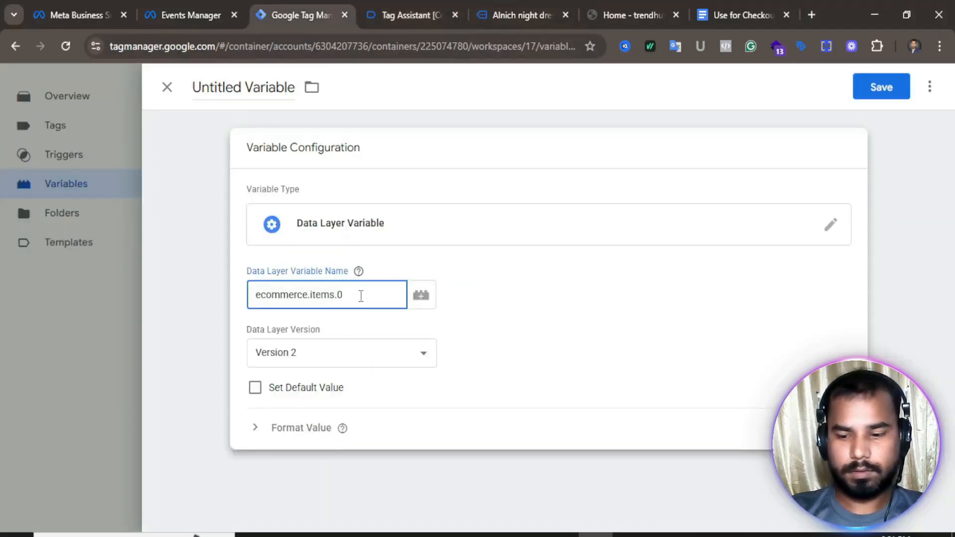
pyautogui.hotkey('ctrl', 'v')
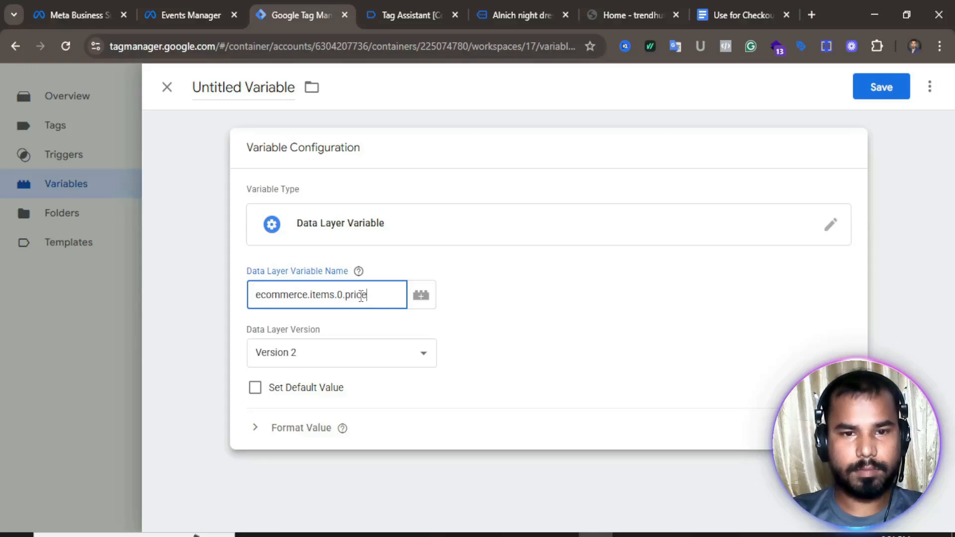
# - Name the price variable "dlv - FB - Product price" and save it
pyautogui.click(295, 94)
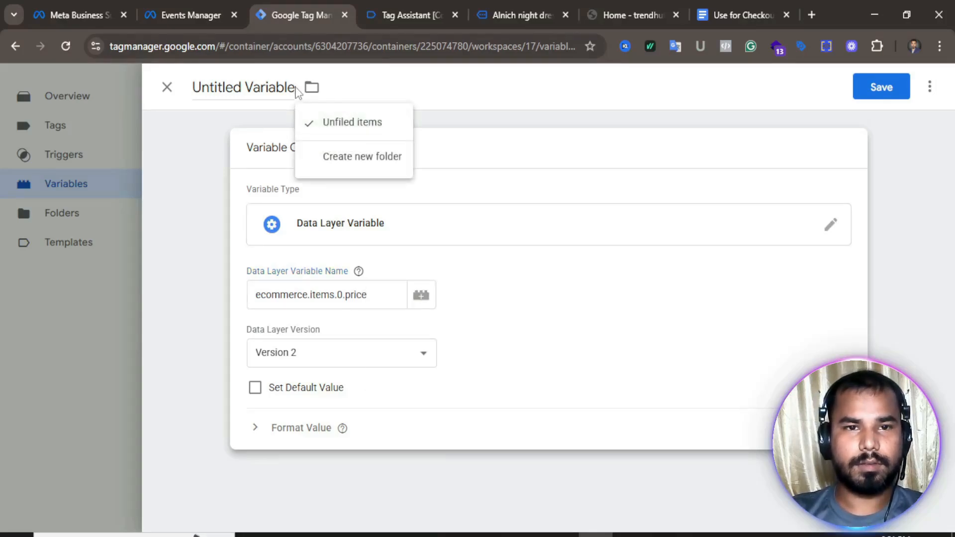
pyautogui.click(293, 88)
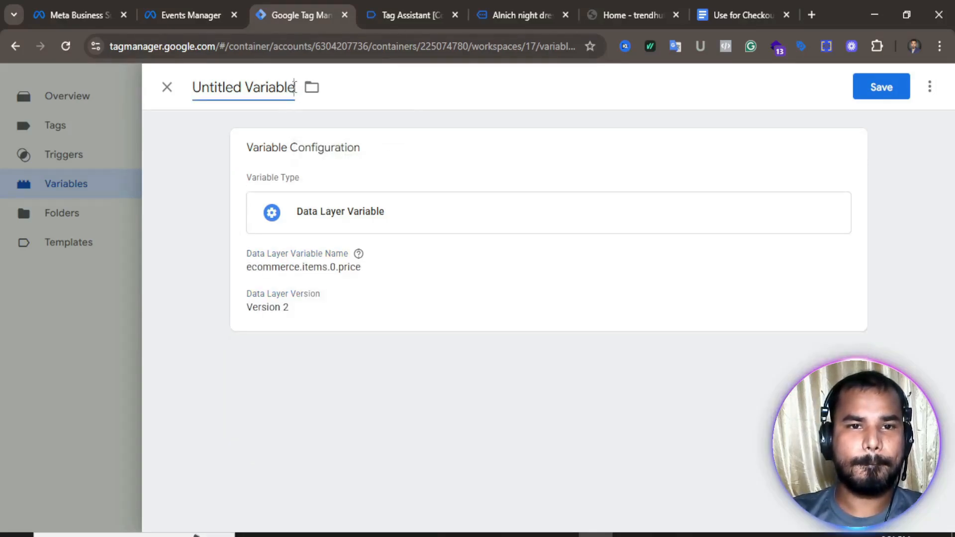
pyautogui.press('BackSpace')
pyautogui.press('BackSpace')
pyautogui.press('BackSpace')
pyautogui.press('BackSpace')
pyautogui.press('BackSpace')
pyautogui.press('BackSpace')
pyautogui.press('BackSpace')
pyautogui.press('BackSpace')
pyautogui.press('BackSpace')
pyautogui.press('BackSpace')
pyautogui.press('BackSpace')
pyautogui.press('BackSpace')
pyautogui.press('BackSpace')
pyautogui.press('BackSpace')
pyautogui.press('BackSpace')
pyautogui.press('BackSpace')
pyautogui.press('BackSpace')
pyautogui.write('dlv')
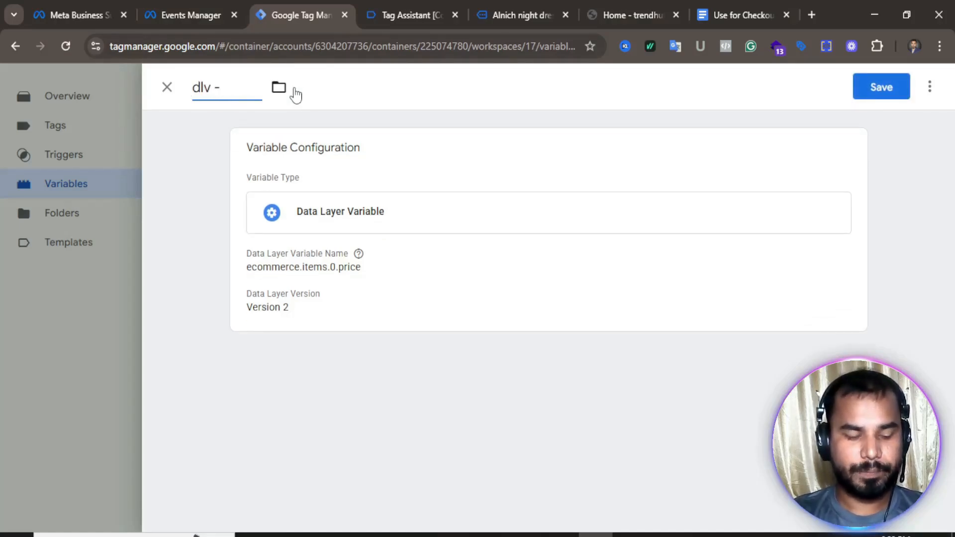
pyautogui.write(' - FB - ')
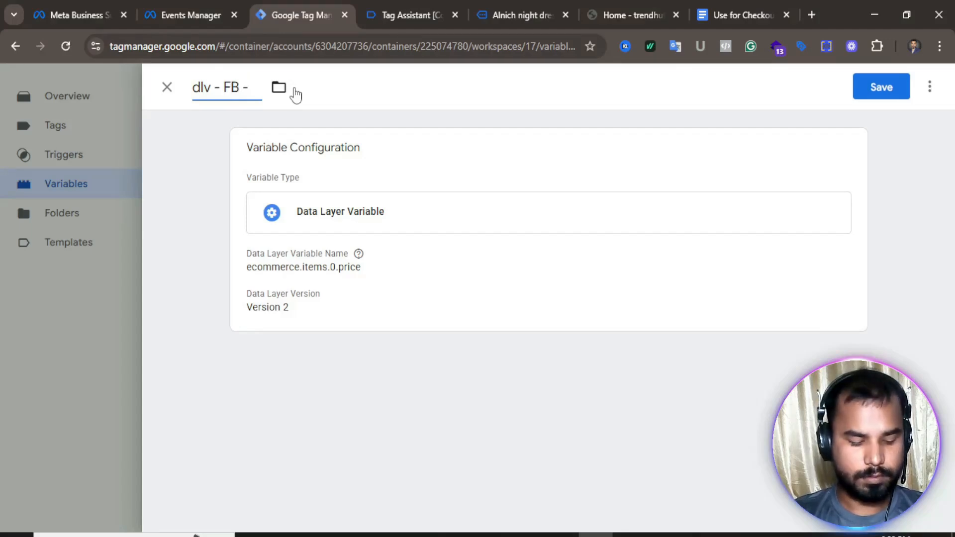
pyautogui.write('Pru')
pyautogui.press('BackSpace')
pyautogui.write('oduct')
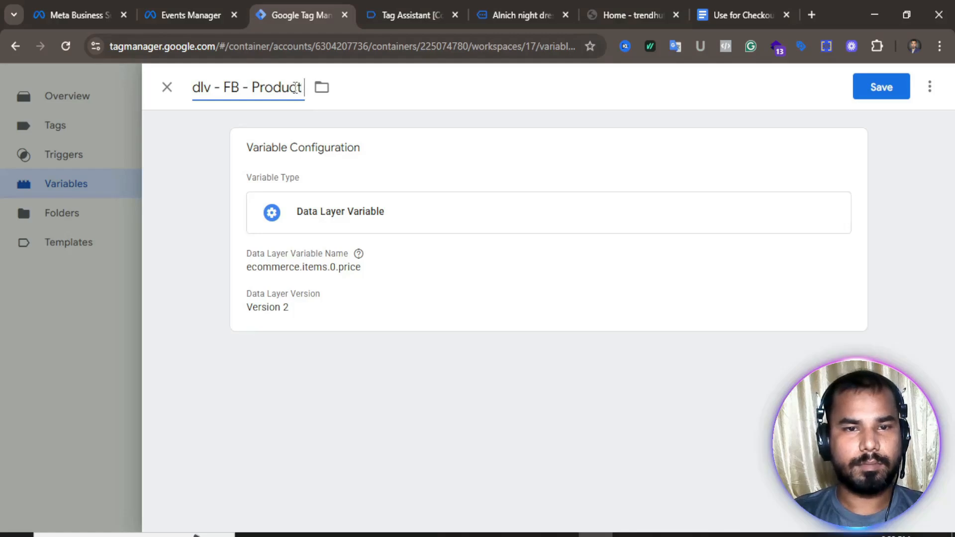
pyautogui.write(' price')
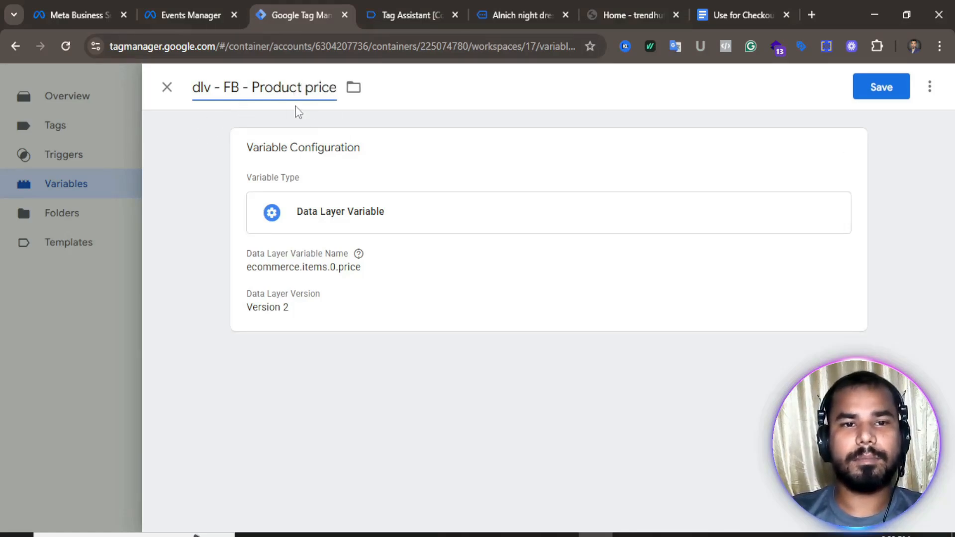
pyautogui.click(878, 86)
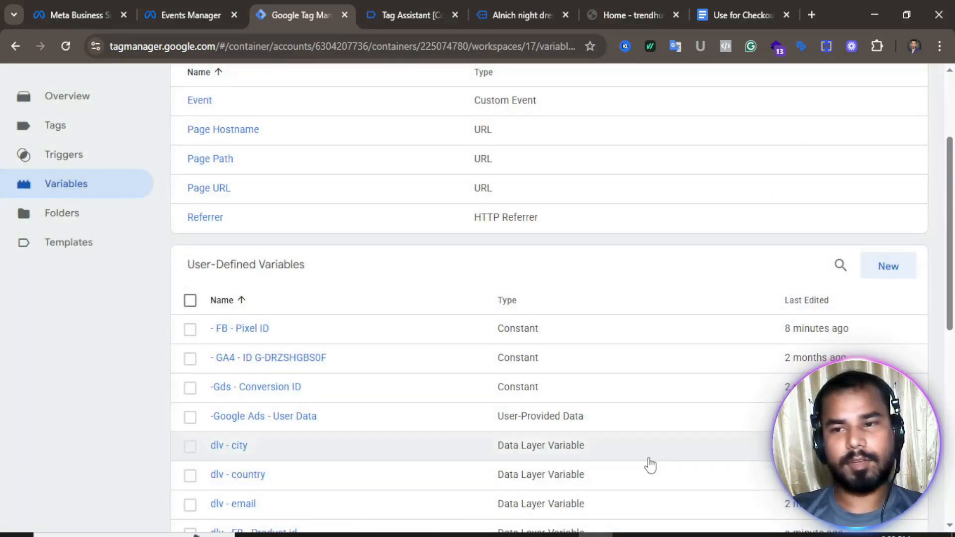
# - Start another user-defined variable and set its type to Data Layer Variable
pyautogui.click(892, 270)
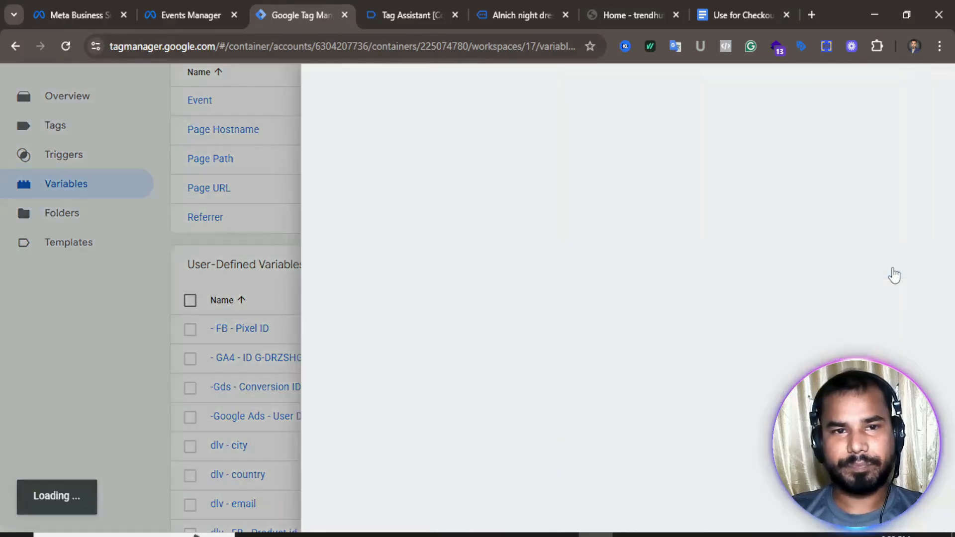
pyautogui.click(570, 221)
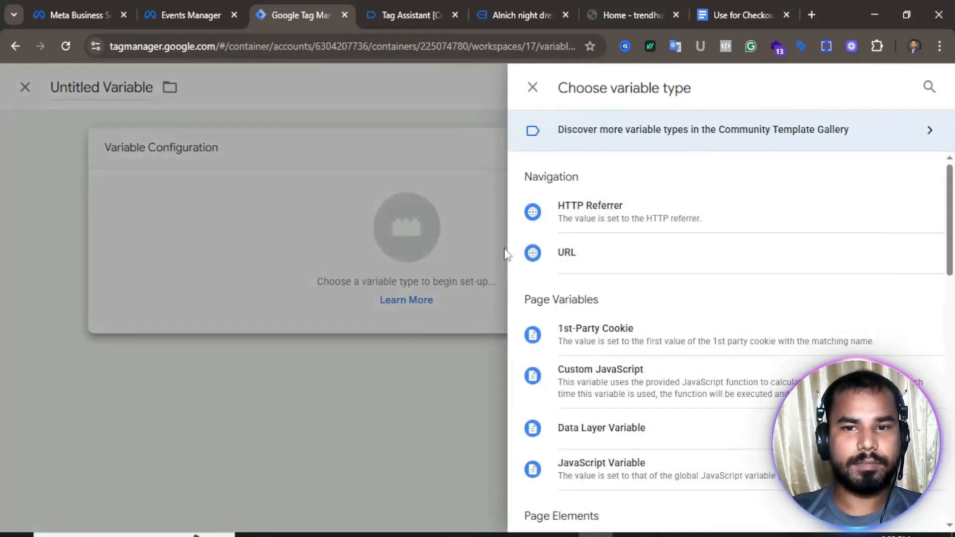
pyautogui.scroll(-2, 621, 360)
pyautogui.click(612, 355)
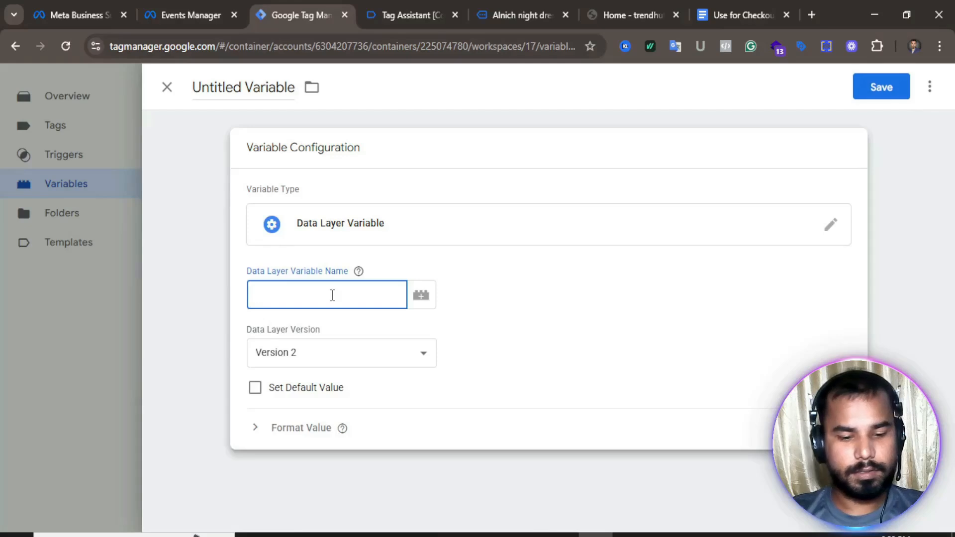
# - Build the Data Layer Variable Name "ecommerce.items.0." from the ecommerce and items entries in the clipboard history
pyautogui.press('super+v')
pyautogui.click(320, 255)
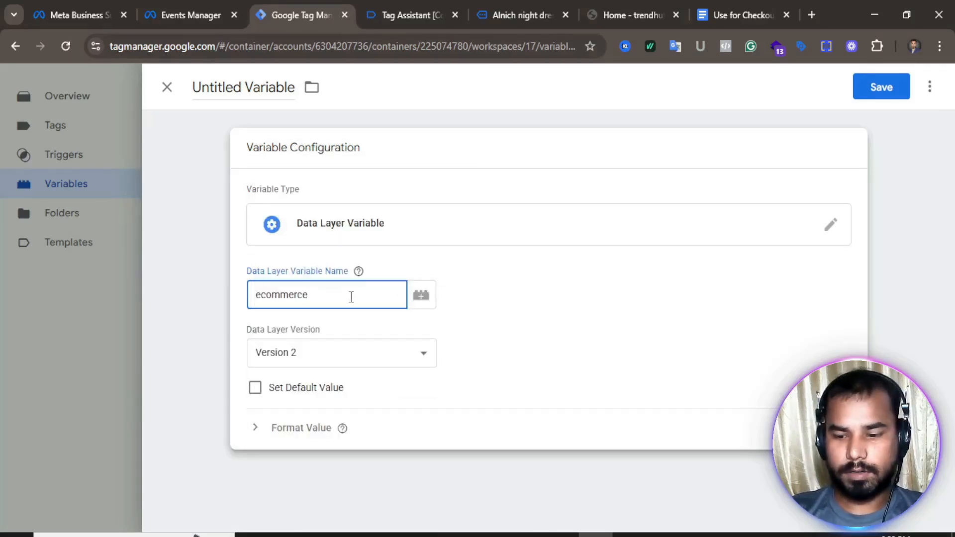
pyautogui.write('.')
pyautogui.press('super+v')
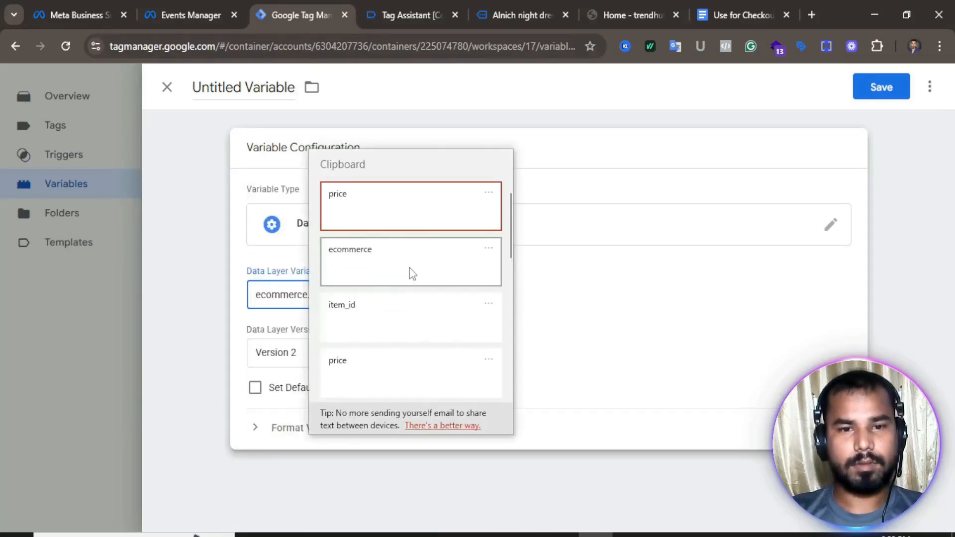
pyautogui.scroll(-2, 398, 336)
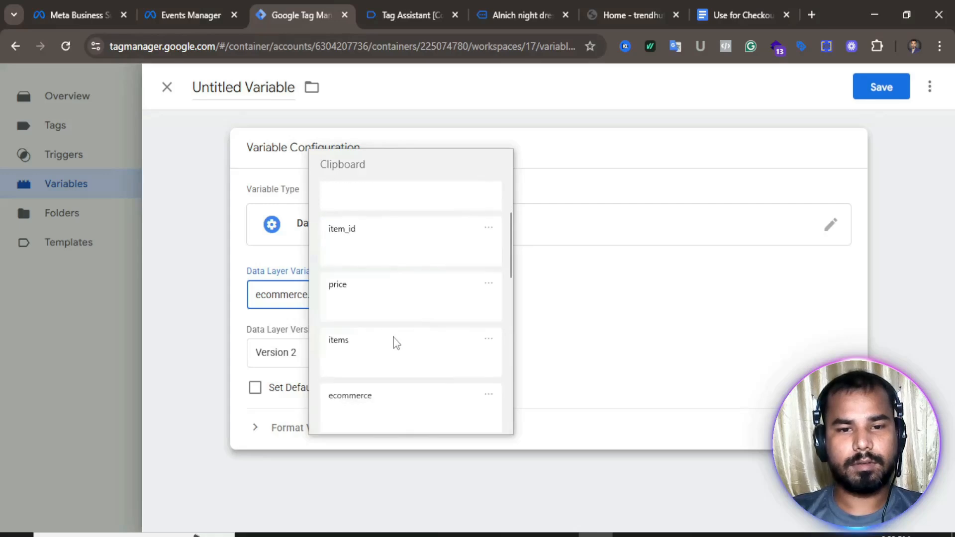
pyautogui.click(393, 342)
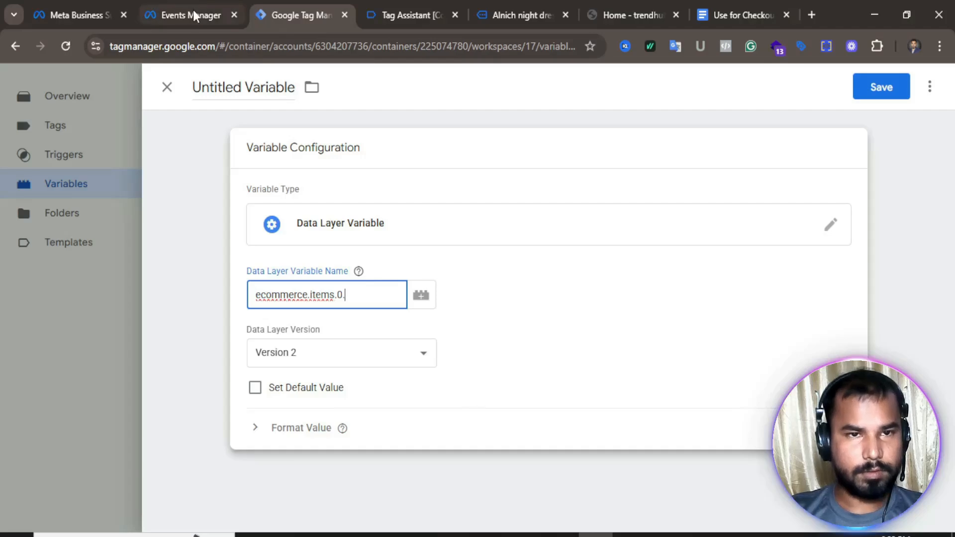
# - Copy the item_name key from Tag Assistant and complete the Data Layer Variable Name as "ecommerce.items.0.item_name"
pyautogui.click(410, 9)
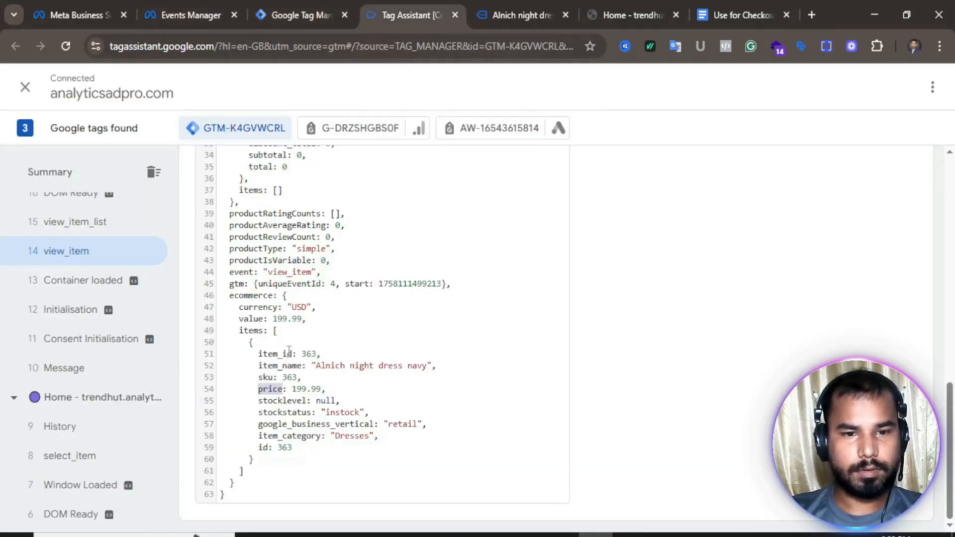
pyautogui.doubleClick(281, 370)
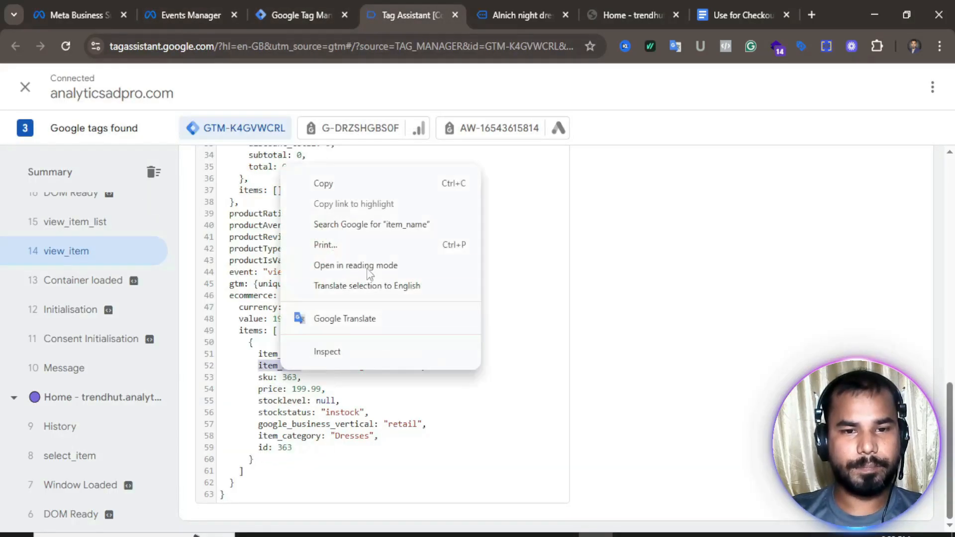
pyautogui.click(321, 184)
pyautogui.click(288, 10)
pyautogui.hotkey('ctrl', 'v')
pyautogui.moveTo(360, 273)
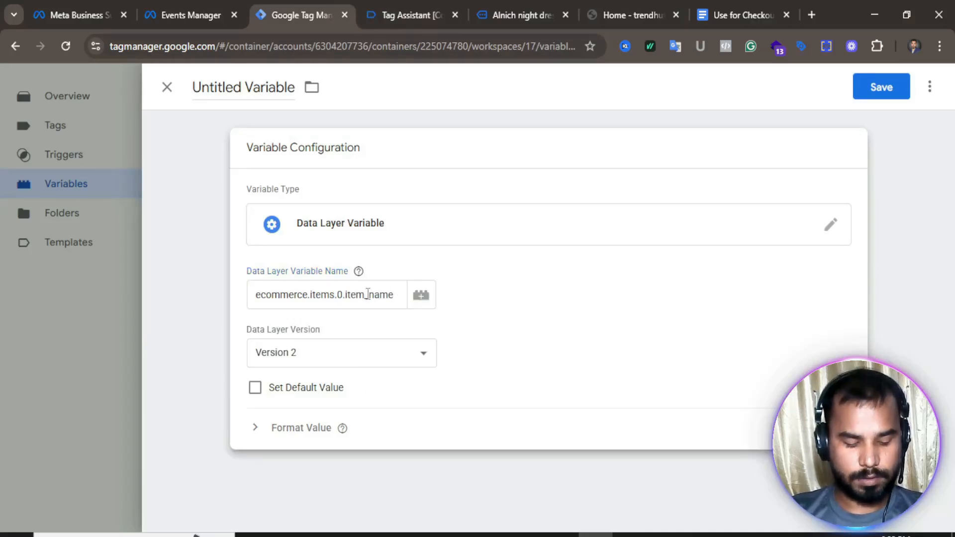
# - Name the item name variable "dlv - FB - Product name" and save it
pyautogui.click(294, 88)
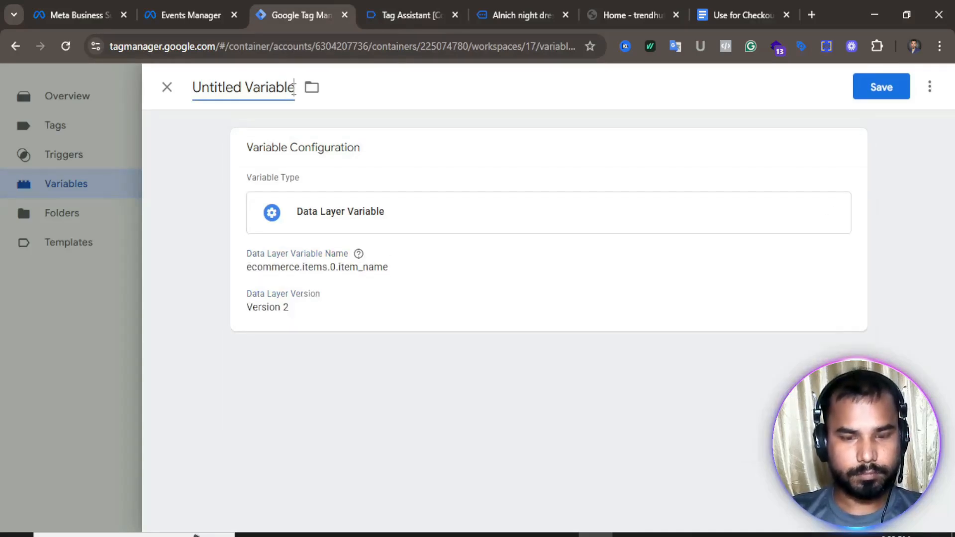
pyautogui.press('BackSpace')
pyautogui.press('BackSpace')
pyautogui.press('BackSpace')
pyautogui.press('BackSpace')
pyautogui.press('BackSpace')
pyautogui.press('BackSpace')
pyautogui.press('BackSpace')
pyautogui.press('BackSpace')
pyautogui.press('BackSpace')
pyautogui.press('BackSpace')
pyautogui.press('BackSpace')
pyautogui.press('BackSpace')
pyautogui.press('BackSpace')
pyautogui.press('BackSpace')
pyautogui.press('BackSpace')
pyautogui.press('BackSpace')
pyautogui.press('BackSpace')
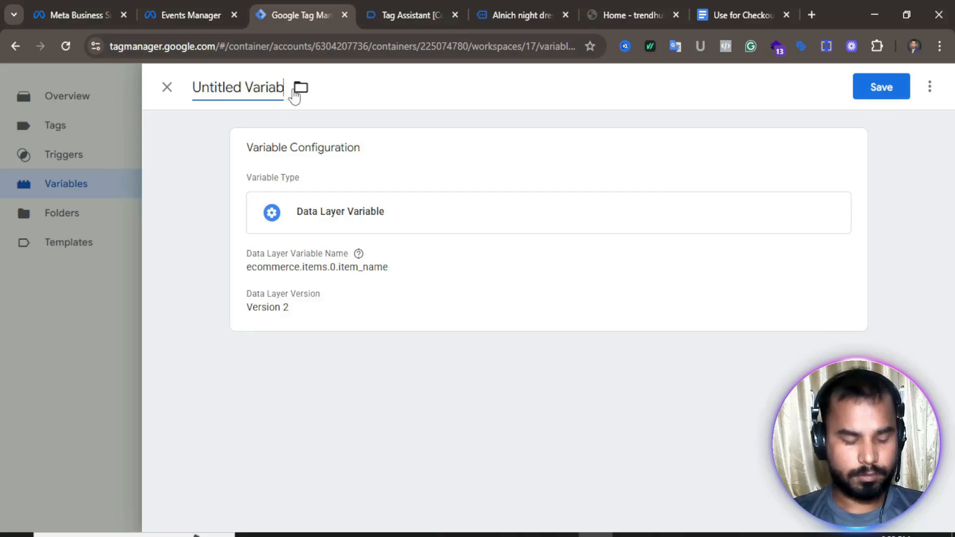
pyautogui.write('d')
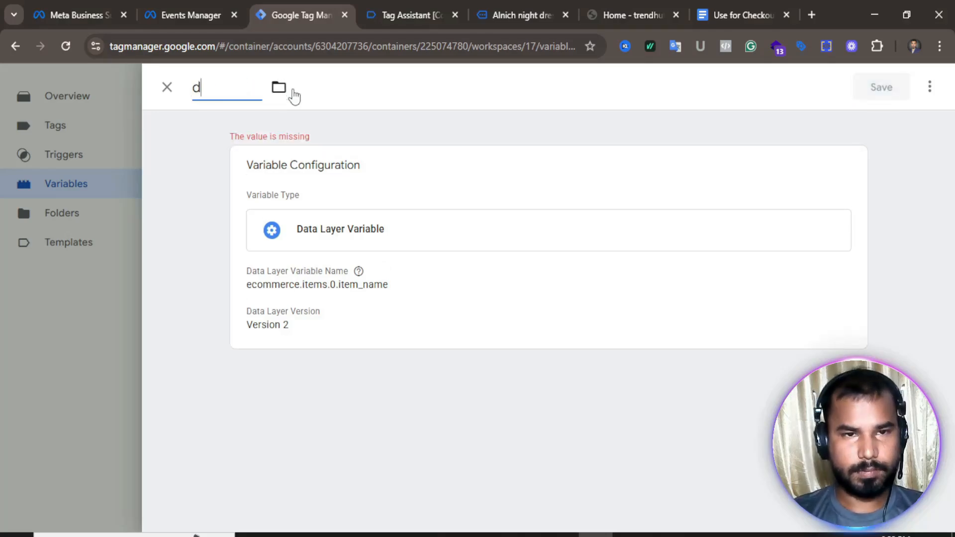
pyautogui.write('lv - ')
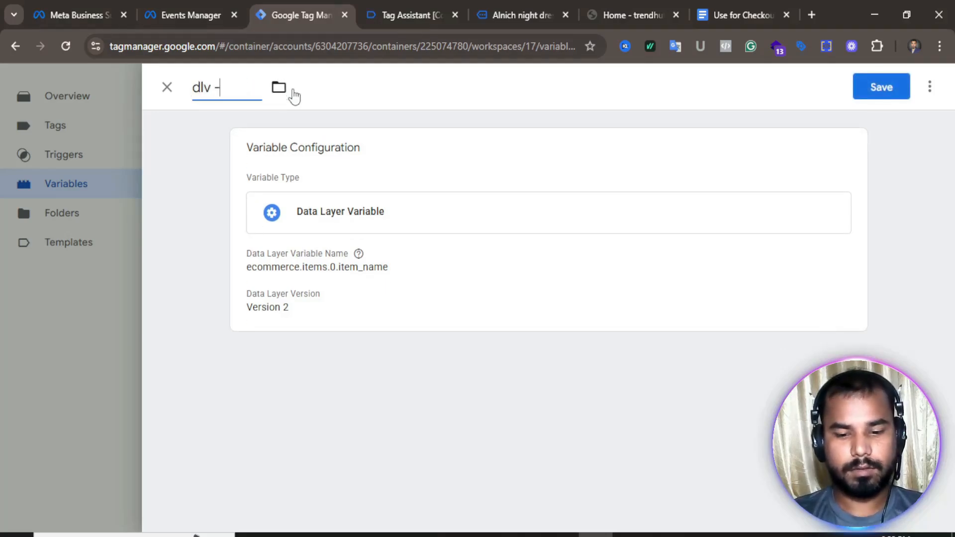
pyautogui.write('FB')
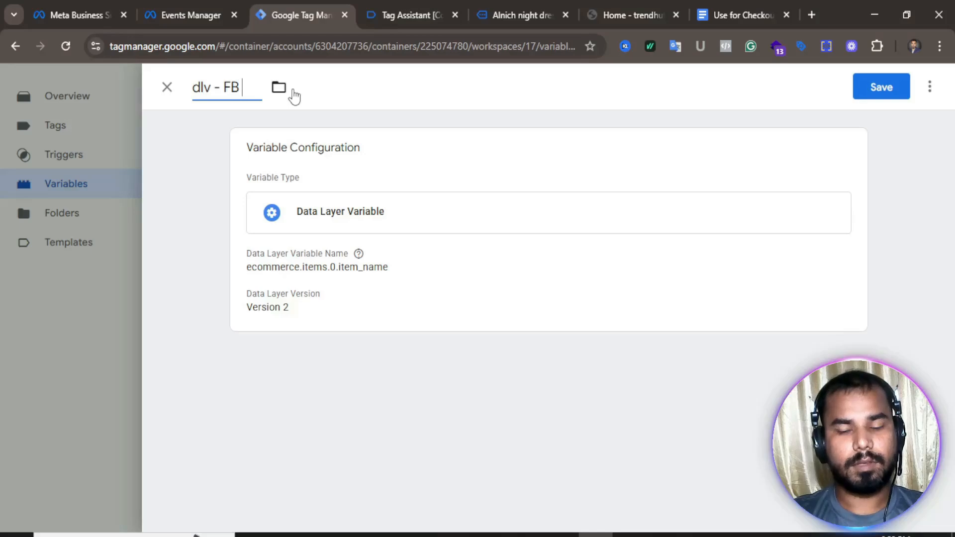
pyautogui.write(' - ')
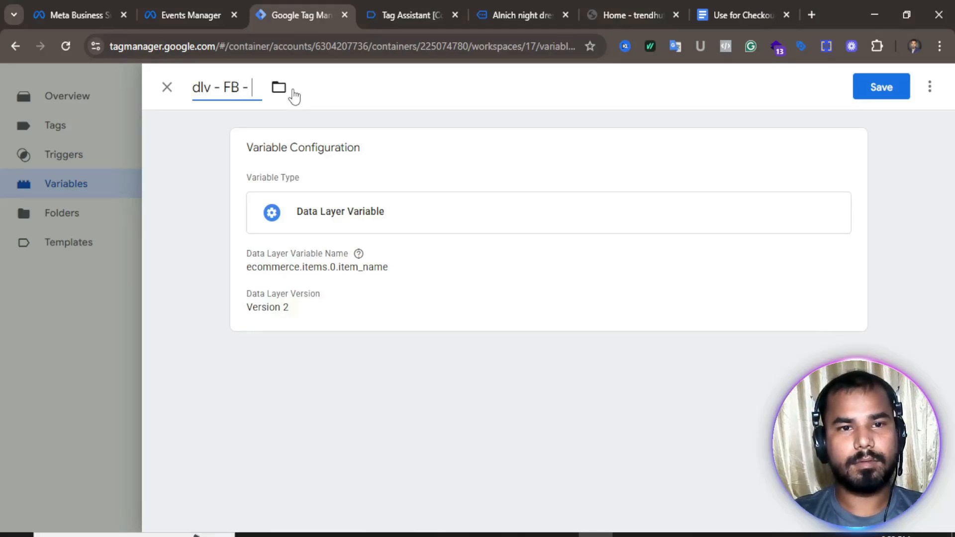
pyautogui.write('Product name')
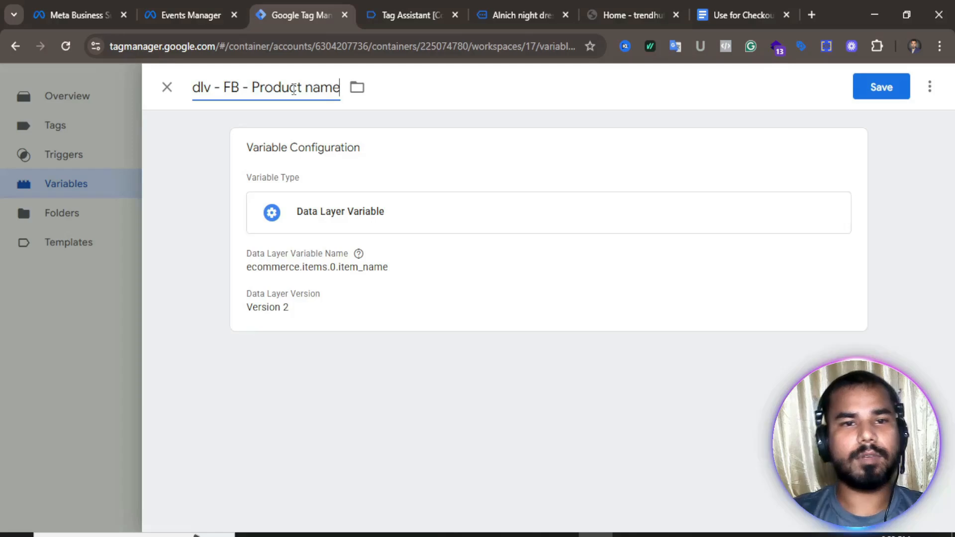
pyautogui.click(886, 95)
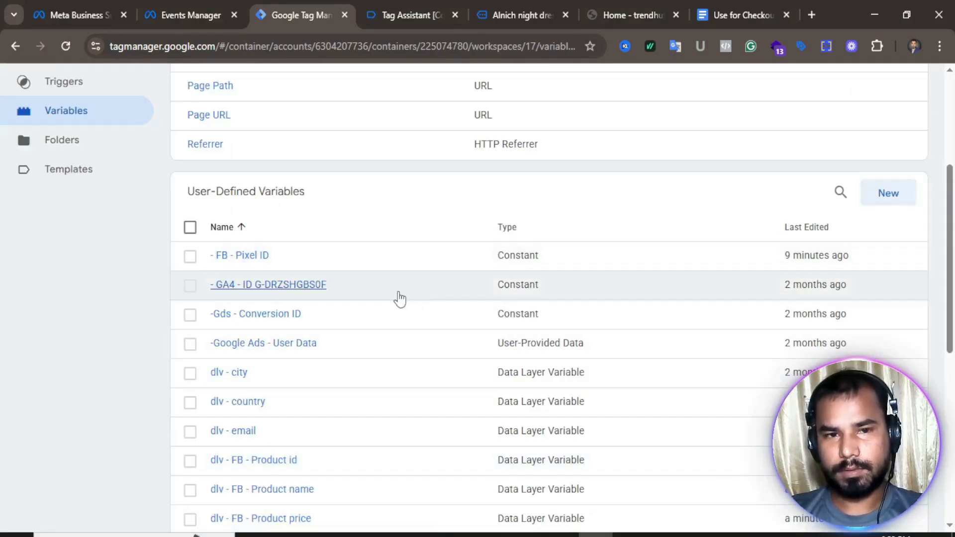
# - Create a new user-defined variable with the type Data Layer Variable
pyautogui.click(889, 201)
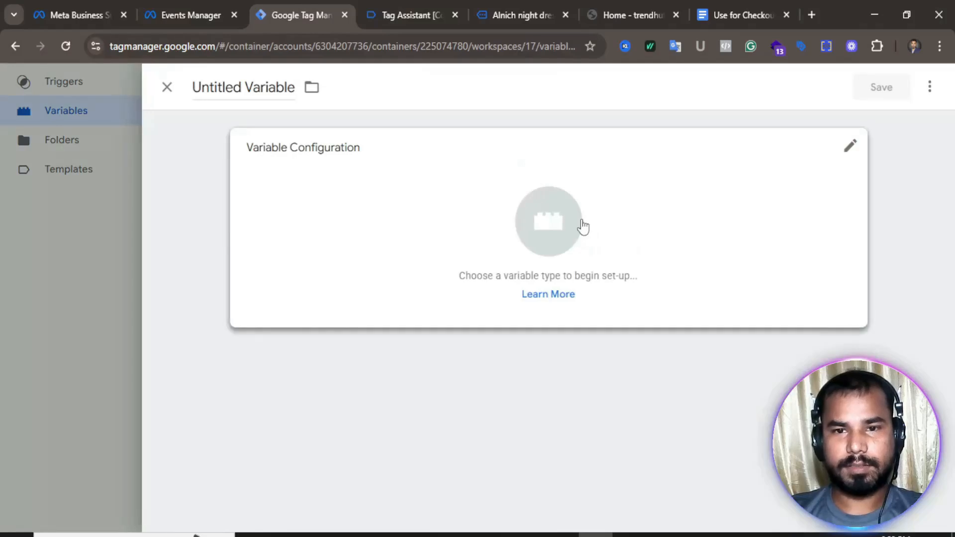
pyautogui.click(580, 225)
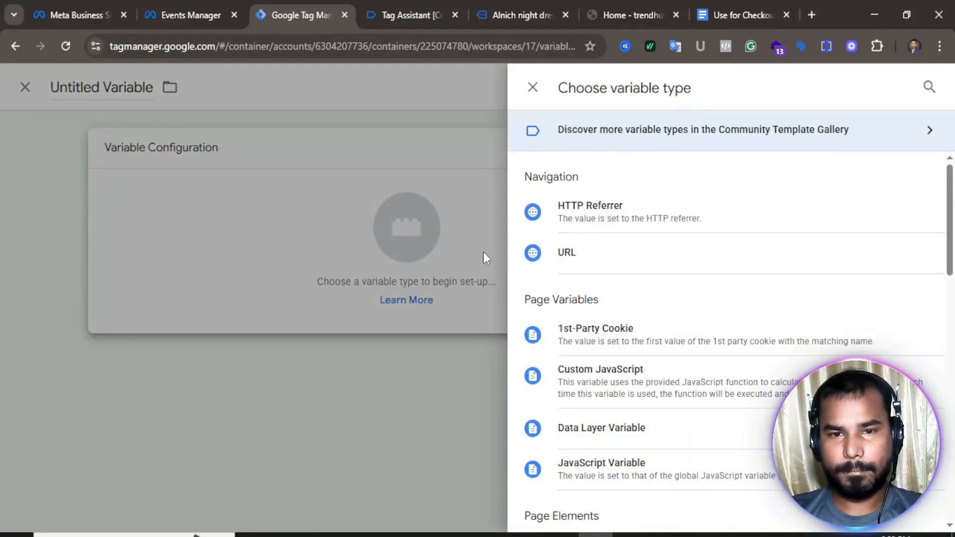
pyautogui.scroll(-2, 604, 398)
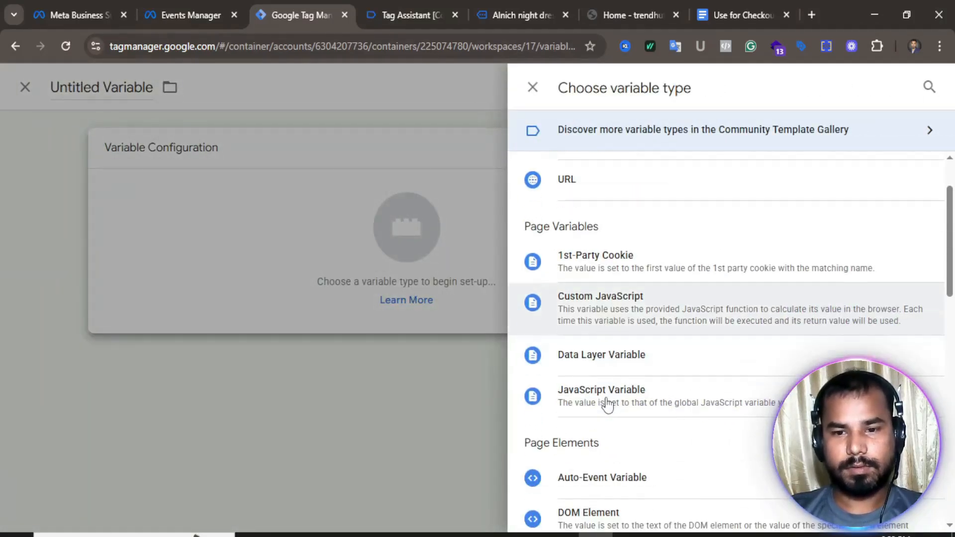
pyautogui.click(604, 365)
# - Set the Data Layer Variable Name to "ecommerce.currency", using the ecommerce clipboard entry and the currency key copied from Tag Assistant
pyautogui.click(342, 298)
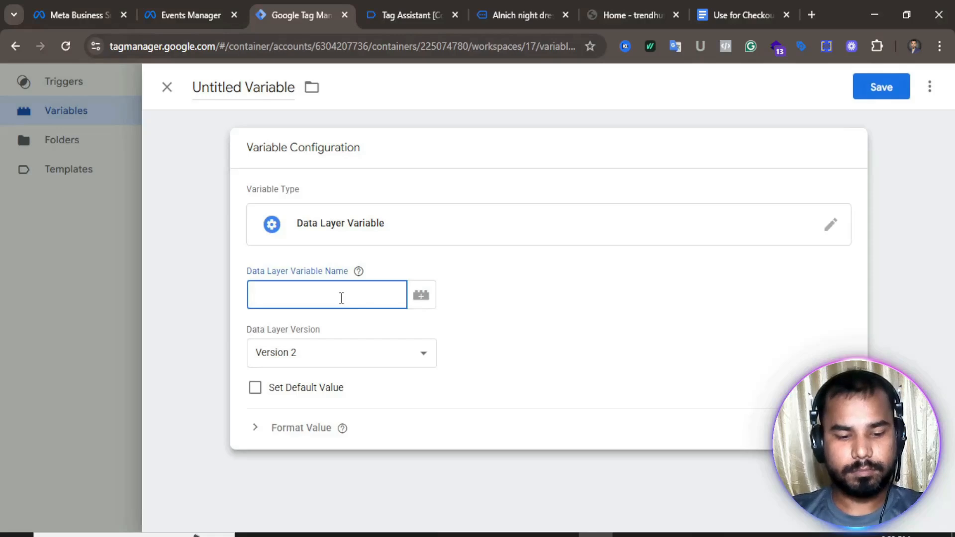
pyautogui.press('super+v')
pyautogui.click(346, 307)
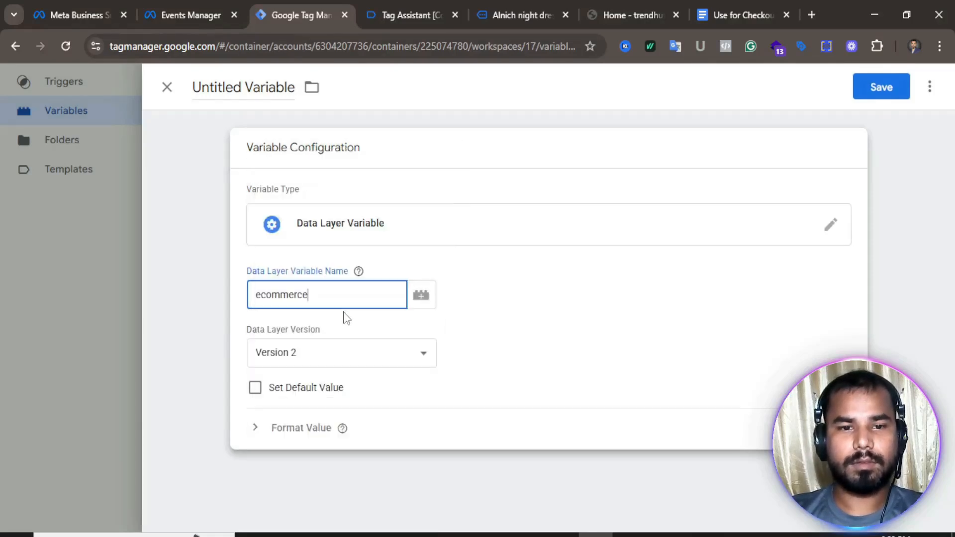
pyautogui.write('.')
pyautogui.click(421, 14)
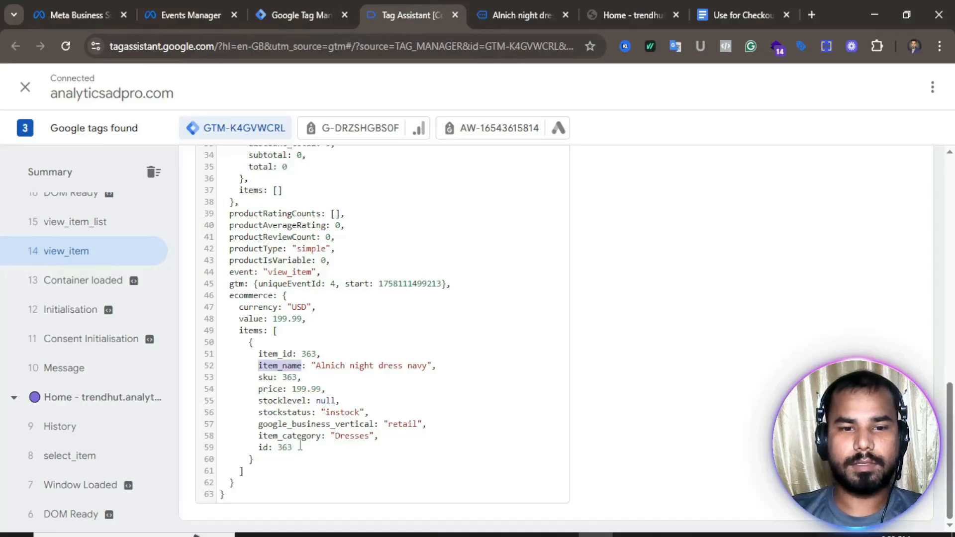
pyautogui.doubleClick(267, 307)
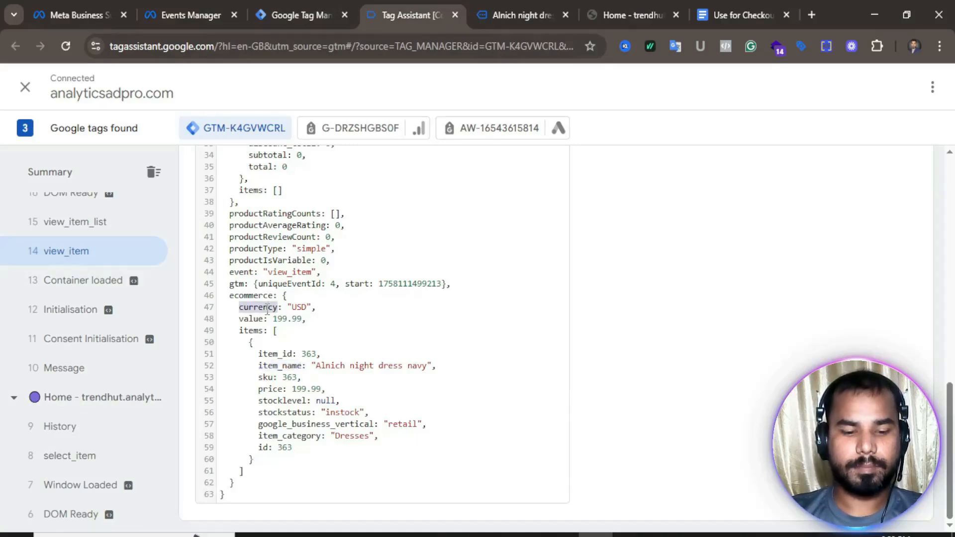
pyautogui.rightClick(267, 309)
pyautogui.click(305, 327)
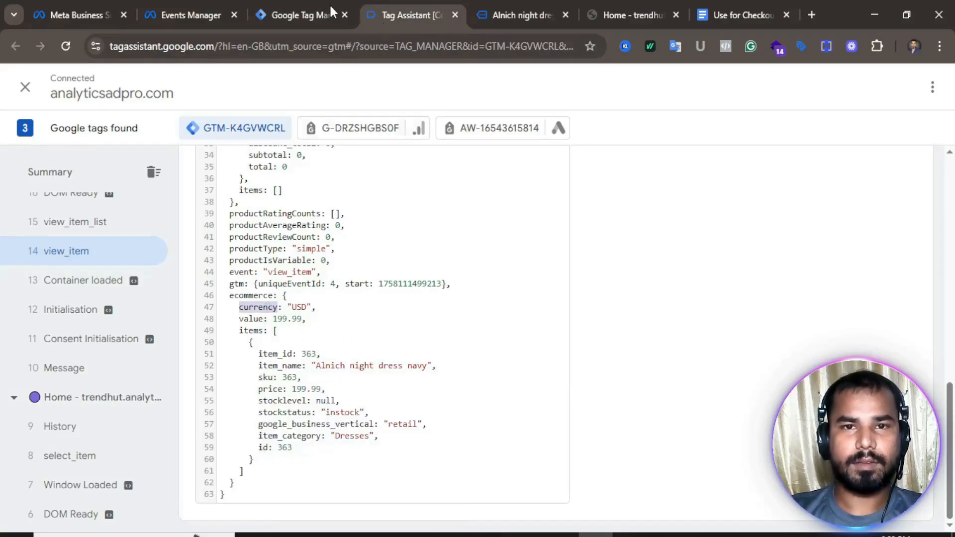
pyautogui.click(298, 4)
pyautogui.click(341, 292)
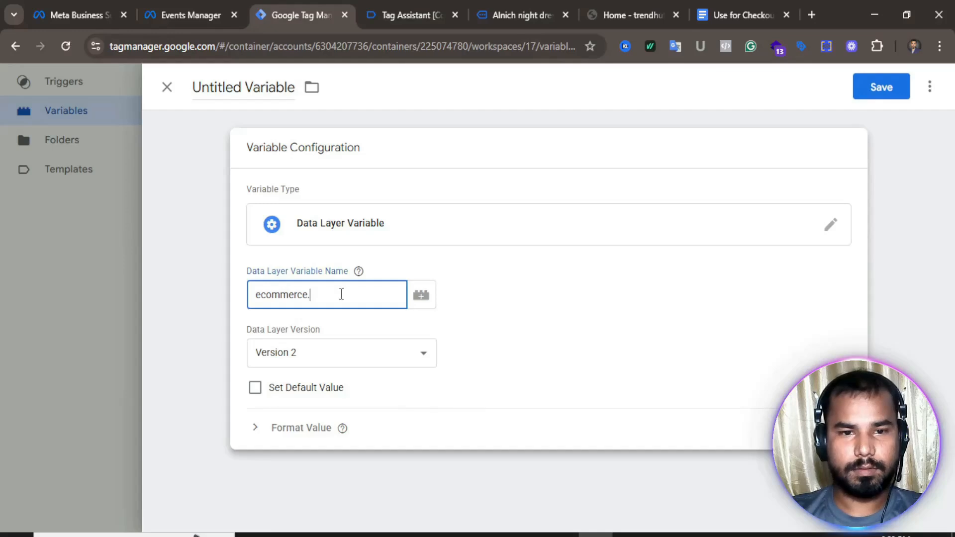
pyautogui.hotkey('ctrl', 'v')
# - Name the currency variable "dlv - FB - Currency" and save it
pyautogui.click(295, 88)
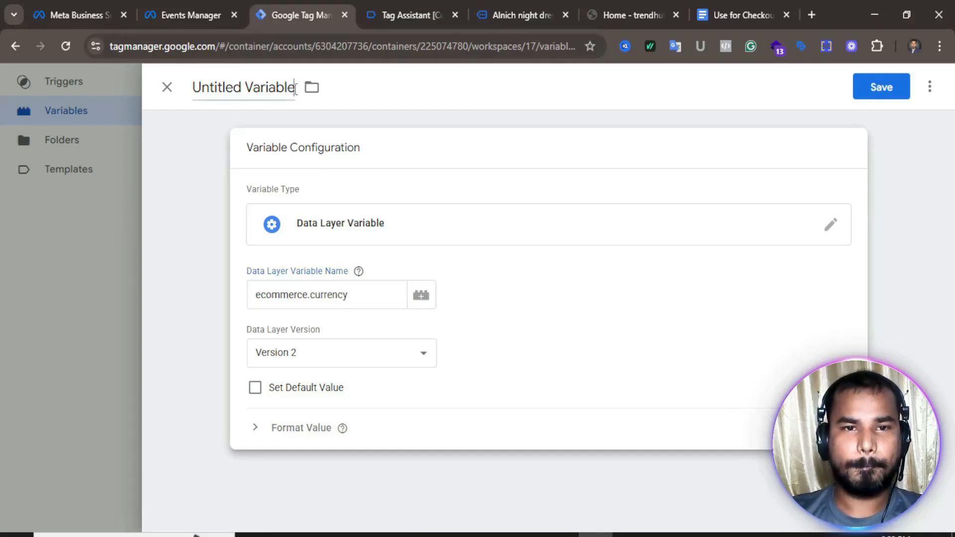
pyautogui.press('BackSpace')
pyautogui.press('BackSpace')
pyautogui.press('BackSpace')
pyautogui.press('BackSpace')
pyautogui.press('BackSpace')
pyautogui.press('BackSpace')
pyautogui.press('BackSpace')
pyautogui.press('BackSpace')
pyautogui.press('BackSpace')
pyautogui.press('BackSpace')
pyautogui.press('BackSpace')
pyautogui.press('BackSpace')
pyautogui.press('BackSpace')
pyautogui.press('BackSpace')
pyautogui.press('BackSpace')
pyautogui.press('BackSpace')
pyautogui.press('BackSpace')
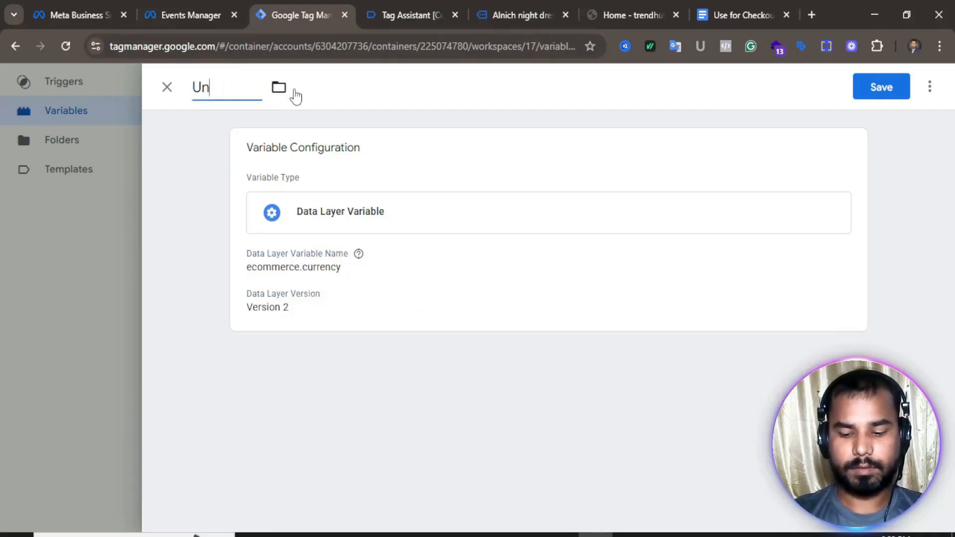
pyautogui.write('s')
pyautogui.press('BackSpace')
pyautogui.write('dlv -')
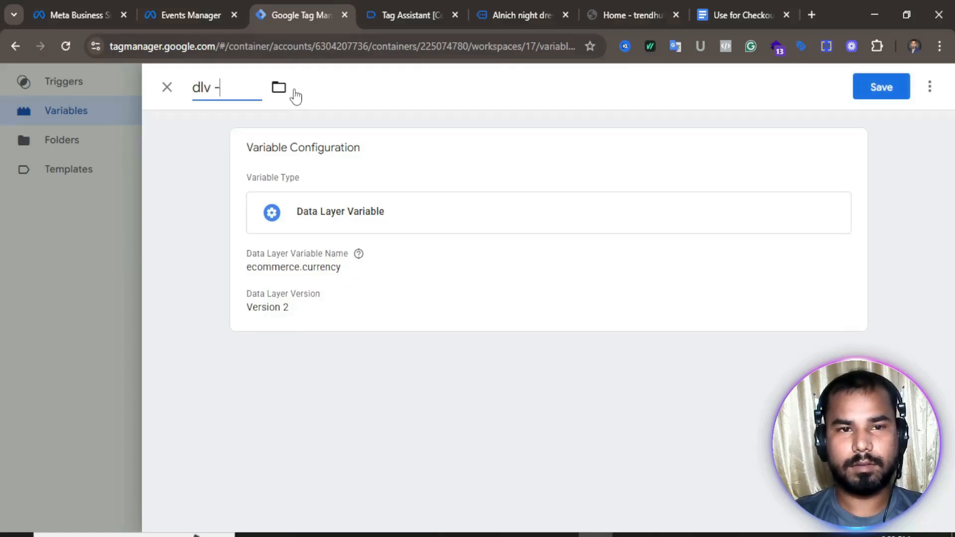
pyautogui.write(' FB')
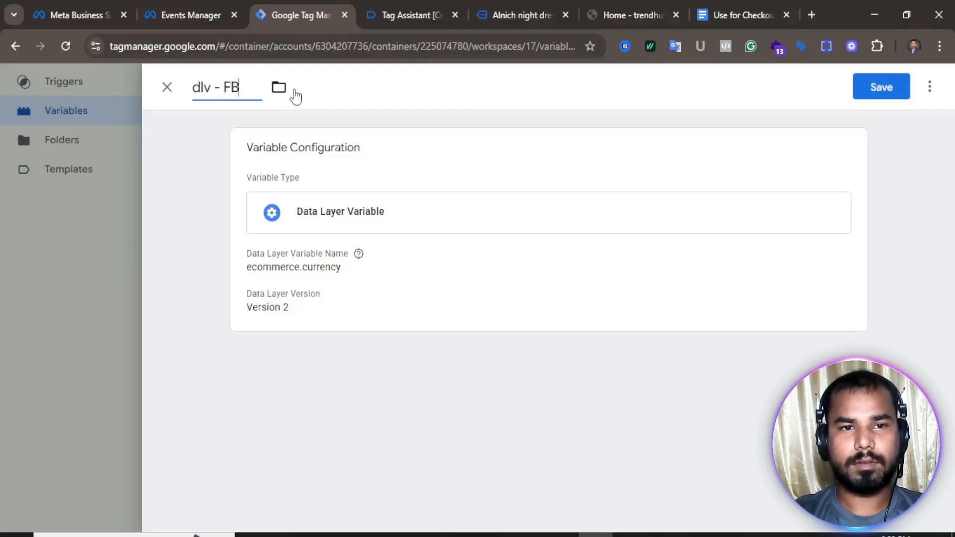
pyautogui.write(' - Cu')
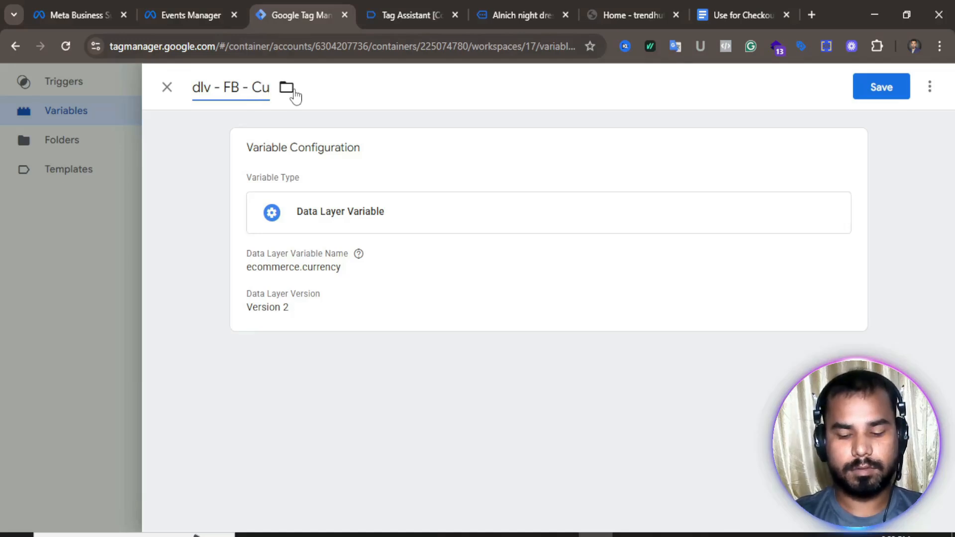
pyautogui.write('rr')
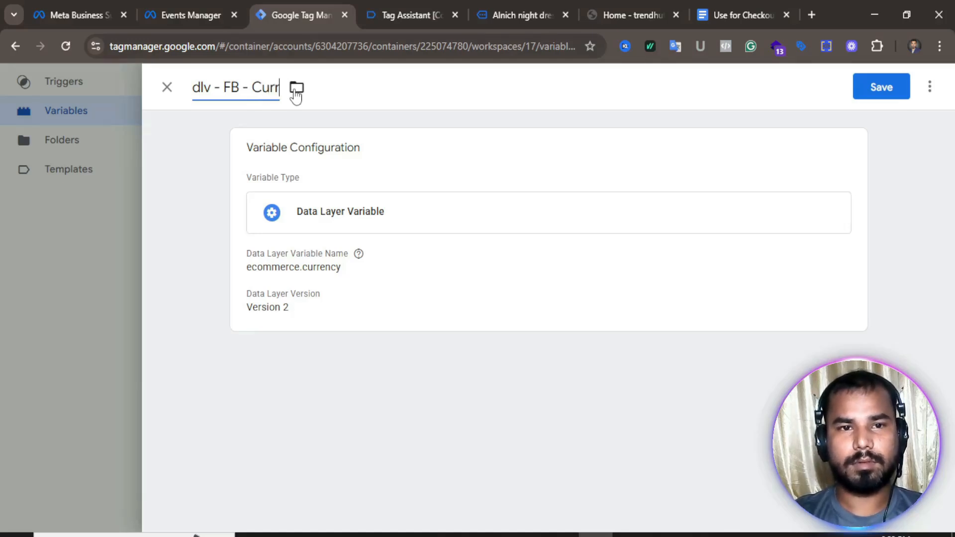
pyautogui.write('ency')
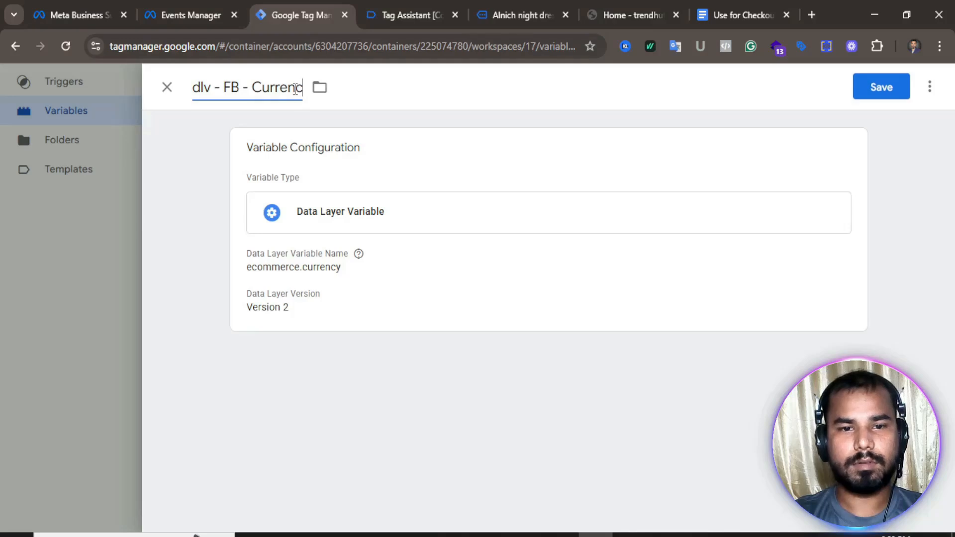
pyautogui.click(872, 88)
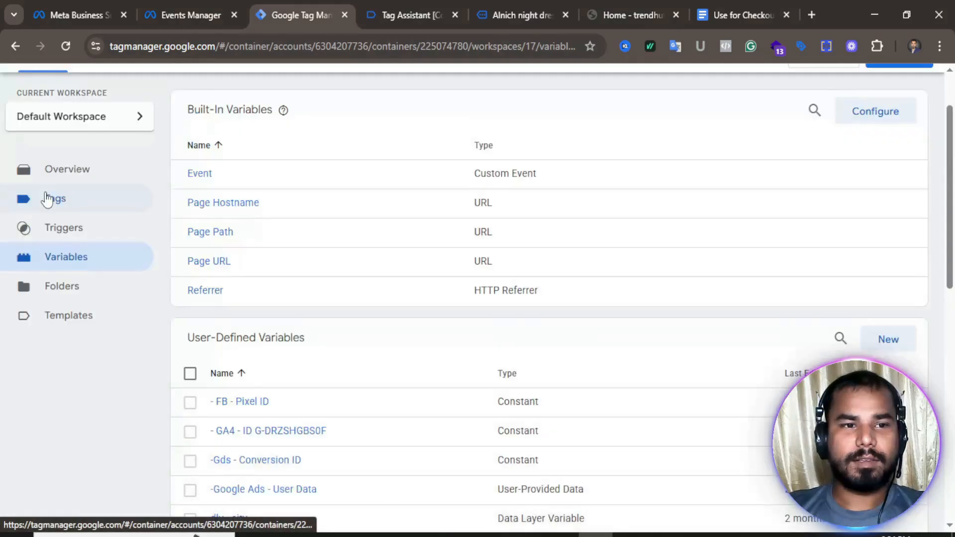
# - Open the "FB - ViewContent - Tag" from the tags list and put its tag configuration into edit mode
pyautogui.click(47, 199)
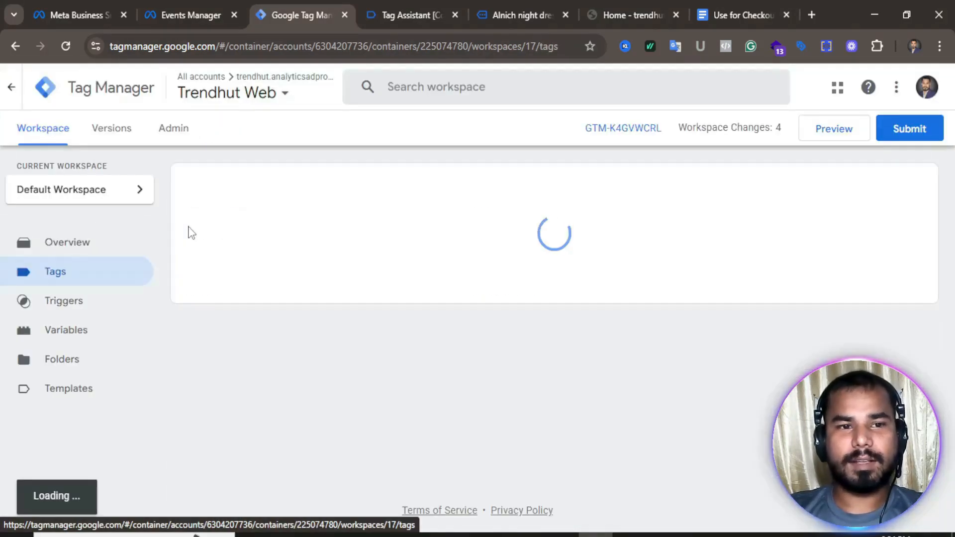
pyautogui.scroll(-2, 296, 348)
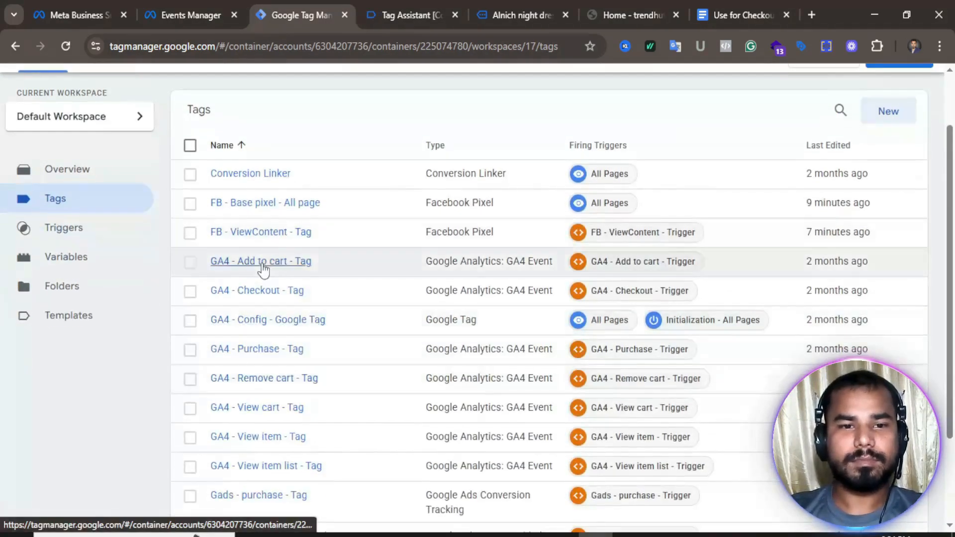
pyautogui.click(278, 242)
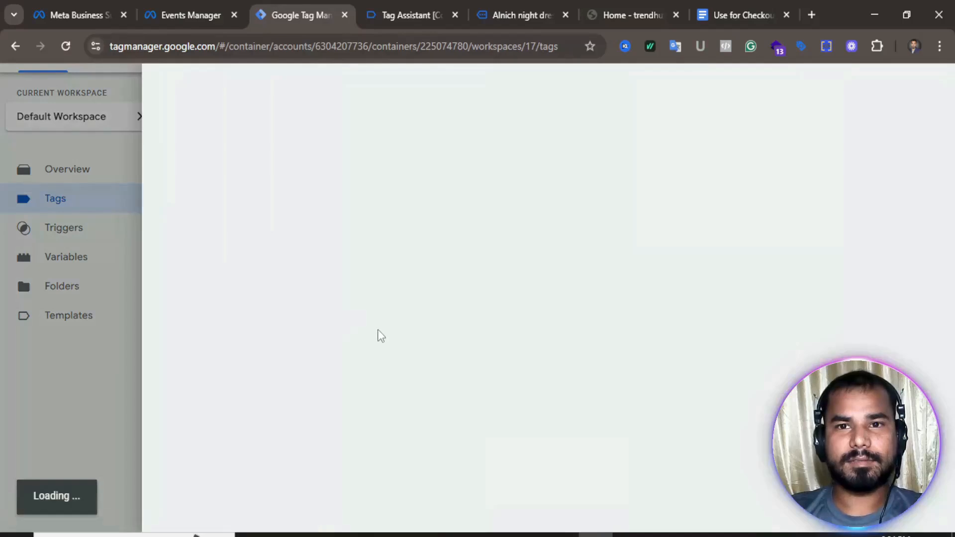
pyautogui.scroll(-5, 497, 308)
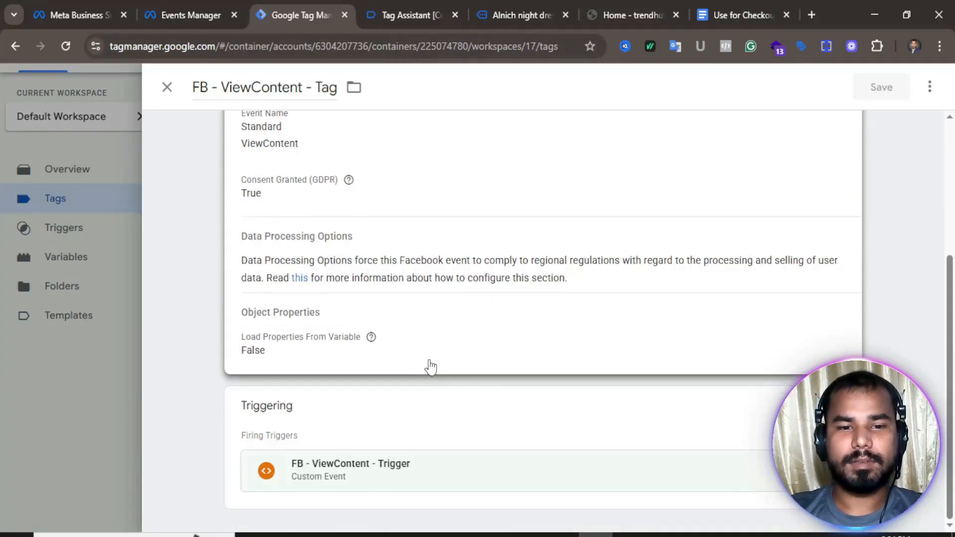
pyautogui.click(545, 348)
# - Expand the ViewContent tag's Object Properties and add an empty property row
pyautogui.scroll(-3, 547, 313)
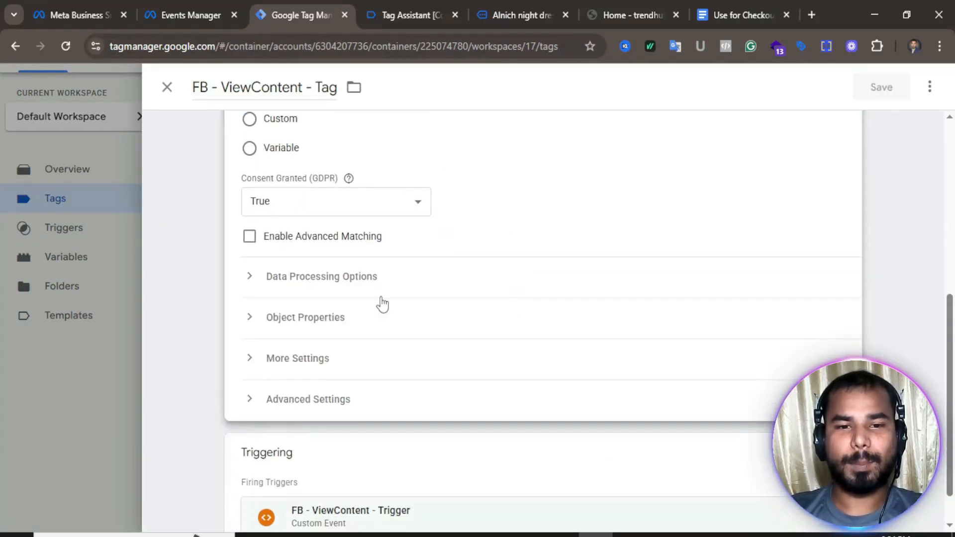
pyautogui.click(323, 321)
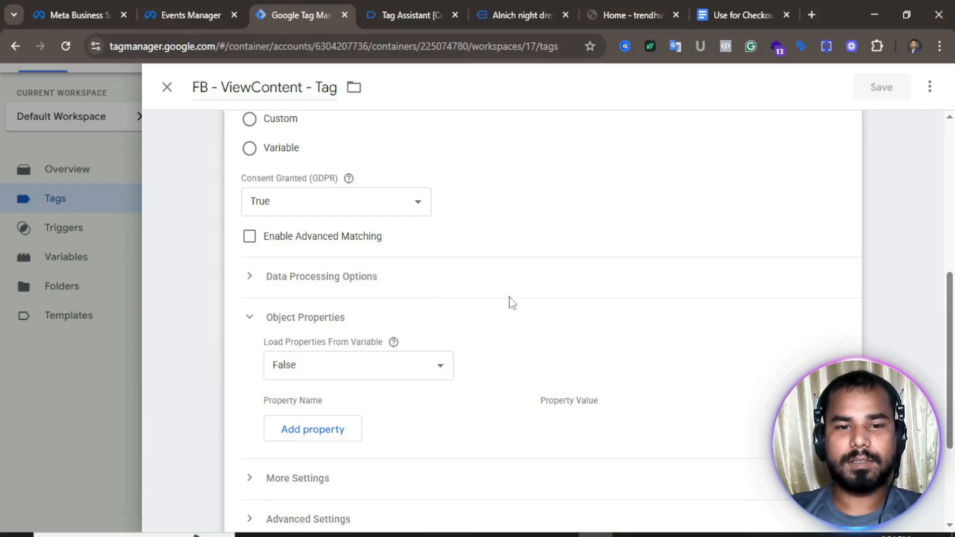
pyautogui.scroll(-2, 506, 301)
pyautogui.scroll(-2, 505, 301)
pyautogui.click(324, 283)
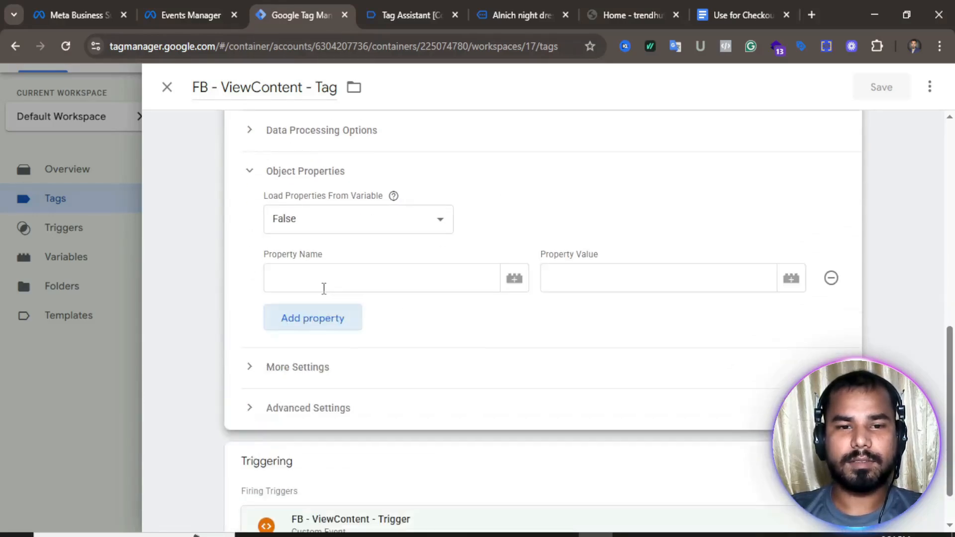
# - Add two more empty object property rows and fill the first row with the property content_type and the value product
pyautogui.click(324, 325)
pyautogui.click(329, 350)
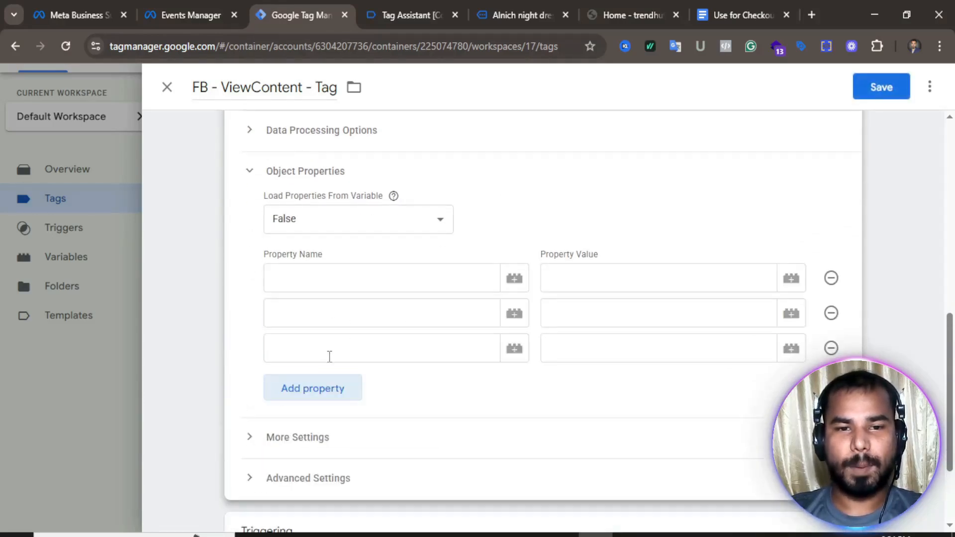
pyautogui.click(367, 276)
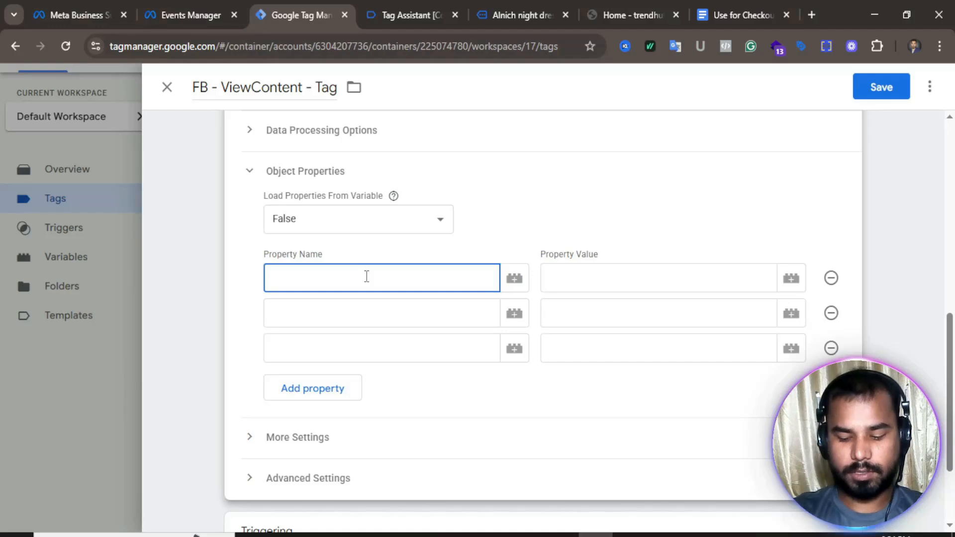
pyautogui.write('content')
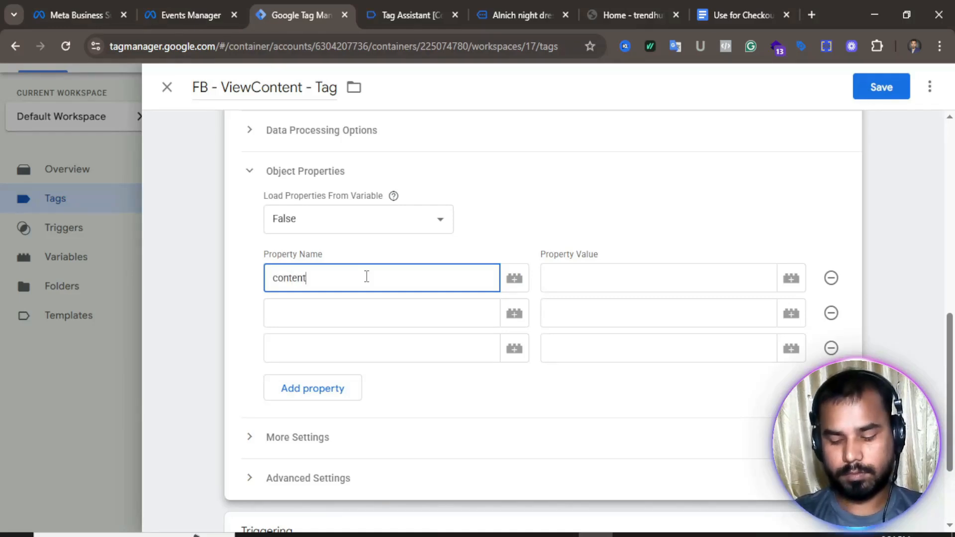
pyautogui.write('_type')
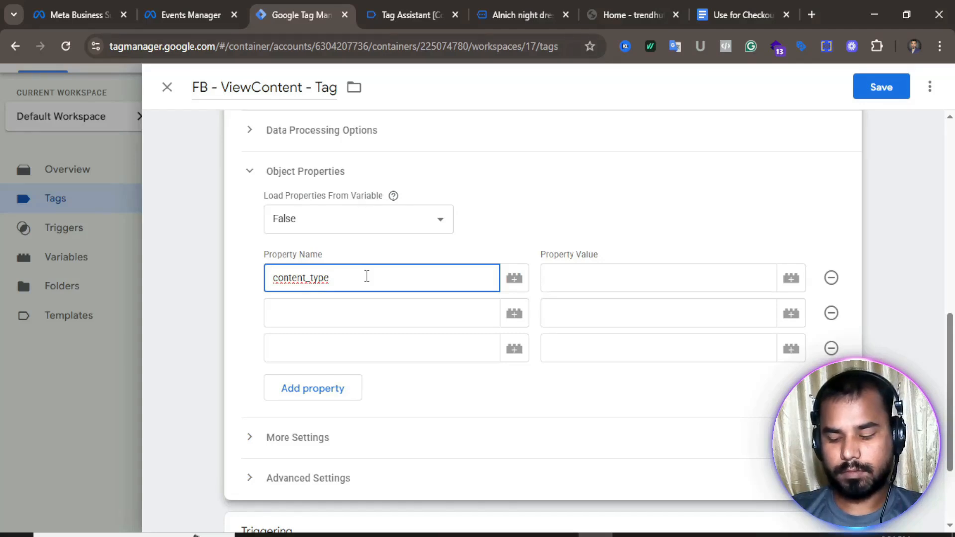
pyautogui.click(628, 284)
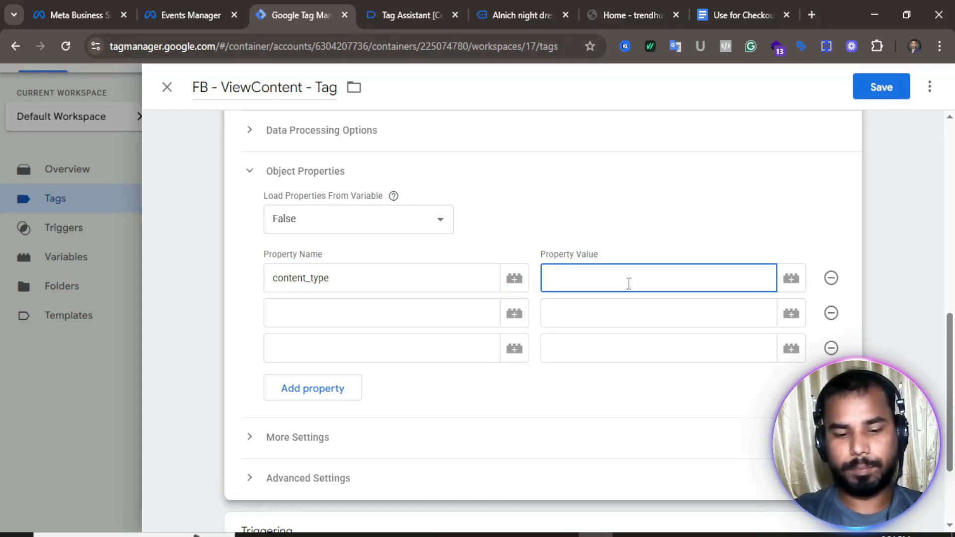
pyautogui.write('product')
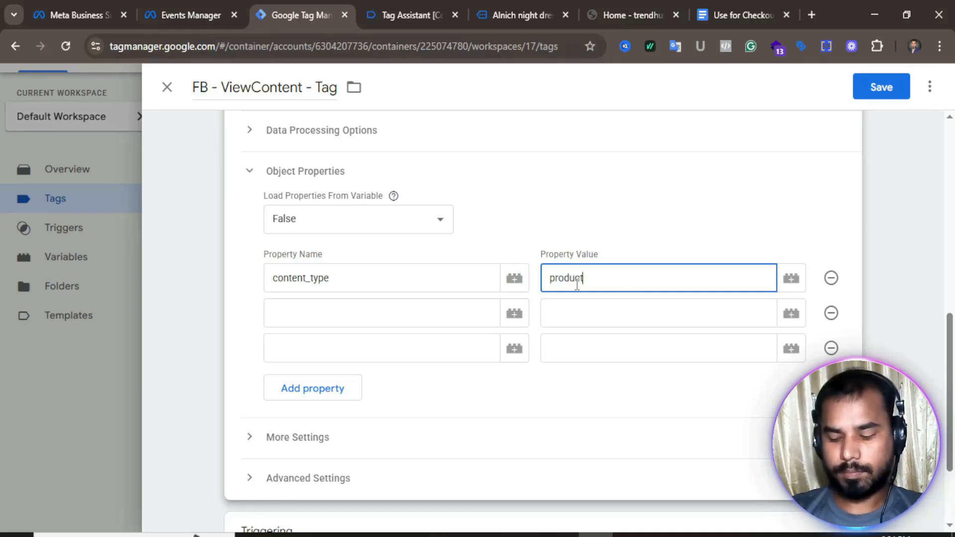
# - Fill the second object property row with the name content_name and the variable {{dlv - FB - Product name}} as its value
pyautogui.click(391, 319)
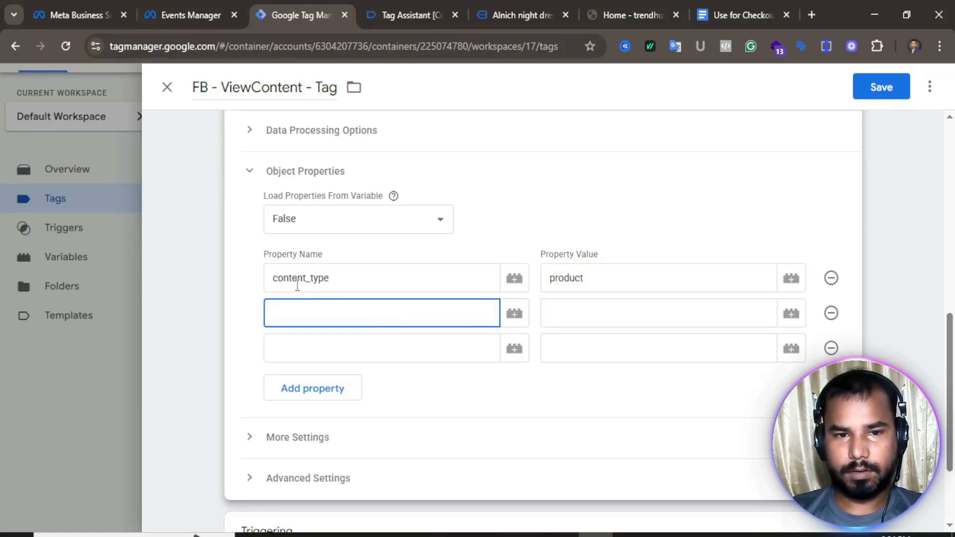
pyautogui.write('content_')
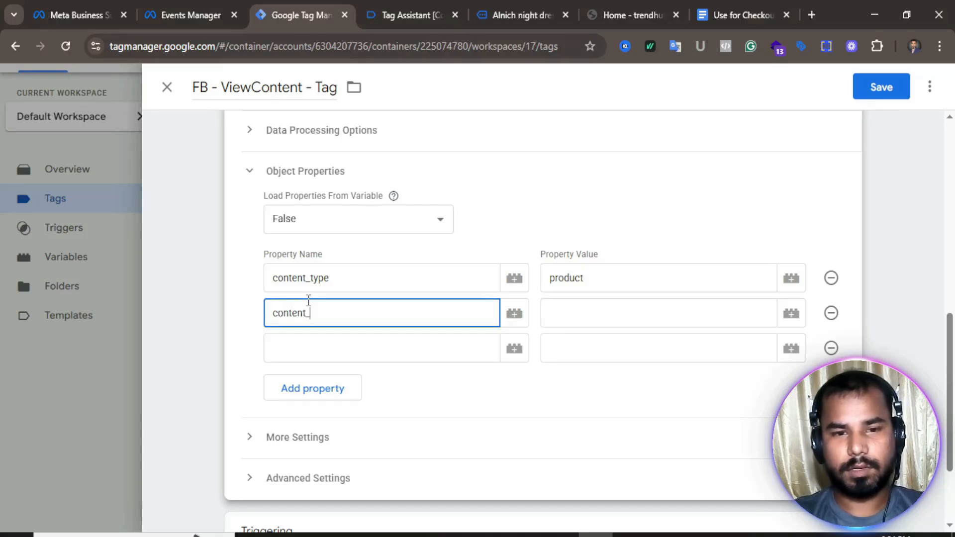
pyautogui.write('name')
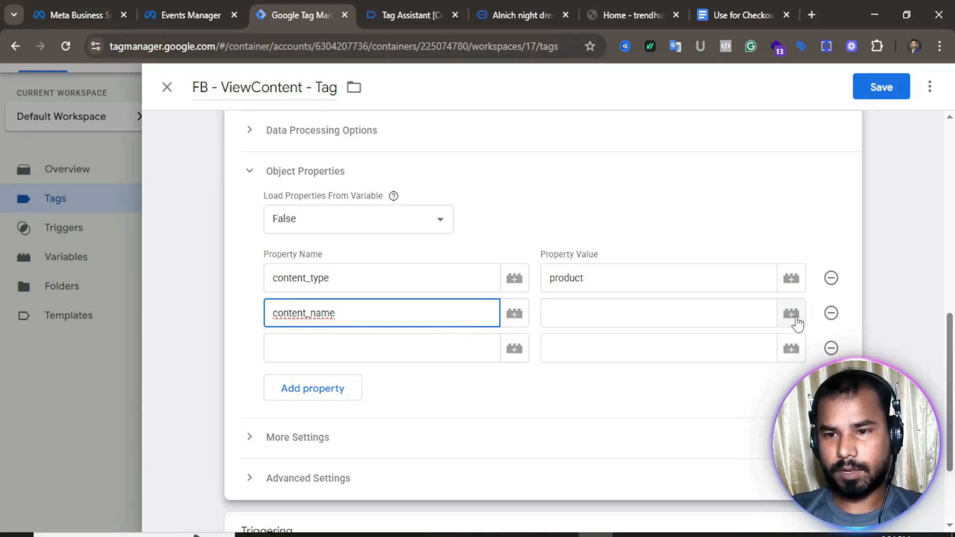
pyautogui.click(745, 318)
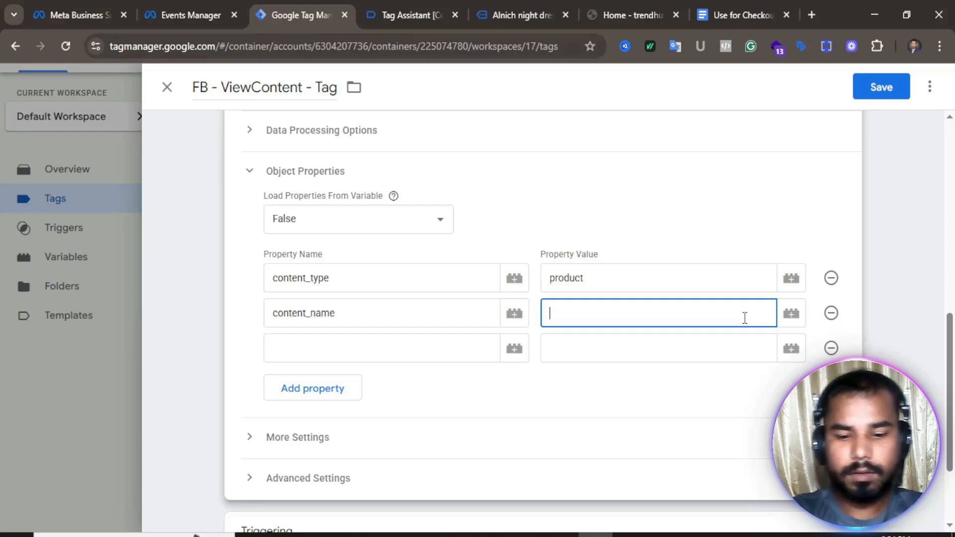
pyautogui.write('{{')
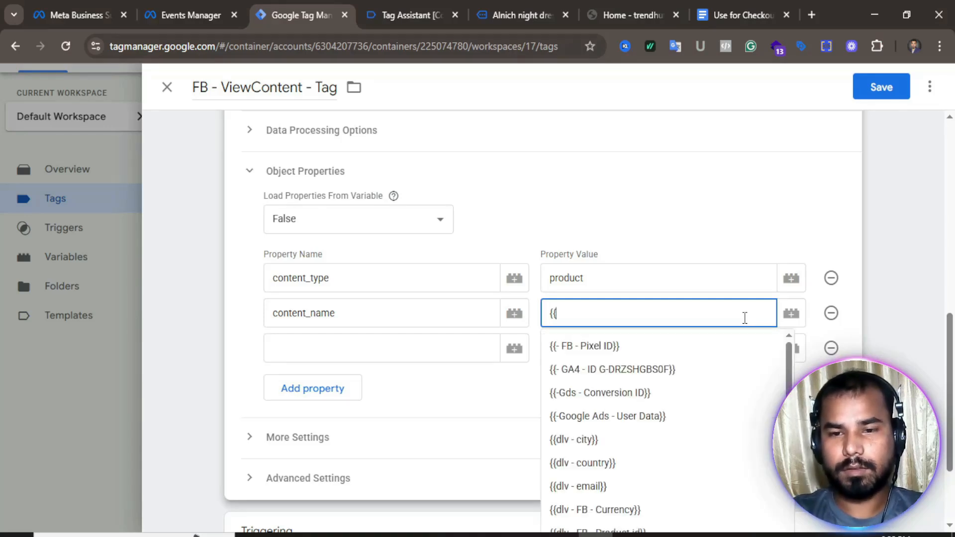
pyautogui.scroll(-2, 744, 324)
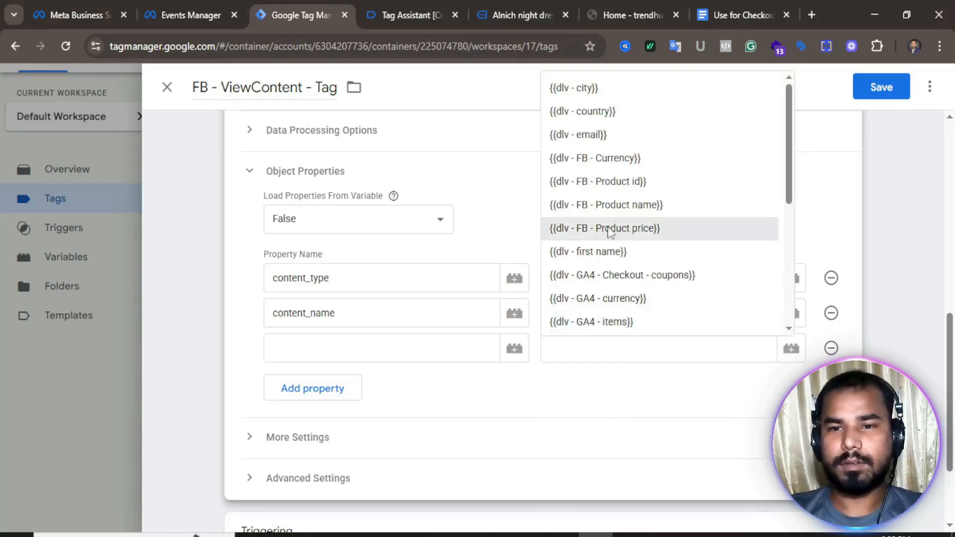
pyautogui.click(618, 211)
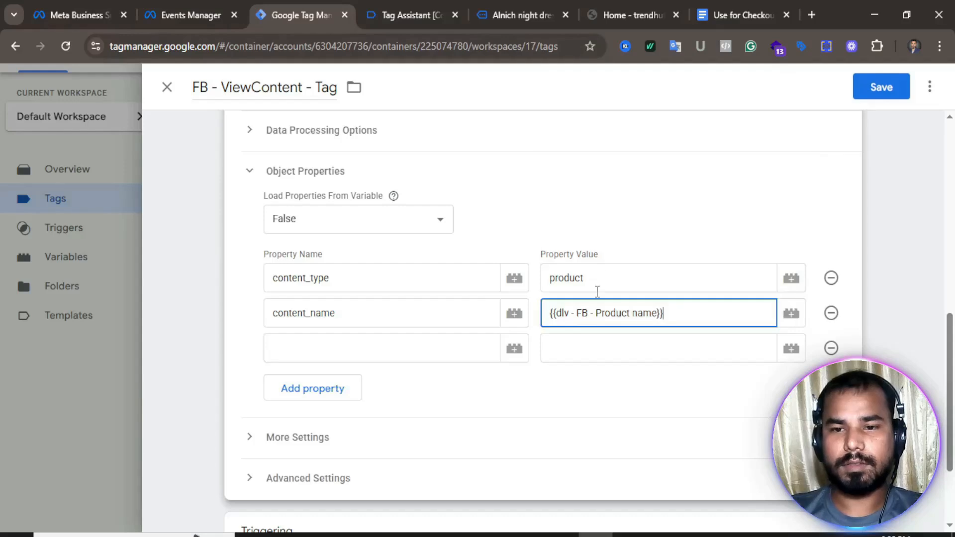
# - Name the third object property content_ids and start entering its property value
pyautogui.click(419, 353)
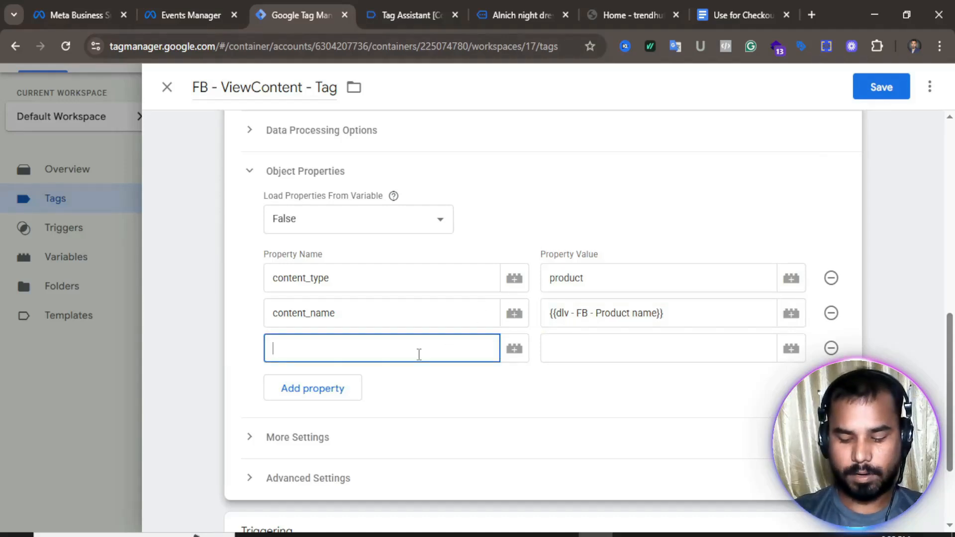
pyautogui.write('content')
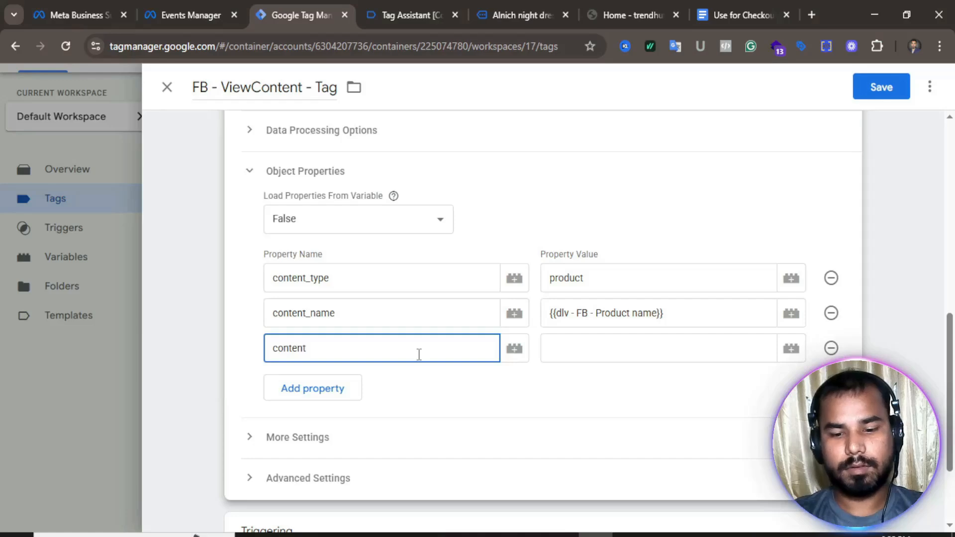
pyautogui.write('_ids')
pyautogui.click(623, 349)
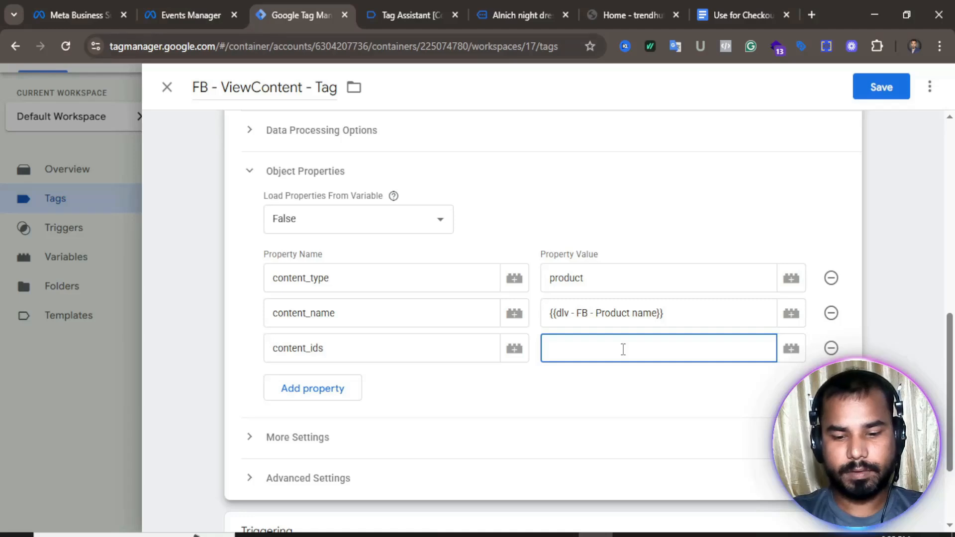
# - Set the content_ids property's value to the variable {{dlv - FB - Product id}}
pyautogui.write('{{d')
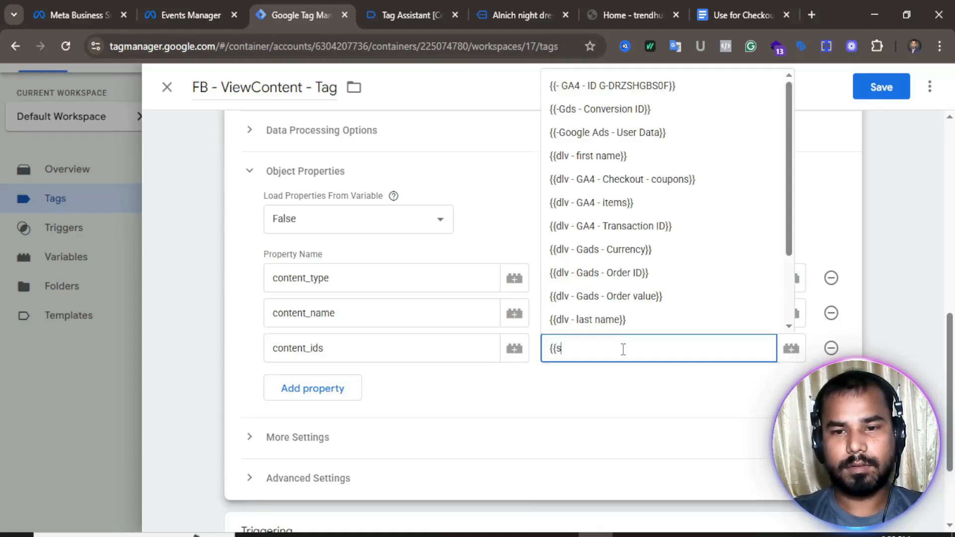
pyautogui.write('lv')
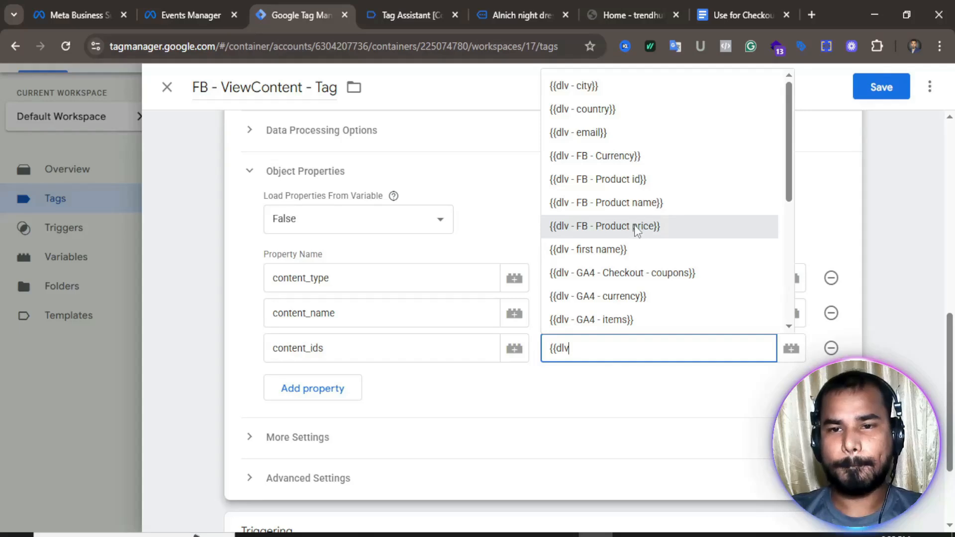
pyautogui.click(627, 184)
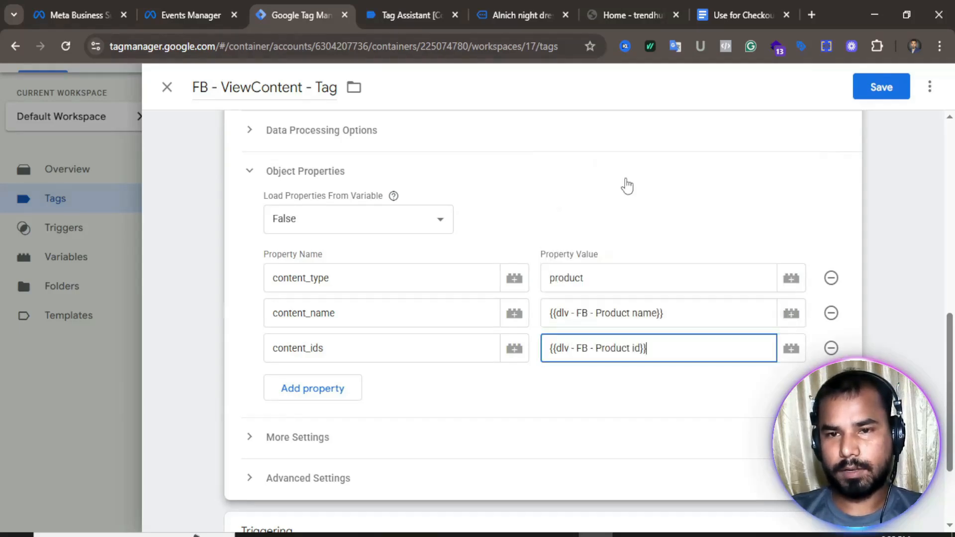
# - Add an object property named value with the variable {{dlv - FB - Product price}} as its value
pyautogui.click(343, 390)
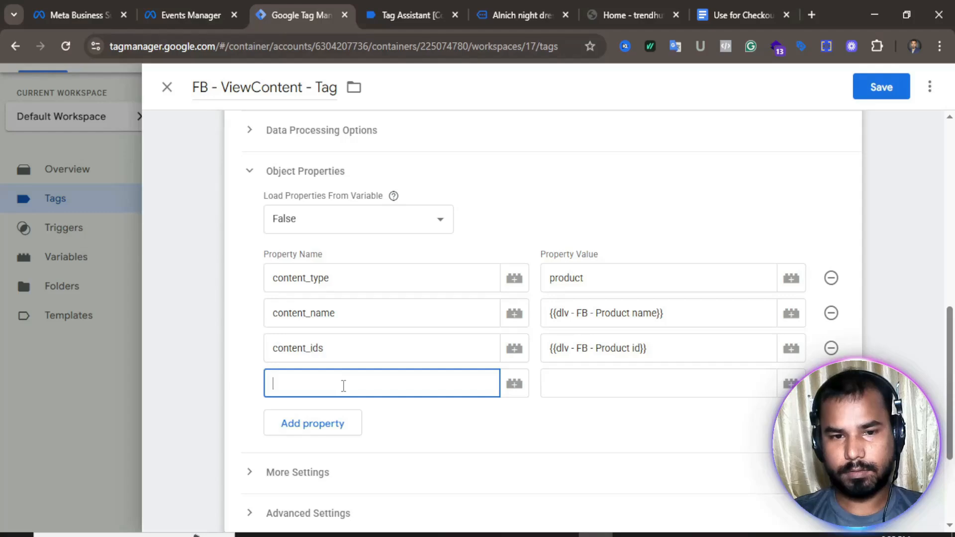
pyautogui.write('value')
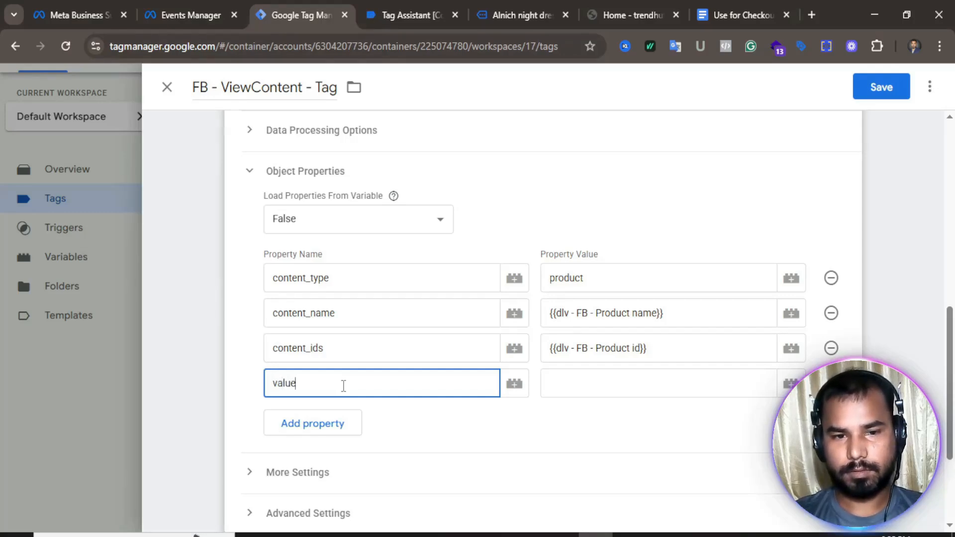
pyautogui.click(665, 385)
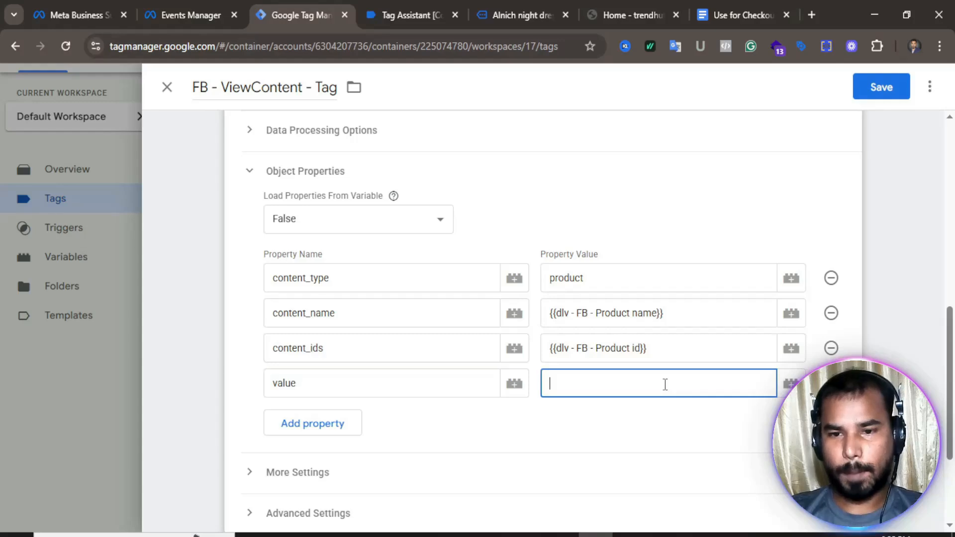
pyautogui.write('{{')
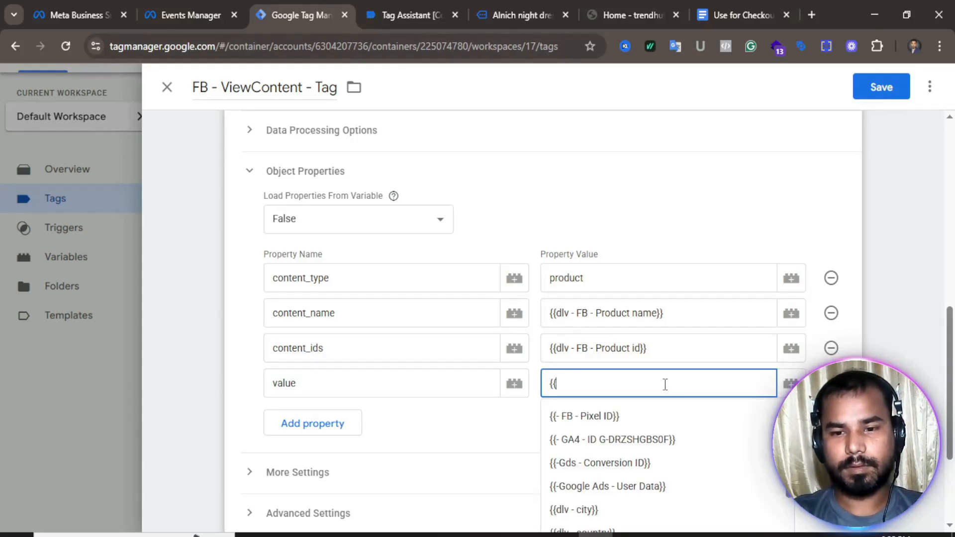
pyautogui.write('dlv')
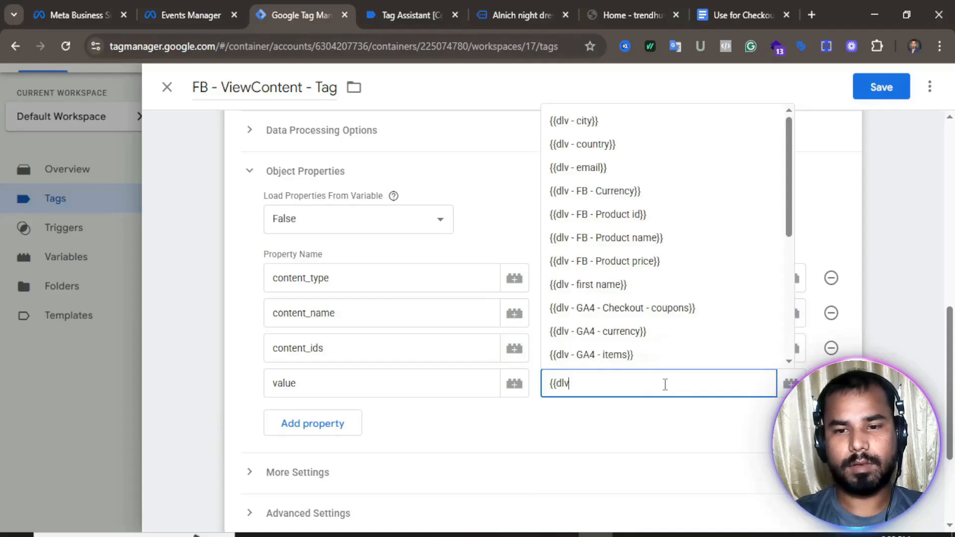
pyautogui.click(627, 261)
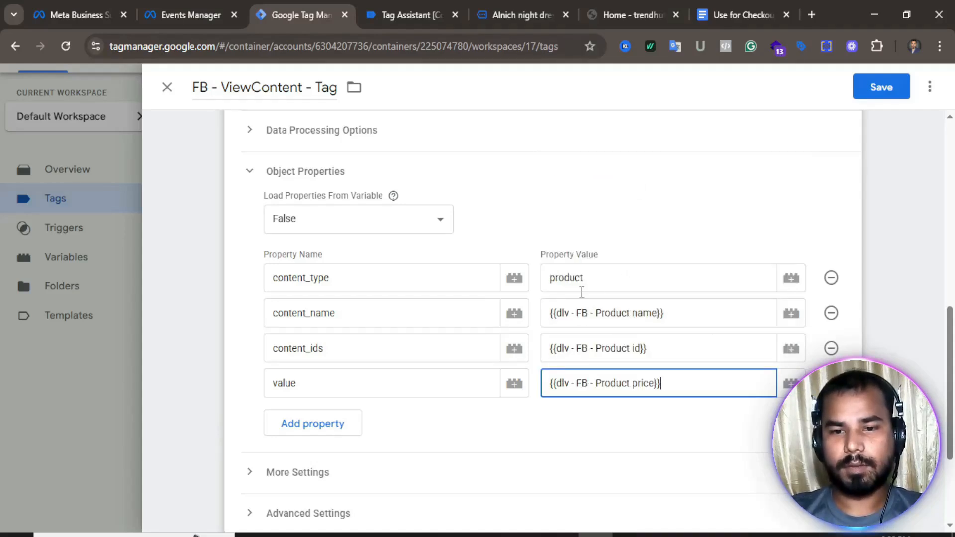
# - Add an object property named currency with the variable {{dlv - FB - Currency}} as its value
pyautogui.scroll(-2, 408, 289)
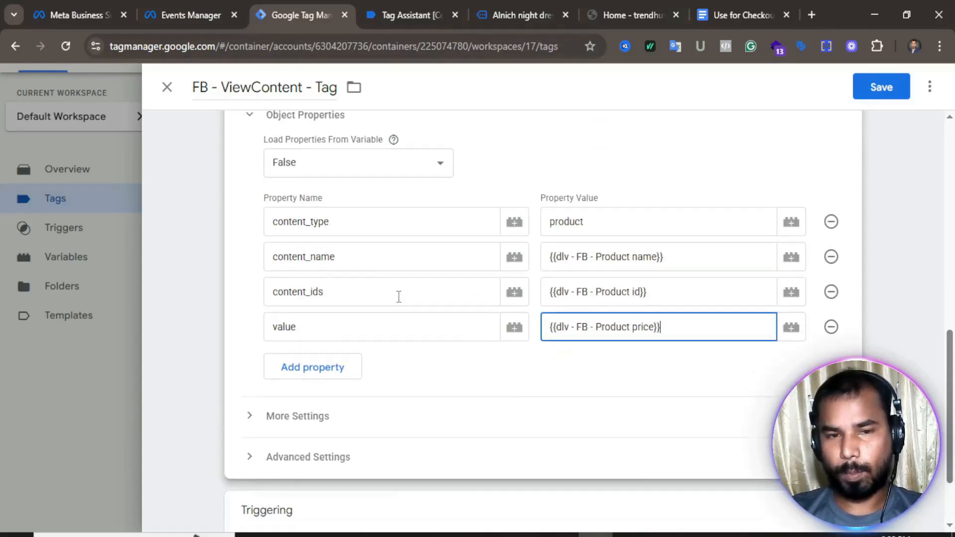
pyautogui.click(322, 353)
pyautogui.click(337, 350)
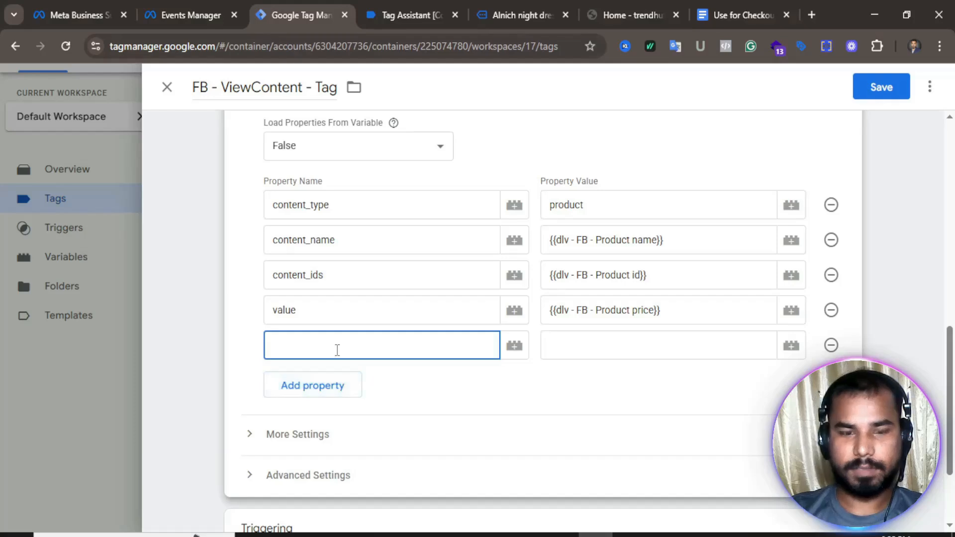
pyautogui.write('c')
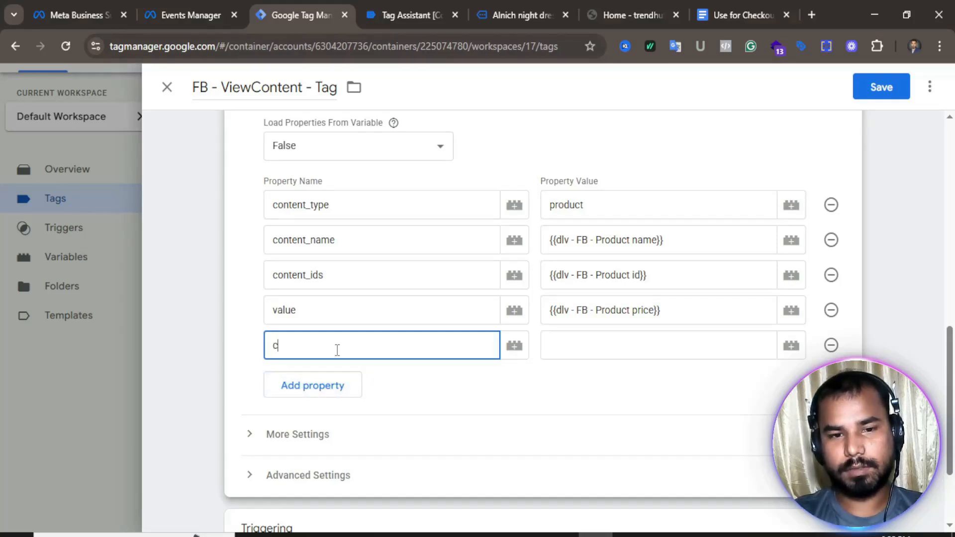
pyautogui.write('urrency')
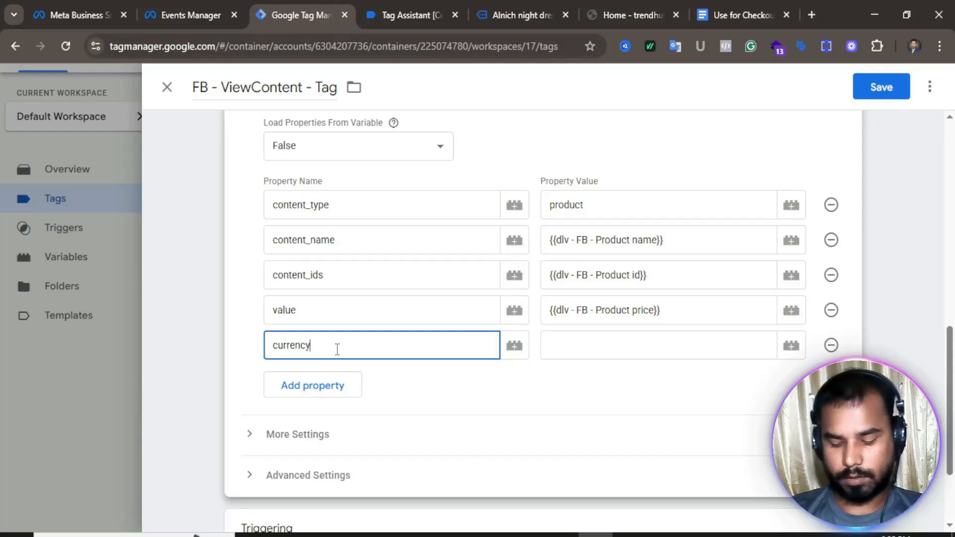
pyautogui.click(634, 344)
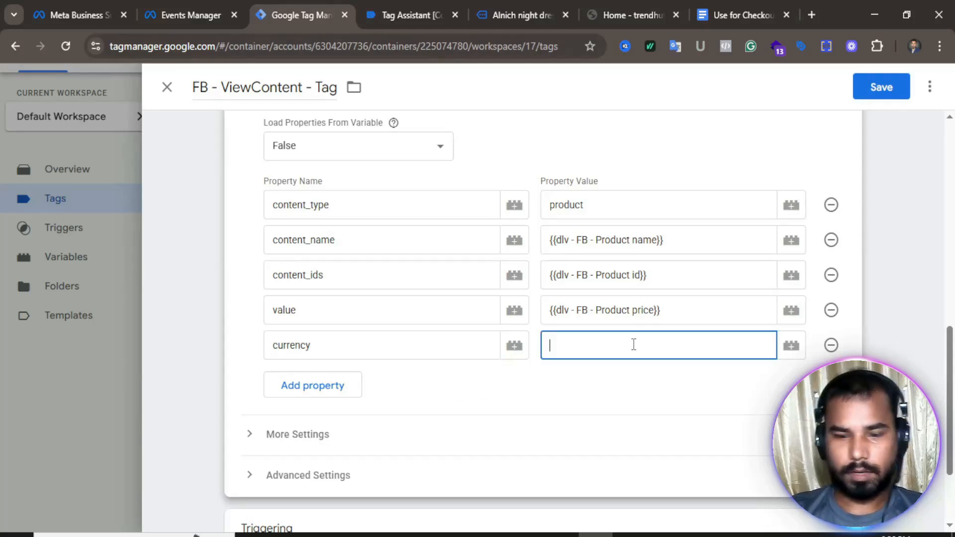
pyautogui.write('{')
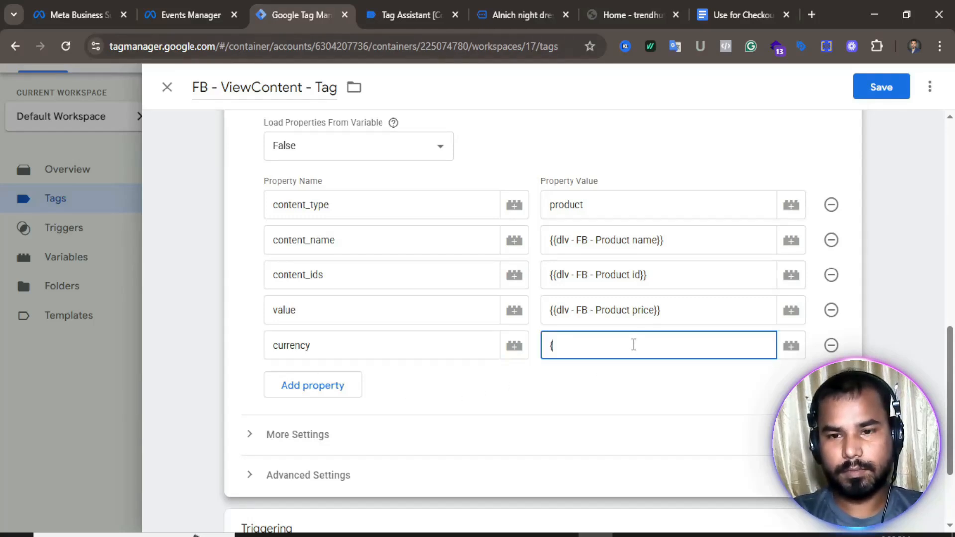
pyautogui.write('{')
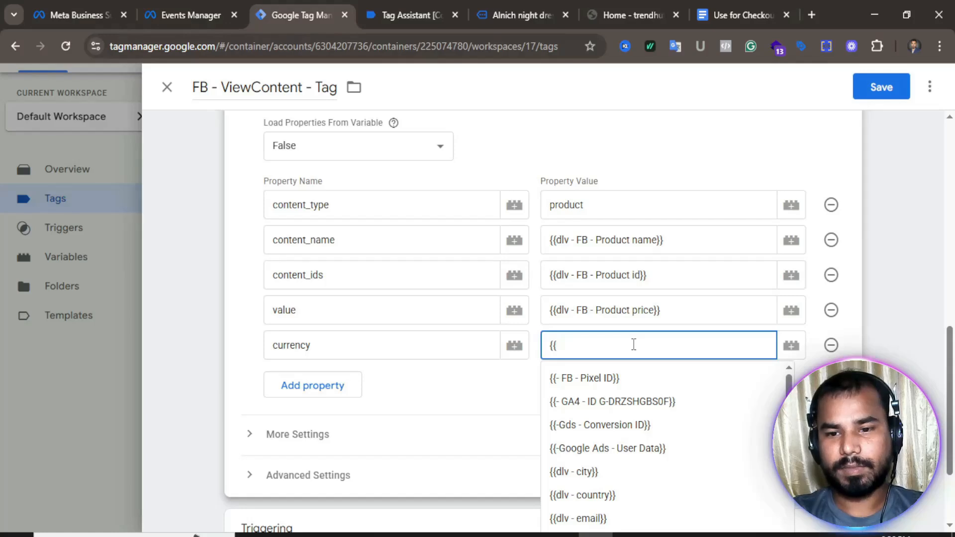
pyautogui.write('dlv')
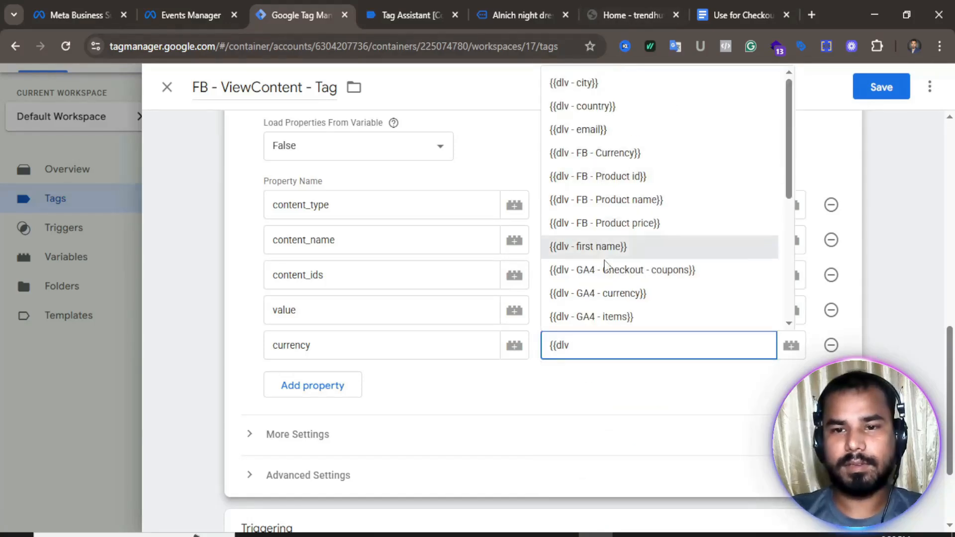
pyautogui.click(616, 153)
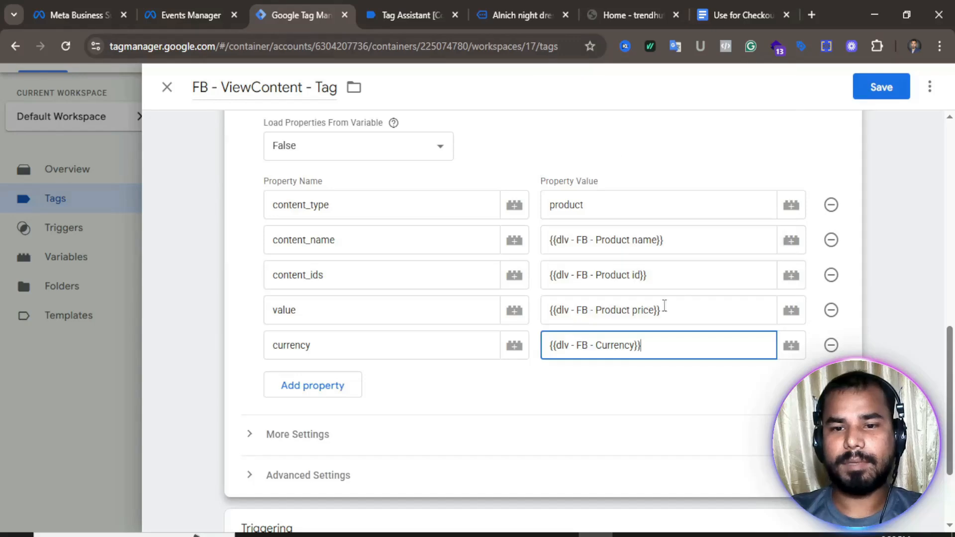
# - Review the ViewContent tag's object properties and firing trigger, and save the tag
pyautogui.scroll(4, 432, 373)
pyautogui.scroll(-6, 434, 373)
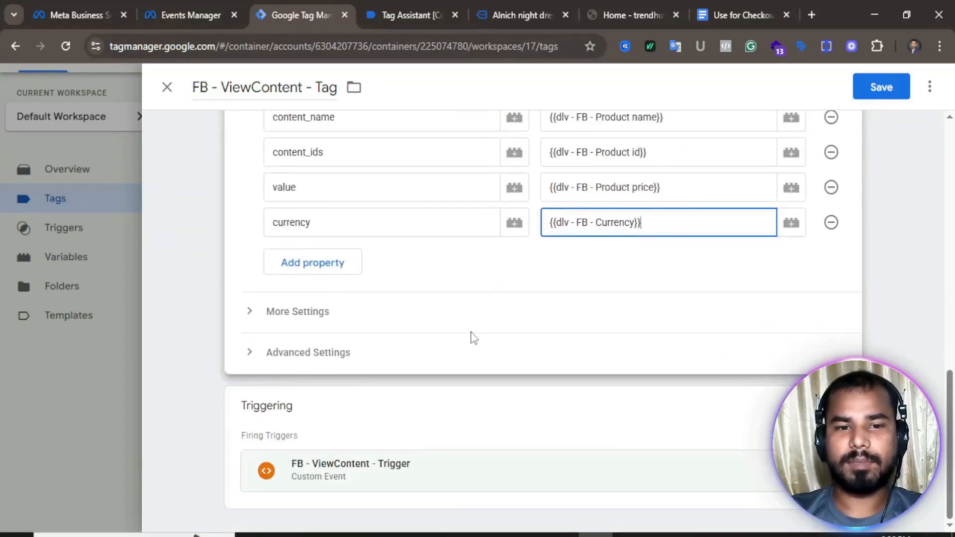
pyautogui.scroll(1, 518, 330)
pyautogui.scroll(4, 517, 330)
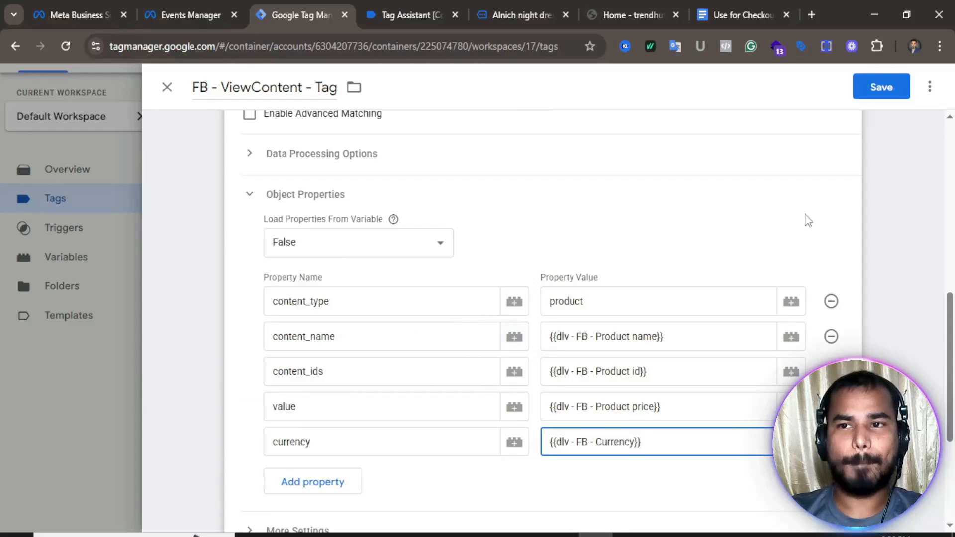
pyautogui.click(881, 87)
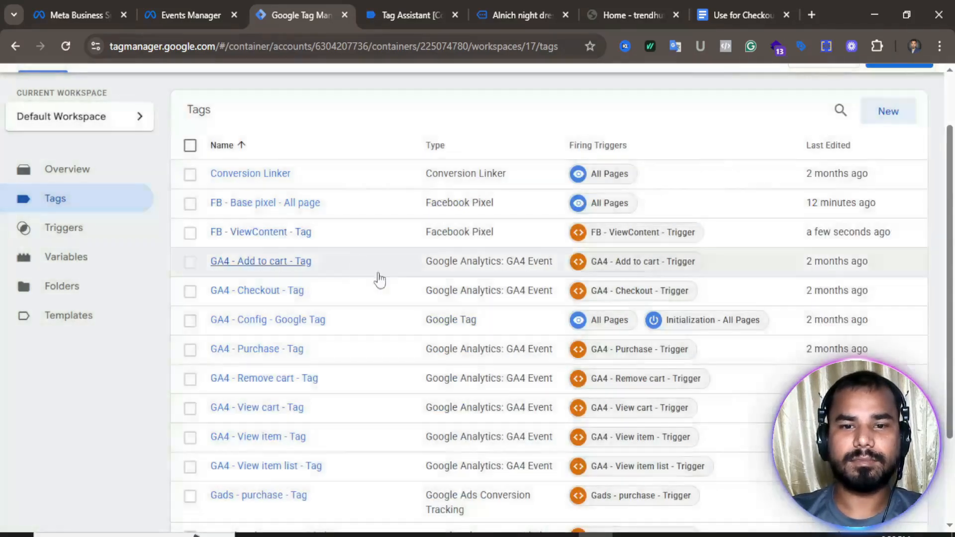
# - Publish the workspace changes to the Live environment without a version description, and return from the version summary to the workspace
pyautogui.scroll(-3, 346, 356)
pyautogui.scroll(3, 420, 355)
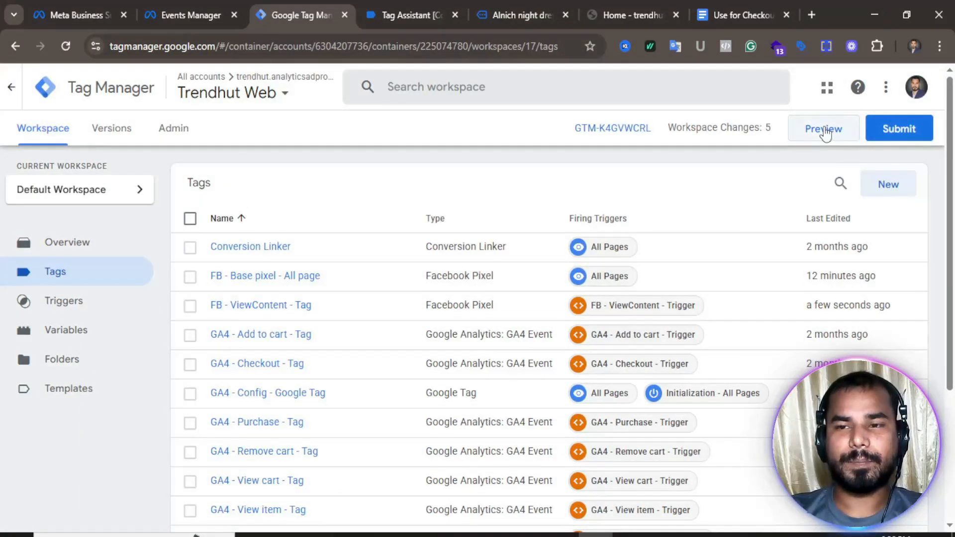
pyautogui.click(900, 131)
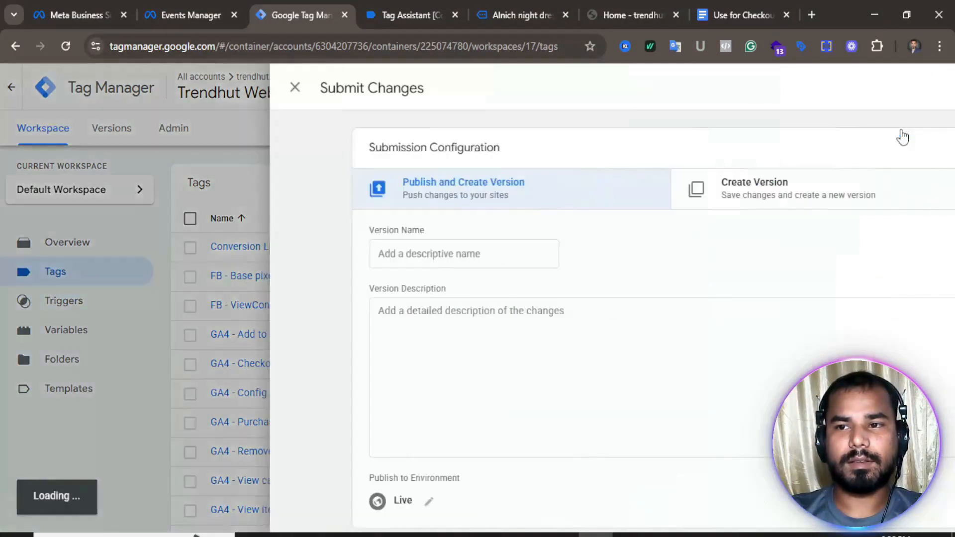
pyautogui.click(902, 89)
pyautogui.click(655, 496)
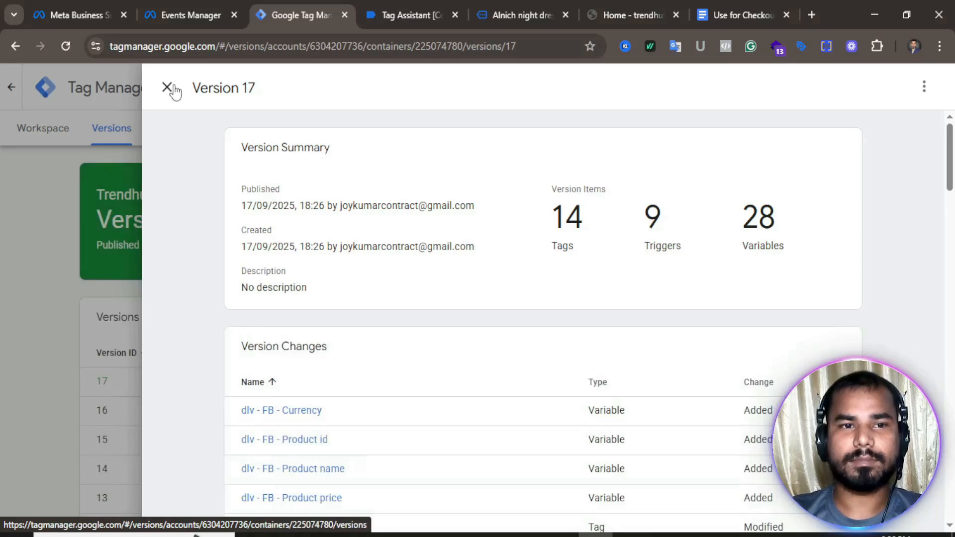
pyautogui.click(167, 88)
pyautogui.click(61, 135)
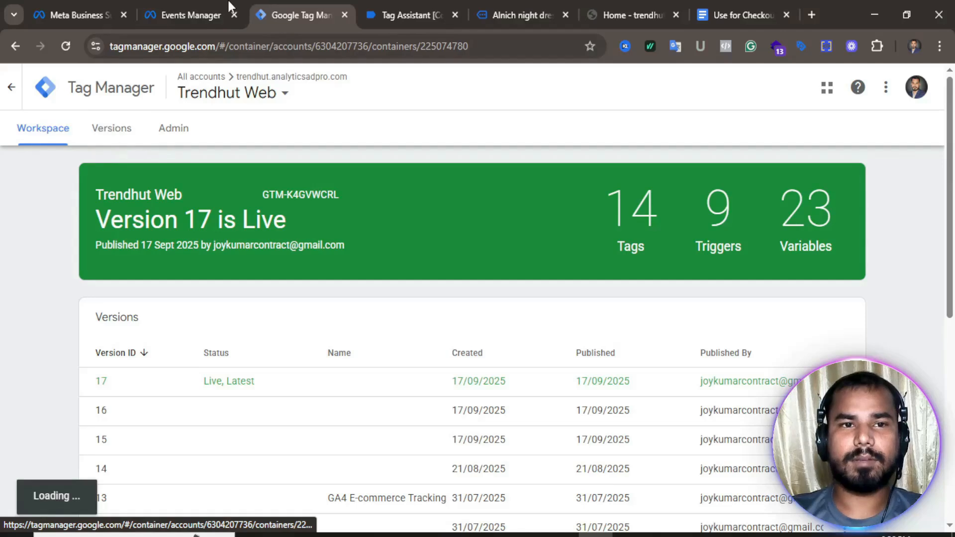
# - Close the old Tag Assistant session and the Alnich night dress navy product page, and return to the Tag Manager workspace
pyautogui.click(456, 14)
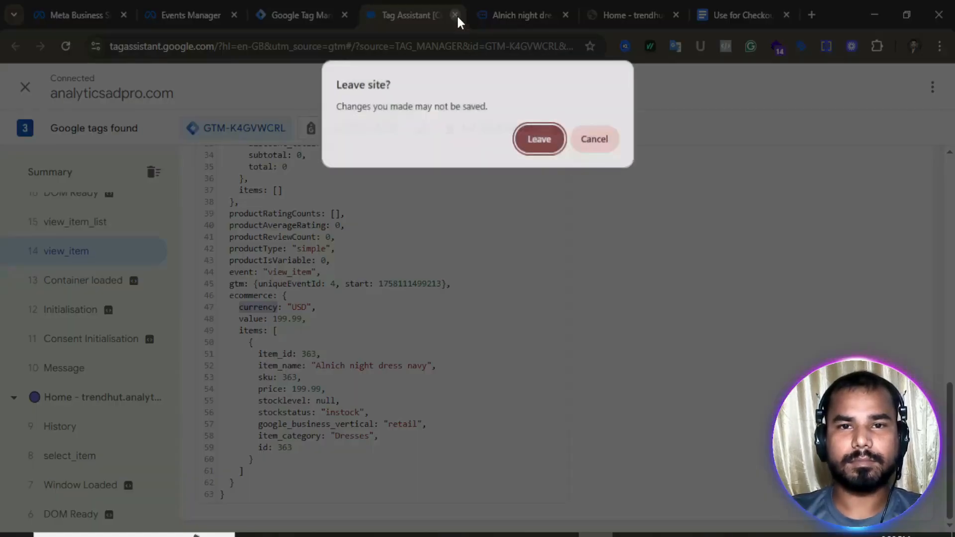
pyautogui.click(547, 149)
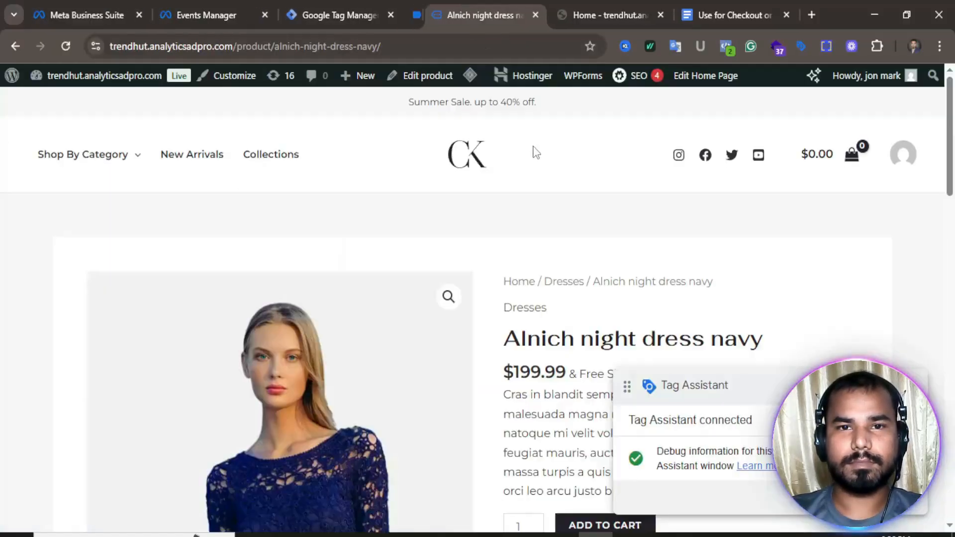
pyautogui.click(528, 17)
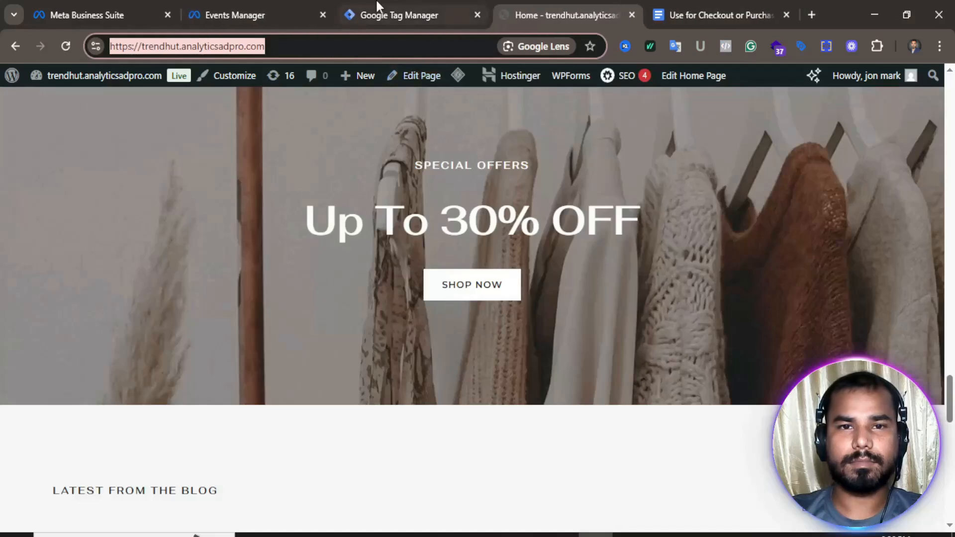
pyautogui.click(377, 10)
pyautogui.click(43, 130)
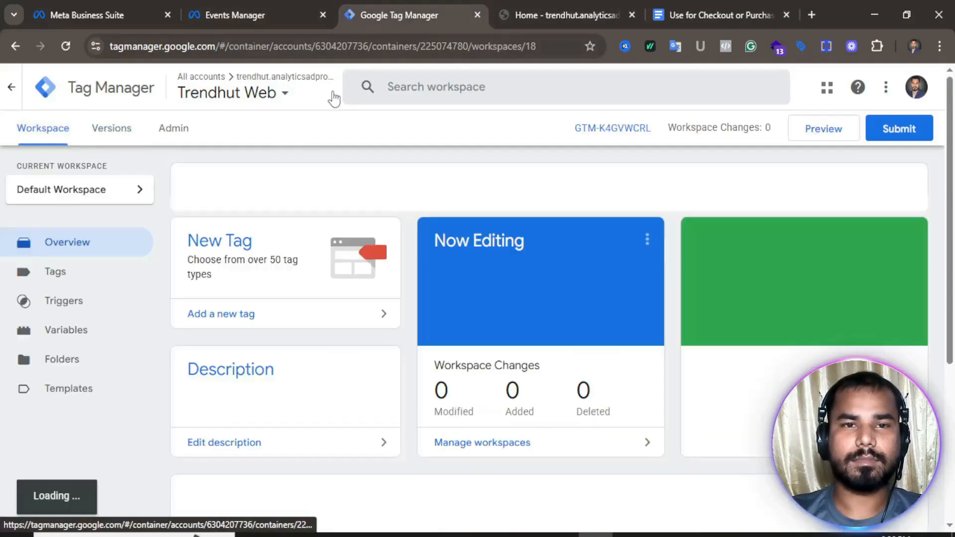
# - Switch to Meta Events Manager and clear all recorded test event activity for the Trendhut shop dataset
pyautogui.click(239, 11)
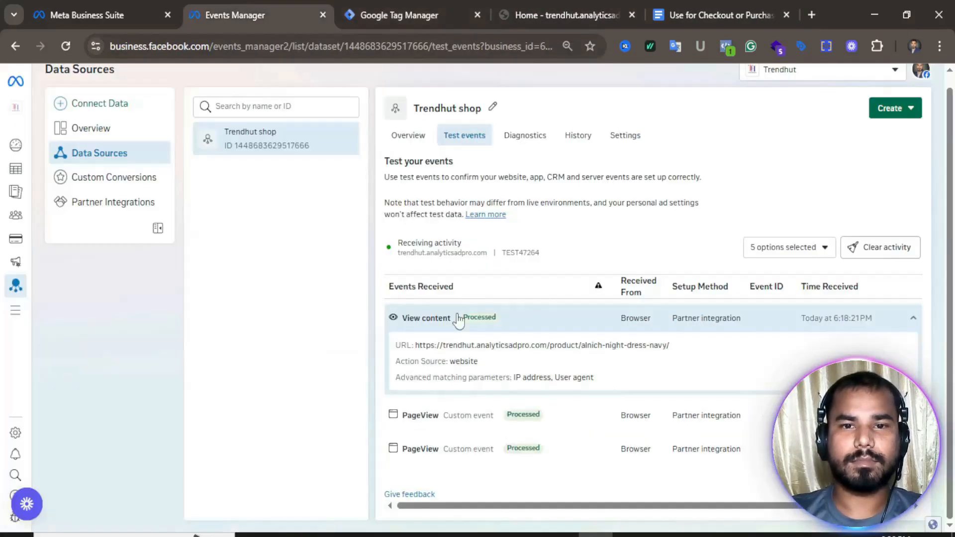
pyautogui.click(876, 253)
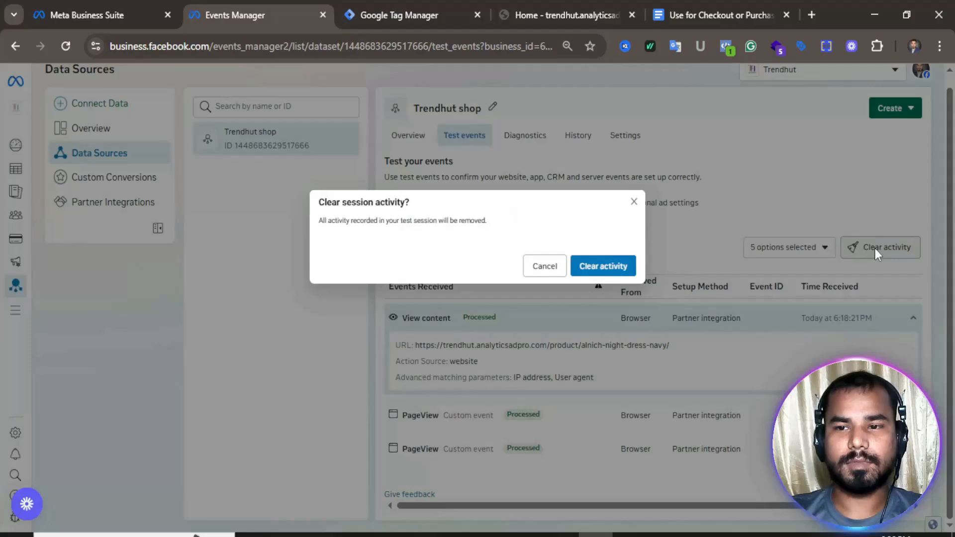
pyautogui.click(592, 268)
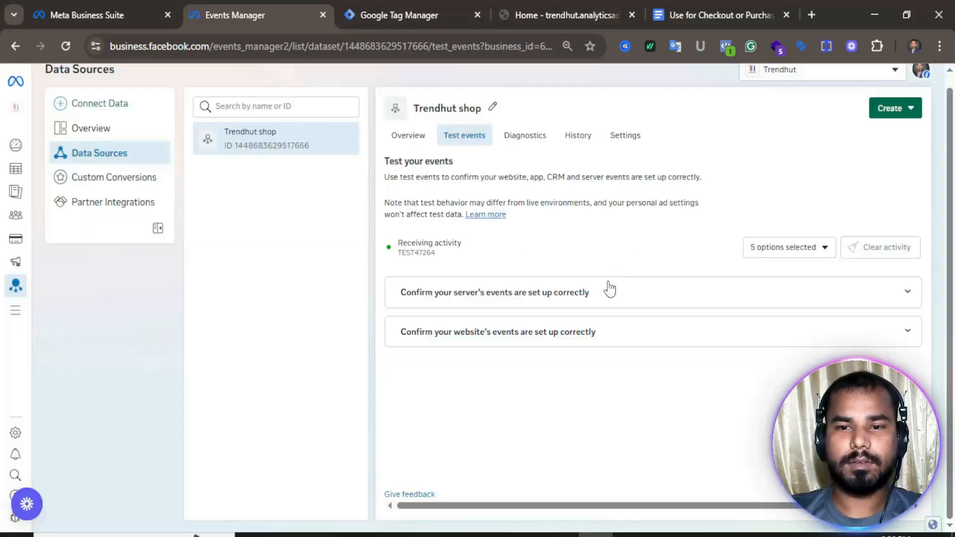
pyautogui.click(516, 341)
pyautogui.click(408, 15)
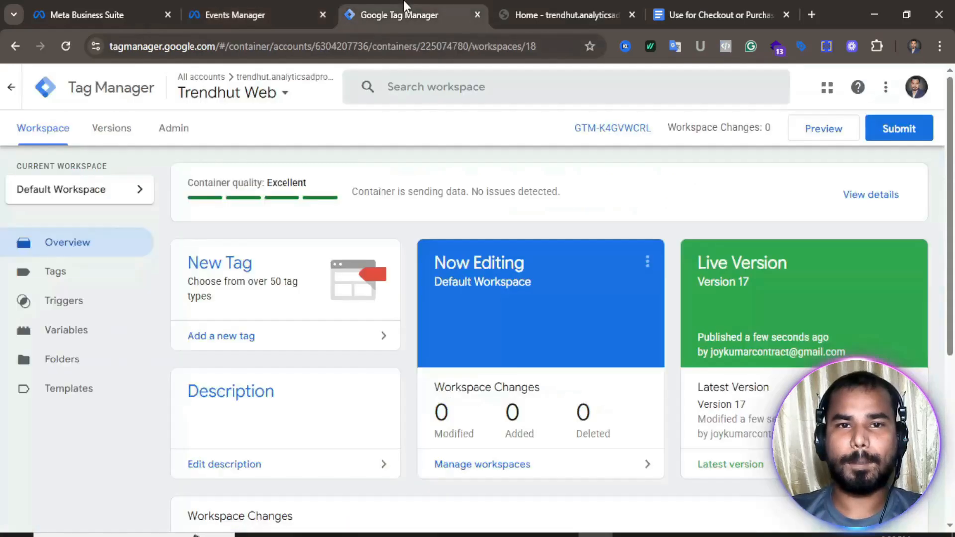
pyautogui.click(823, 129)
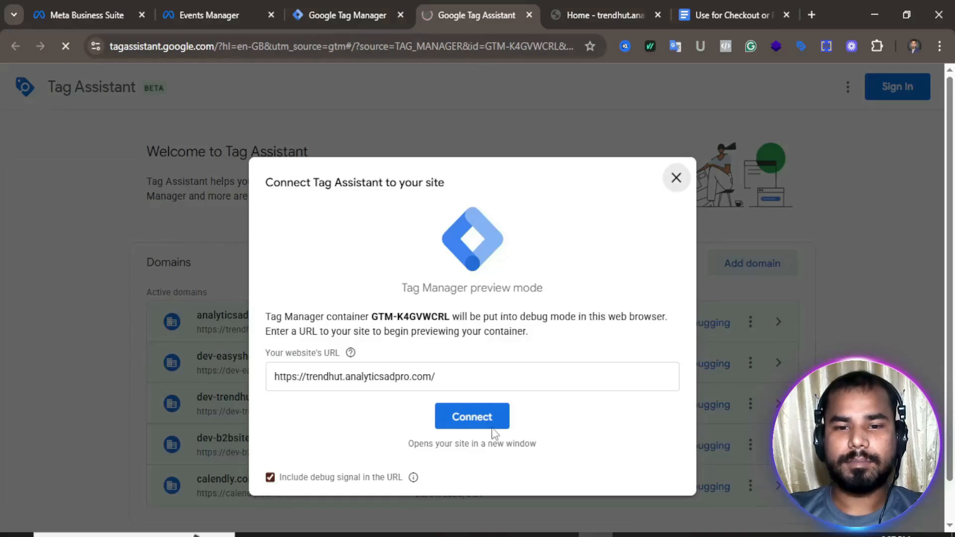
pyautogui.click(493, 424)
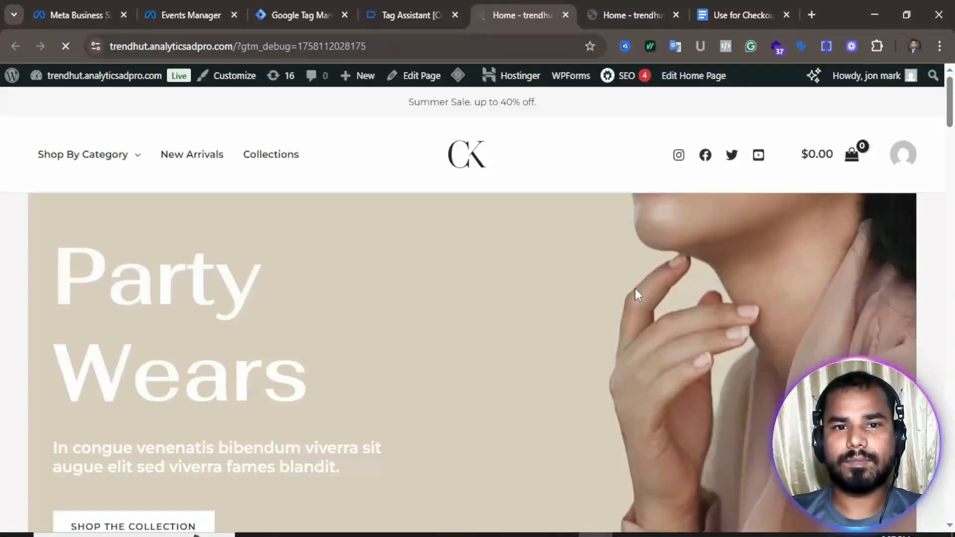
# - Open the Alnich night dress navy product page from the Latest Collection on the store's home page
pyautogui.scroll(-10, 508, 334)
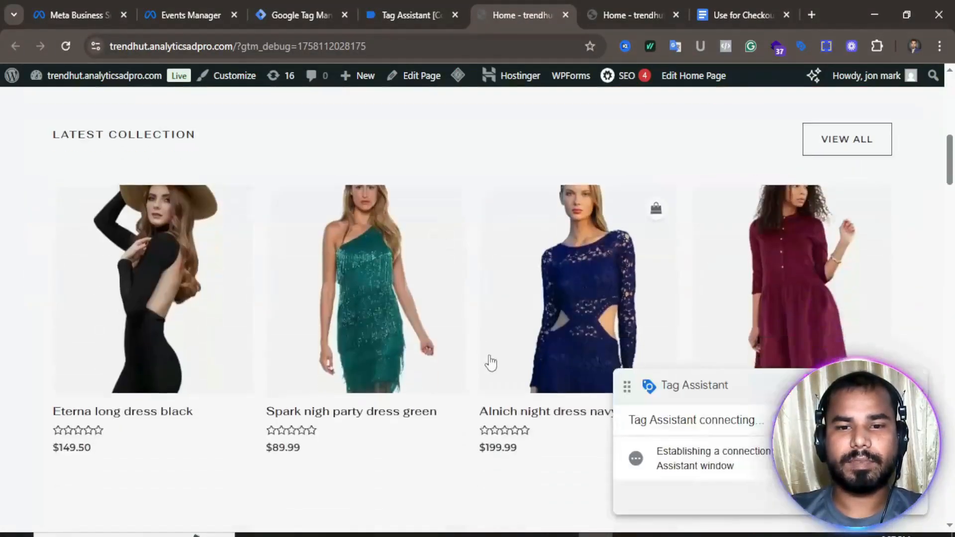
pyautogui.scroll(-2, 491, 364)
pyautogui.click(529, 230)
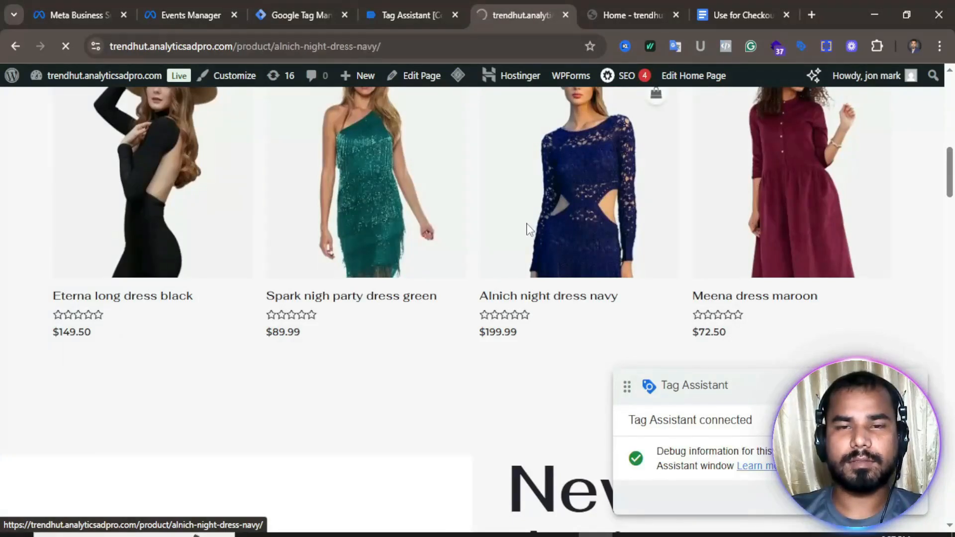
pyautogui.scroll(-4, 526, 231)
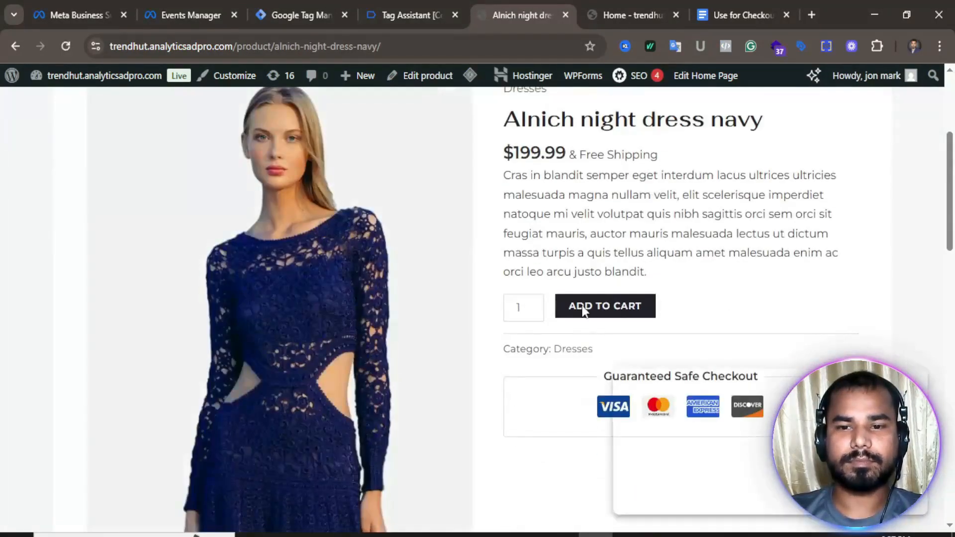
pyautogui.scroll(-1, 441, 315)
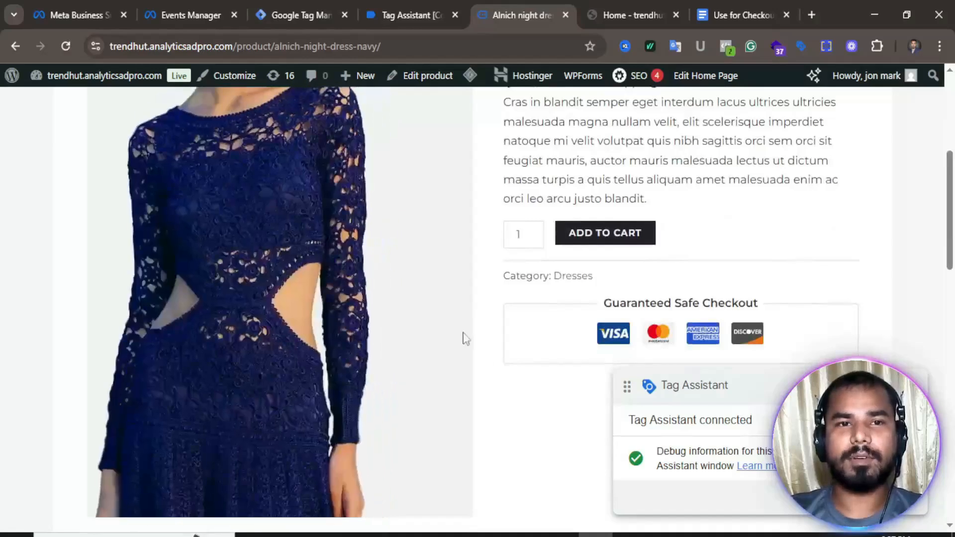
# - Switch to Meta Events Manager and examine all parameters of the received View content test event
pyautogui.click(188, 13)
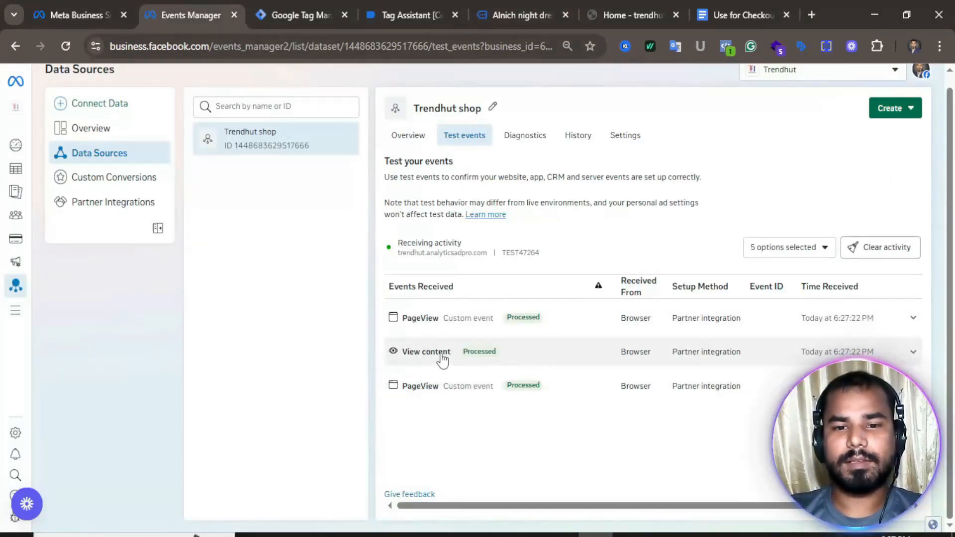
pyautogui.click(470, 357)
pyautogui.scroll(-1, 527, 302)
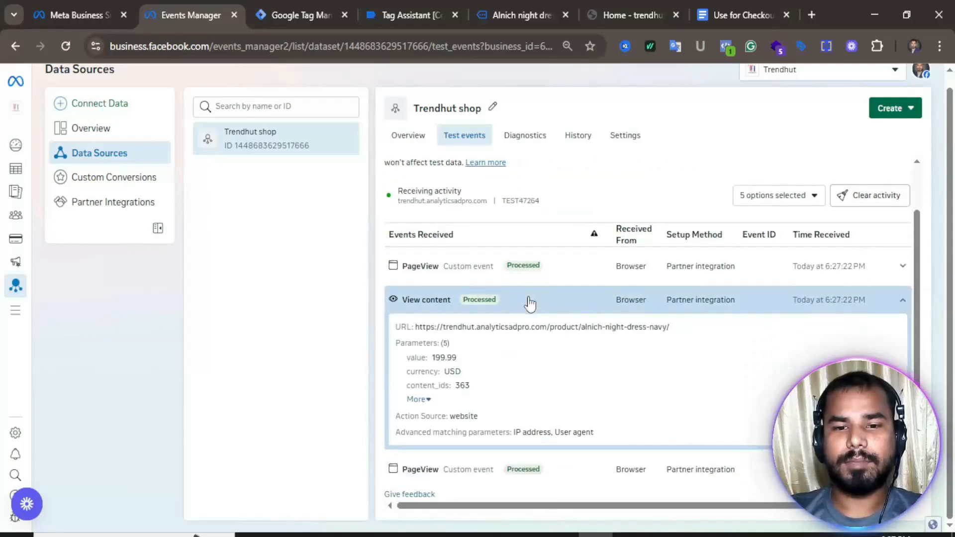
pyautogui.click(414, 400)
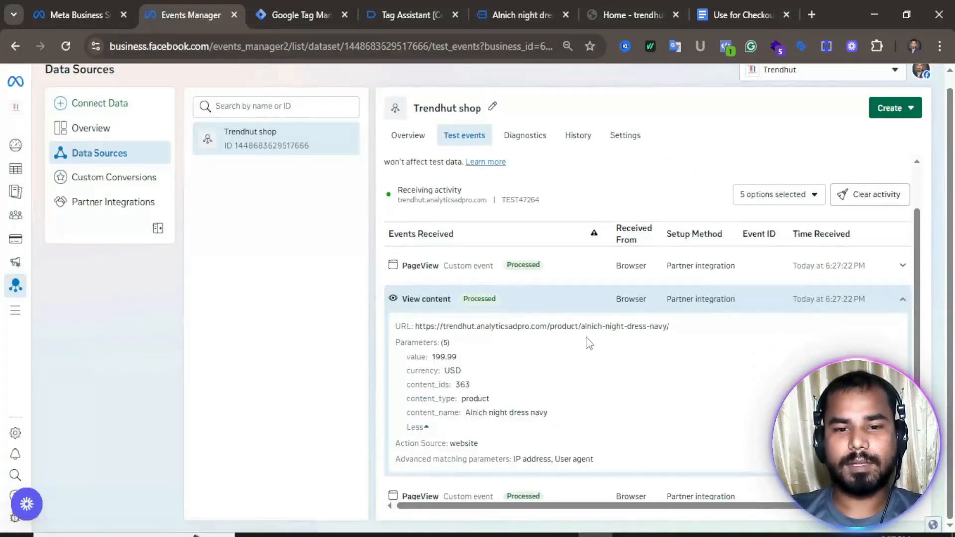
pyautogui.scroll(-1, 568, 342)
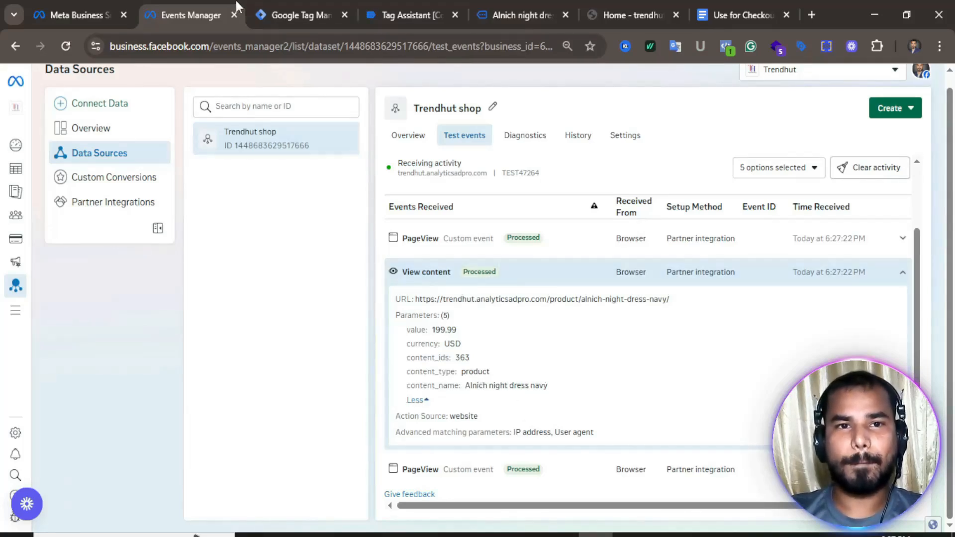
# - Return to the store tab, add the Alnich night dress navy to the cart, and proceed from the cart to checkout
pyautogui.click(300, 2)
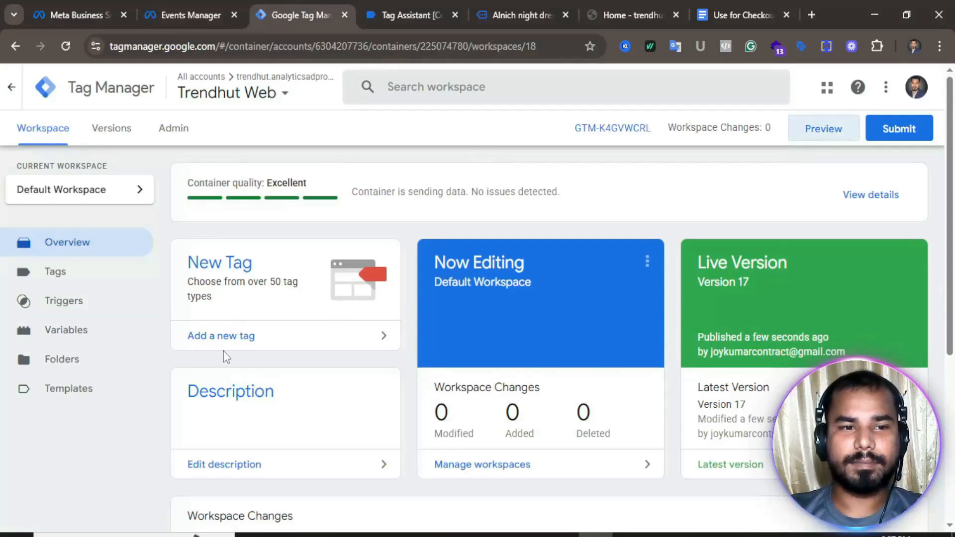
pyautogui.click(513, 2)
pyautogui.click(602, 234)
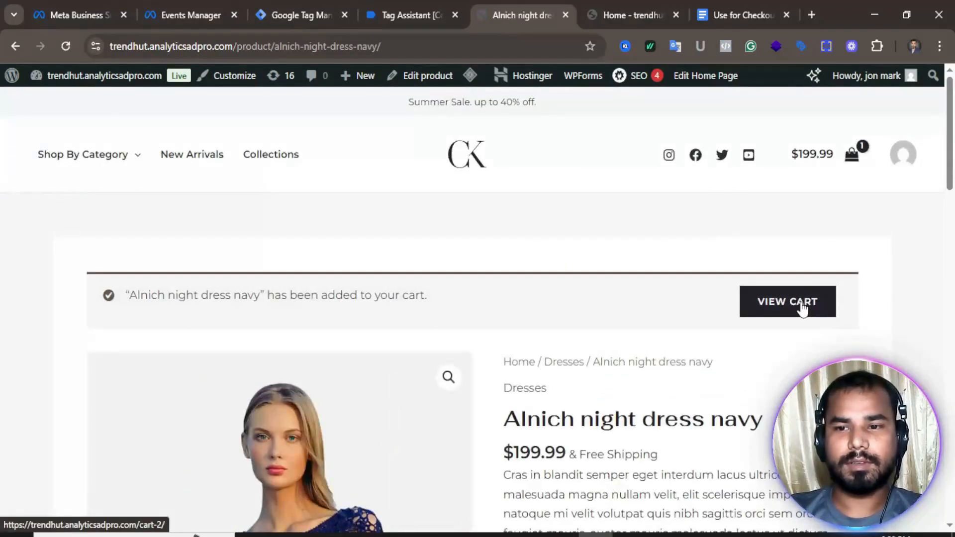
pyautogui.click(802, 306)
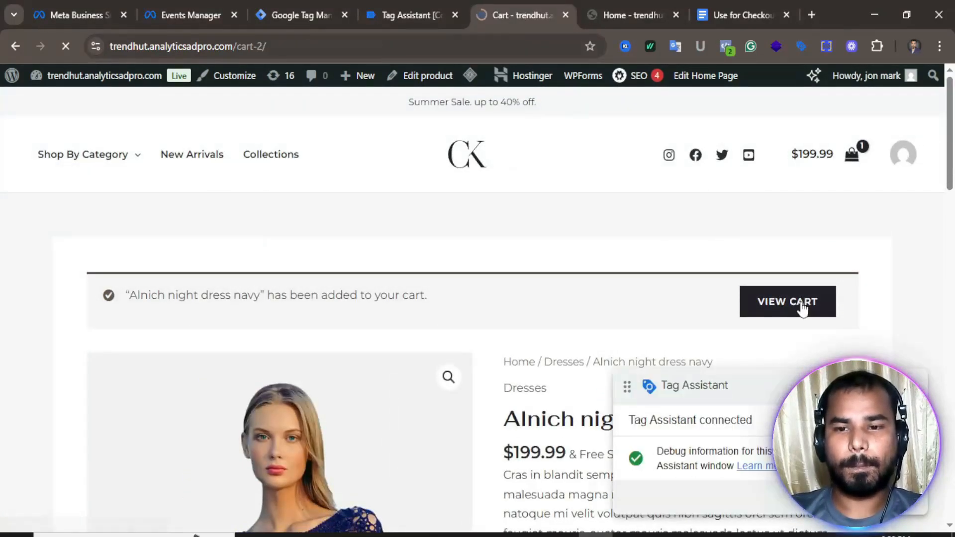
pyautogui.scroll(-3, 594, 282)
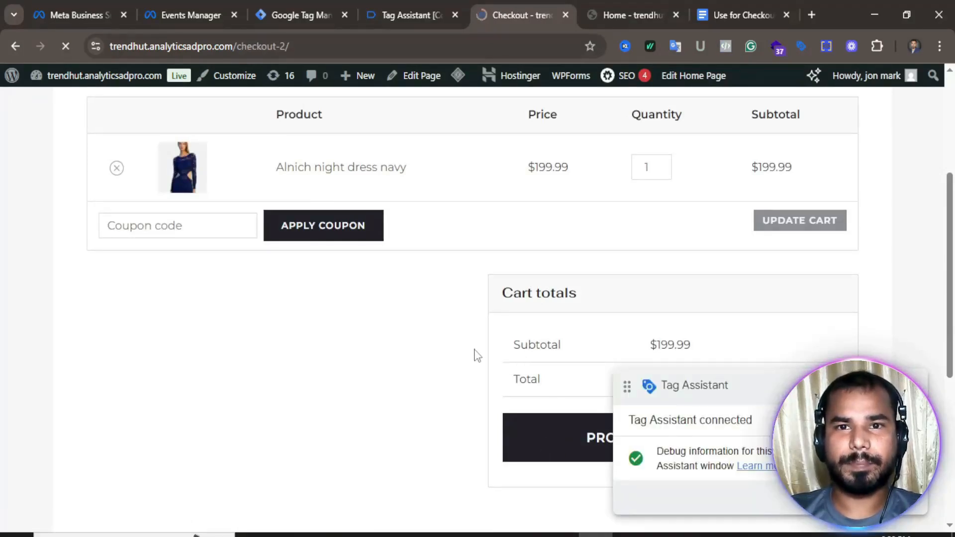
# - Place the order with the prefilled billing details and cash on delivery
pyautogui.scroll(-5, 440, 343)
pyautogui.scroll(-7, 465, 332)
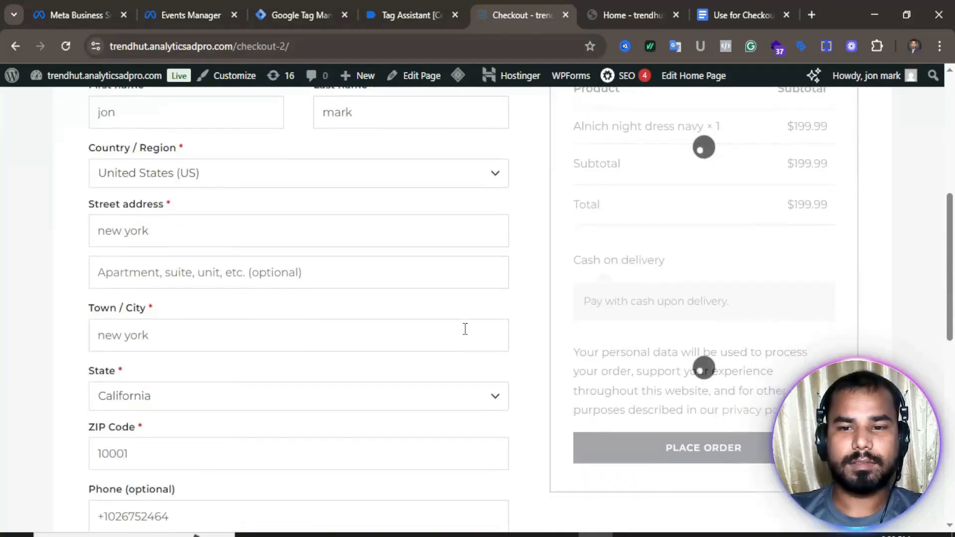
pyautogui.scroll(3, 627, 406)
pyautogui.click(587, 379)
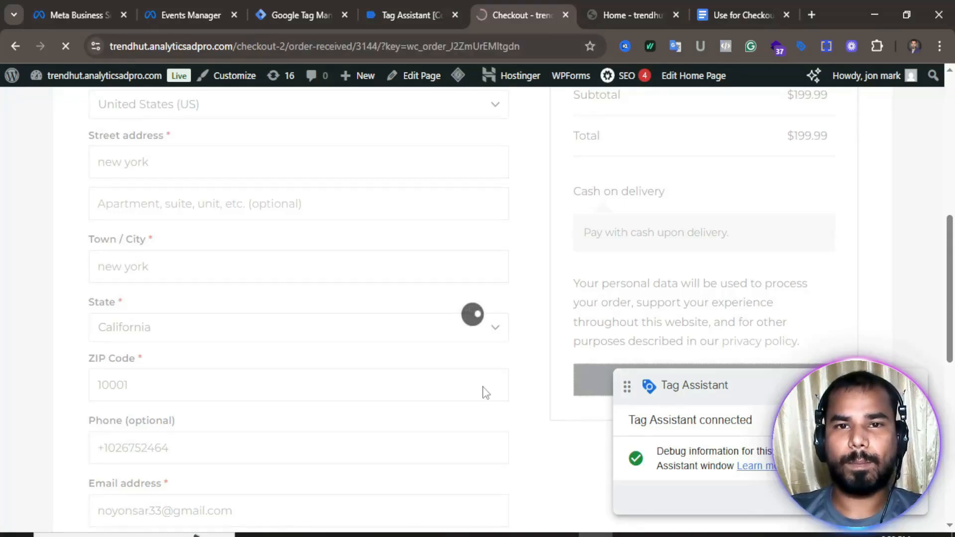
# - Switch to Tag Assistant, continue into the connected debug session, and open the add_to_cart event recorded for the Alnich night dress page
pyautogui.click(416, 7)
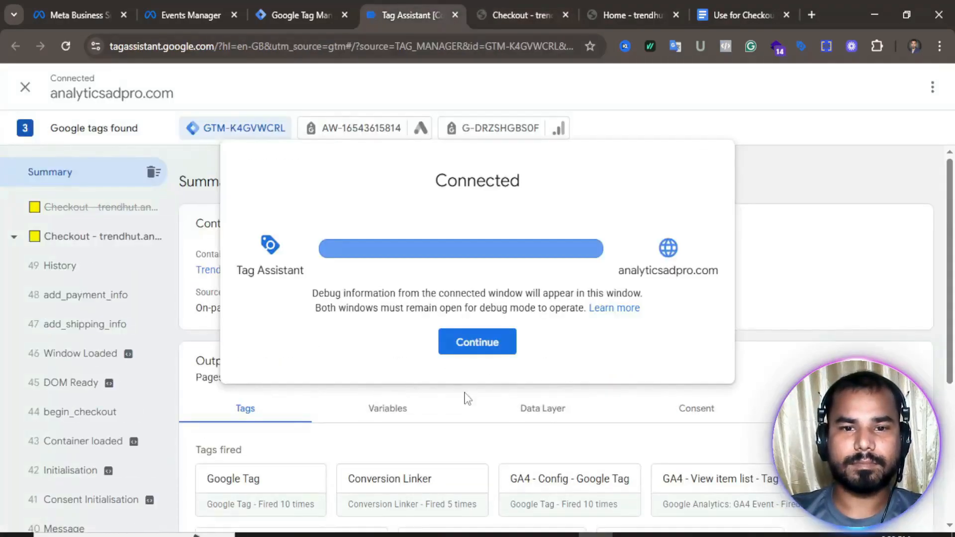
pyautogui.click(469, 342)
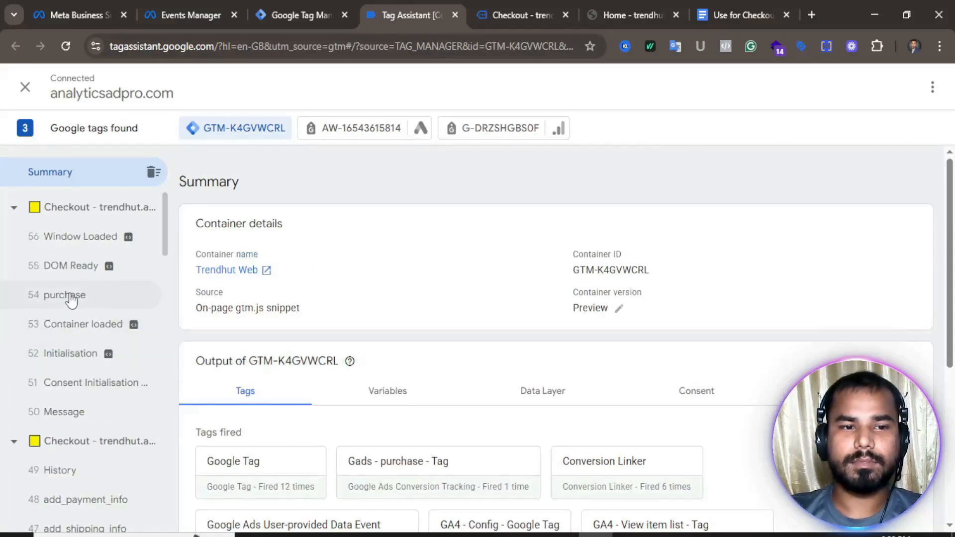
pyautogui.scroll(-4, 104, 388)
pyautogui.scroll(-6, 107, 429)
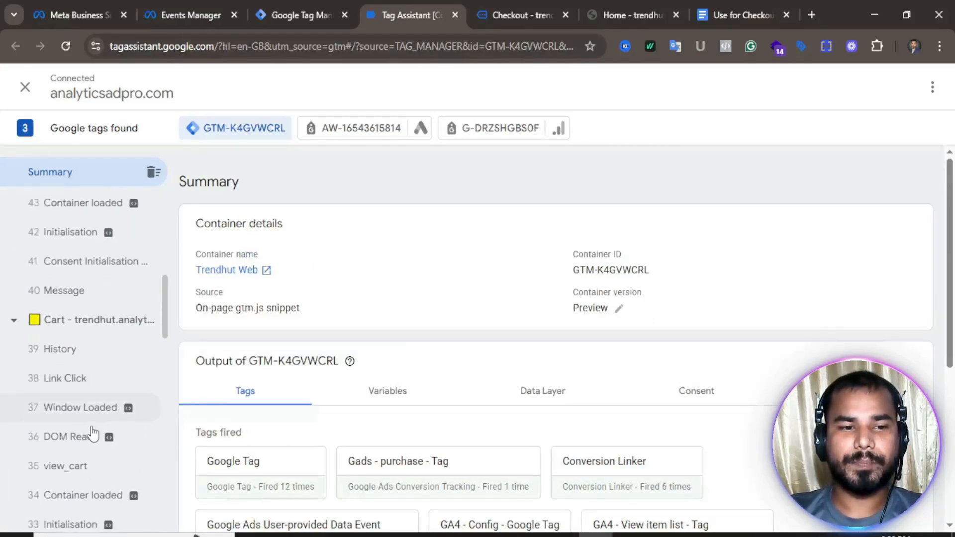
pyautogui.scroll(-5, 75, 393)
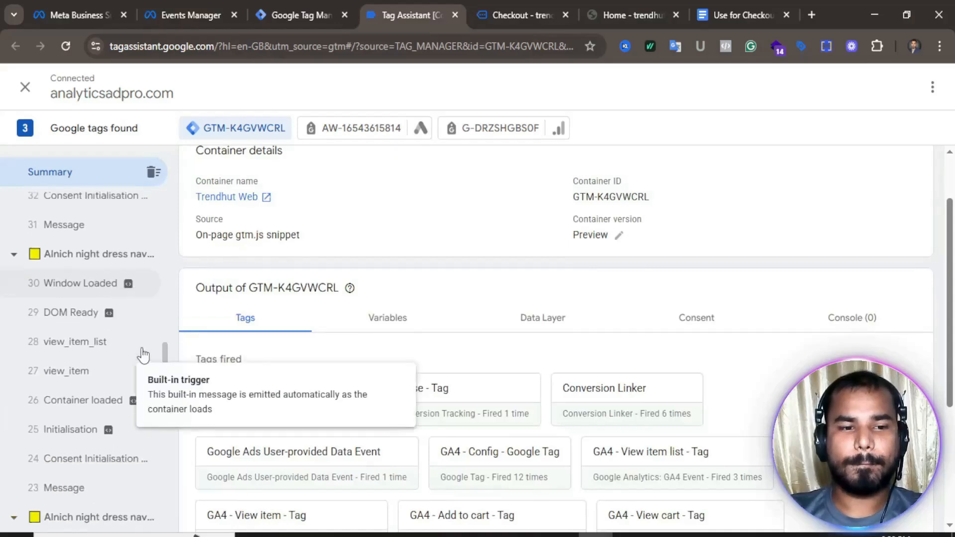
pyautogui.scroll(7, 102, 313)
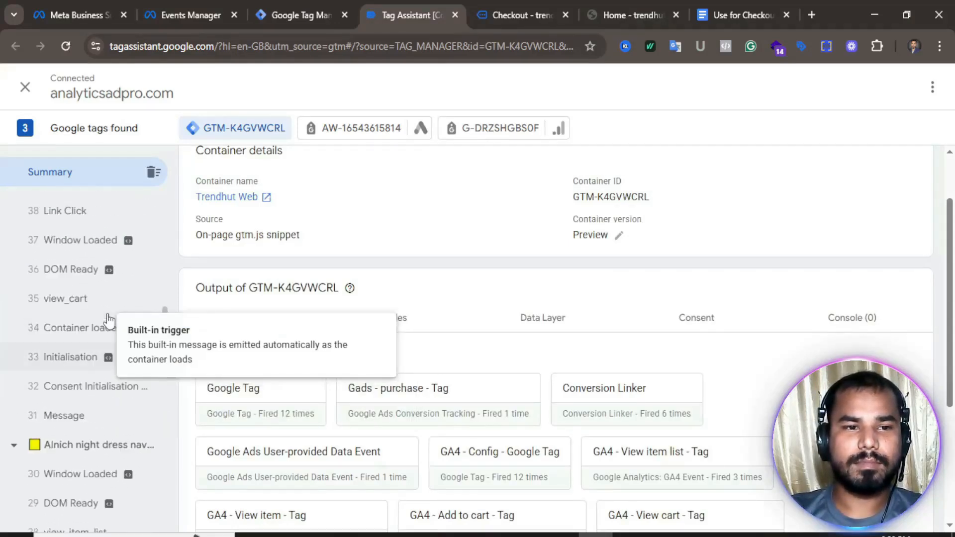
pyautogui.scroll(-10, 109, 325)
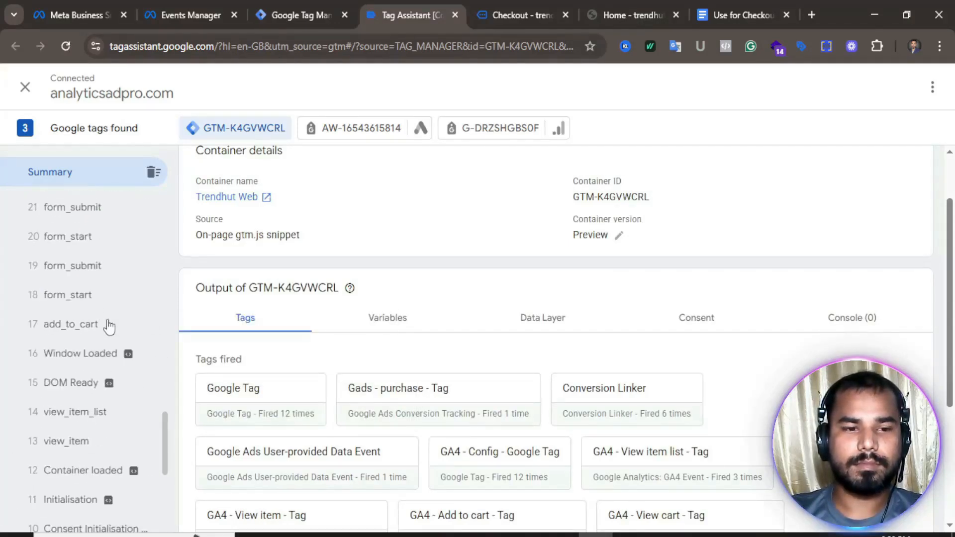
pyautogui.scroll(-5, 109, 325)
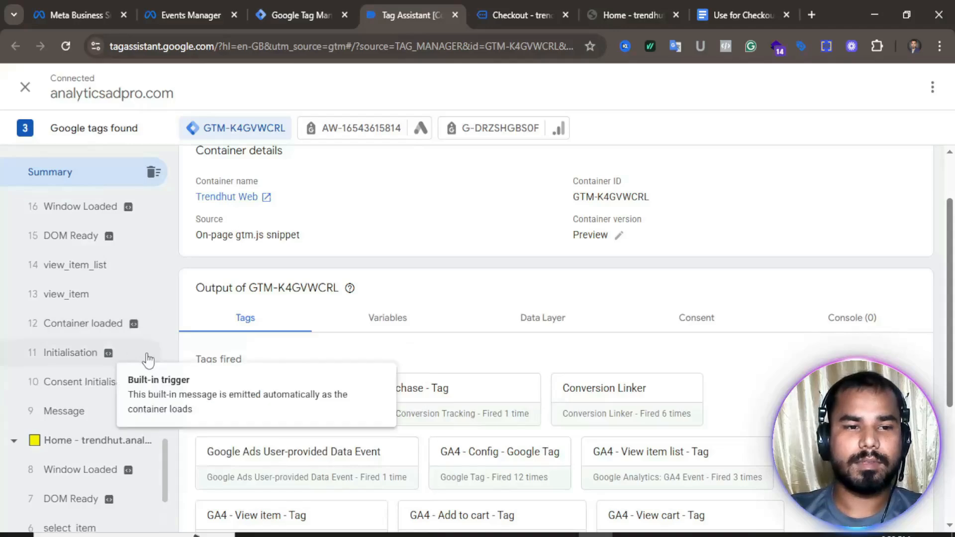
pyautogui.scroll(5, 92, 407)
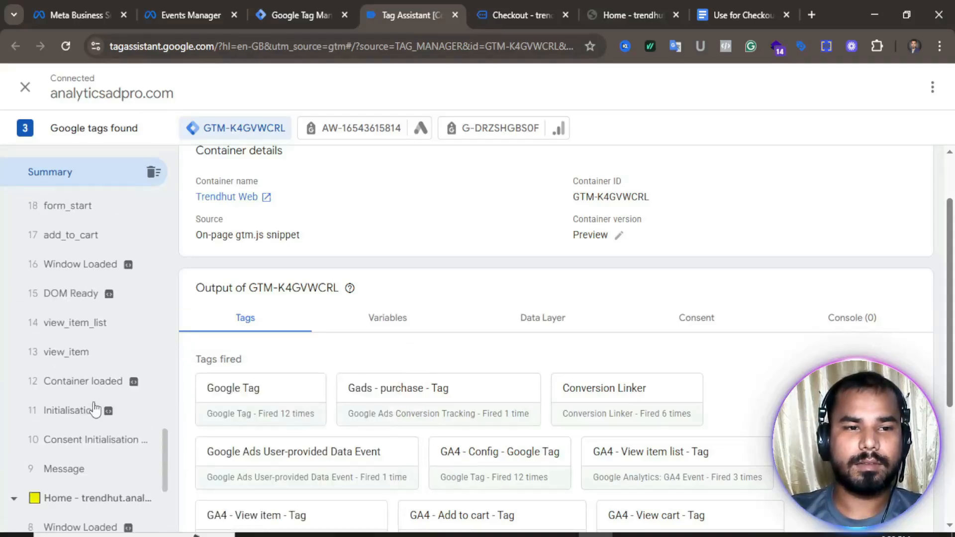
pyautogui.scroll(2, 94, 406)
pyautogui.click(70, 387)
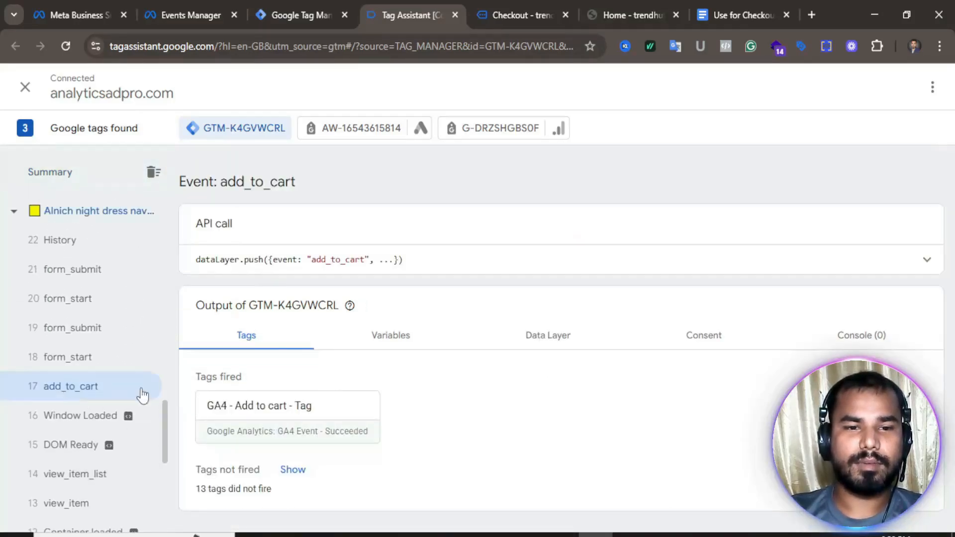
# - Copy the event name add_to_cart from the event's API call
pyautogui.doubleClick(334, 259)
pyautogui.rightClick(364, 259)
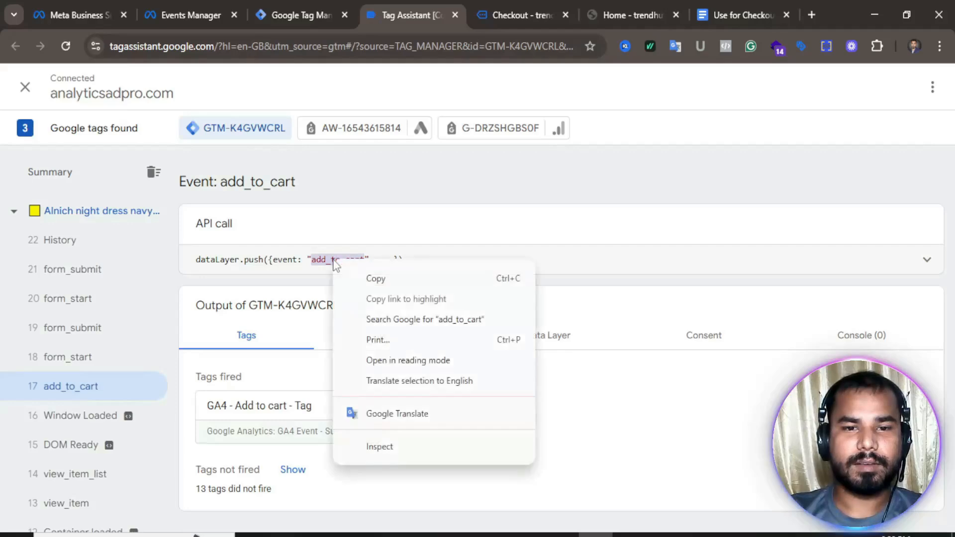
pyautogui.click(375, 278)
# - Switch to Tag Manager and create a Custom Event trigger with the event name add_to_cart that fires on All Custom Events
pyautogui.click(309, 4)
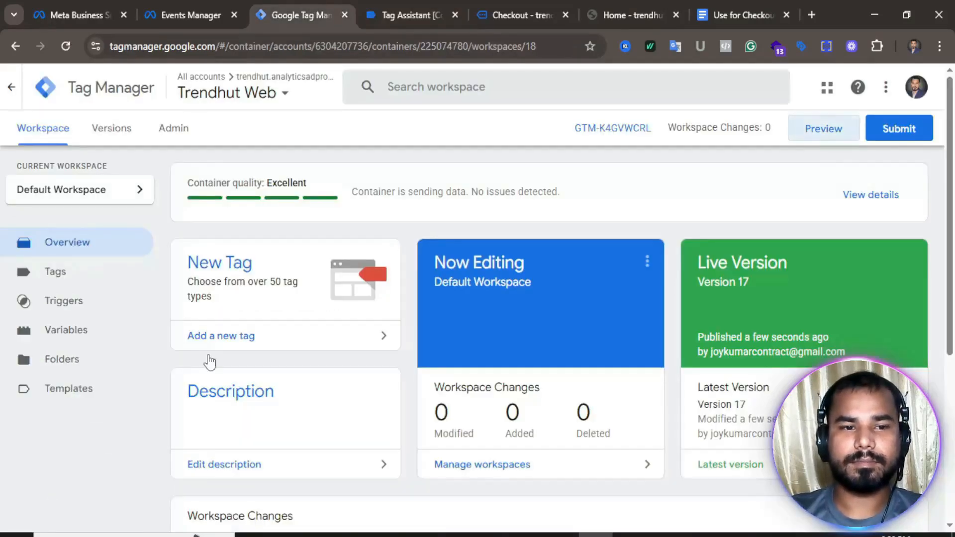
pyautogui.click(67, 306)
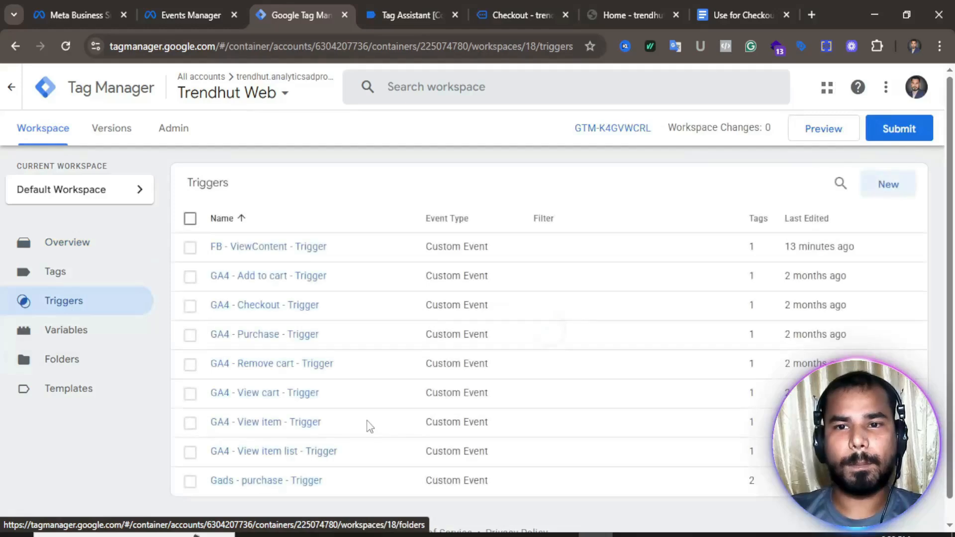
pyautogui.scroll(-1, 313, 378)
pyautogui.scroll(1, 206, 405)
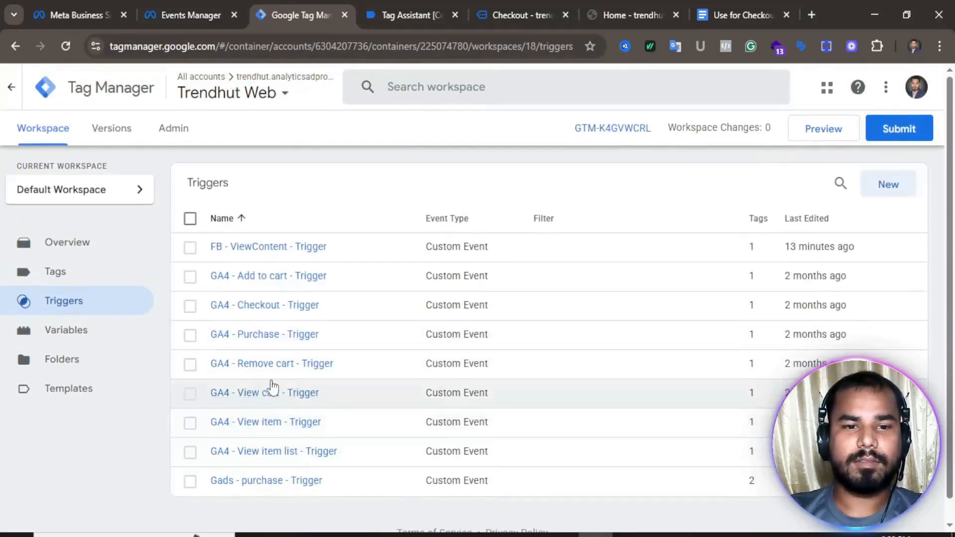
pyautogui.click(887, 190)
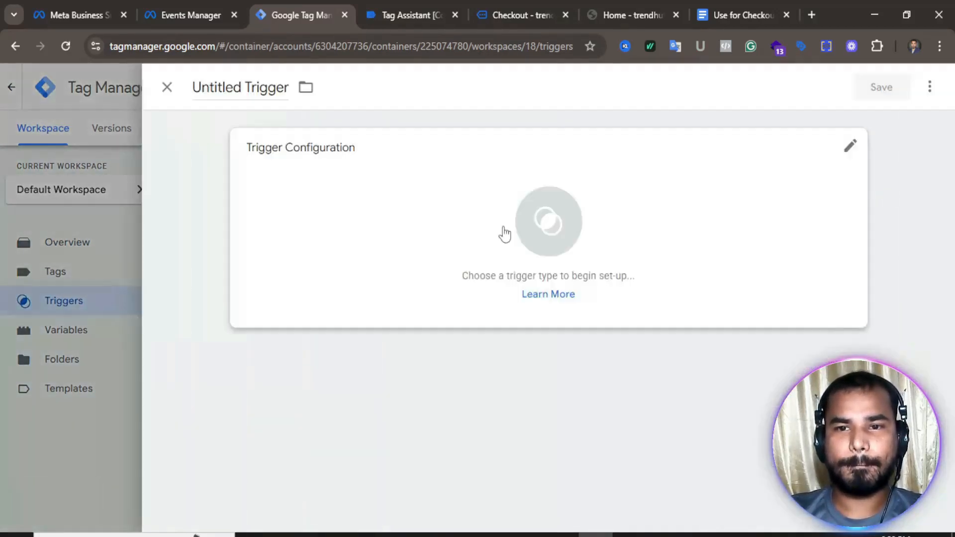
pyautogui.click(562, 236)
pyautogui.scroll(-5, 612, 324)
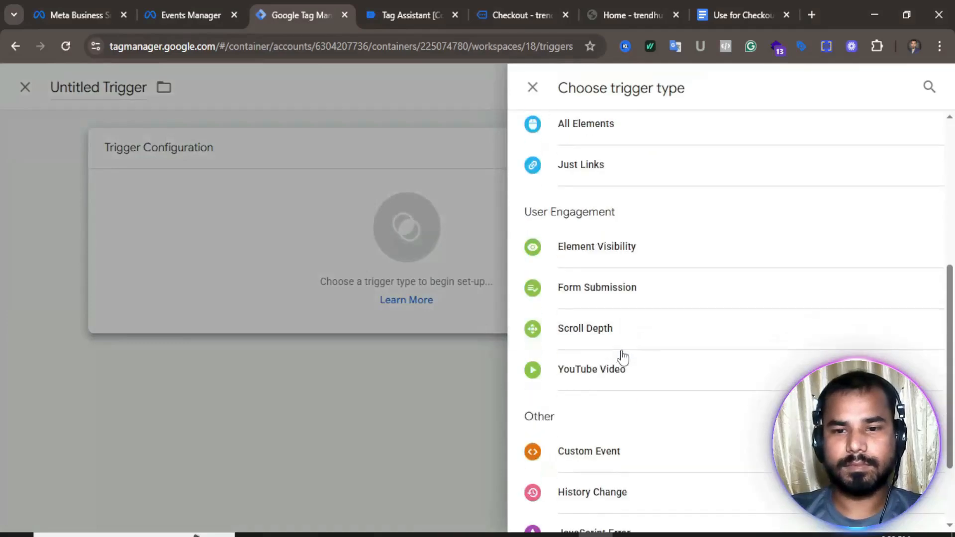
pyautogui.click(597, 458)
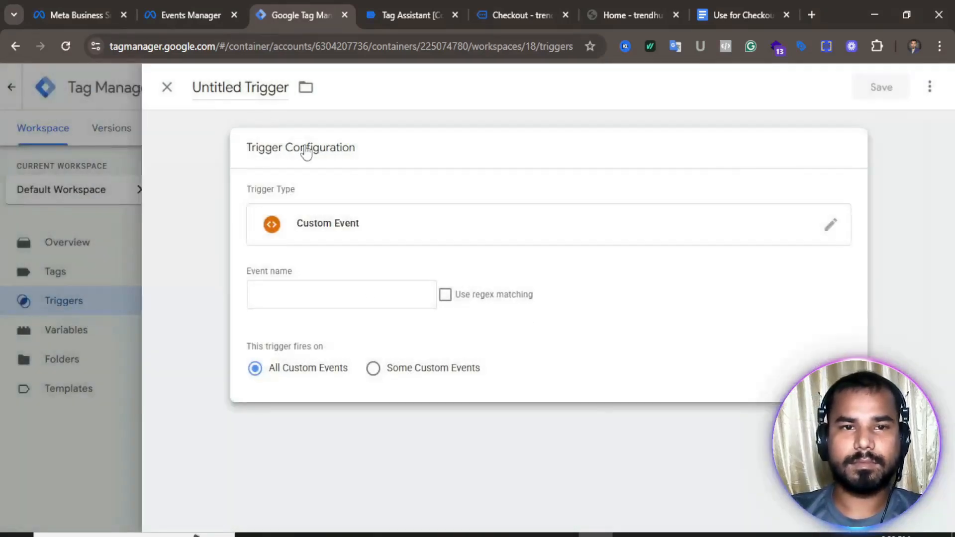
pyautogui.click(319, 294)
pyautogui.click(348, 384)
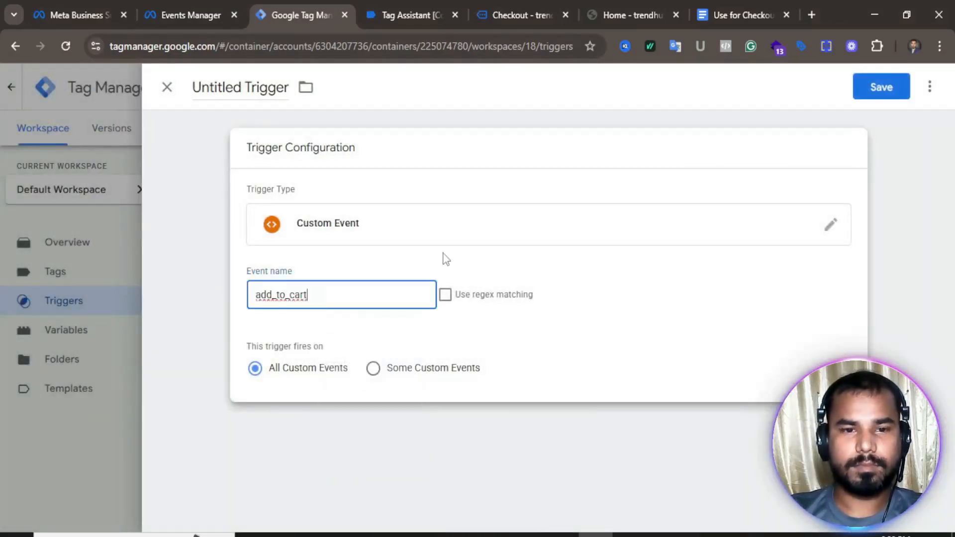
# - Name the custom event trigger "FB - Add to cart - Trigger" and save it
pyautogui.click(243, 90)
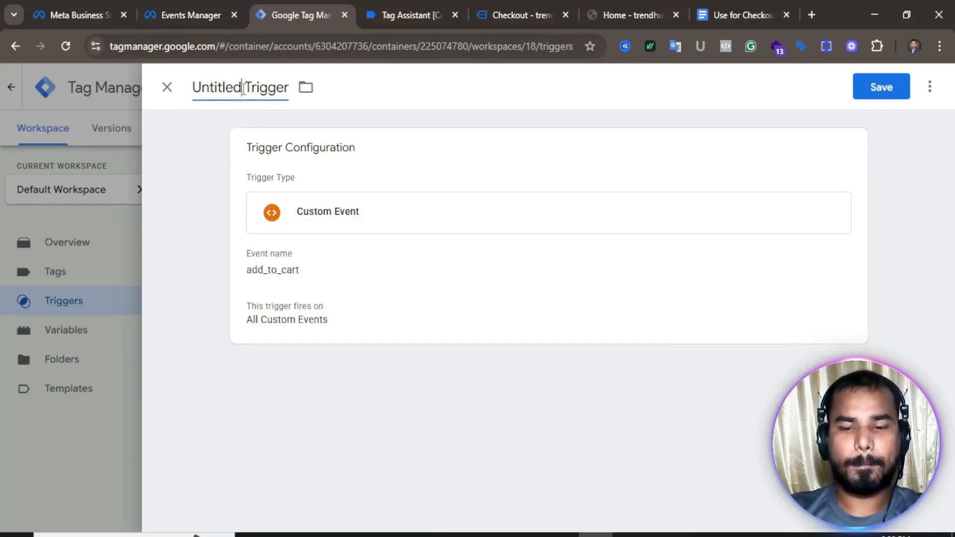
pyautogui.press('BackSpace')
pyautogui.press('BackSpace')
pyautogui.press('BackSpace')
pyautogui.press('BackSpace')
pyautogui.press('BackSpace')
pyautogui.press('BackSpace')
pyautogui.press('BackSpace')
pyautogui.press('BackSpace')
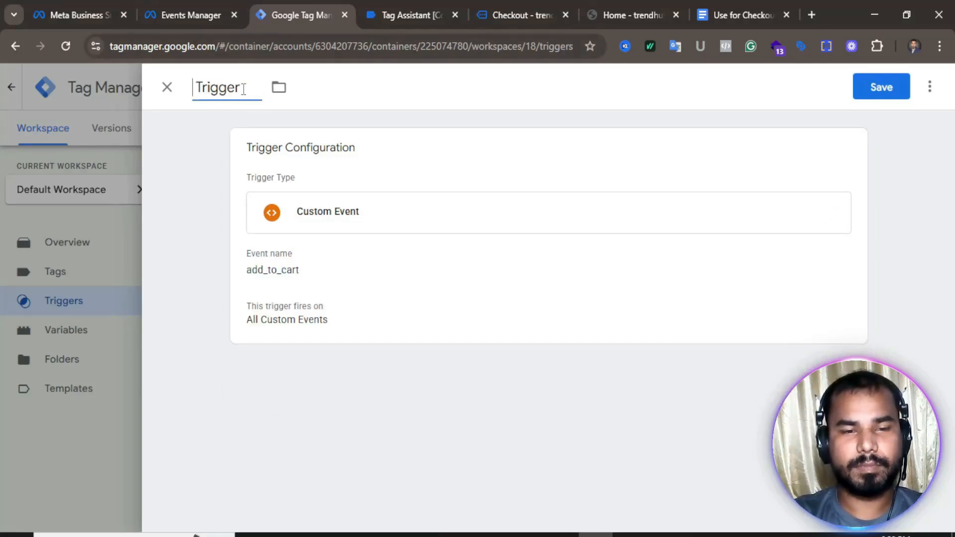
pyautogui.write('FB - ')
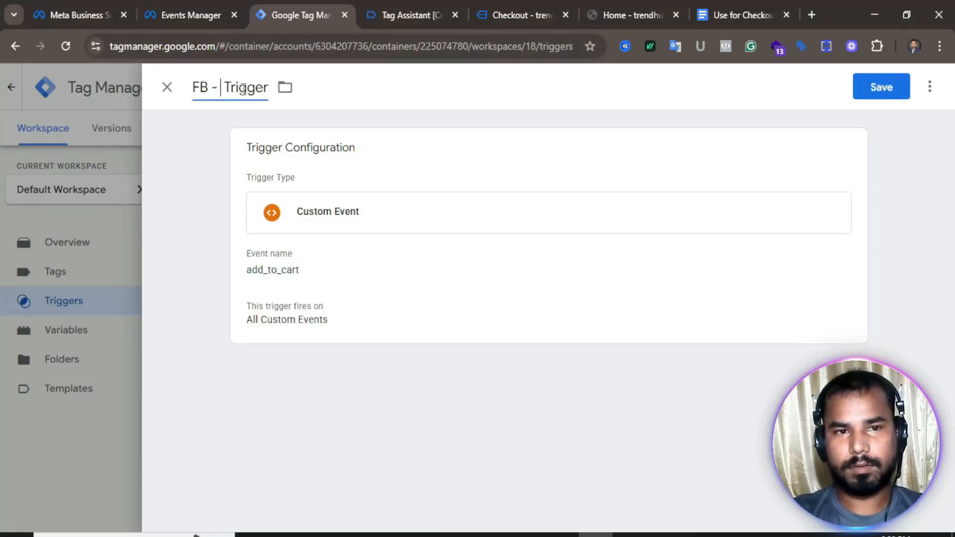
pyautogui.write('Add to')
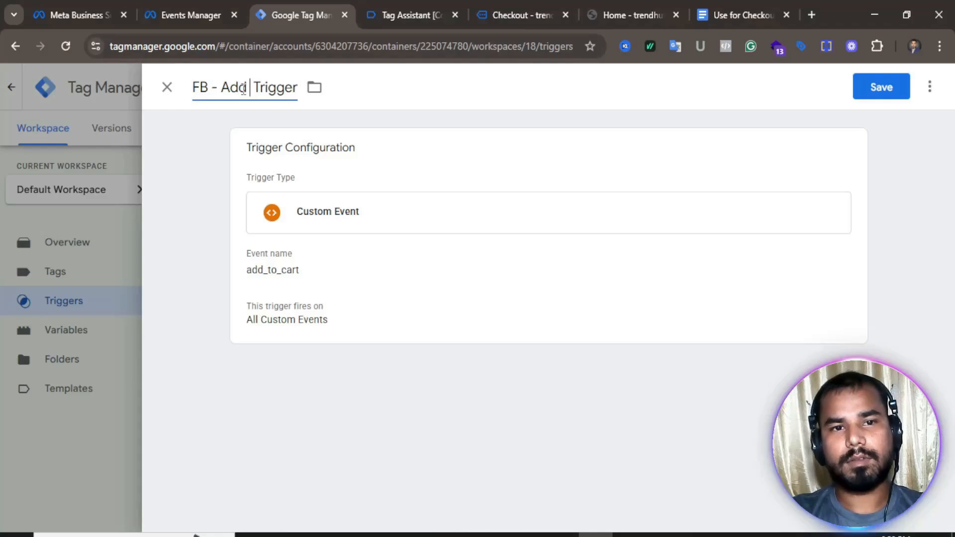
pyautogui.write(' cart -')
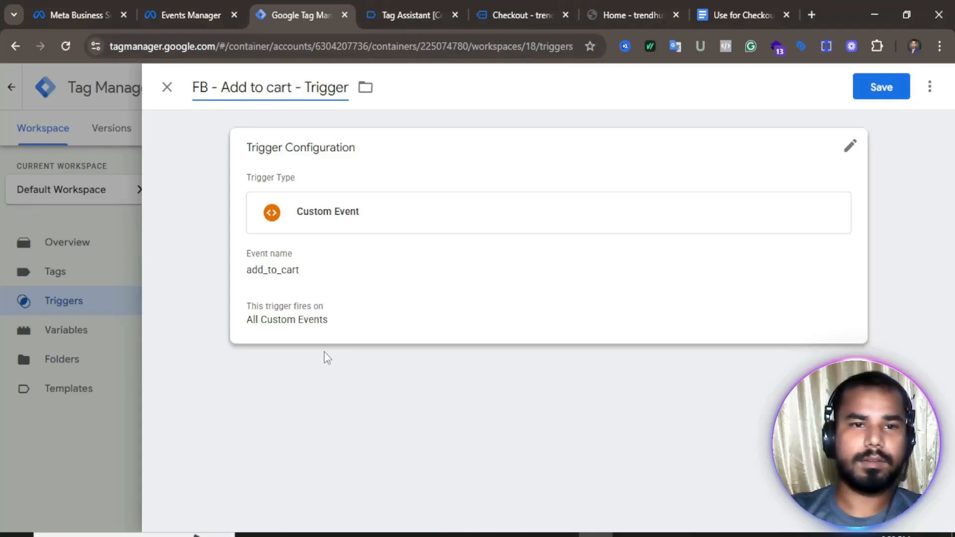
pyautogui.click(894, 89)
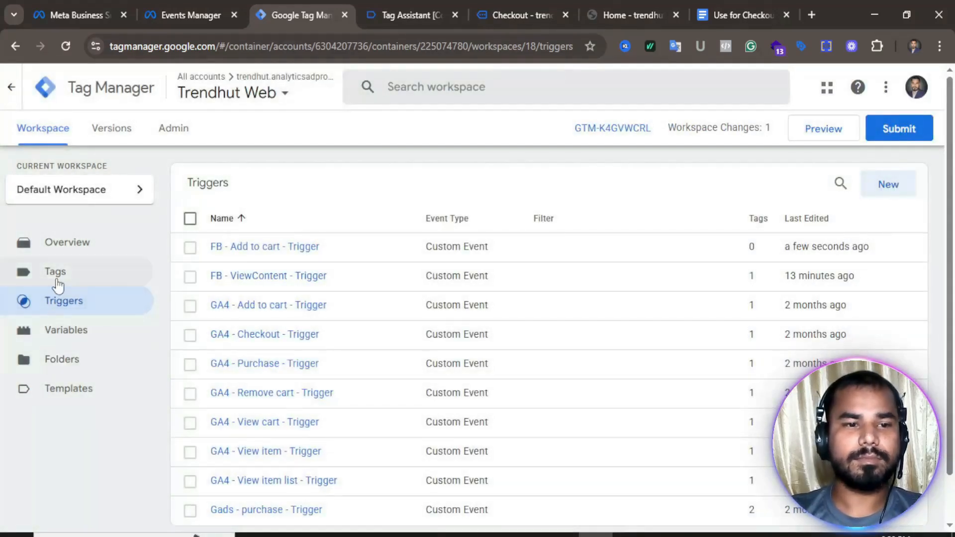
# - Open the FB - ViewContent - Tag from the tags list and make a copy of it
pyautogui.click(56, 274)
pyautogui.scroll(-3, 388, 303)
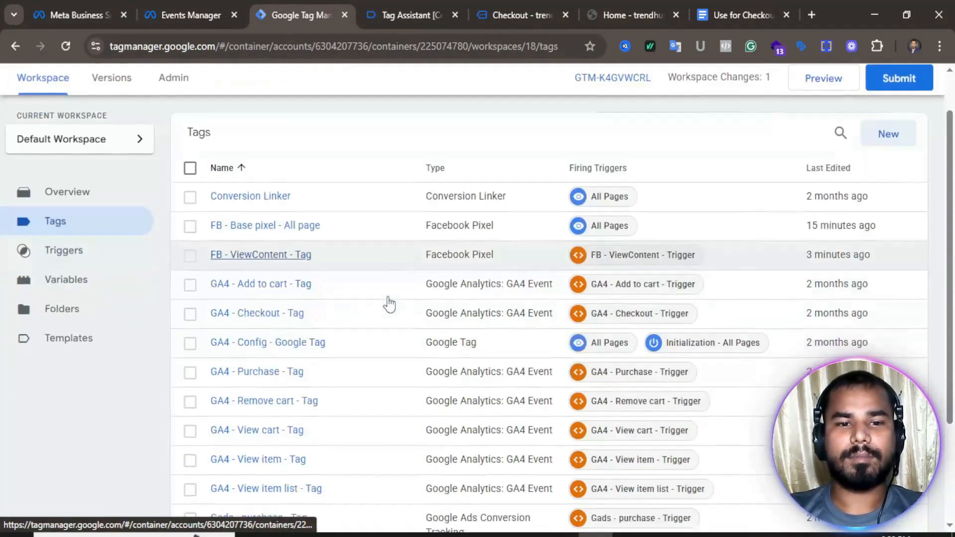
pyautogui.scroll(3, 298, 318)
pyautogui.click(269, 306)
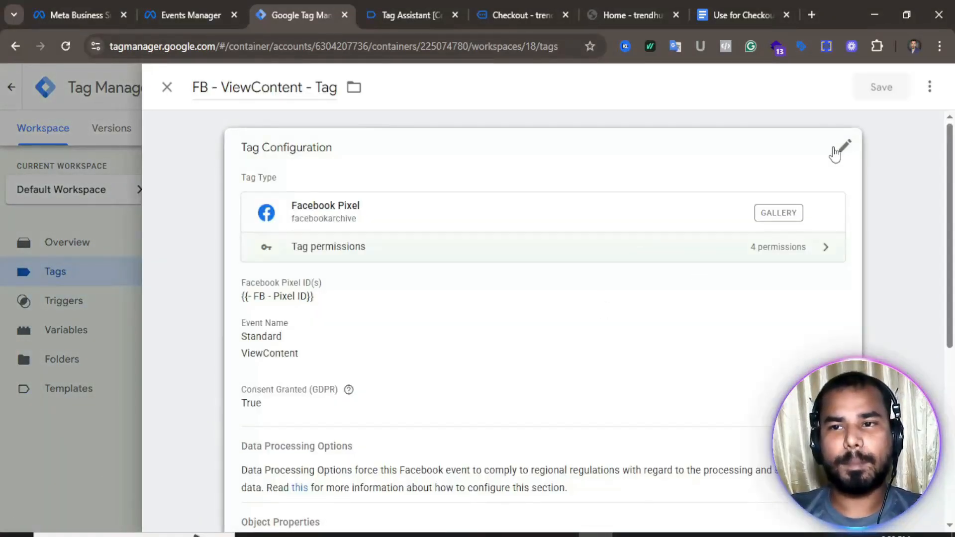
pyautogui.click(929, 88)
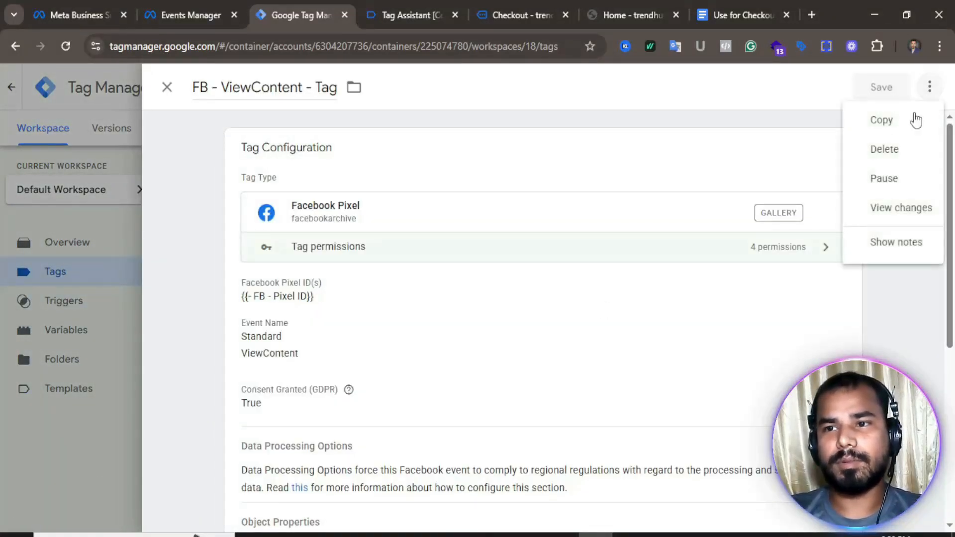
pyautogui.click(878, 124)
# - Rename the copied tag as "FB - Add to cart - Tag"
pyautogui.click(246, 87)
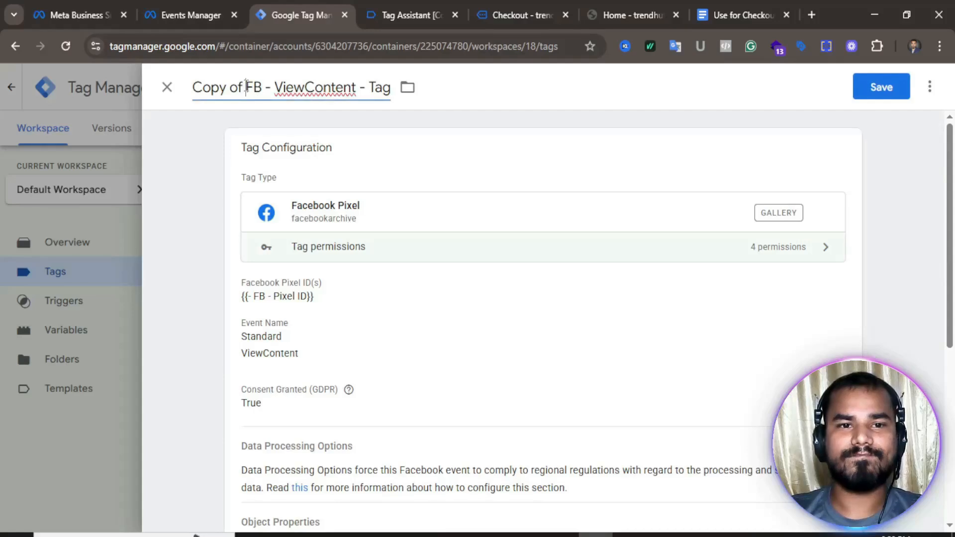
pyautogui.press('BackSpace')
pyautogui.press('BackSpace')
pyautogui.press('BackSpace')
pyautogui.press('BackSpace')
pyautogui.press('BackSpace')
pyautogui.press('BackSpace')
pyautogui.press('BackSpace')
pyautogui.press('BackSpace')
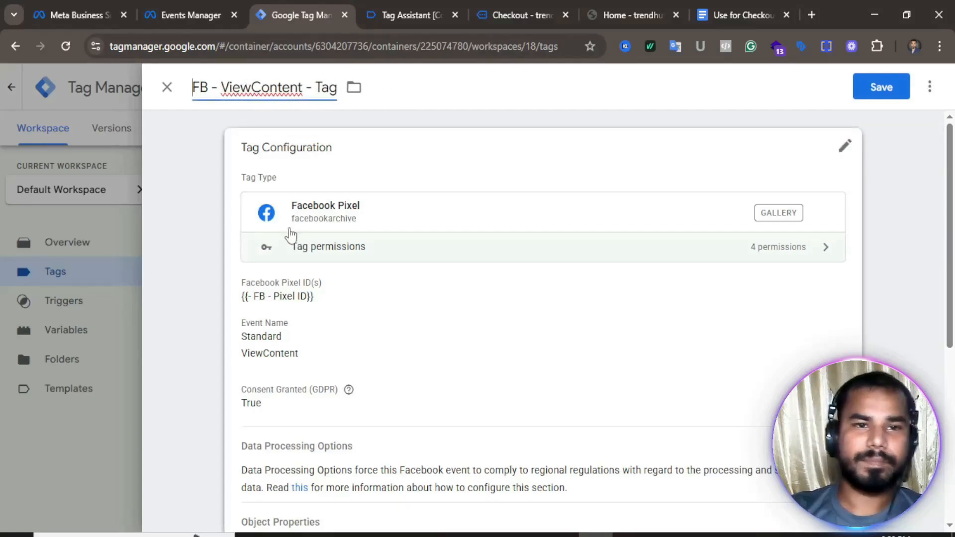
pyautogui.click(301, 90)
pyautogui.press('BackSpace')
pyautogui.press('BackSpace')
pyautogui.press('BackSpace')
pyautogui.press('BackSpace')
pyautogui.press('BackSpace')
pyautogui.press('BackSpace')
pyautogui.press('BackSpace')
pyautogui.press('BackSpace')
pyautogui.press('BackSpace')
pyautogui.press('BackSpace')
pyautogui.press('BackSpace')
pyautogui.write('Add to')
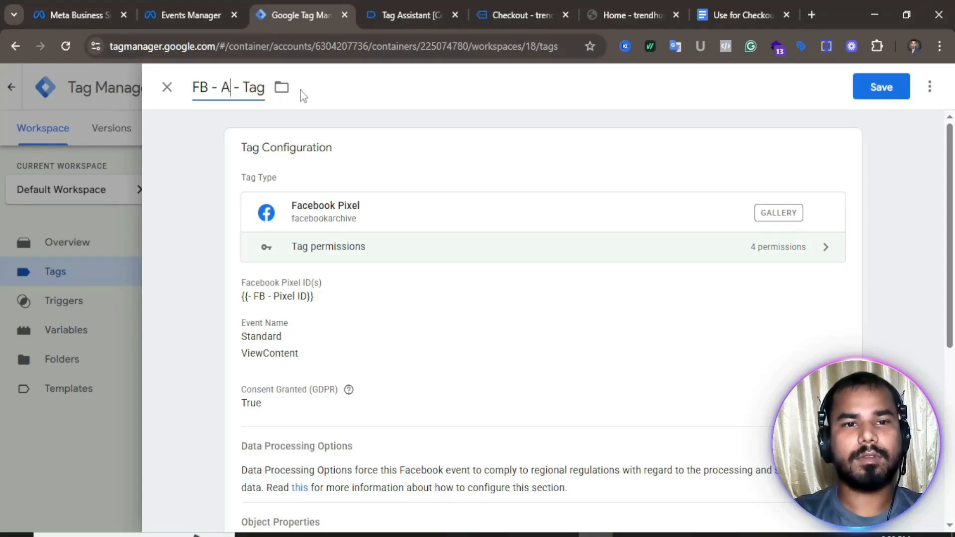
pyautogui.write(' cart')
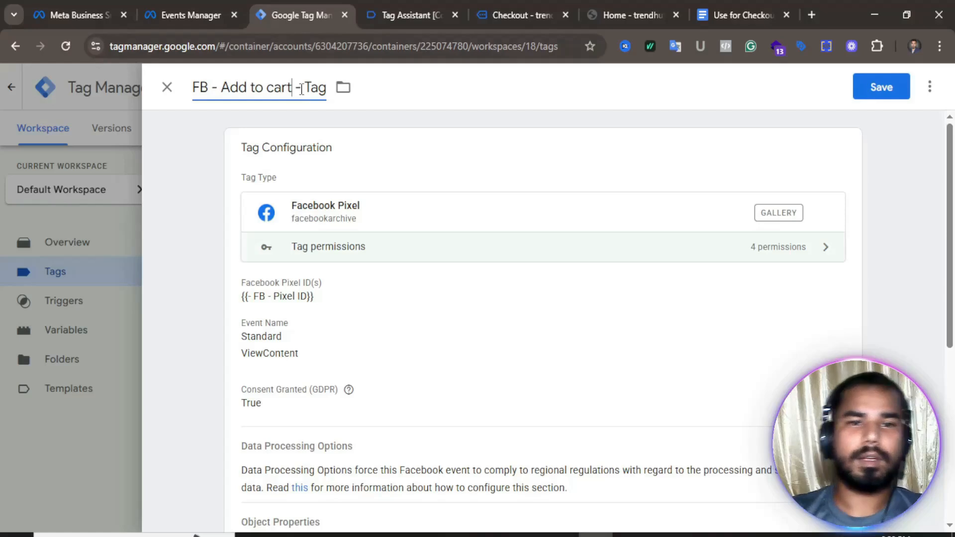
# - Change the tag's standard event to AddToCart and expand its object properties to check them
pyautogui.scroll(-3, 508, 217)
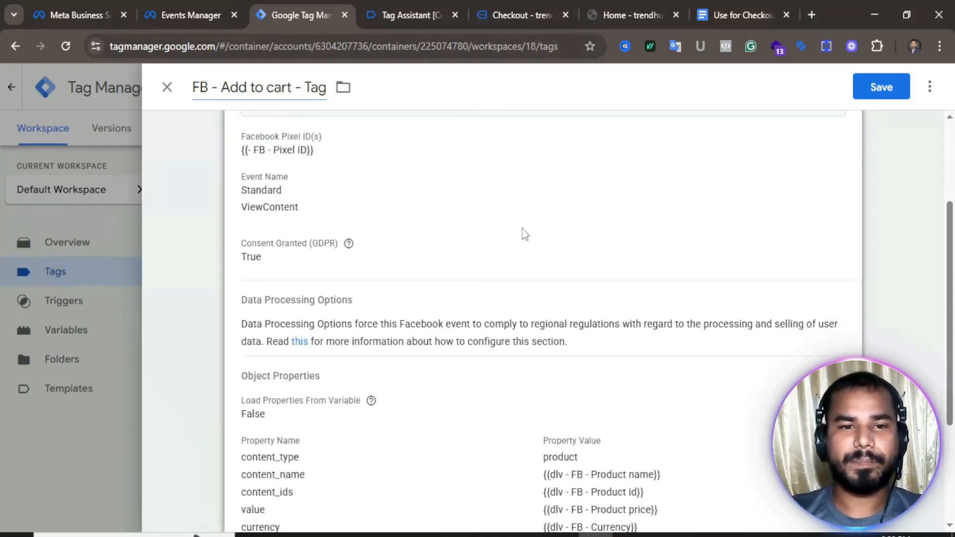
pyautogui.click(517, 231)
pyautogui.click(350, 294)
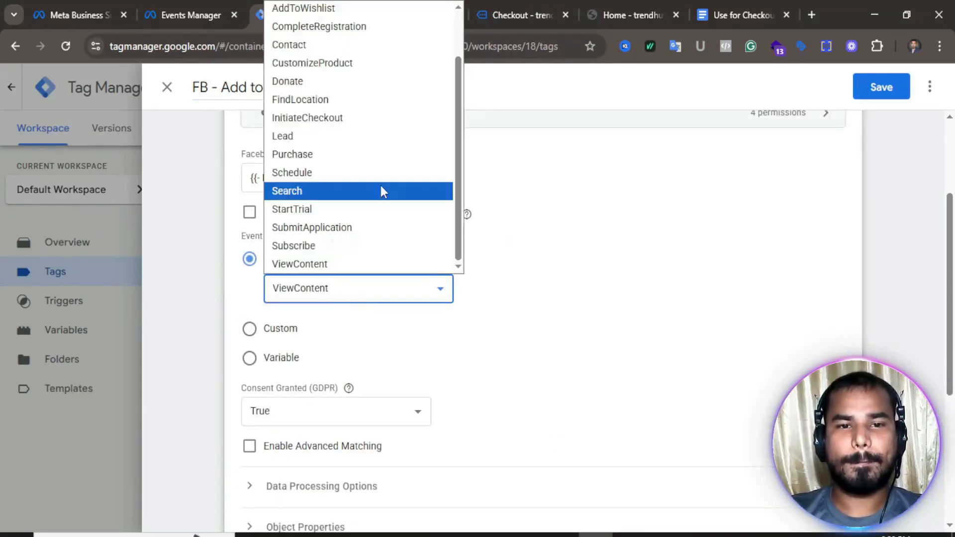
pyautogui.scroll(1, 324, 212)
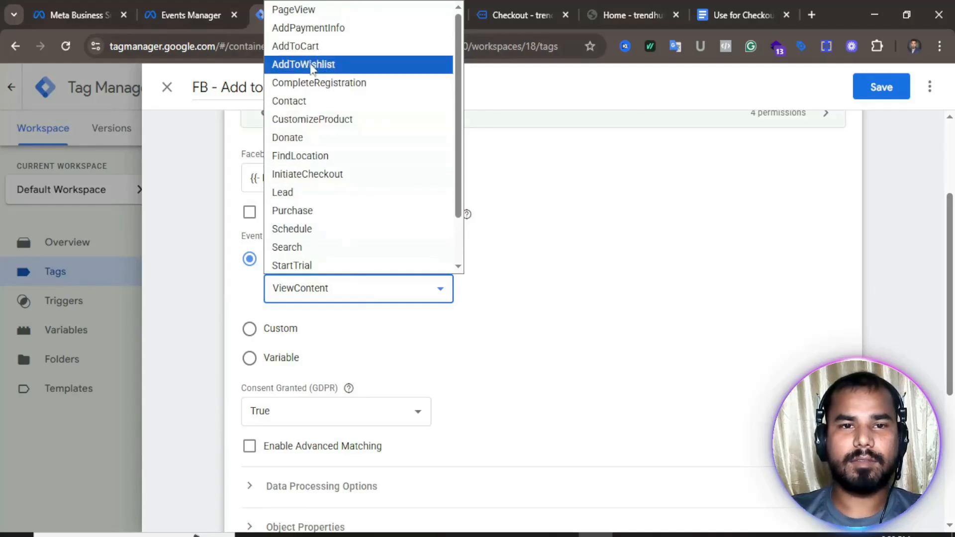
pyautogui.click(309, 46)
pyautogui.scroll(-1, 545, 314)
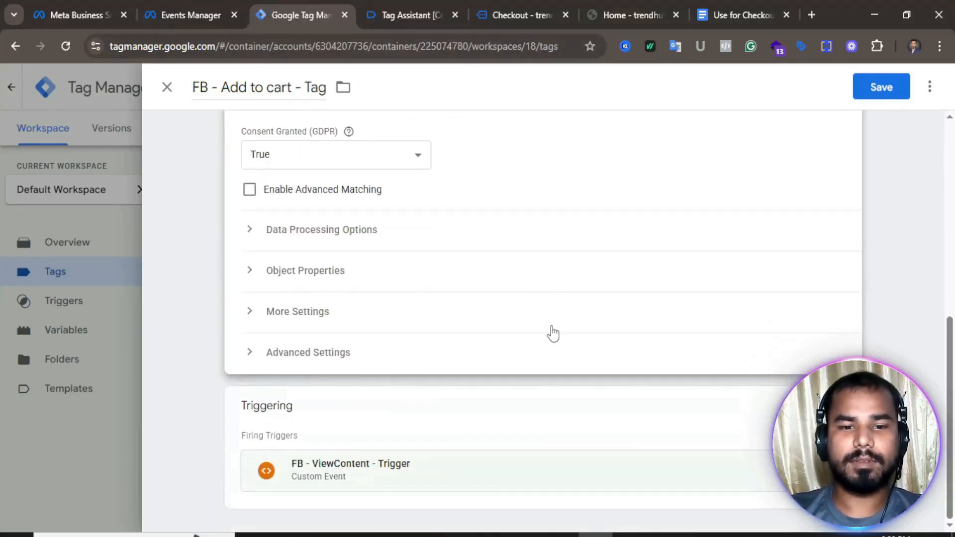
pyautogui.click(356, 270)
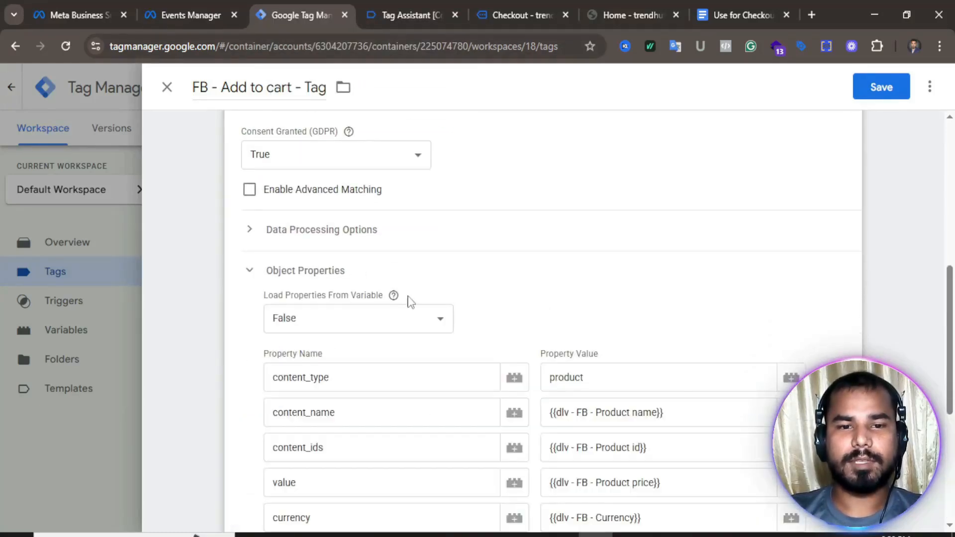
pyautogui.scroll(-6, 593, 270)
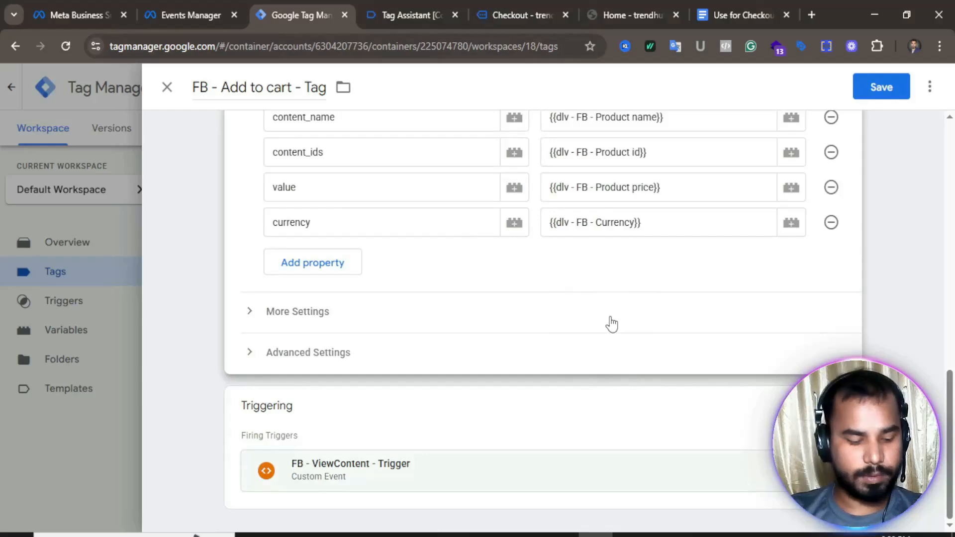
# - Replace the tag's ViewContent firing trigger with FB - Add to cart - Trigger and save the tag
pyautogui.click(569, 426)
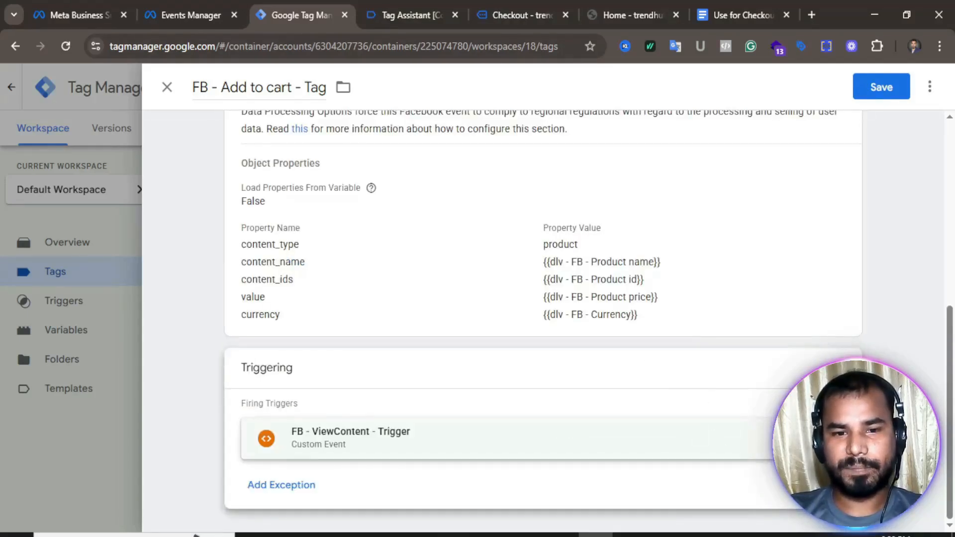
pyautogui.click(846, 438)
pyautogui.click(541, 405)
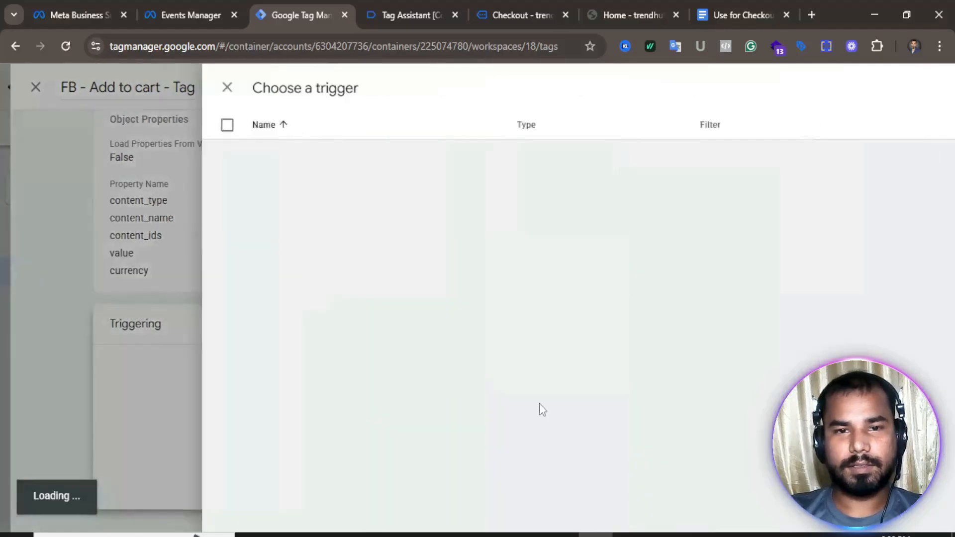
pyautogui.click(310, 214)
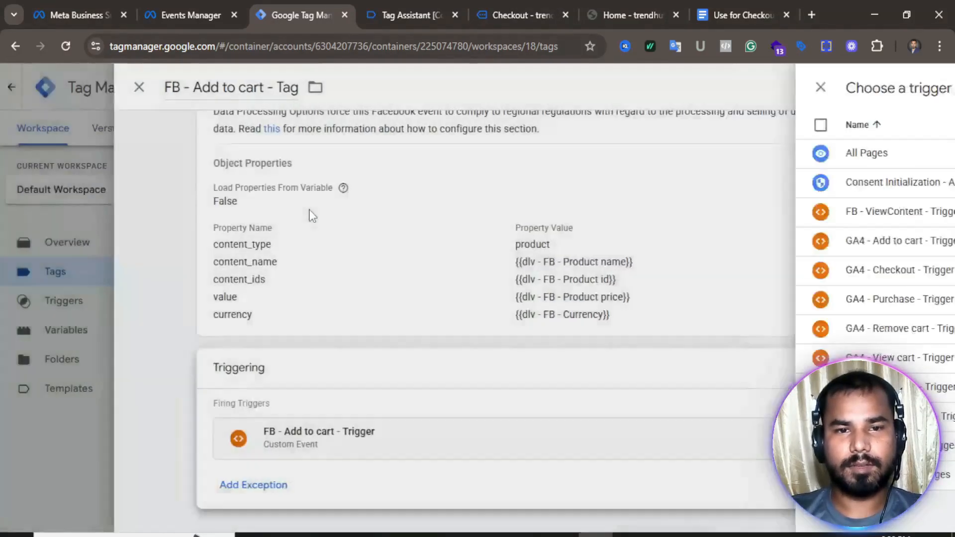
pyautogui.scroll(7, 582, 405)
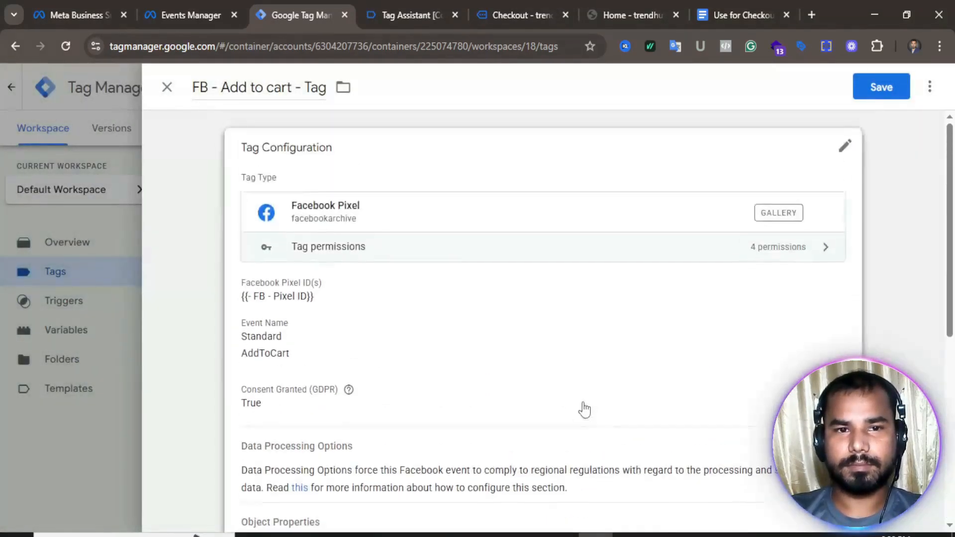
pyautogui.scroll(-7, 551, 374)
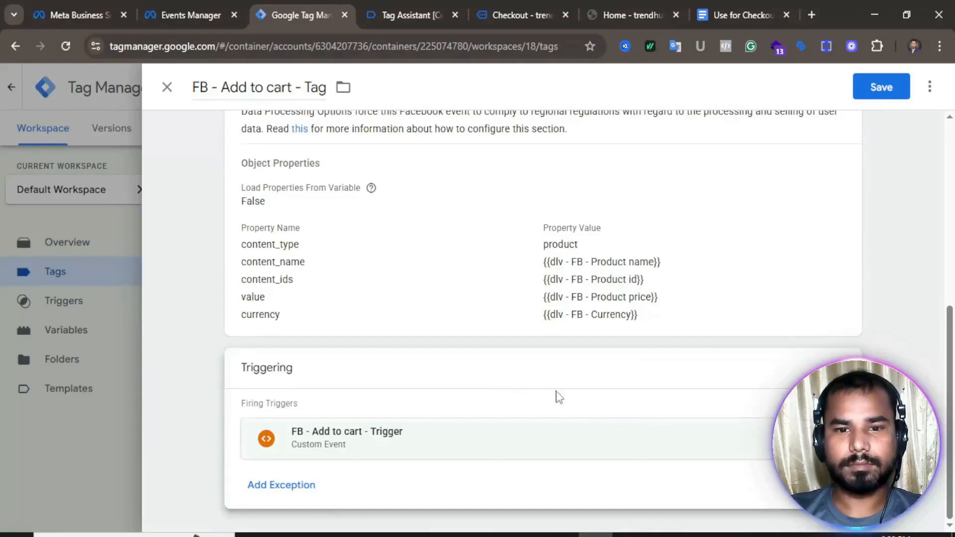
pyautogui.click(889, 88)
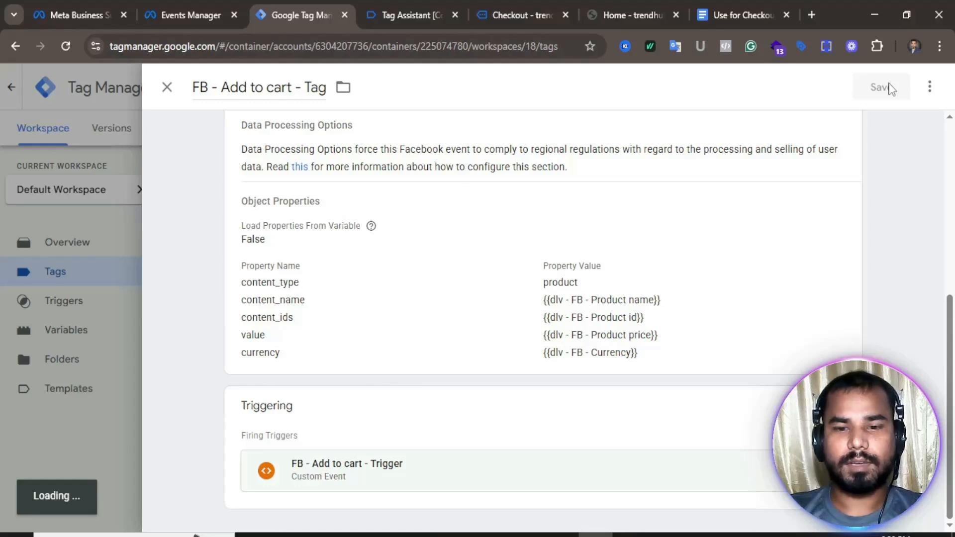
# - Switch to Tag Assistant and examine the data layer values of the begin_checkout event, down to its ecommerce items
pyautogui.scroll(-3, 578, 250)
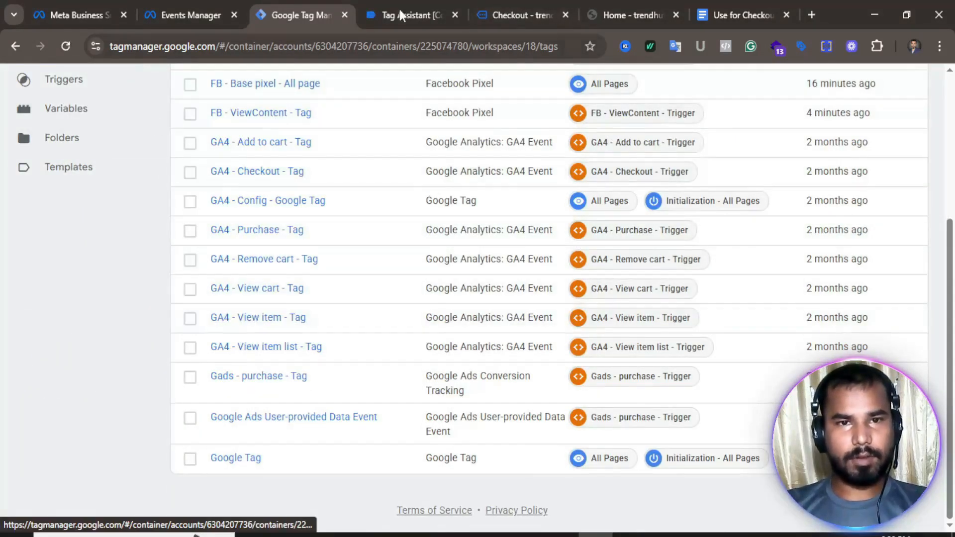
pyautogui.click(517, 2)
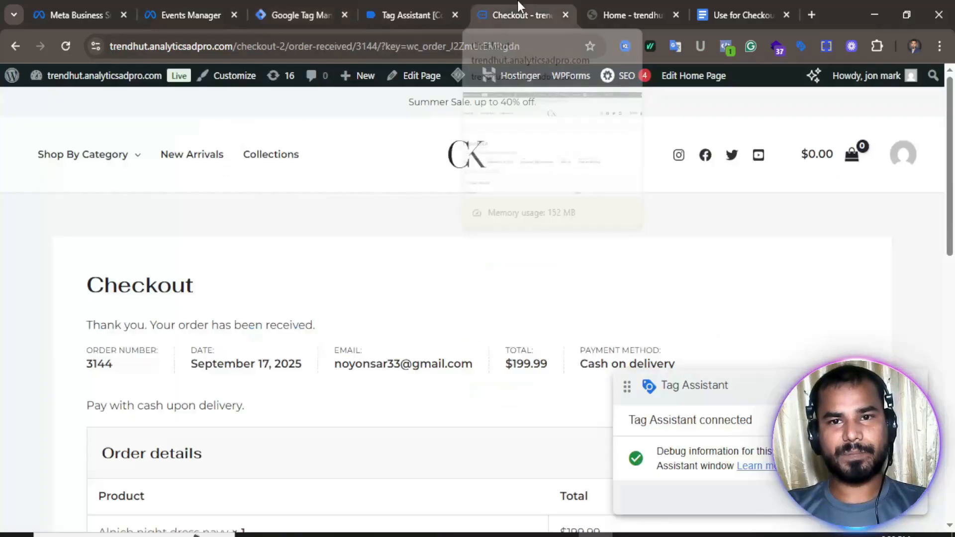
pyautogui.click(386, 1)
pyautogui.scroll(5, 119, 383)
pyautogui.click(90, 388)
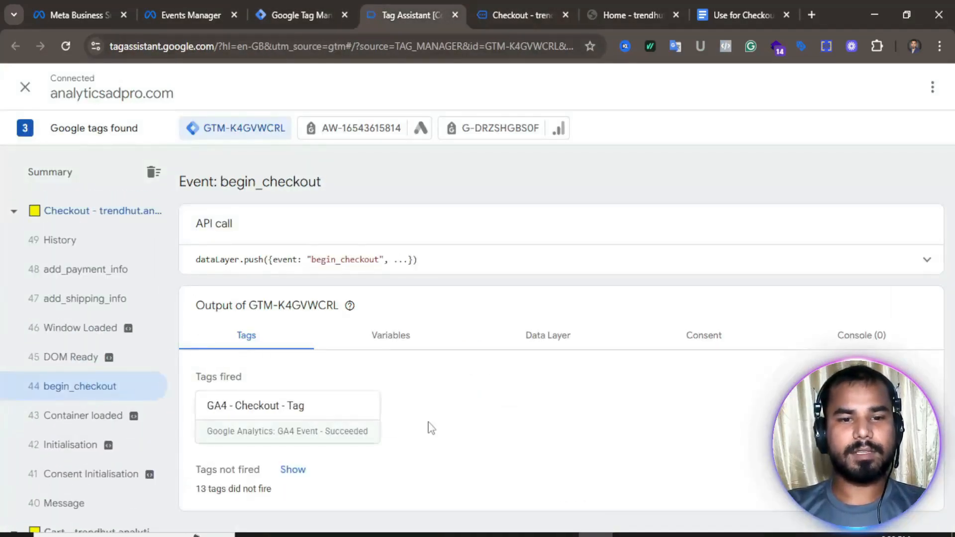
pyautogui.click(548, 335)
pyautogui.scroll(-1, 468, 347)
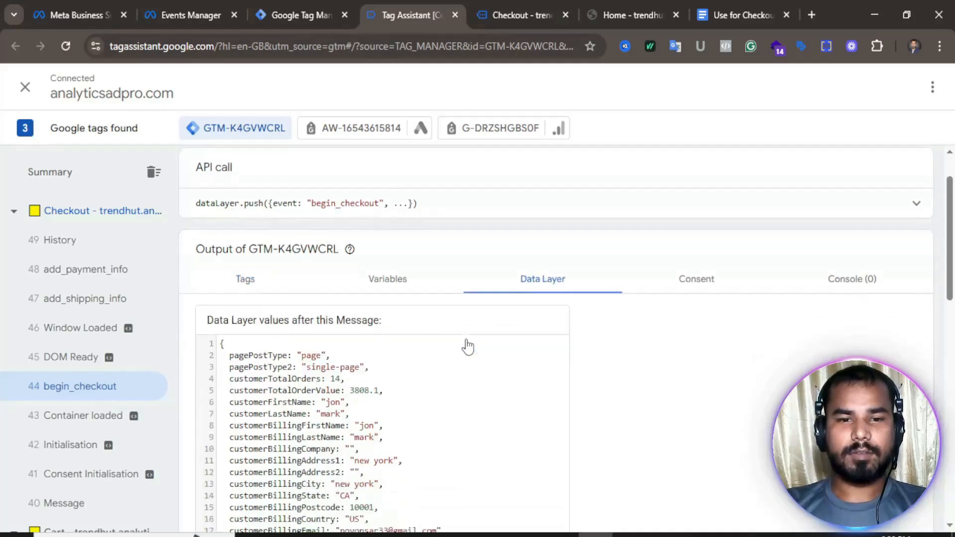
pyautogui.scroll(-12, 468, 346)
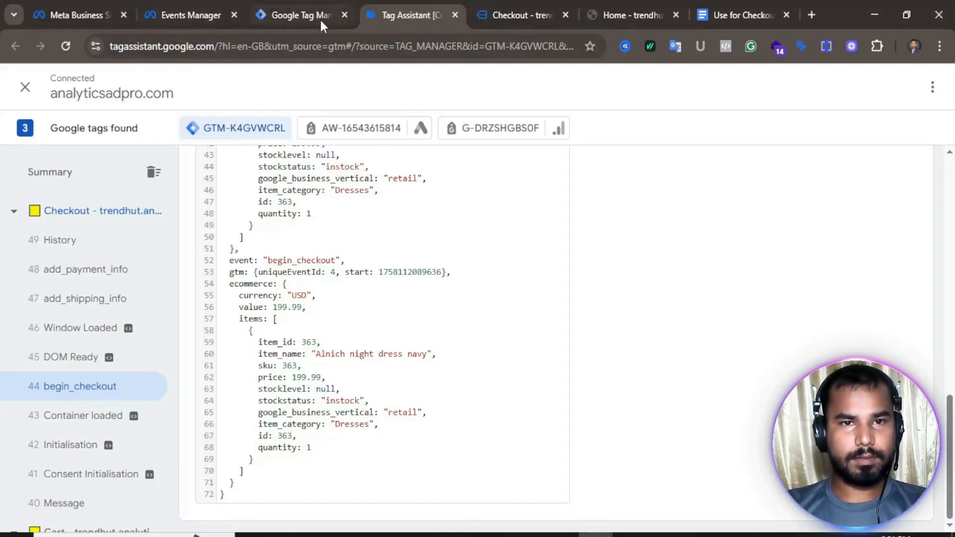
# - Return to Google Tag Manager and create a new user-defined variable of the Data Layer Variable type
pyautogui.click(311, 6)
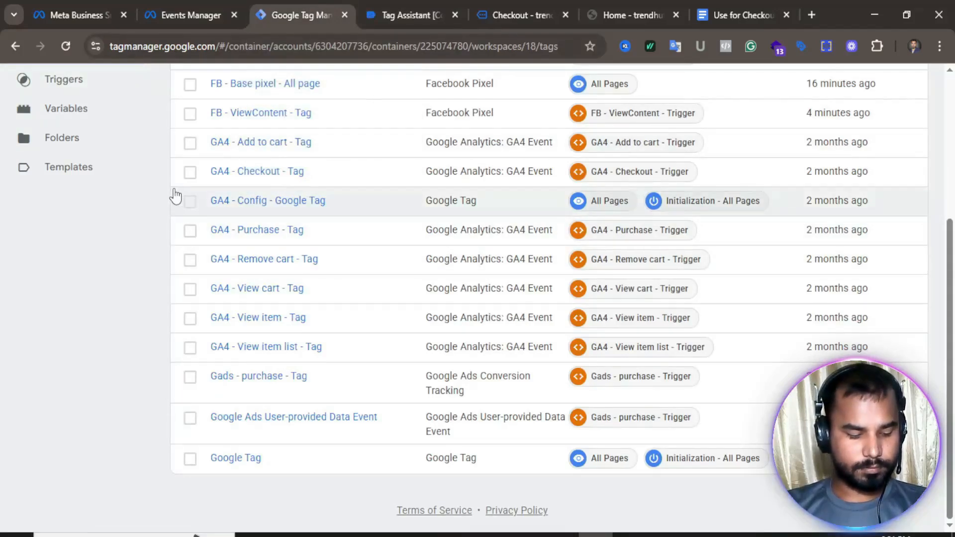
pyautogui.click(78, 113)
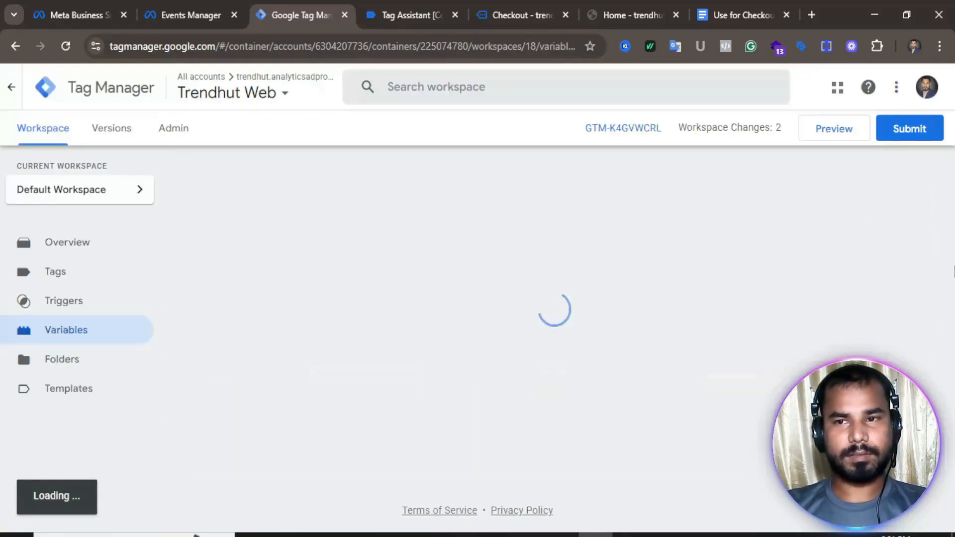
pyautogui.scroll(-3, 458, 324)
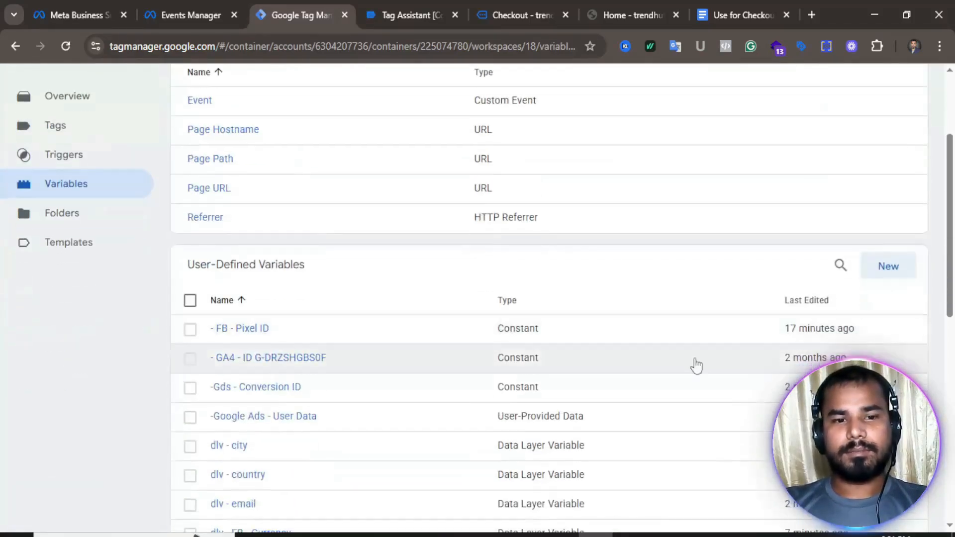
pyautogui.click(889, 262)
pyautogui.click(562, 227)
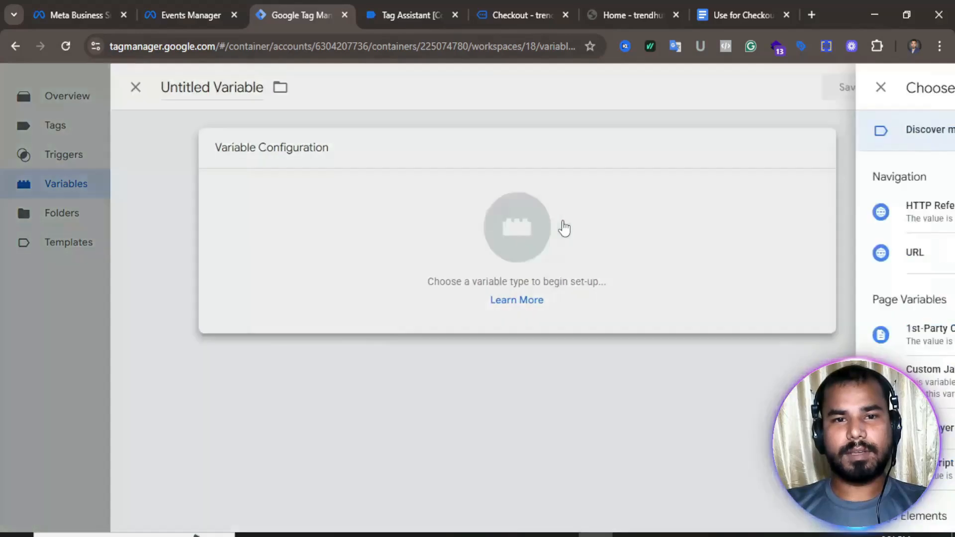
pyautogui.scroll(-3, 639, 328)
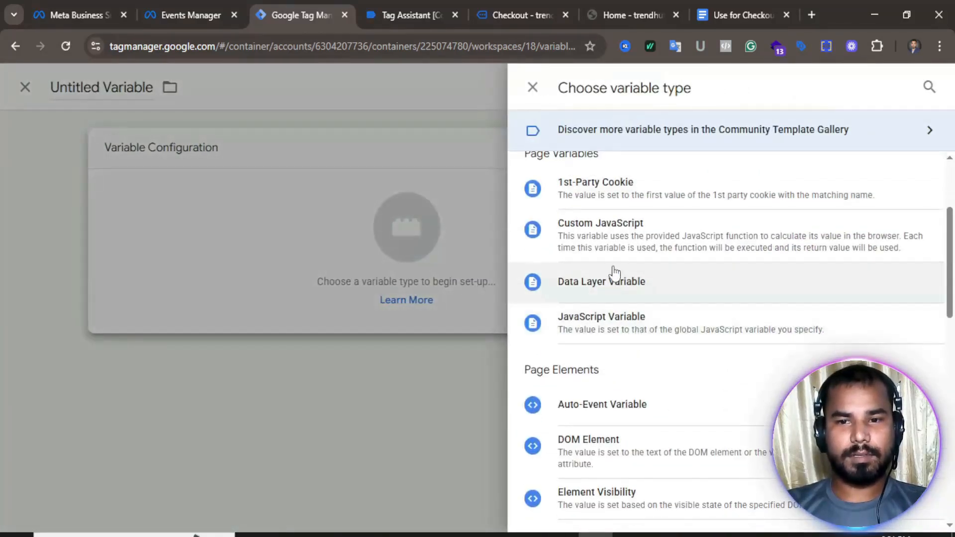
pyautogui.click(615, 277)
# - Set the data layer variable name to ecommerce.value, taking the key names from the begin_checkout event in Tag Assistant
pyautogui.click(343, 290)
pyautogui.click(402, 1)
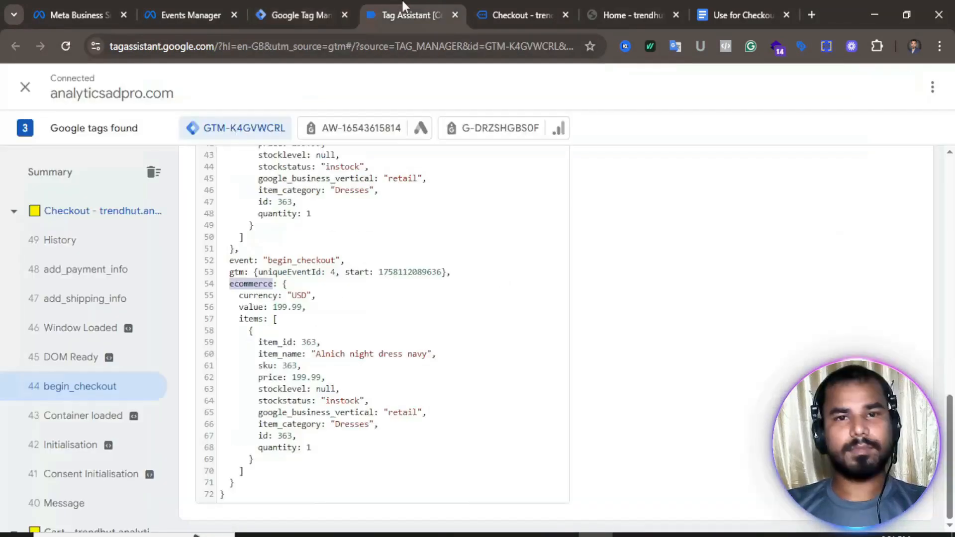
pyautogui.click(318, 11)
pyautogui.write('ecommerce')
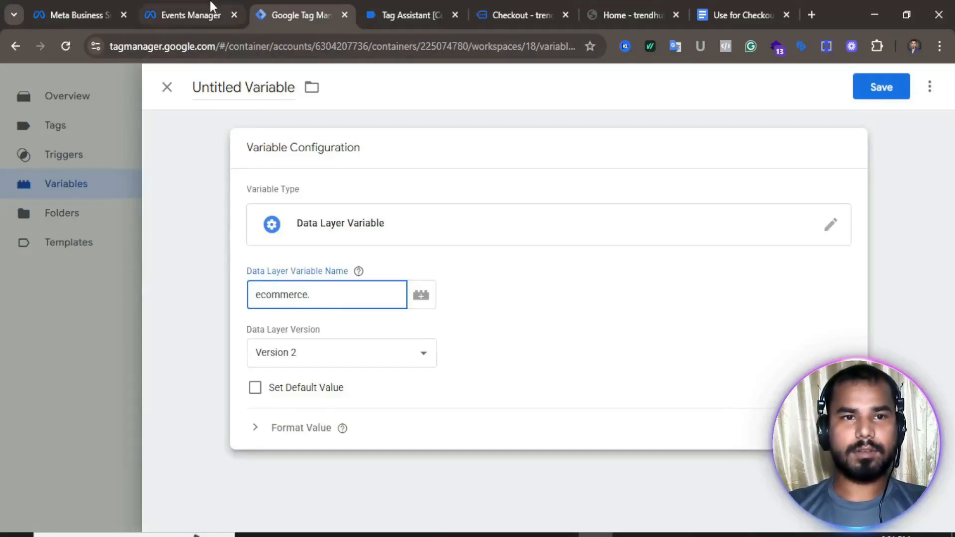
pyautogui.click(405, 1)
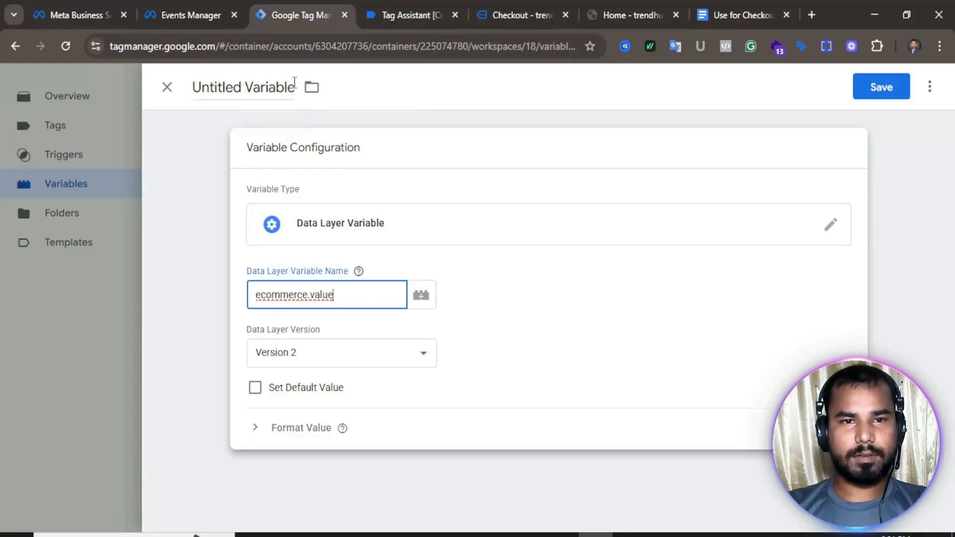
# - Name the variable "dlv - FB - Order value" and save it
pyautogui.click(294, 85)
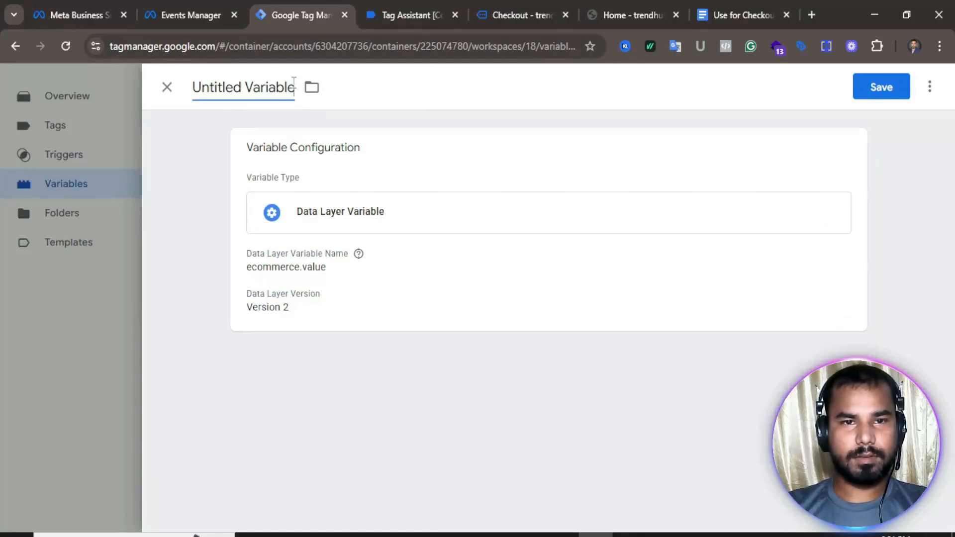
pyautogui.press('BackSpace')
pyautogui.press('BackSpace')
pyautogui.press('BackSpace')
pyautogui.press('BackSpace')
pyautogui.press('BackSpace')
pyautogui.press('BackSpace')
pyautogui.press('BackSpace')
pyautogui.press('BackSpace')
pyautogui.press('BackSpace')
pyautogui.press('BackSpace')
pyautogui.press('BackSpace')
pyautogui.press('BackSpace')
pyautogui.press('BackSpace')
pyautogui.press('BackSpace')
pyautogui.press('BackSpace')
pyautogui.press('BackSpace')
pyautogui.press('BackSpace')
pyautogui.write('dk')
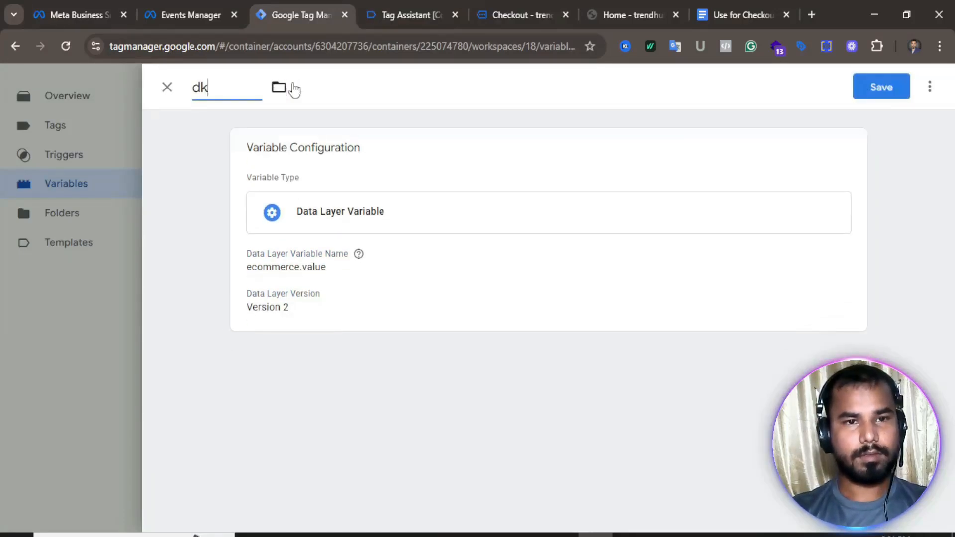
pyautogui.write('v')
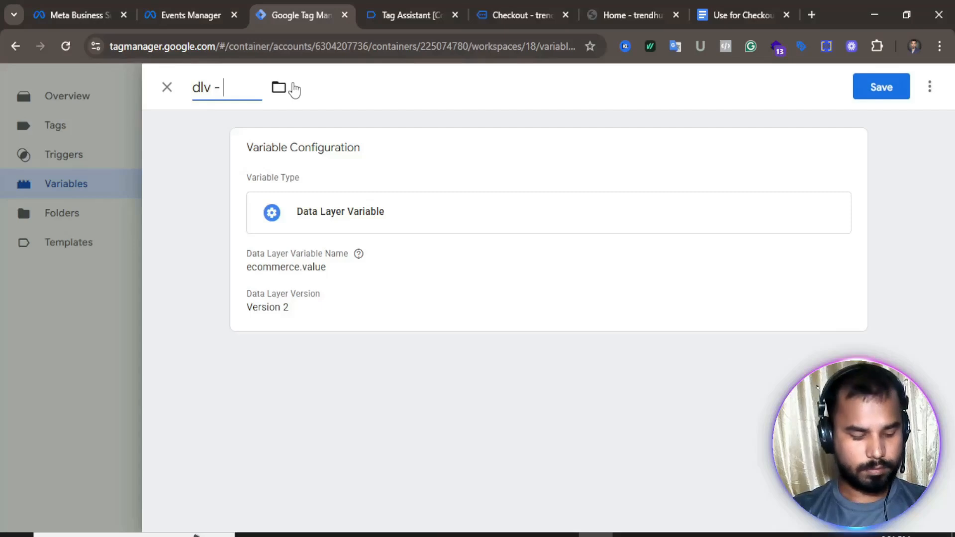
pyautogui.write(' - FB')
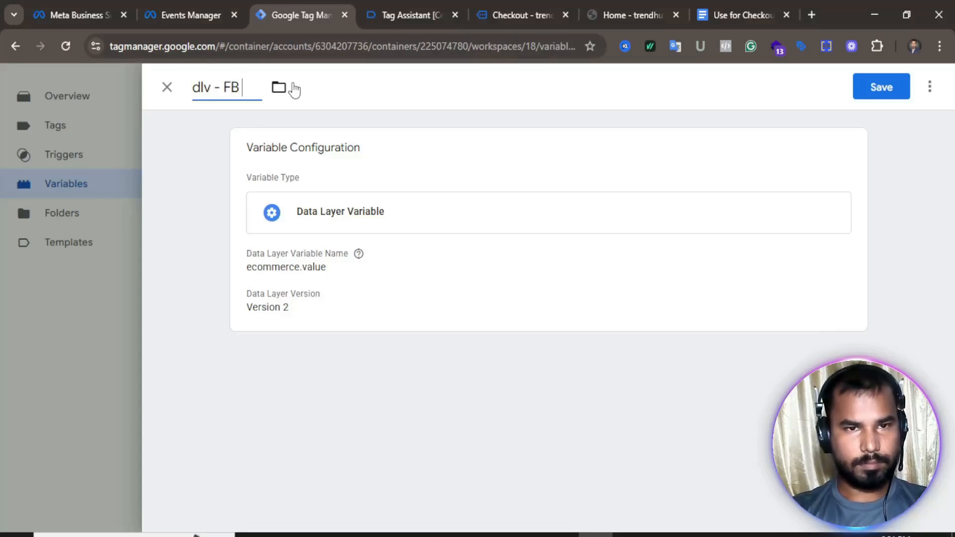
pyautogui.write(' -')
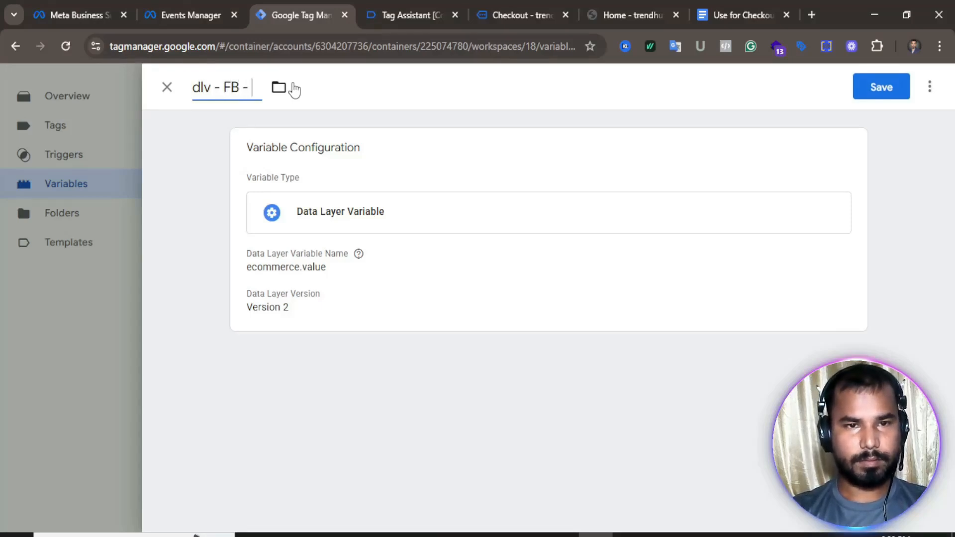
pyautogui.write(' Order va')
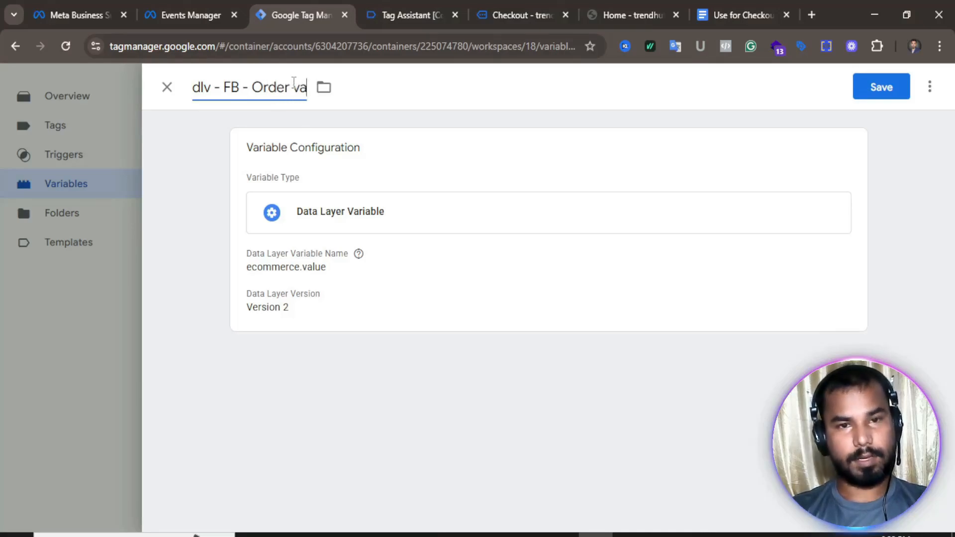
pyautogui.write('lue')
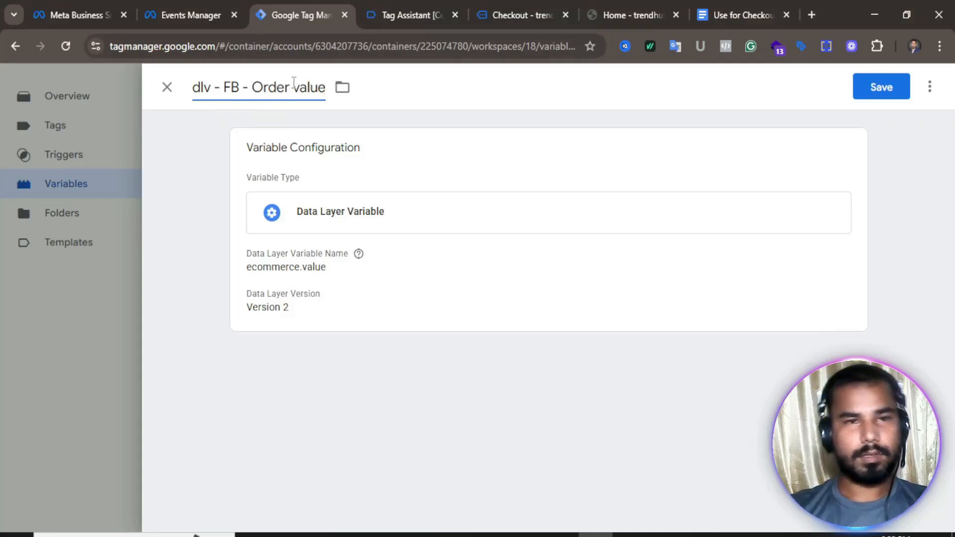
pyautogui.click(883, 85)
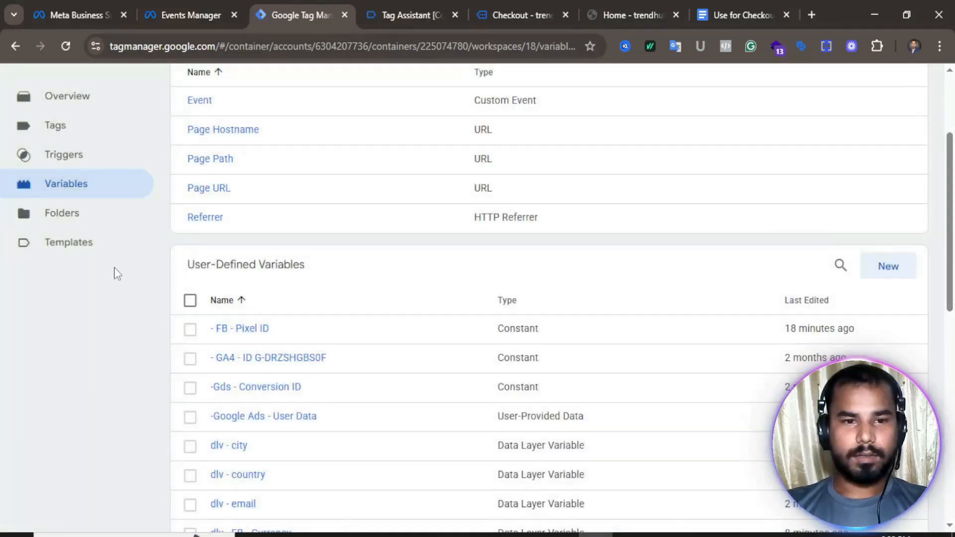
# - Start another user-defined variable and check the begin_checkout data layer in Tag Assistant and the store's order confirmation page
pyautogui.click(905, 269)
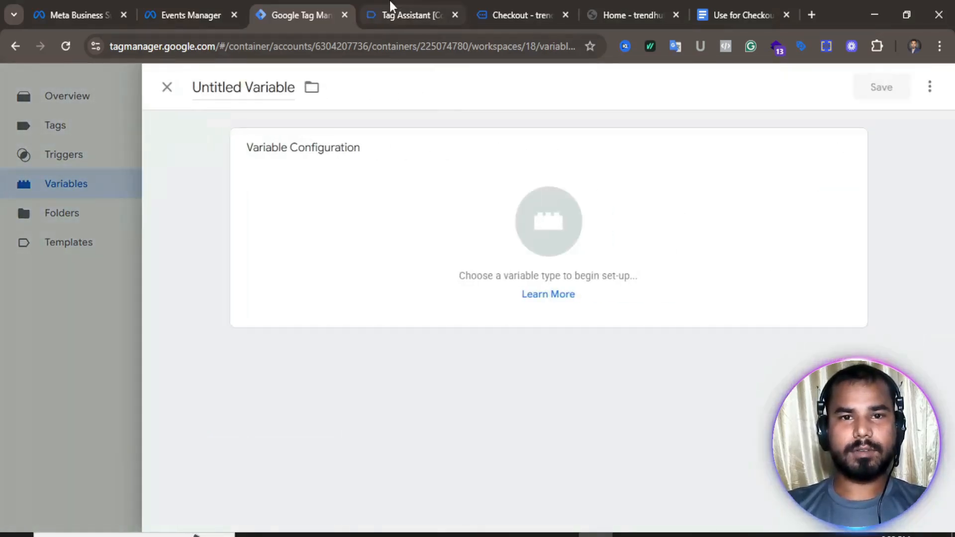
pyautogui.click(395, 1)
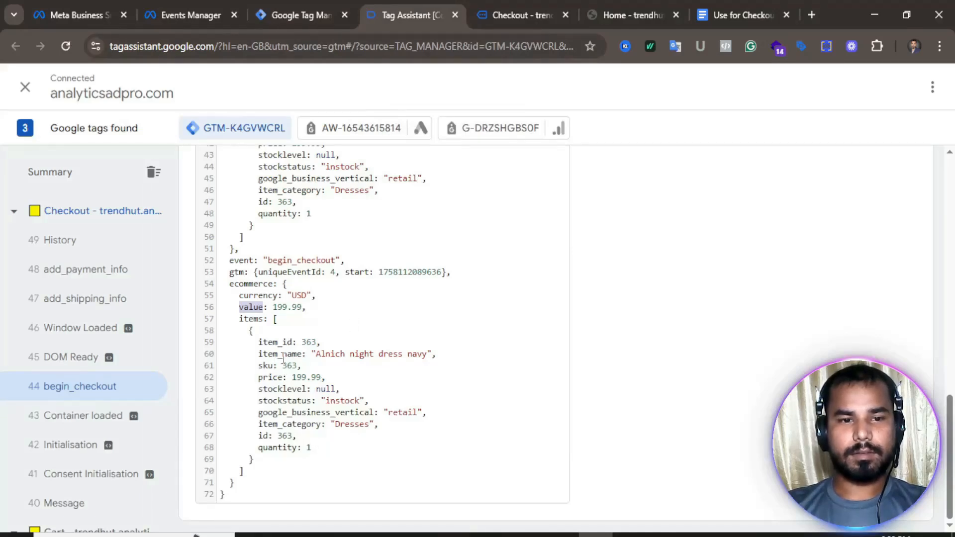
pyautogui.scroll(5, 289, 360)
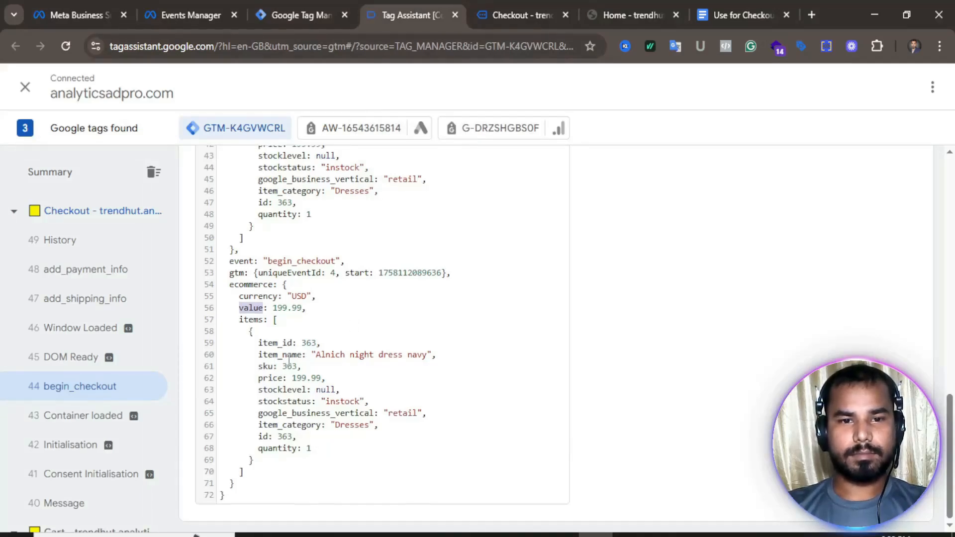
pyautogui.scroll(-5, 289, 360)
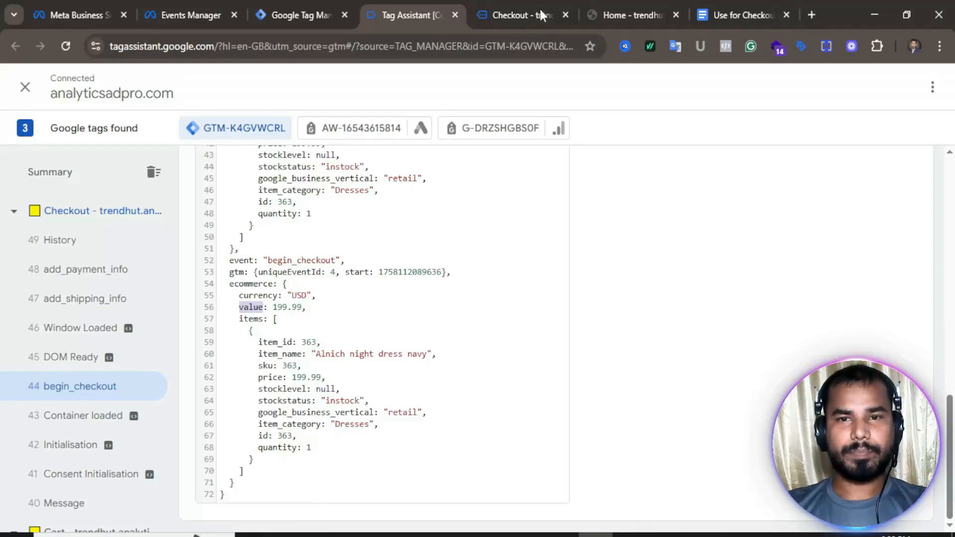
pyautogui.click(540, 14)
pyautogui.scroll(-4, 305, 319)
pyautogui.scroll(4, 305, 320)
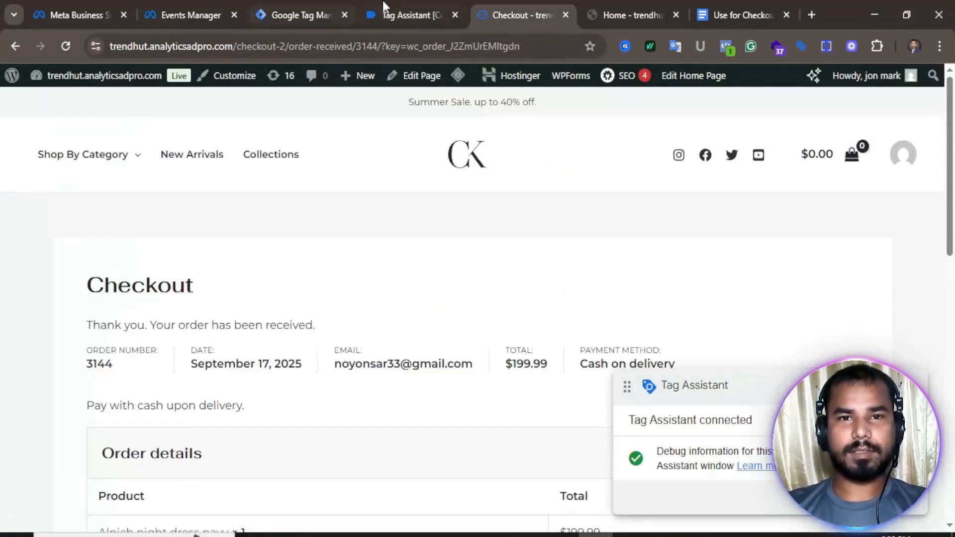
pyautogui.click(408, 14)
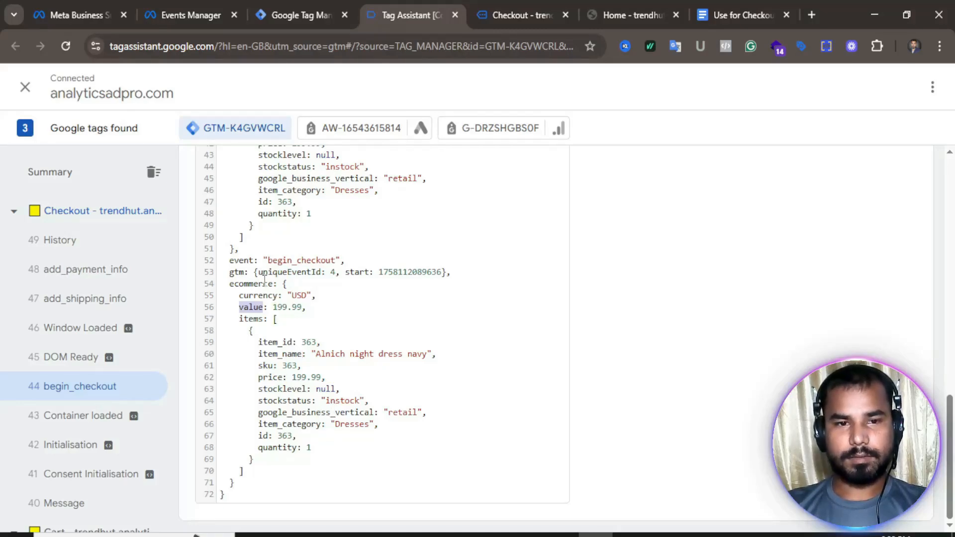
# - Set the new variable's type to Data Layer Variable and enter "ecommerce." as the beginning of its data layer name
pyautogui.click(298, 2)
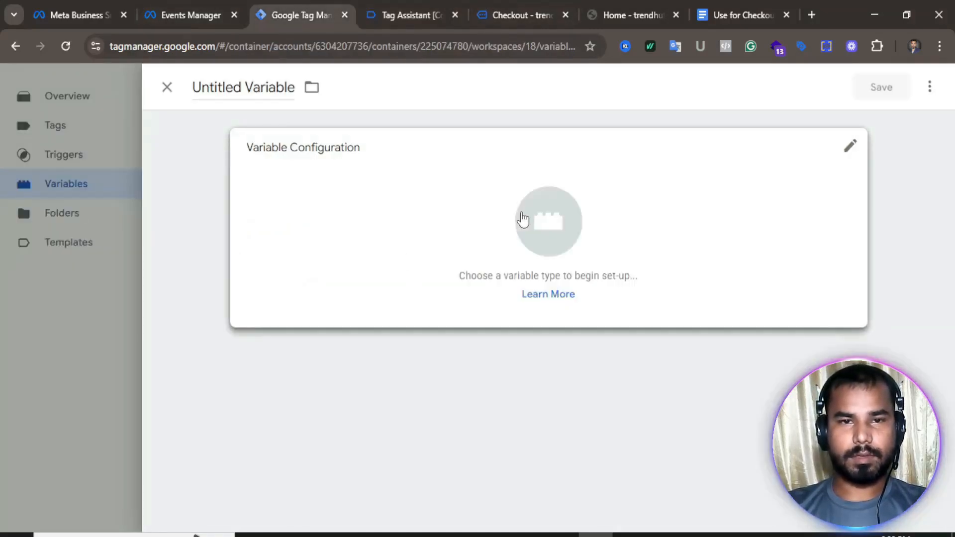
pyautogui.click(521, 219)
pyautogui.scroll(-4, 678, 368)
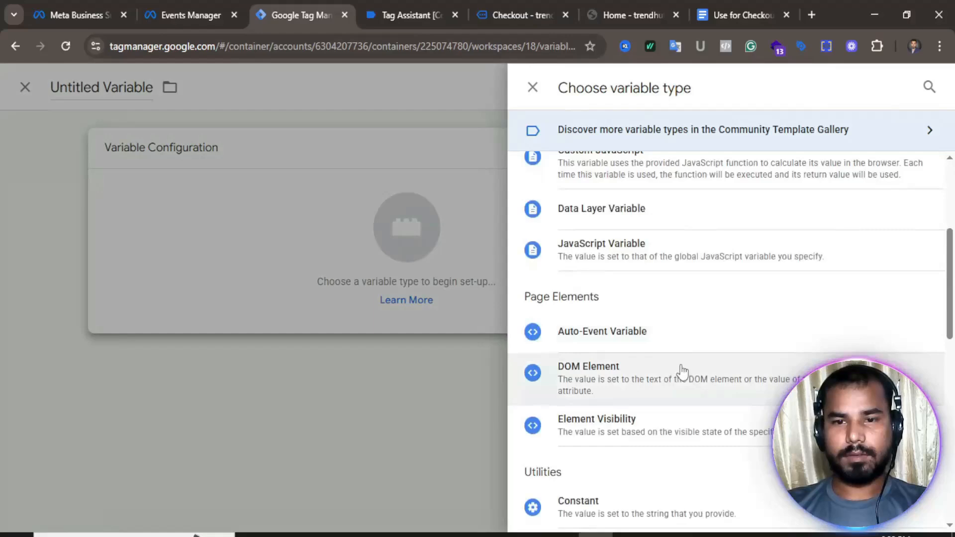
pyautogui.click(618, 208)
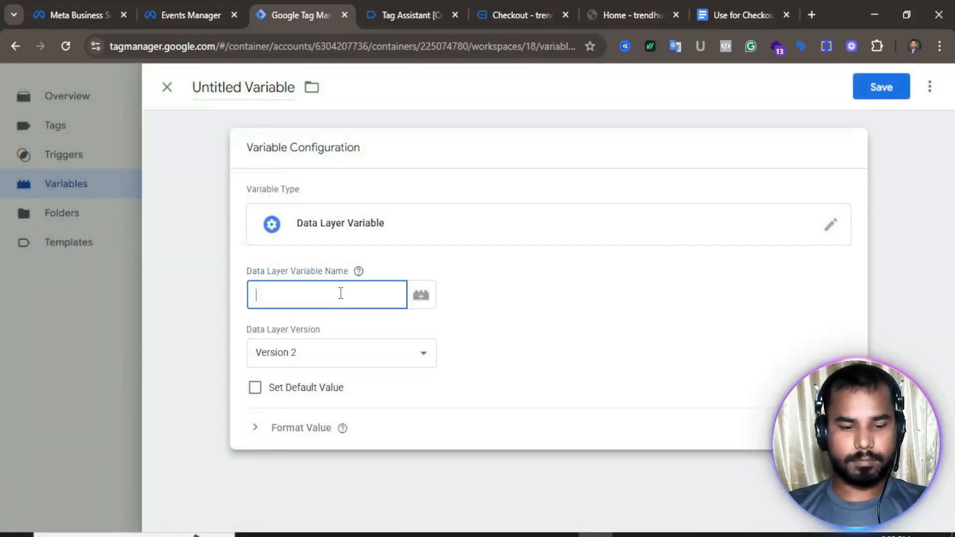
pyautogui.press('super+v')
pyautogui.click(315, 256)
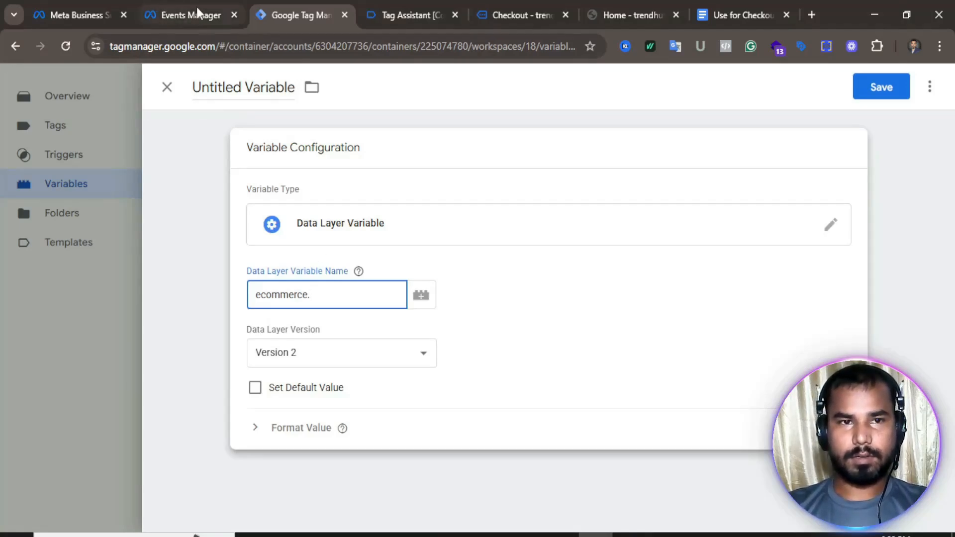
# - Copy the transaction_id key from the purchase event in Tag Assistant and complete the data layer name as ecommerce.transaction_id
pyautogui.click(413, 15)
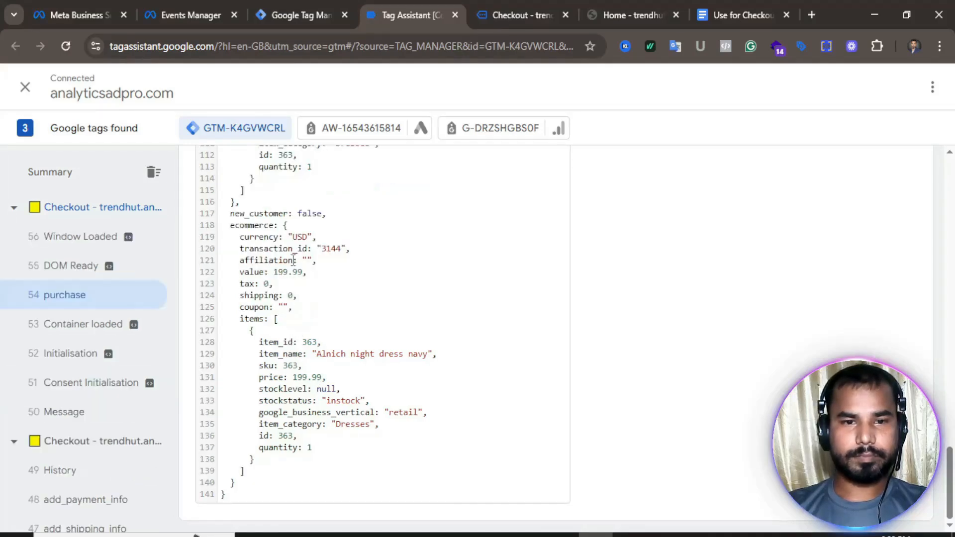
pyautogui.doubleClick(293, 248)
pyautogui.rightClick(293, 249)
pyautogui.click(329, 264)
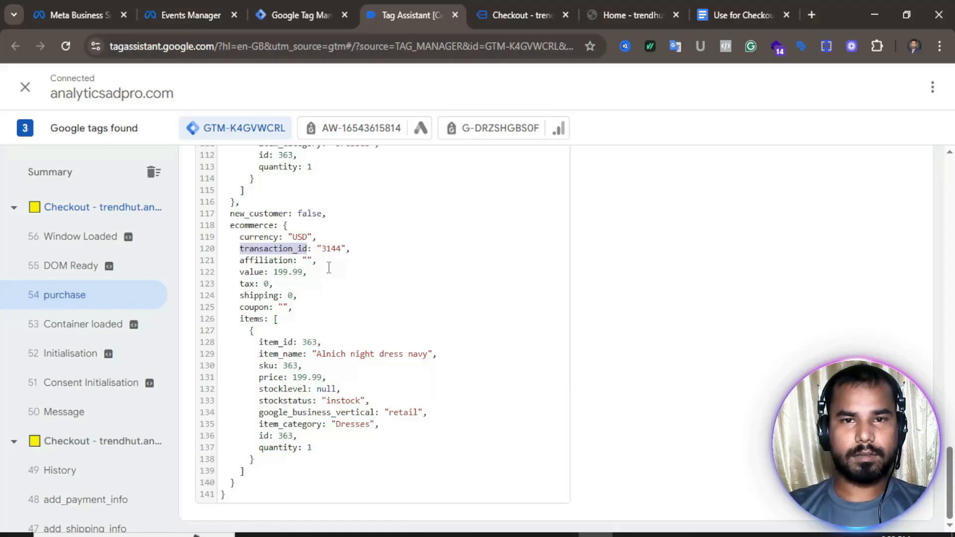
pyautogui.click(296, 11)
pyautogui.click(334, 295)
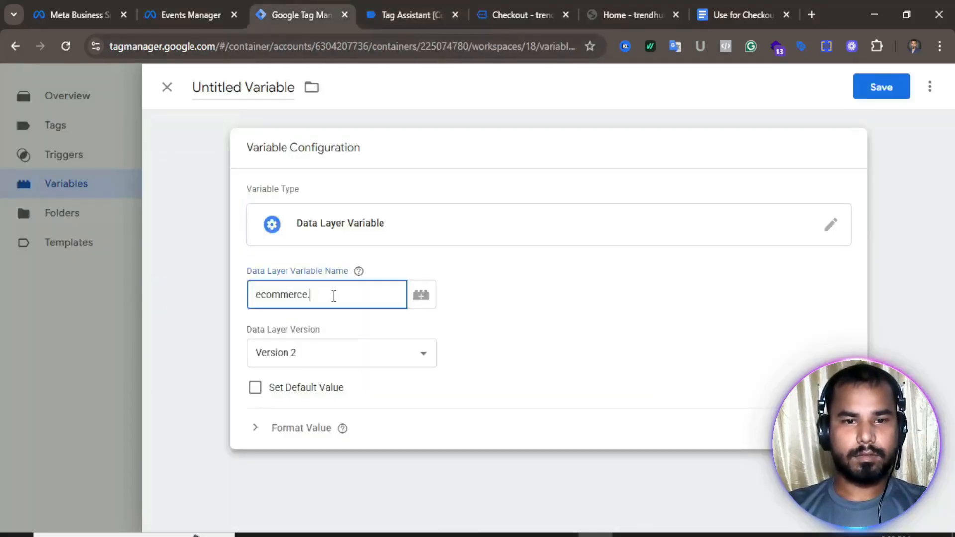
pyautogui.hotkey('ctrl', 'v')
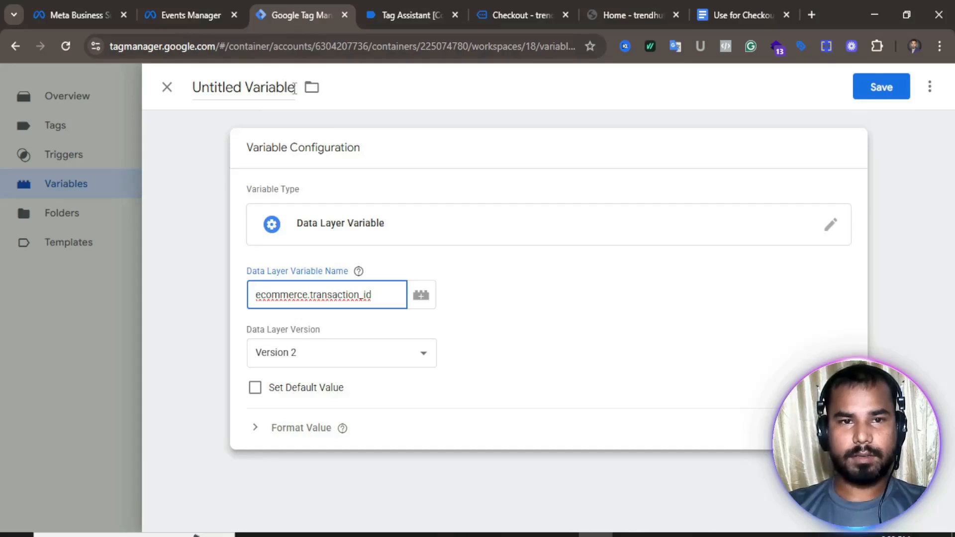
# - Name the ecommerce.transaction_id variable "dlv - FB - Order ID" and save it
pyautogui.click(294, 87)
pyautogui.press('BackSpace')
pyautogui.press('BackSpace')
pyautogui.press('BackSpace')
pyautogui.press('BackSpace')
pyautogui.press('BackSpace')
pyautogui.press('BackSpace')
pyautogui.press('BackSpace')
pyautogui.press('BackSpace')
pyautogui.press('BackSpace')
pyautogui.press('BackSpace')
pyautogui.press('BackSpace')
pyautogui.press('BackSpace')
pyautogui.press('BackSpace')
pyautogui.press('BackSpace')
pyautogui.press('BackSpace')
pyautogui.press('BackSpace')
pyautogui.press('BackSpace')
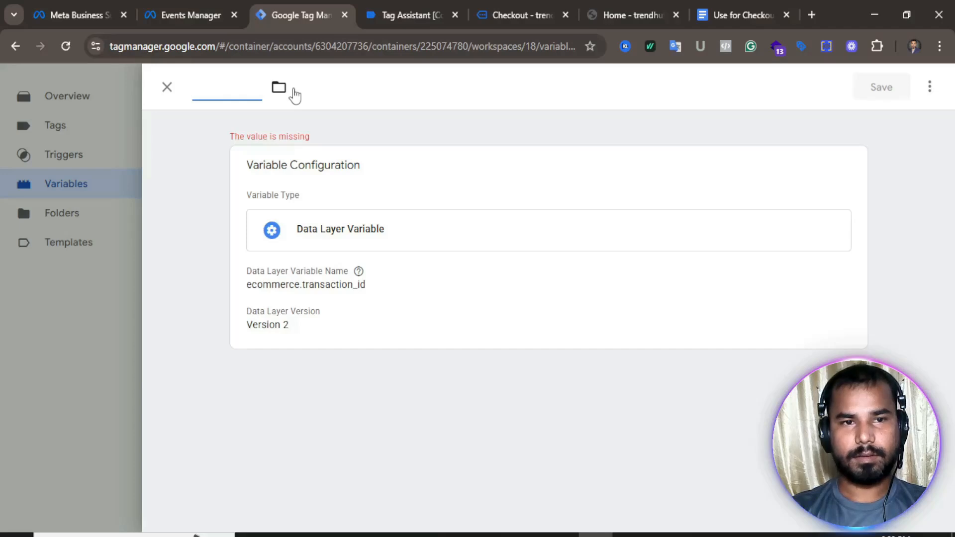
pyautogui.write('s')
pyautogui.press('BackSpace')
pyautogui.write('dl')
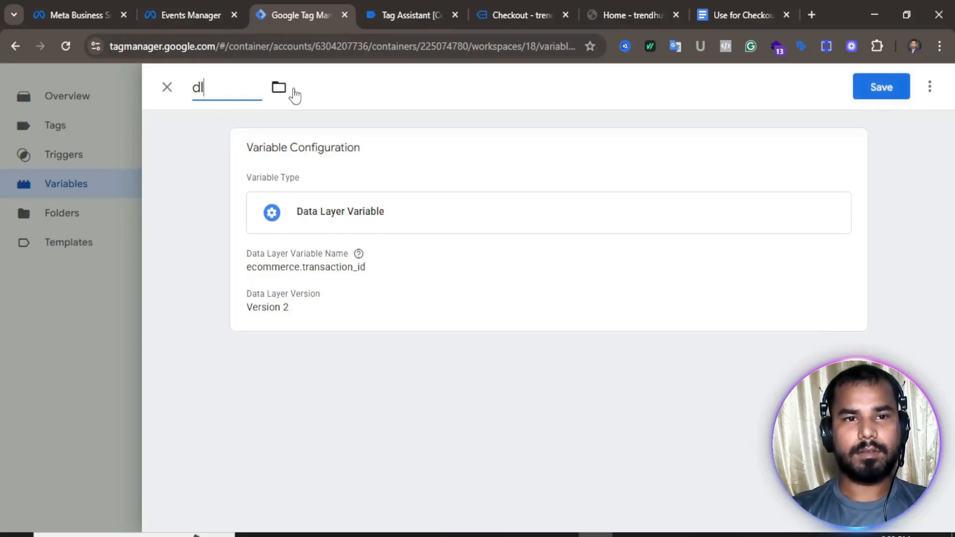
pyautogui.write('v - ')
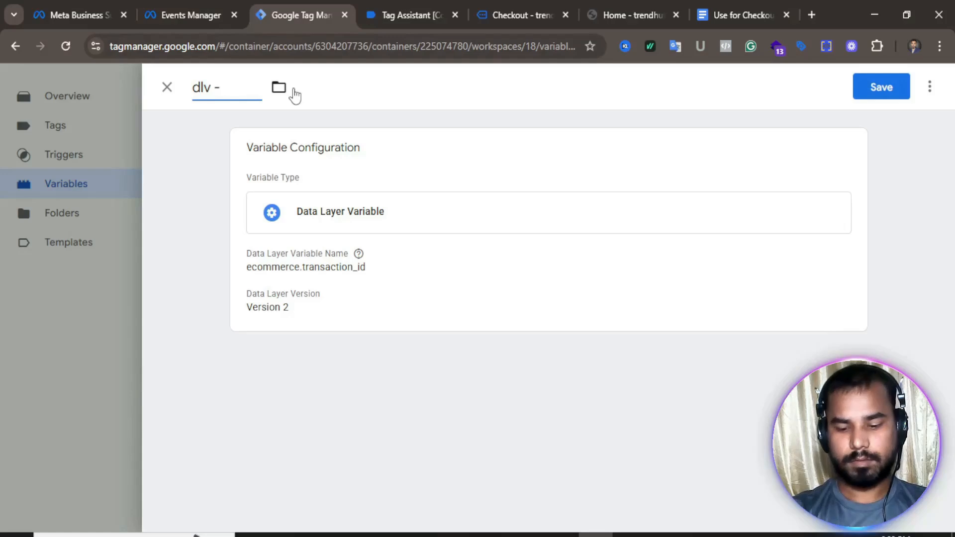
pyautogui.write('FB ')
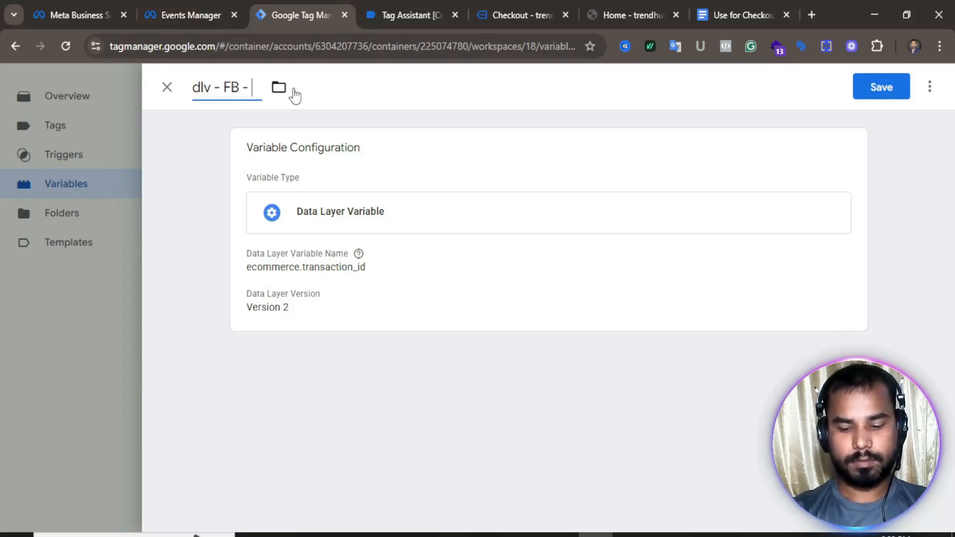
pyautogui.write('- O')
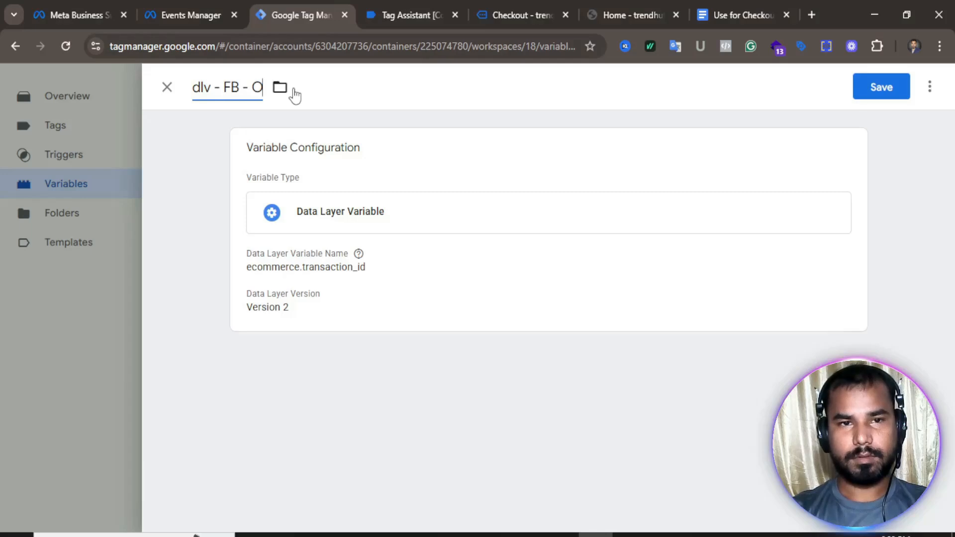
pyautogui.write('rder')
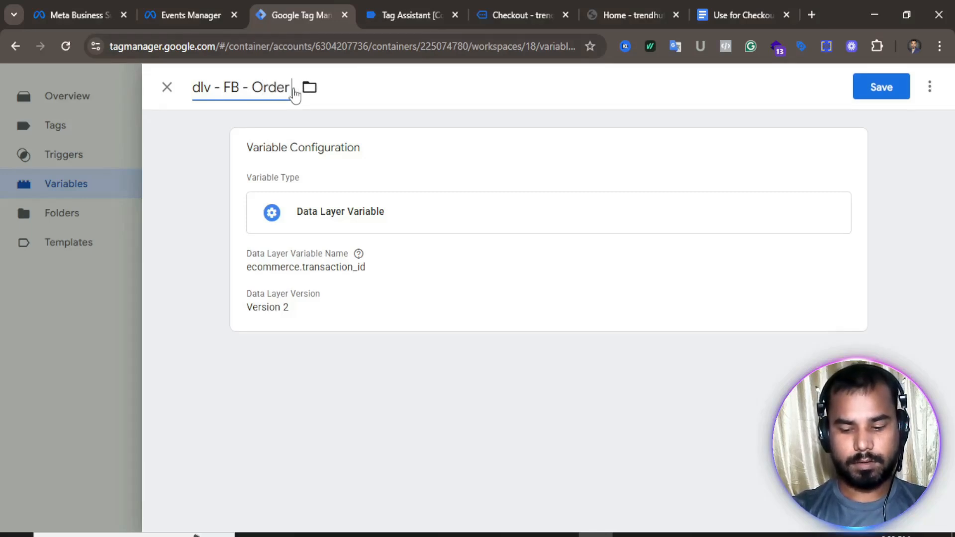
pyautogui.write(' ID')
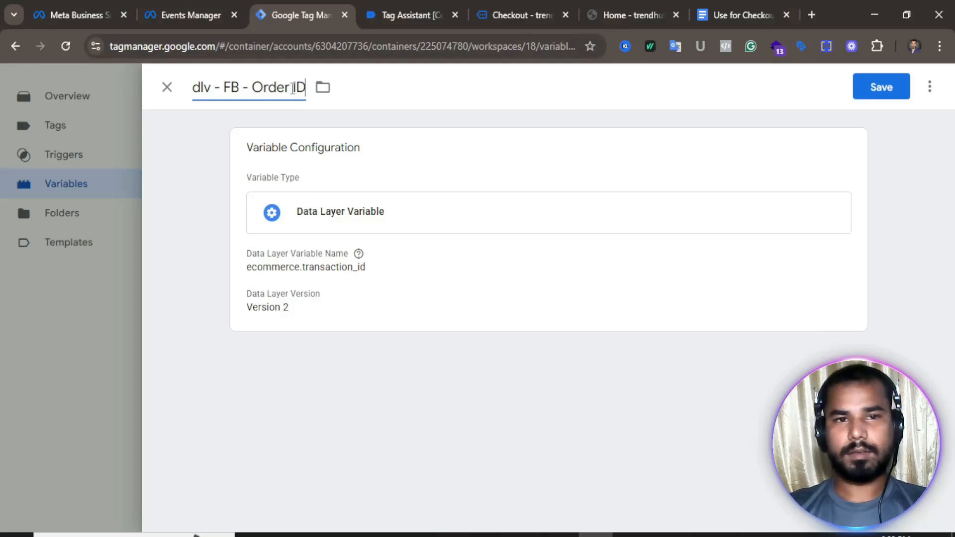
pyautogui.click(885, 92)
# - Create another user-defined variable of type Data Layer Variable and enter "ecommerce." as the beginning of its data layer name
pyautogui.click(888, 337)
pyautogui.click(564, 214)
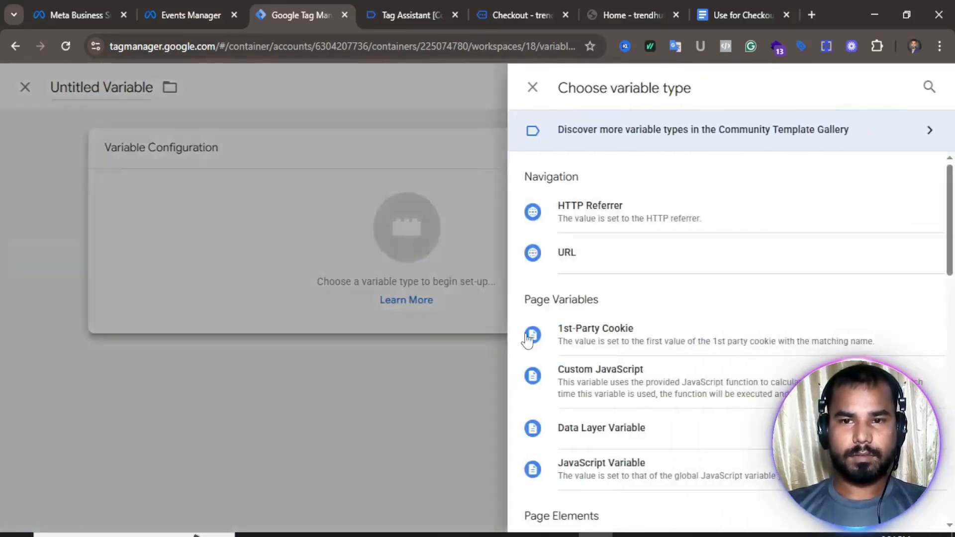
pyautogui.scroll(-5, 607, 380)
pyautogui.scroll(3, 604, 239)
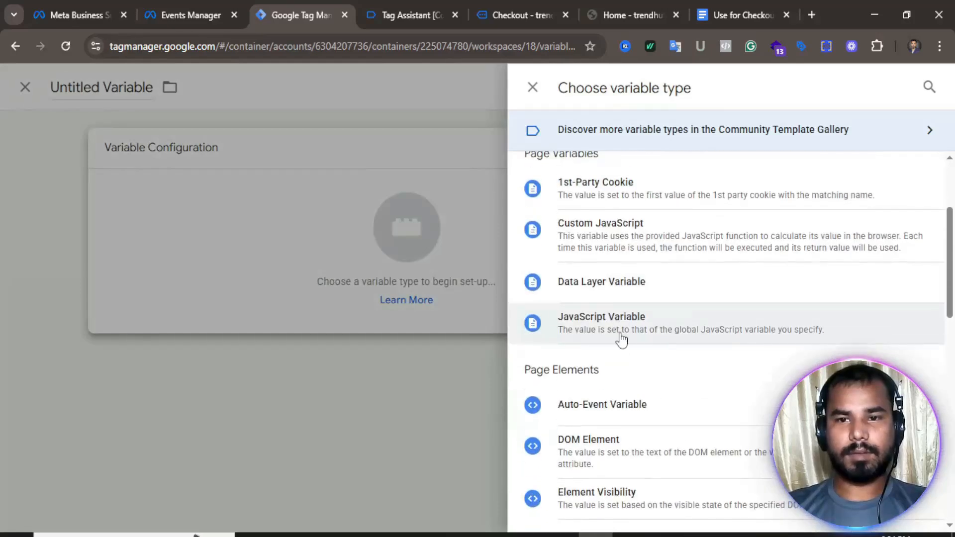
pyautogui.click(607, 277)
pyautogui.click(354, 293)
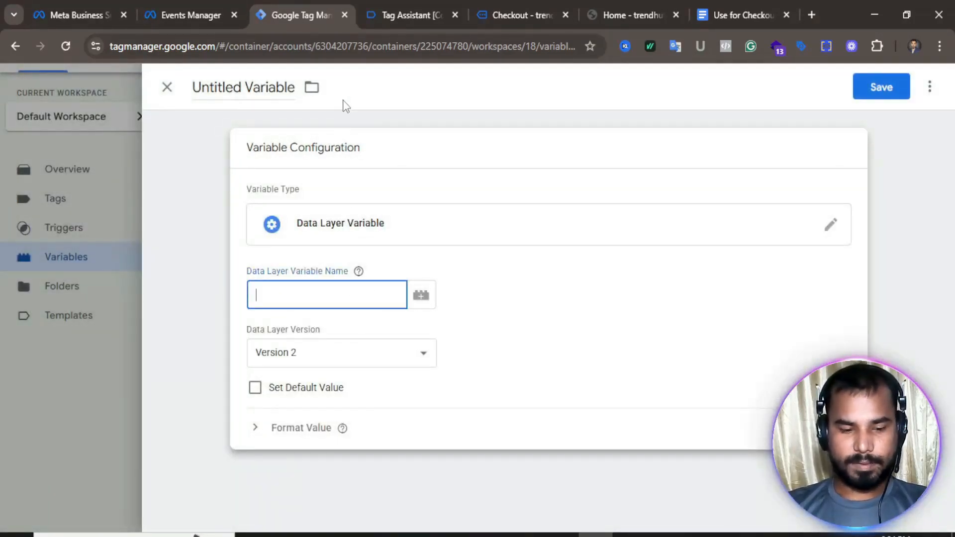
pyautogui.press('super+v')
pyautogui.scroll(1, 366, 238)
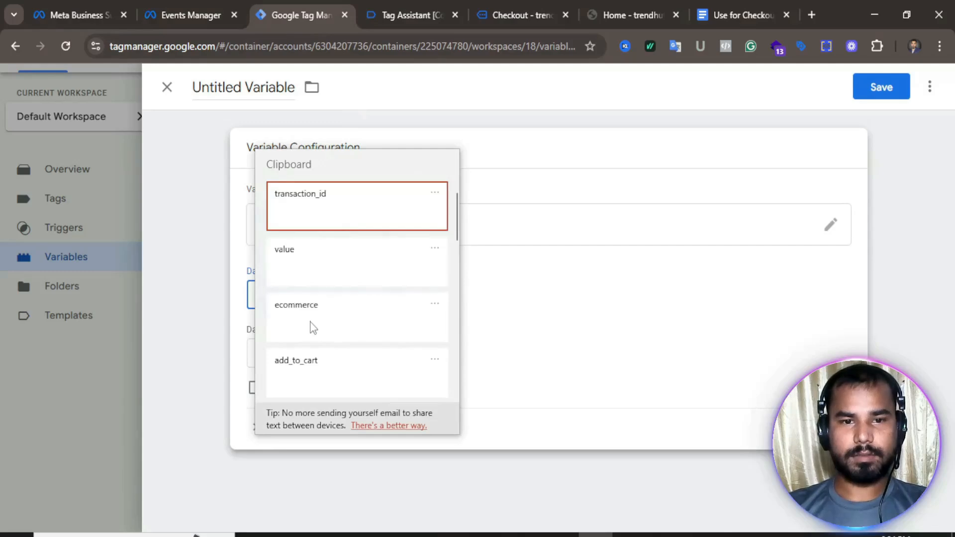
pyautogui.click(322, 339)
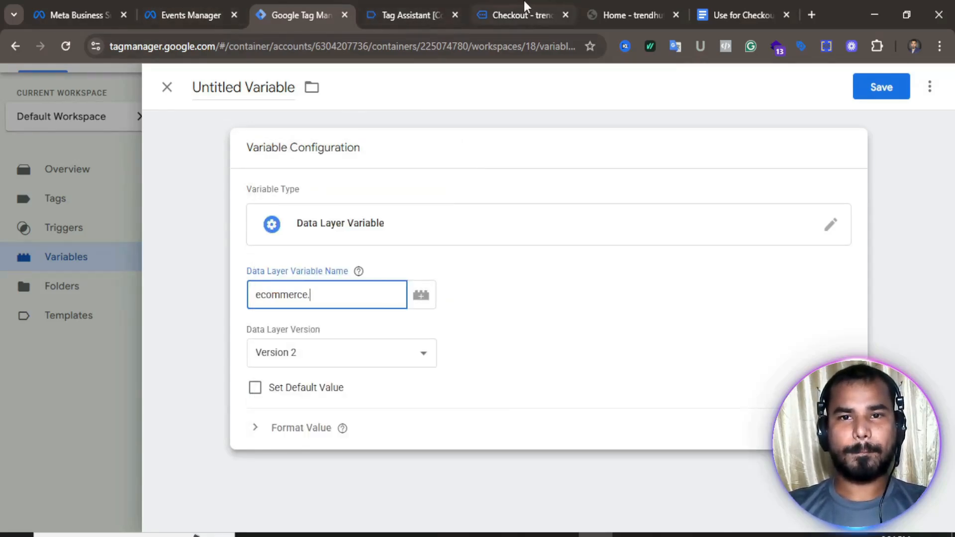
# - Switch to Tag Assistant and copy the items key from the ecommerce object of the purchase event
pyautogui.click(398, 4)
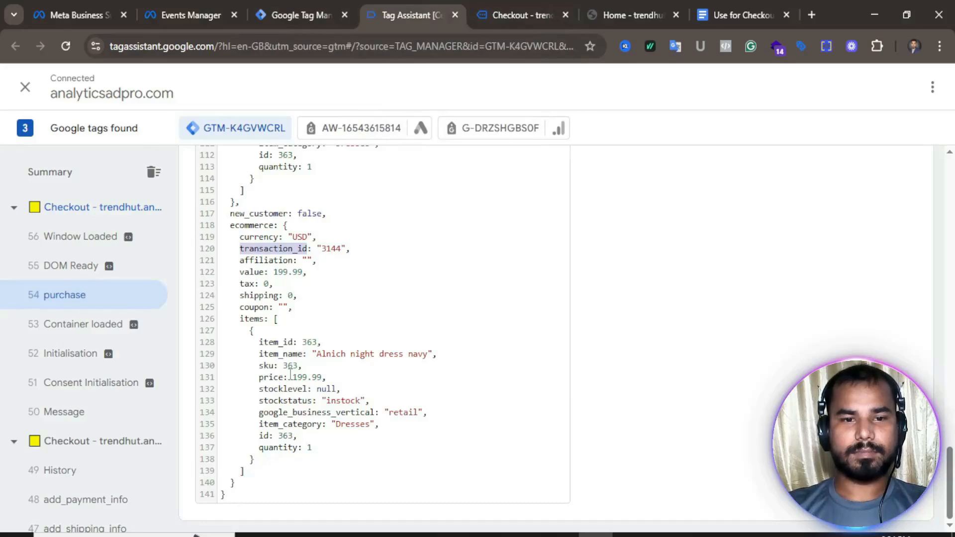
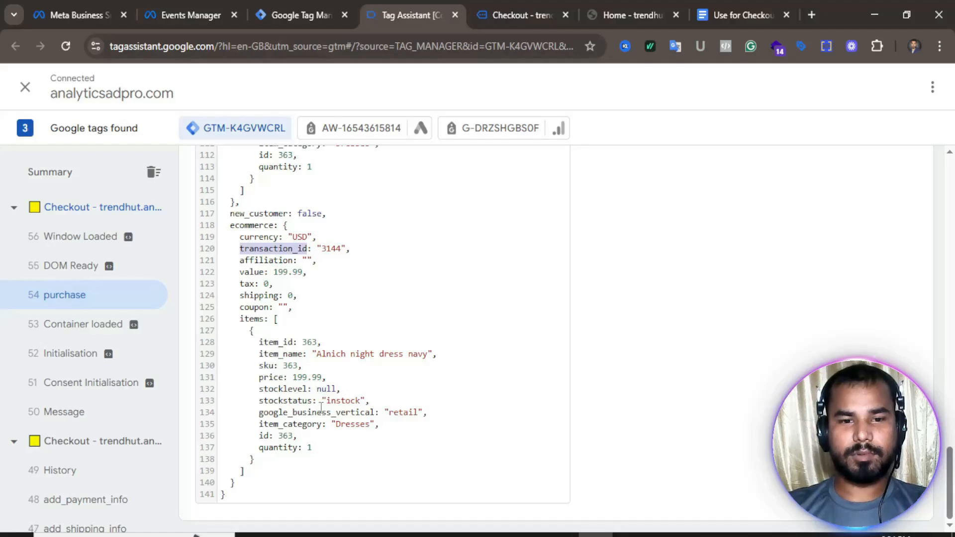
pyautogui.doubleClick(252, 318)
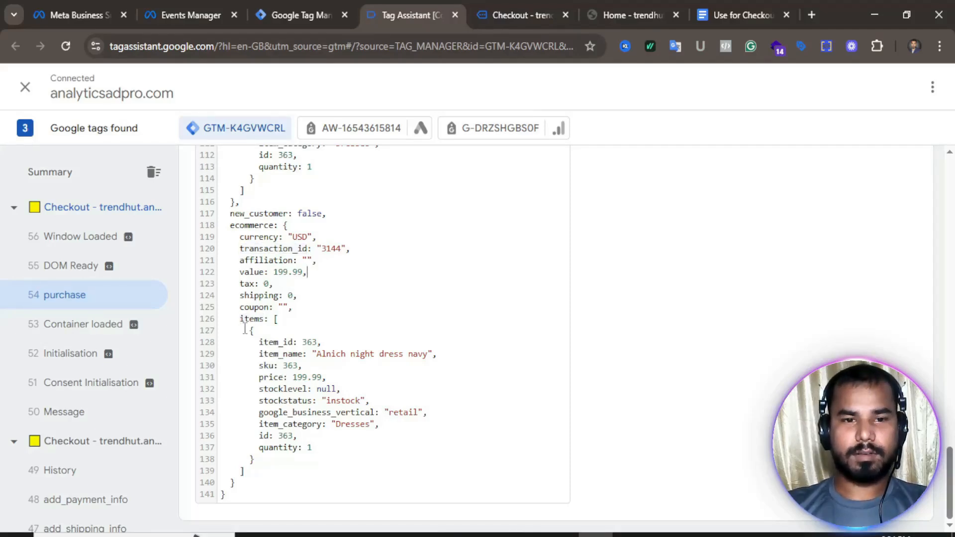
pyautogui.doubleClick(254, 321)
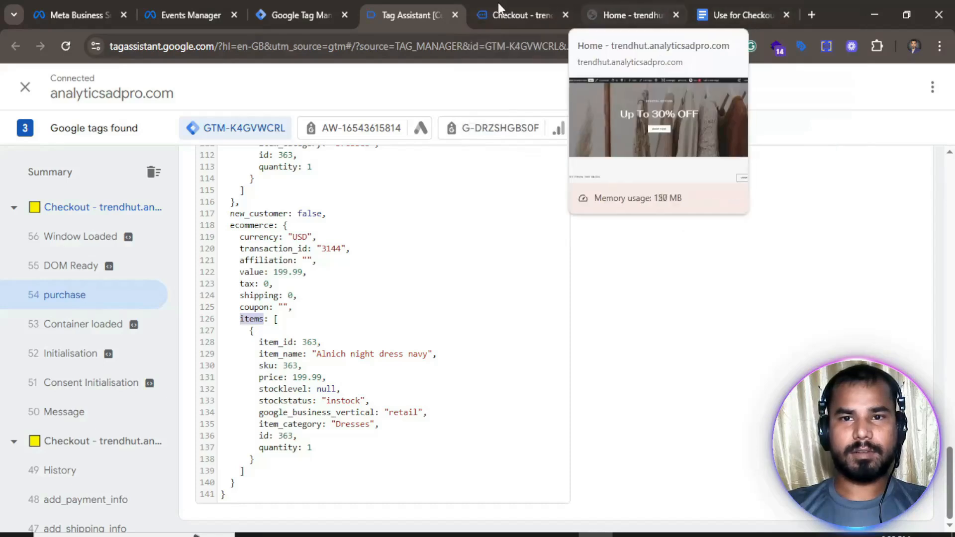
# - Back in Tag Manager, complete the data layer name as ecommerce.items, name the variable "dlv - FB - Purchase Product" and save it
pyautogui.click(298, 15)
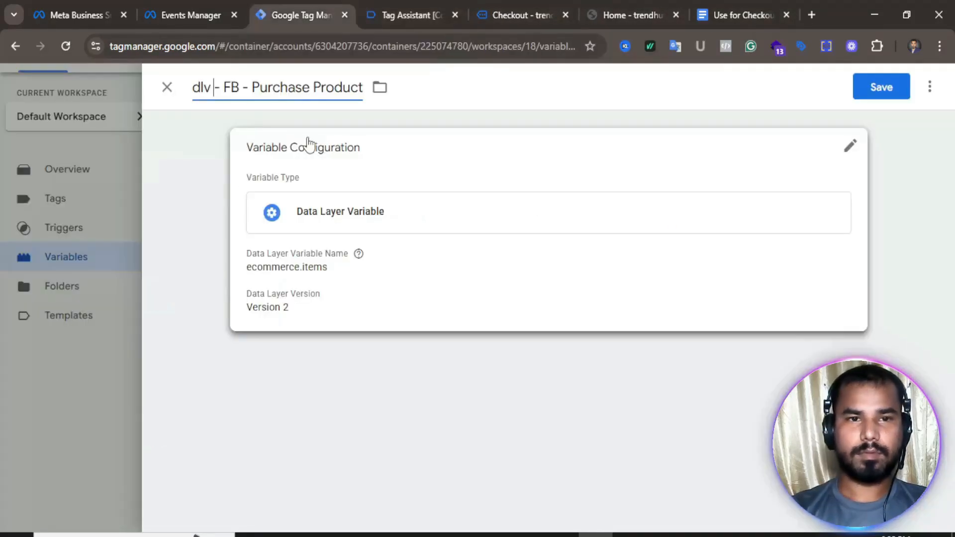
pyautogui.press('BackSpace')
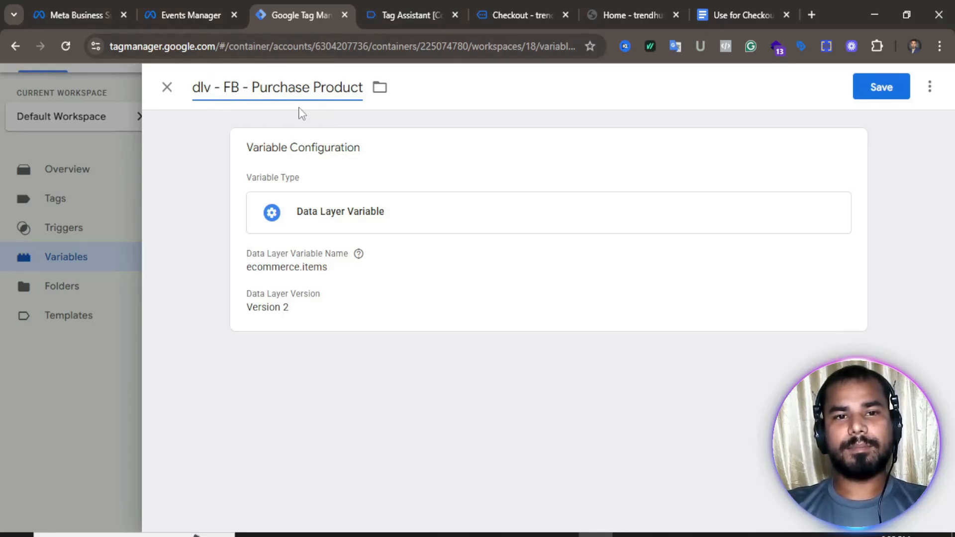
pyautogui.click(878, 90)
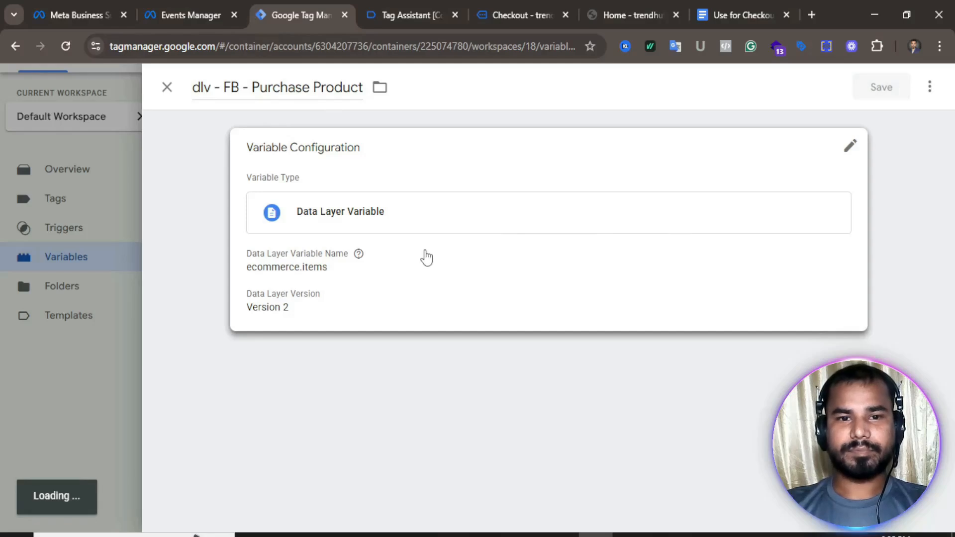
# - Look over the variables list and examine the product fields inside the purchase event's items array in Tag Assistant
pyautogui.scroll(2, 441, 243)
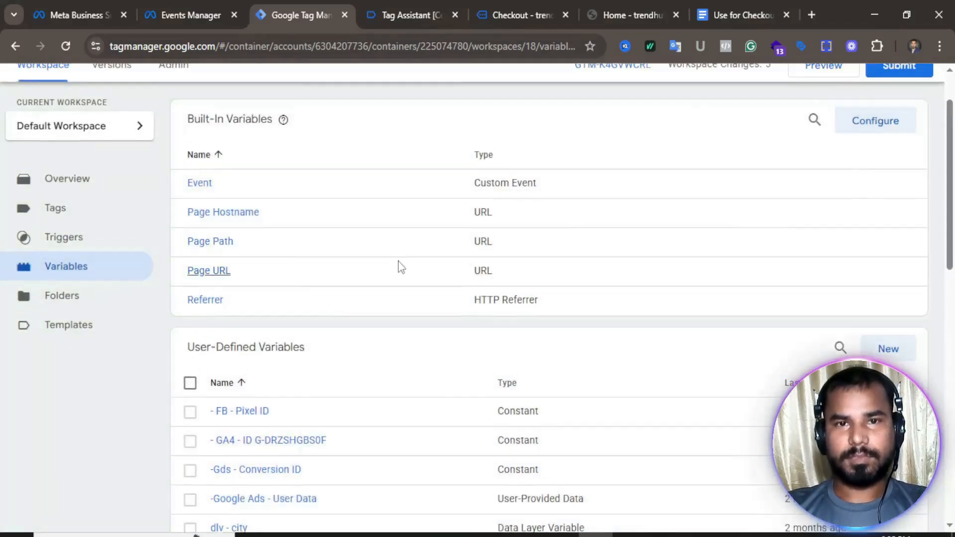
pyautogui.scroll(-7, 427, 192)
pyautogui.scroll(7, 432, 207)
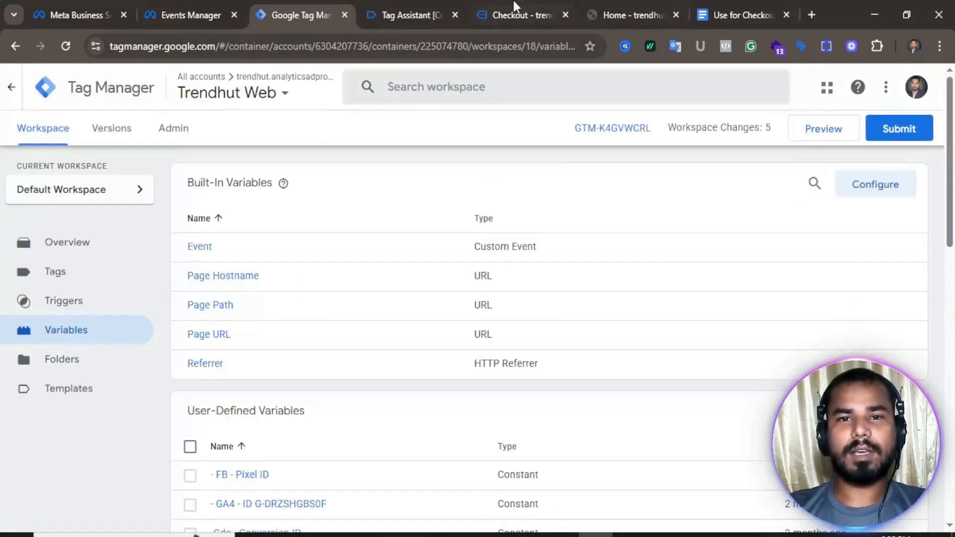
pyautogui.click(410, 11)
pyautogui.click(275, 343)
pyautogui.moveTo(255, 343); pyautogui.dragTo(344, 446)
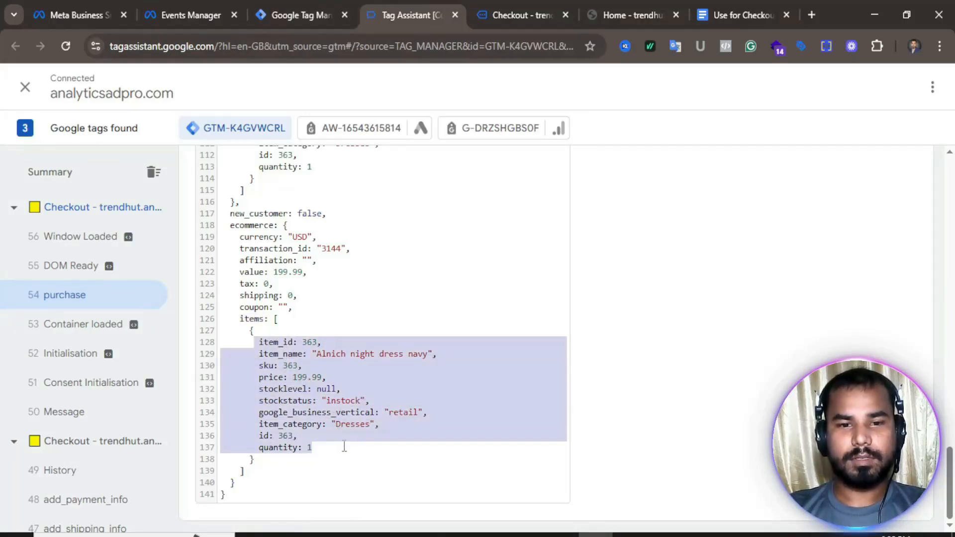
pyautogui.click(293, 379)
pyautogui.scroll(3, 285, 377)
pyautogui.scroll(-3, 250, 370)
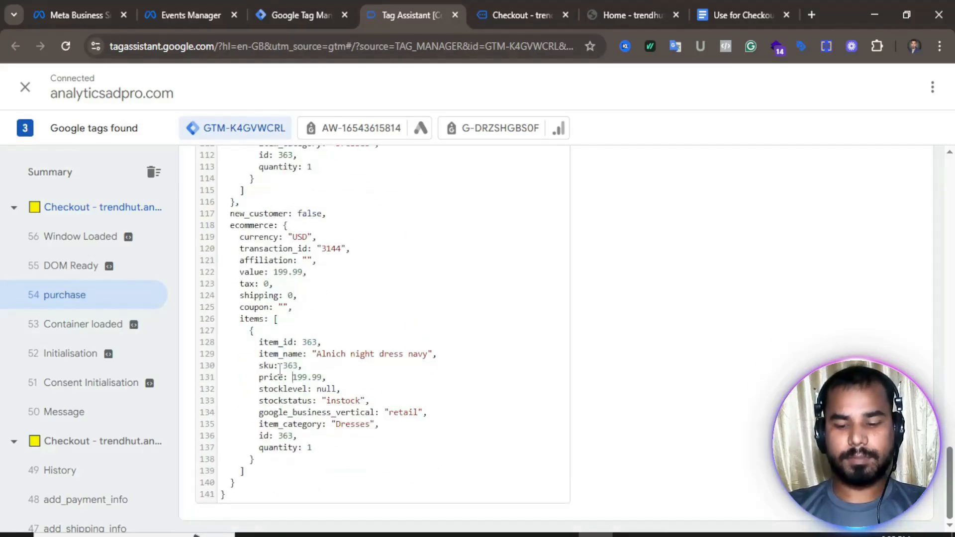
# - Return to Tag Manager and start a new user-defined variable of type Custom JavaScript
pyautogui.click(300, 14)
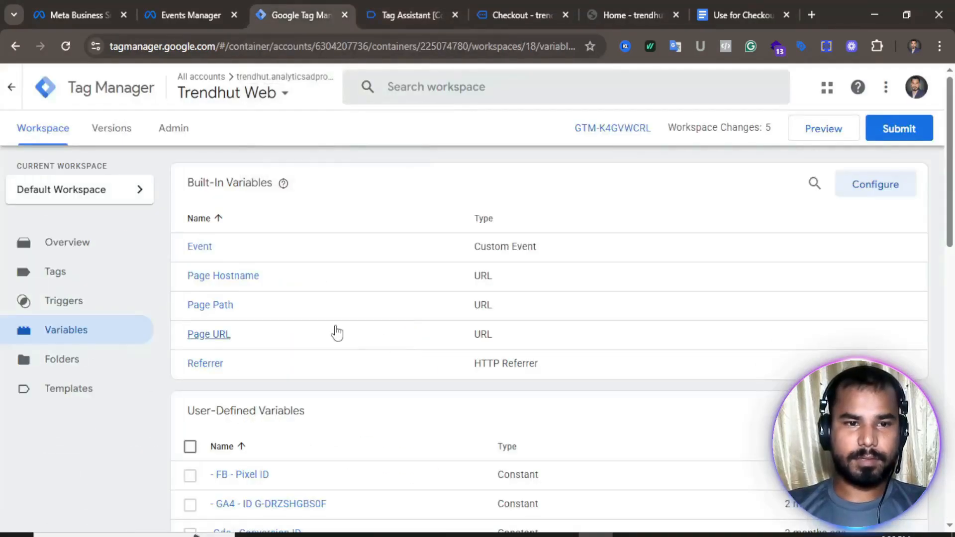
pyautogui.scroll(-3, 316, 351)
pyautogui.click(887, 274)
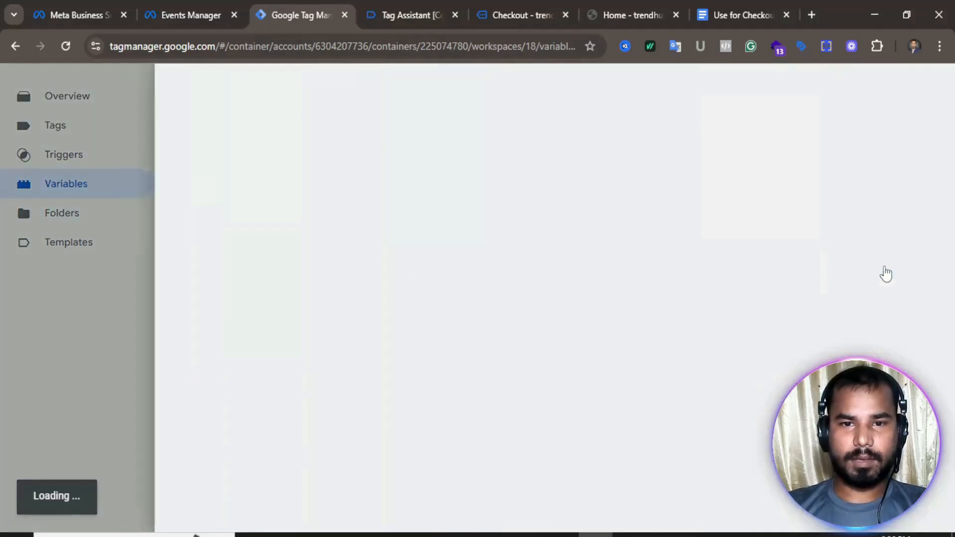
pyautogui.click(553, 229)
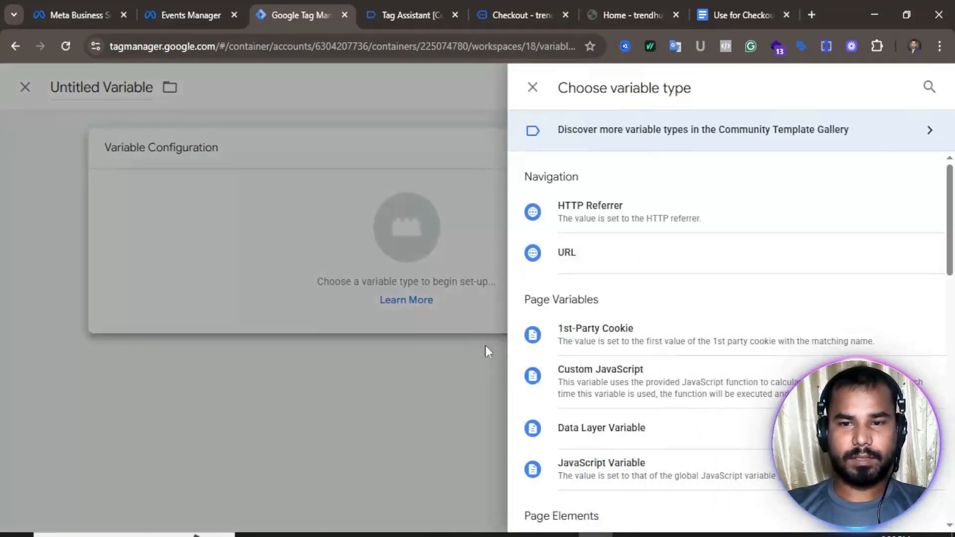
pyautogui.scroll(-1, 591, 241)
pyautogui.click(565, 315)
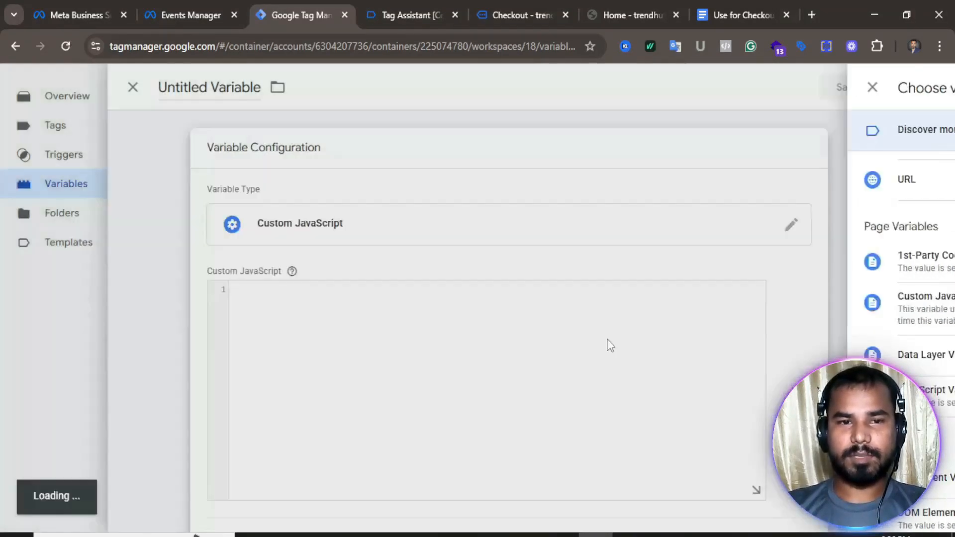
# - Copy the Purchase Product ID function from the "Use for Checkout or Purchase" Google Doc into the new variable's Custom JavaScript code
pyautogui.click(720, 11)
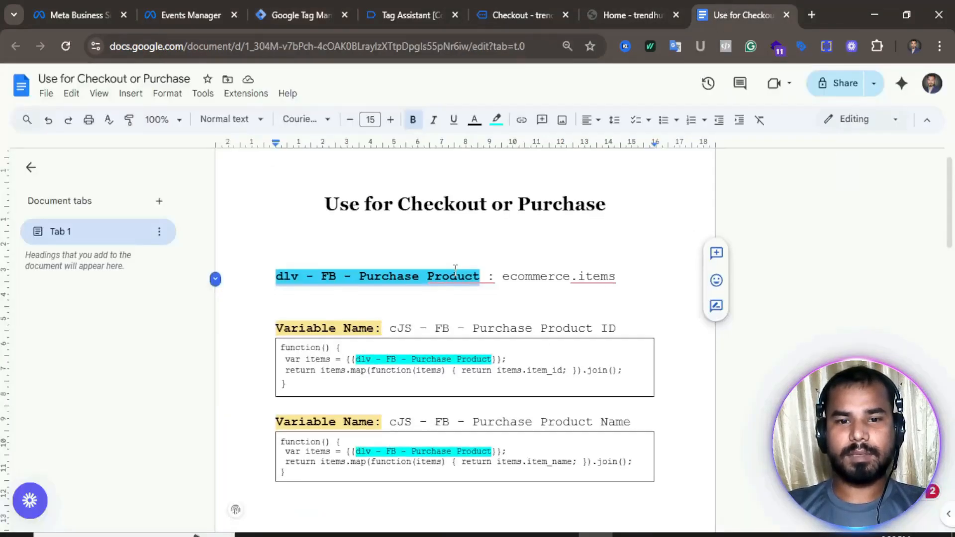
pyautogui.scroll(-1, 454, 269)
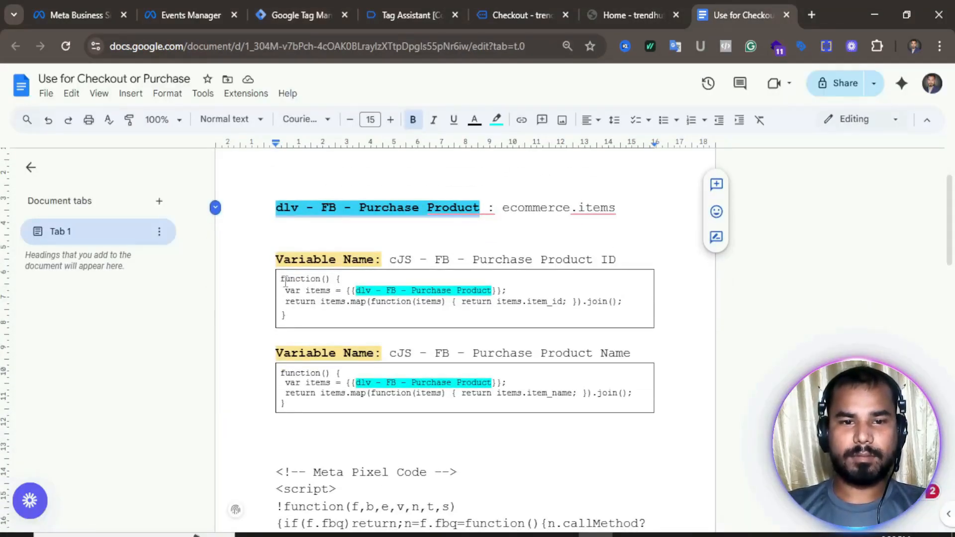
pyautogui.moveTo(285, 281); pyautogui.dragTo(289, 315)
pyautogui.hotkey('ctrl', 'c')
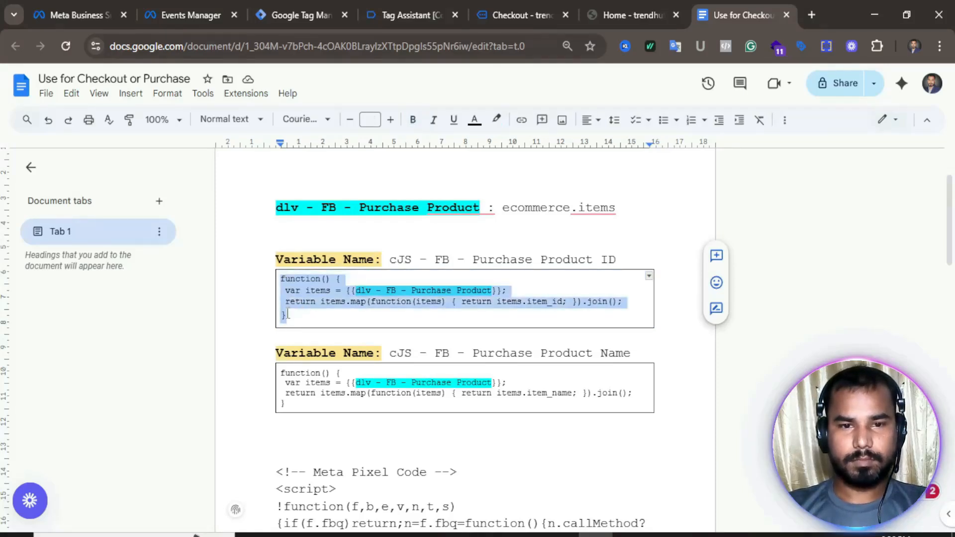
pyautogui.click(350, 8)
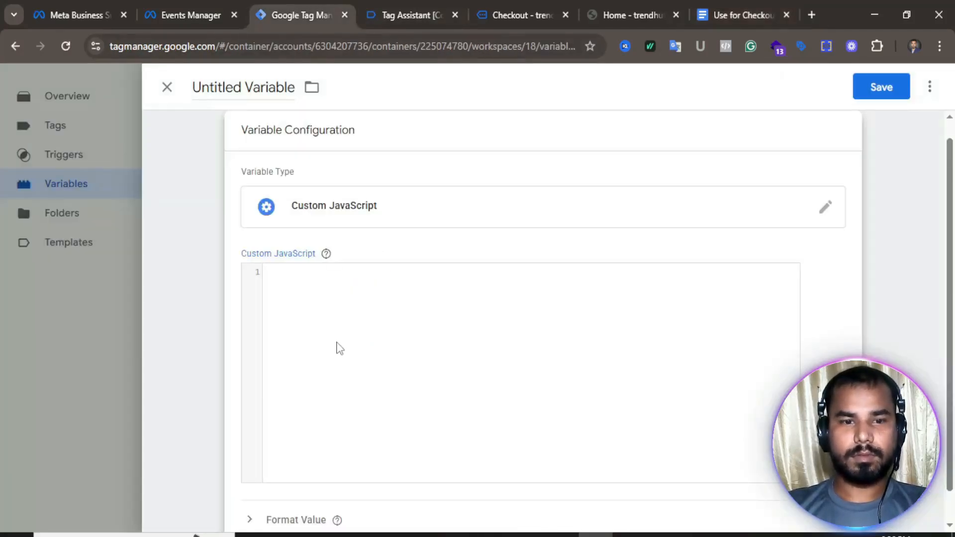
pyautogui.click(338, 347)
pyautogui.hotkey('ctrl', 'v')
# - Copy the name "cJS - FB - Purchase Product ID" from the Google Doc, give it to the Tag Manager variable and save it
pyautogui.click(731, 14)
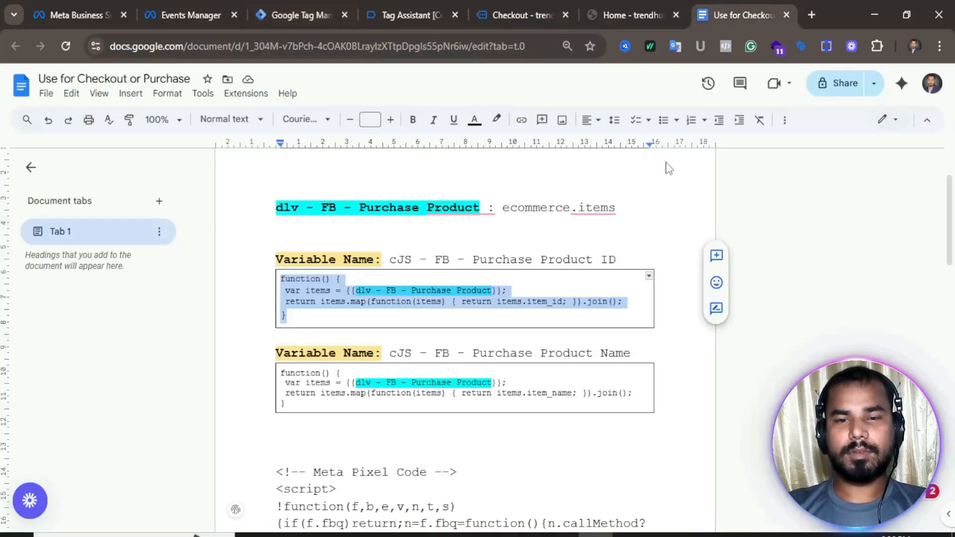
pyautogui.moveTo(393, 259); pyautogui.dragTo(618, 261)
pyautogui.hotkey('ctrl', 'c')
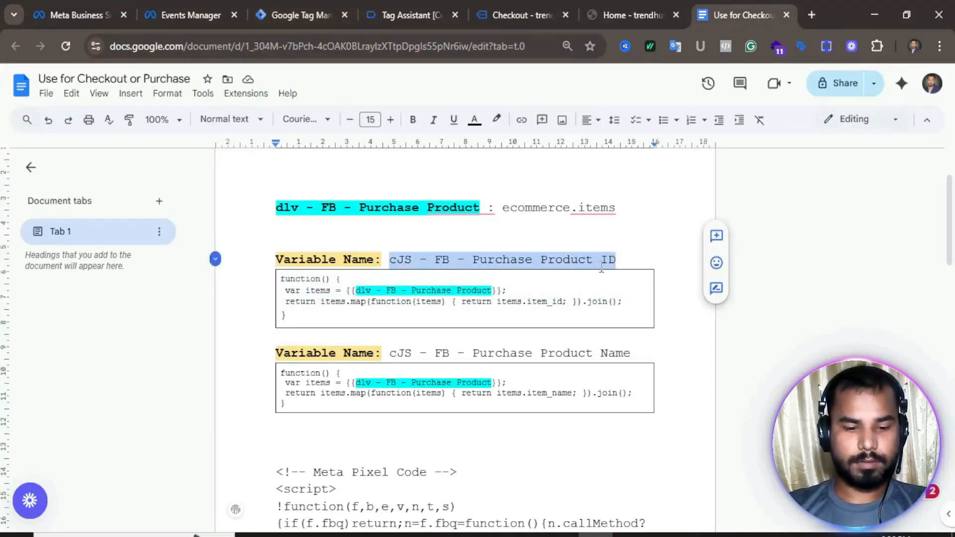
pyautogui.click(306, 15)
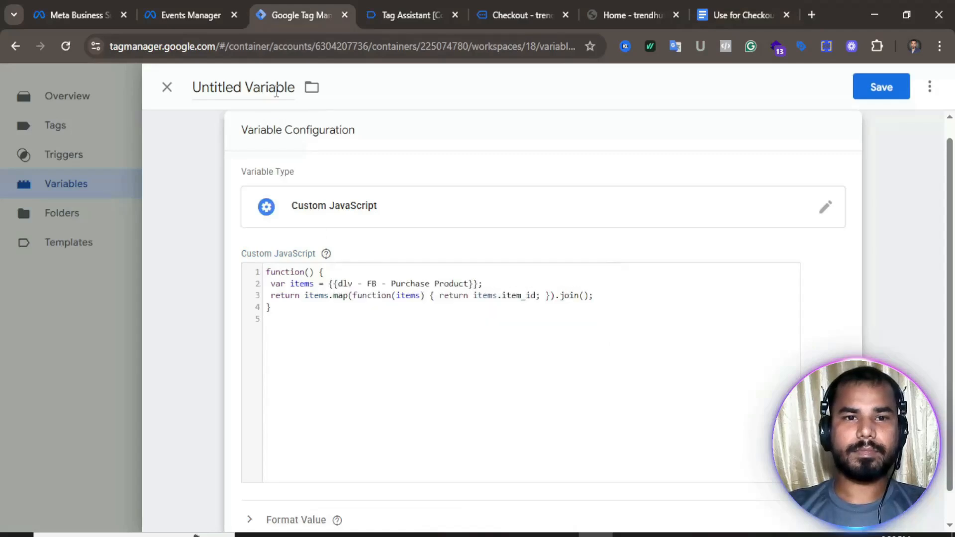
pyautogui.click(295, 84)
pyautogui.press('BackSpace')
pyautogui.press('BackSpace')
pyautogui.press('BackSpace')
pyautogui.press('BackSpace')
pyautogui.press('BackSpace')
pyautogui.press('BackSpace')
pyautogui.press('BackSpace')
pyautogui.press('BackSpace')
pyautogui.press('BackSpace')
pyautogui.press('BackSpace')
pyautogui.press('BackSpace')
pyautogui.press('BackSpace')
pyautogui.press('BackSpace')
pyautogui.press('BackSpace')
pyautogui.press('BackSpace')
pyautogui.press('BackSpace')
pyautogui.press('BackSpace')
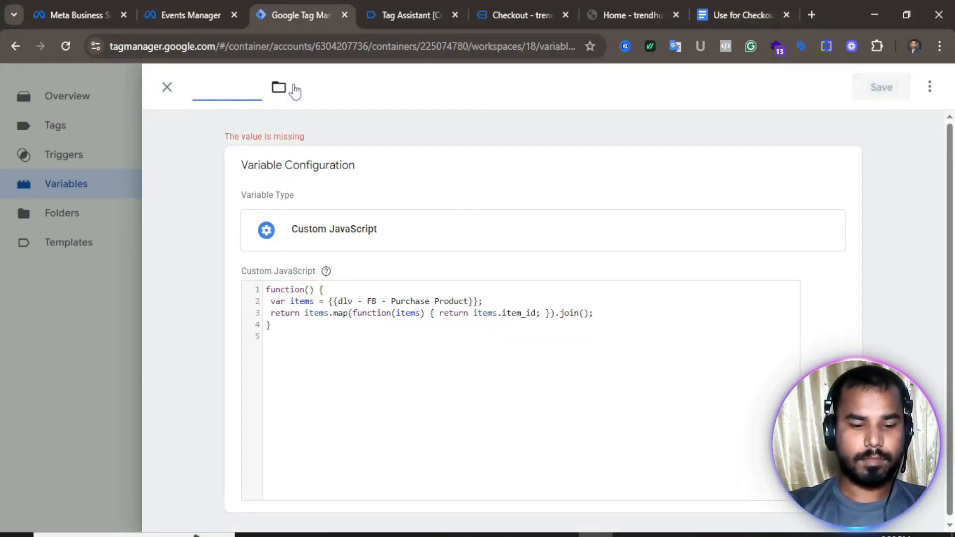
pyautogui.hotkey('ctrl', 'v')
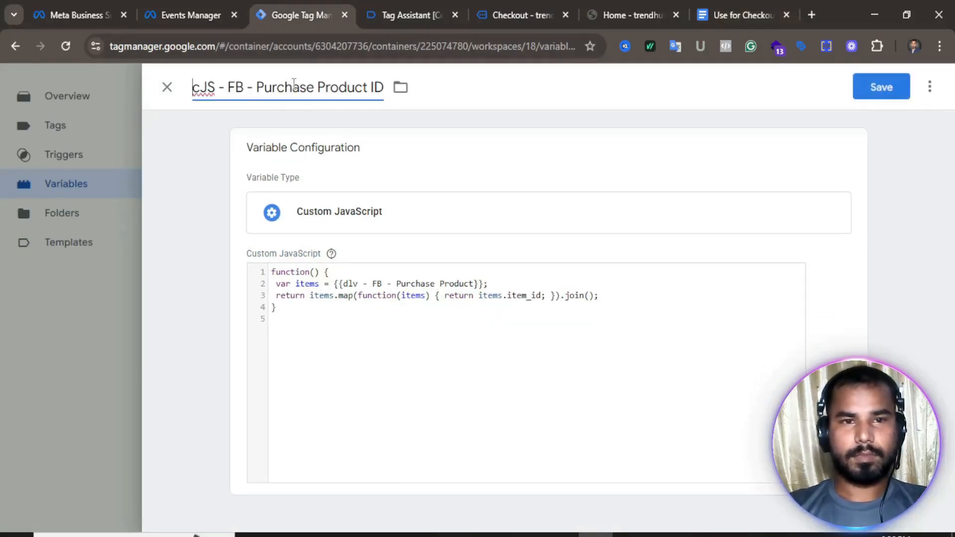
pyautogui.click(881, 88)
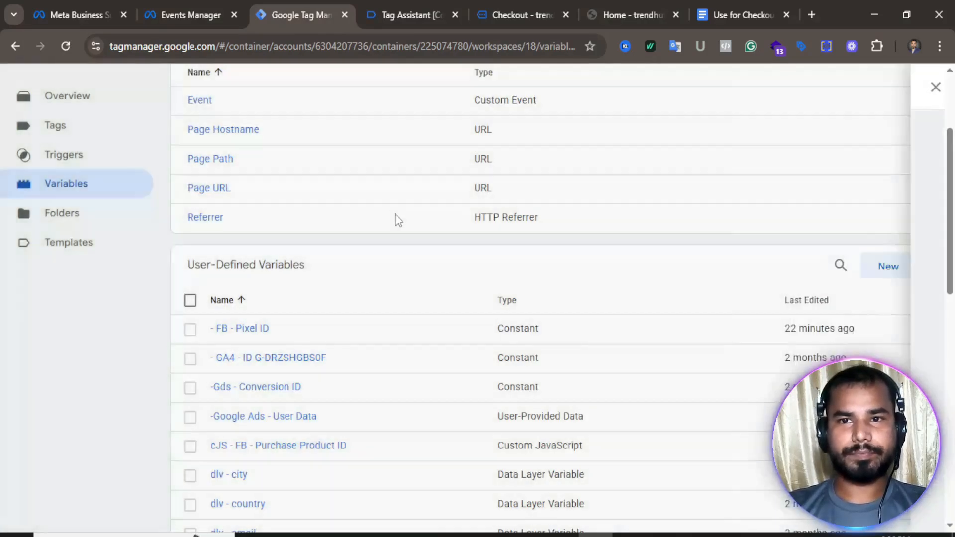
# - Start another new user-defined variable of type Custom JavaScript
pyautogui.click(889, 267)
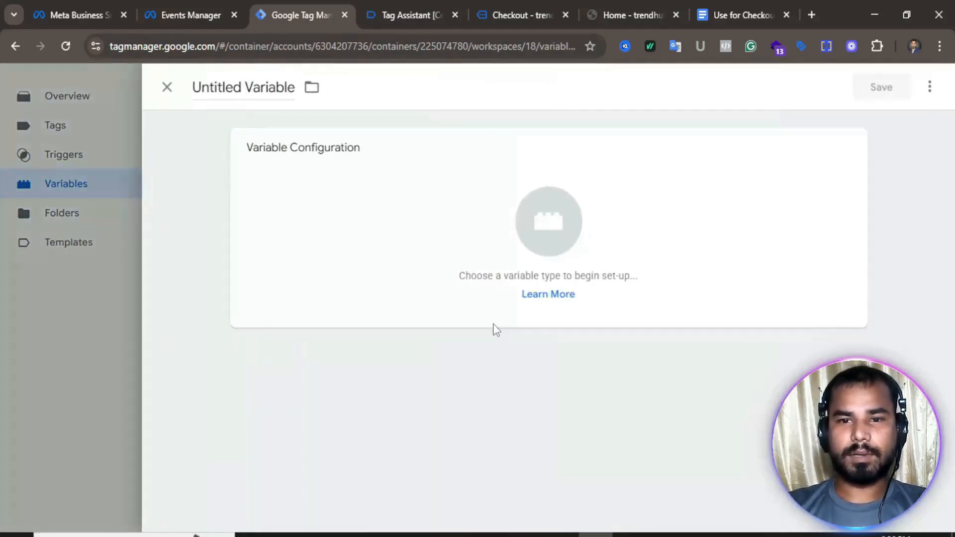
pyautogui.click(565, 228)
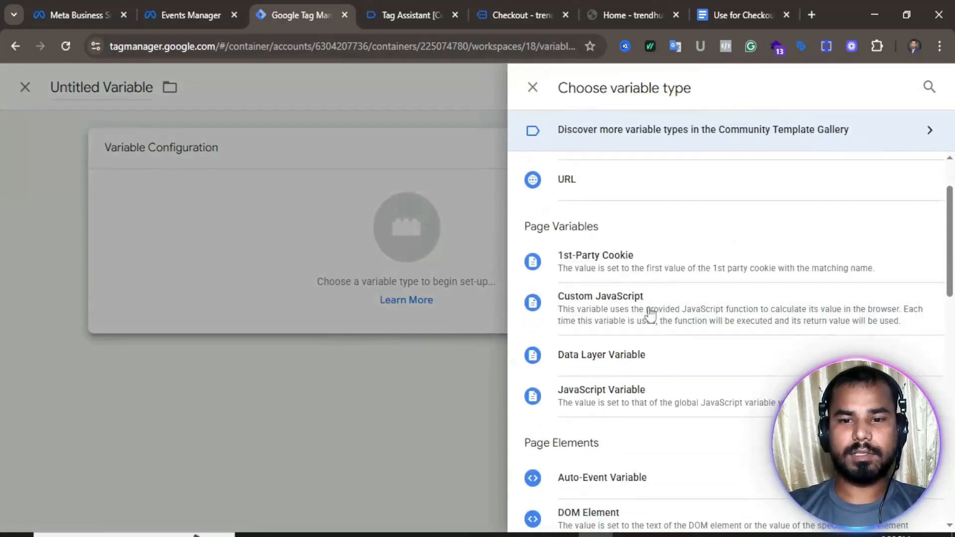
pyautogui.scroll(-2, 617, 437)
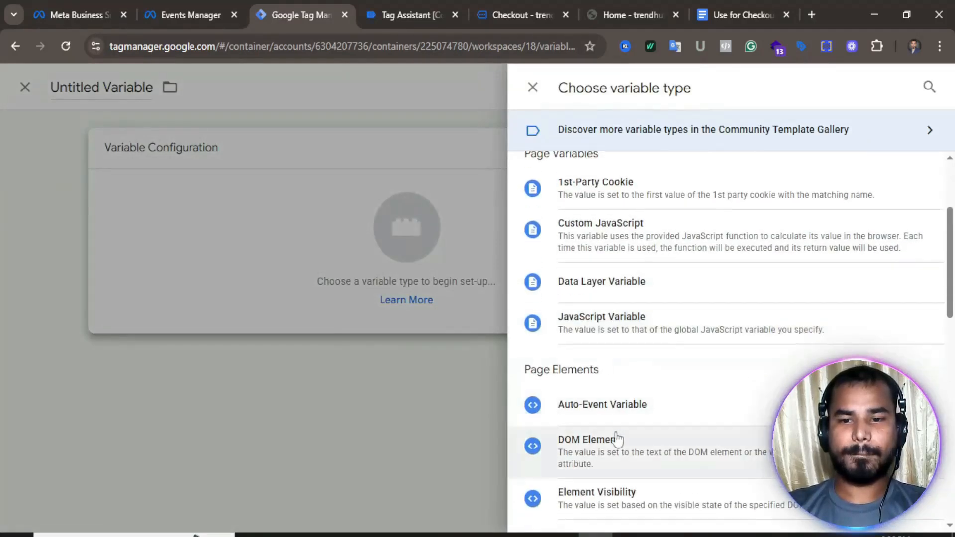
pyautogui.click(620, 251)
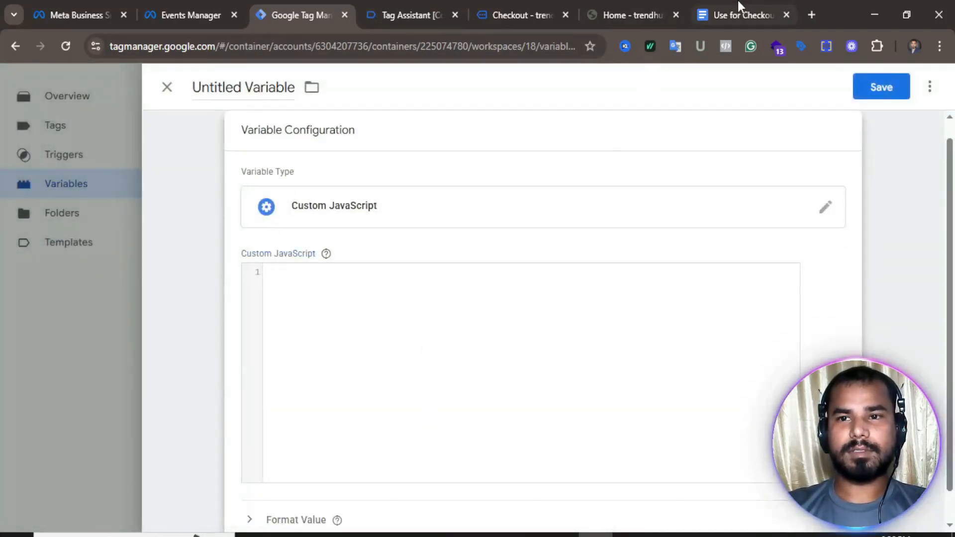
# - Copy the Purchase Product Name function from the "Use for Checkout or Purchase" Google Doc into the new variable's Custom JavaScript code
pyautogui.click(741, 14)
pyautogui.scroll(-2, 476, 320)
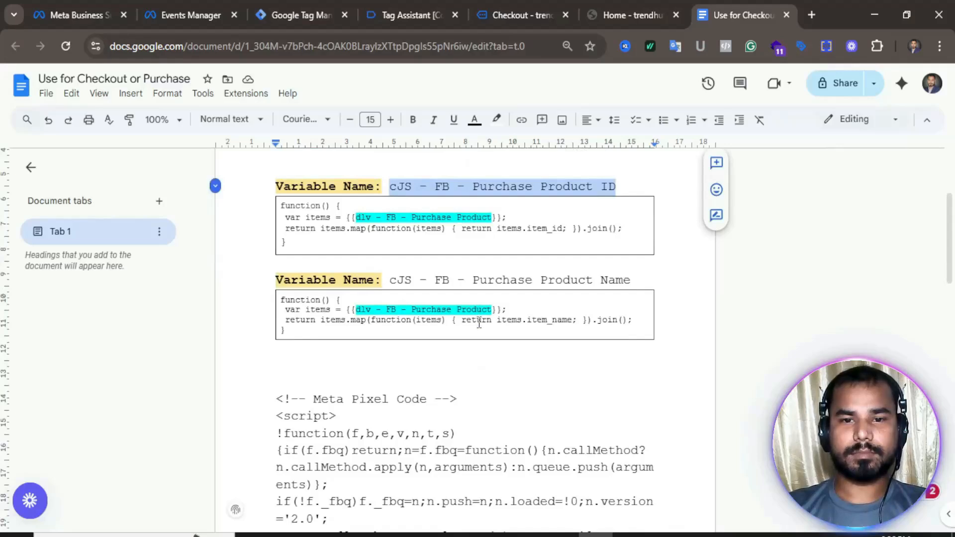
pyautogui.moveTo(282, 301); pyautogui.dragTo(286, 330)
pyautogui.hotkey('ctrl', 'c')
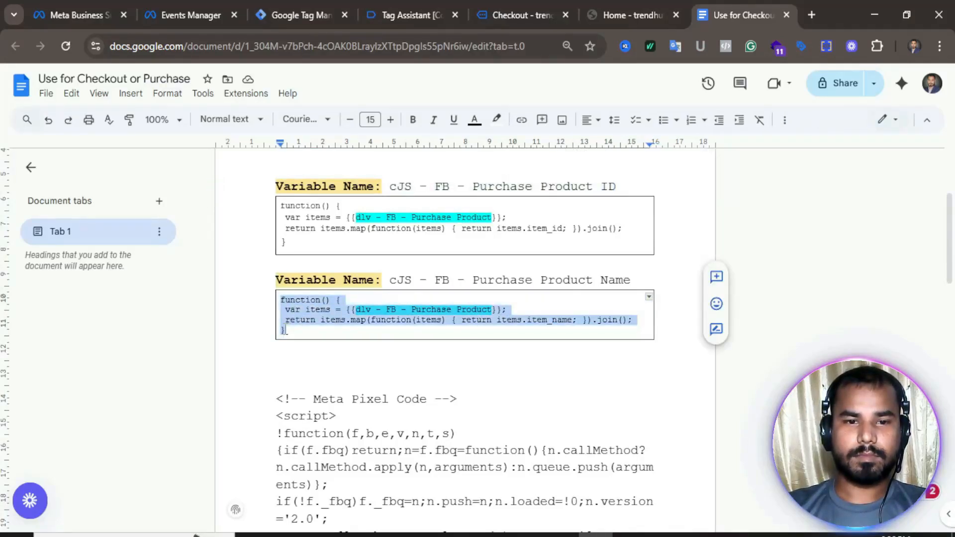
pyautogui.click(291, 3)
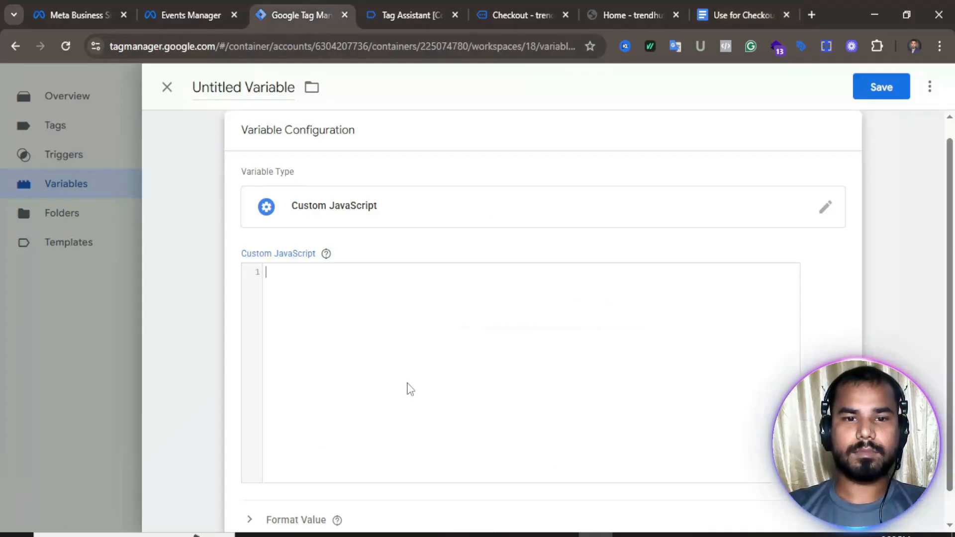
pyautogui.hotkey('ctrl', 'v')
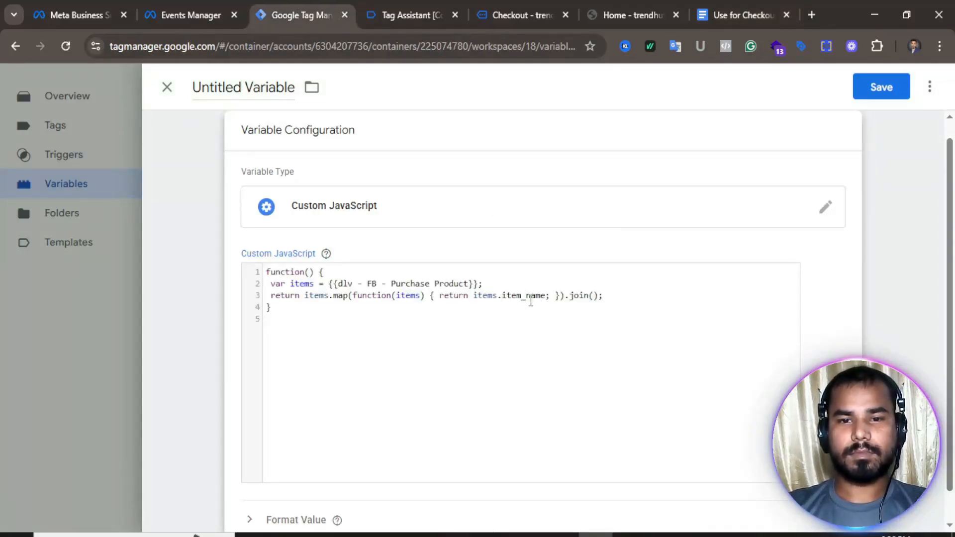
# - Copy the name "cJS - FB - Purchase Product Name" from the Google Doc, apply it to the Tag Manager variable and save it
pyautogui.click(764, 3)
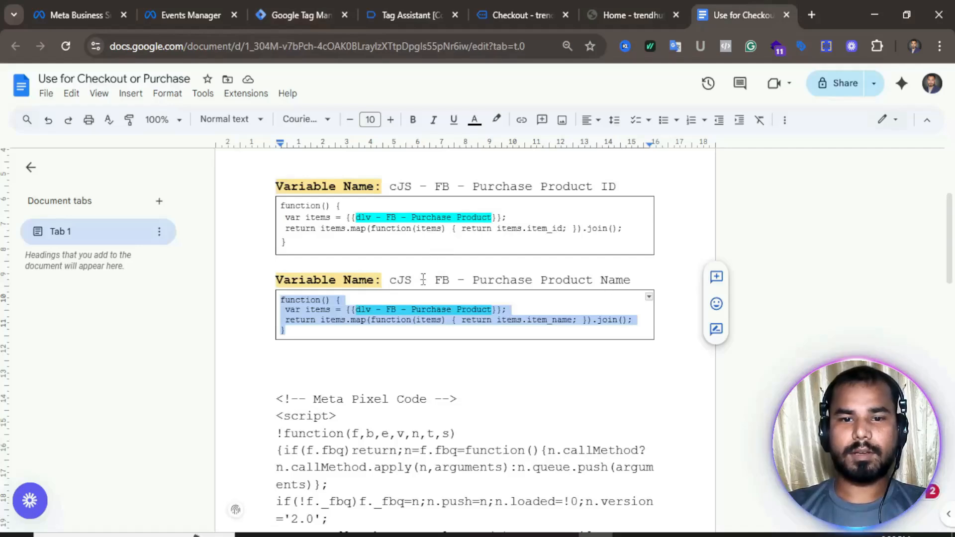
pyautogui.moveTo(392, 280); pyautogui.dragTo(628, 283)
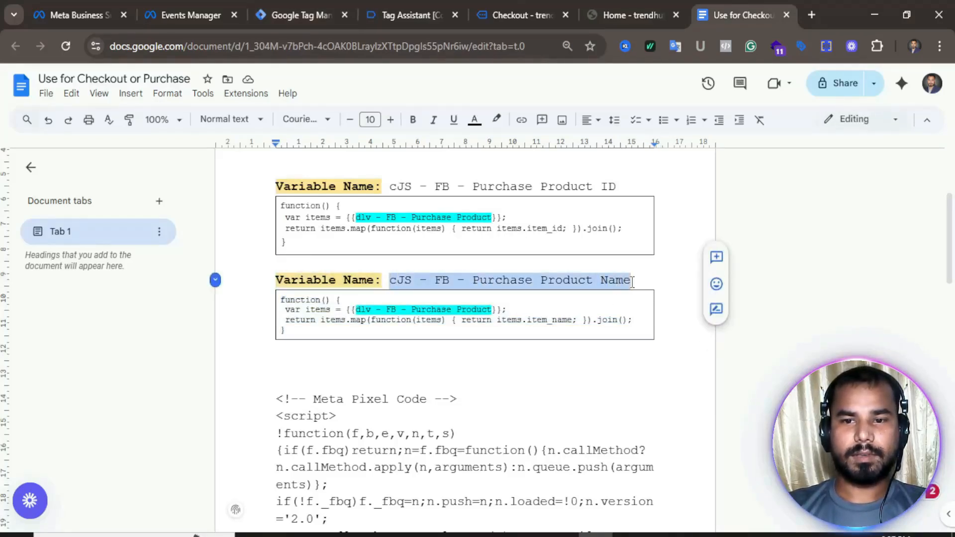
pyautogui.click(308, 2)
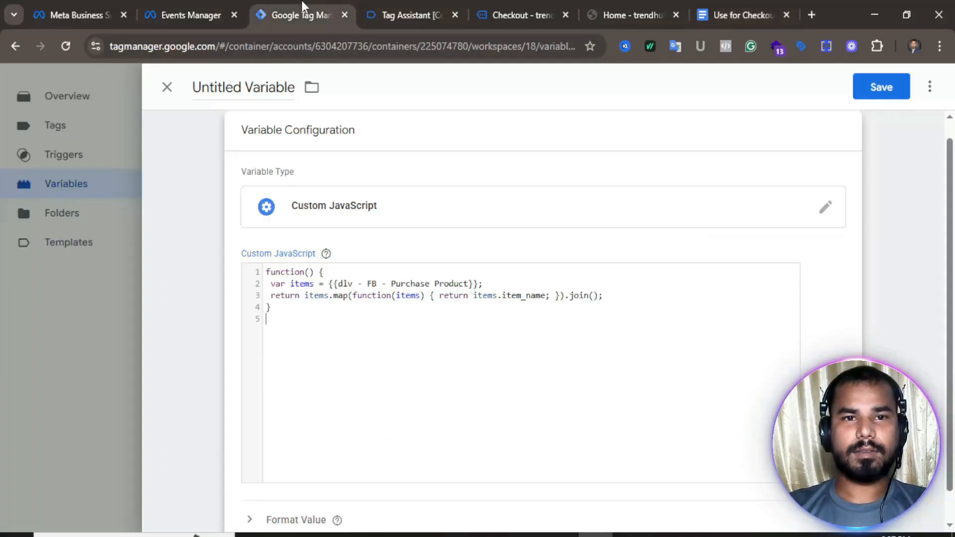
pyautogui.click(295, 85)
pyautogui.press('BackSpace')
pyautogui.press('BackSpace')
pyautogui.press('BackSpace')
pyautogui.press('BackSpace')
pyautogui.press('BackSpace')
pyautogui.press('BackSpace')
pyautogui.press('BackSpace')
pyautogui.press('BackSpace')
pyautogui.press('BackSpace')
pyautogui.press('BackSpace')
pyautogui.press('BackSpace')
pyautogui.press('BackSpace')
pyautogui.press('BackSpace')
pyautogui.press('BackSpace')
pyautogui.press('BackSpace')
pyautogui.press('BackSpace')
pyautogui.press('BackSpace')
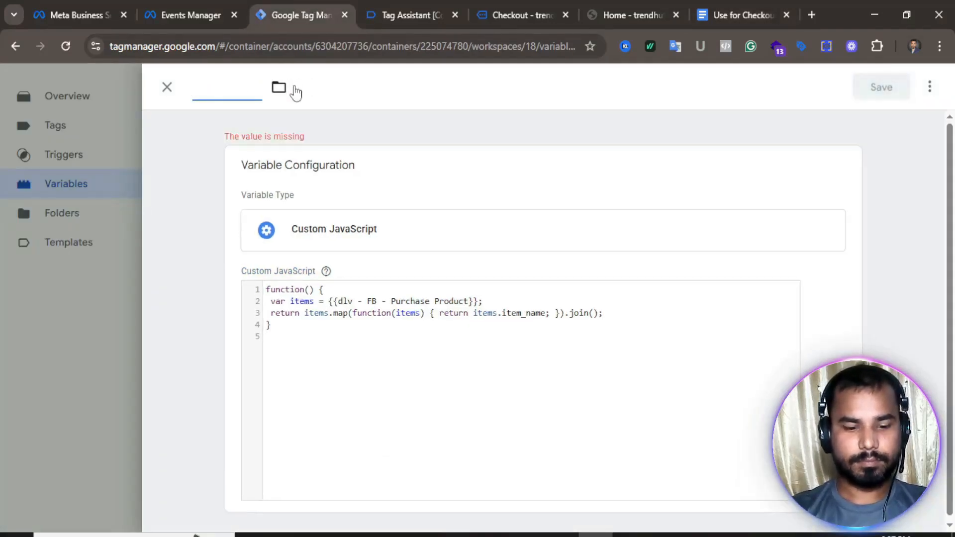
pyautogui.write('cJS - FB - Purchase Product Name')
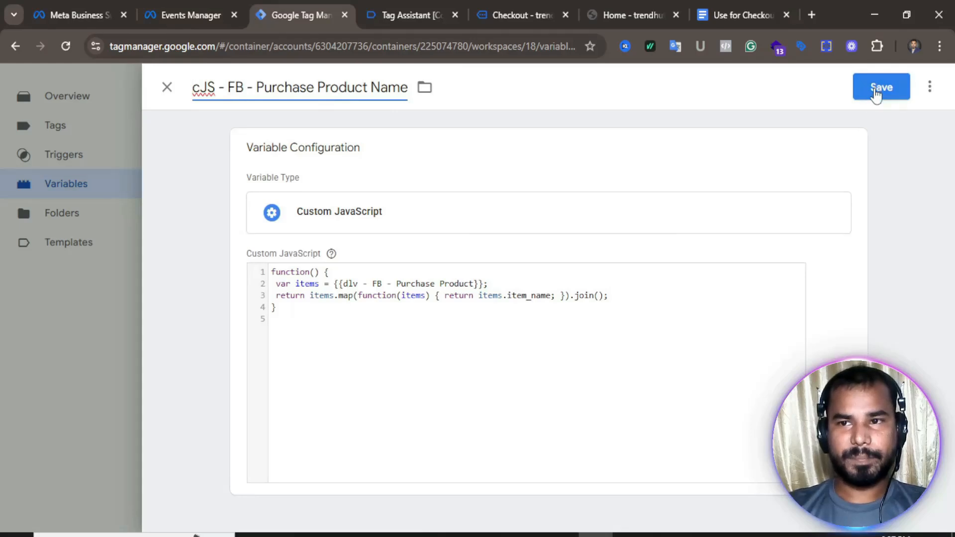
pyautogui.click(876, 94)
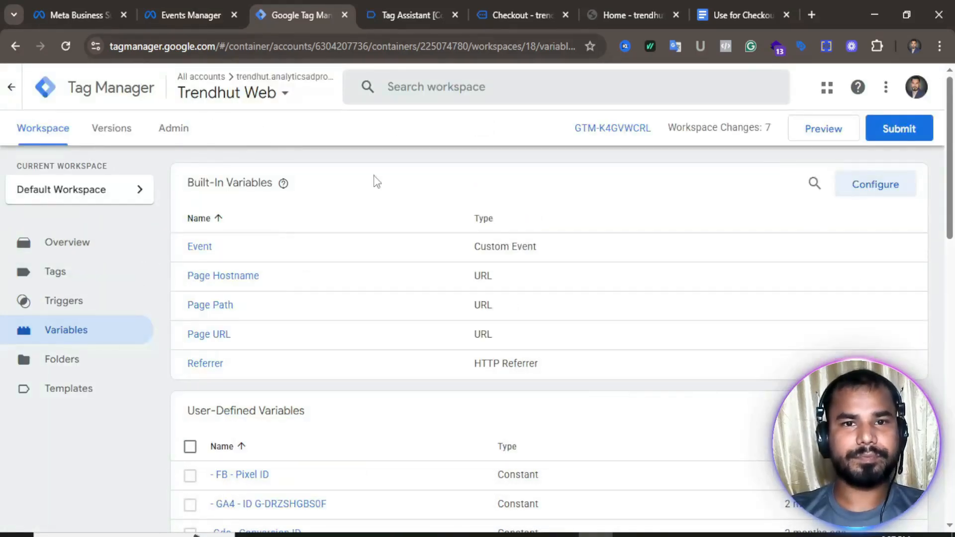
# - Go to the triggers list, and in Tag Assistant copy the event name begin_checkout from the checkout event's API call
pyautogui.click(87, 299)
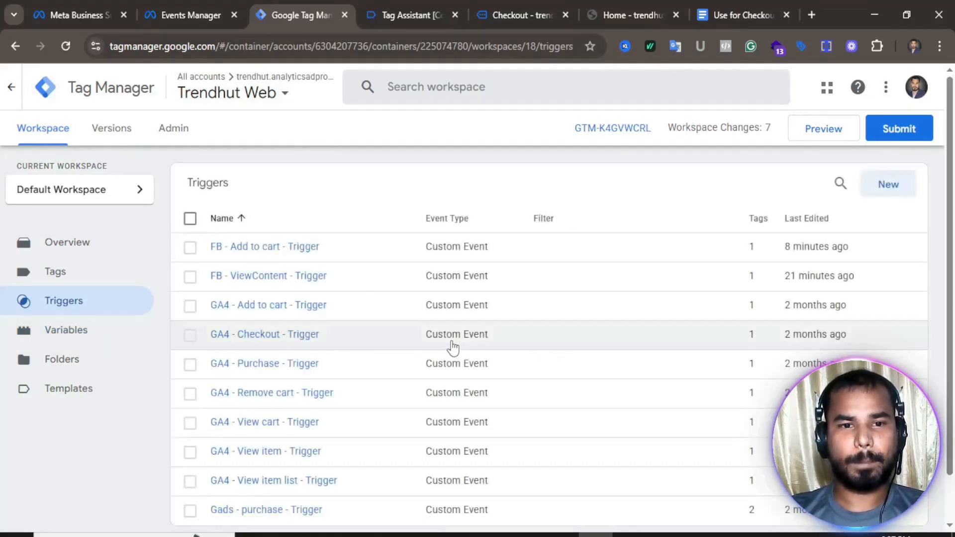
pyautogui.scroll(-1, 452, 346)
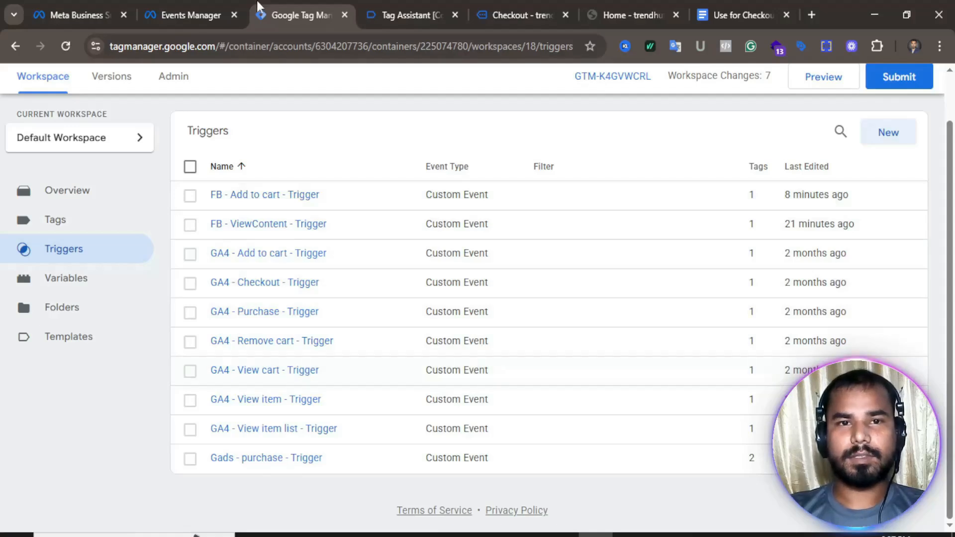
pyautogui.click(448, 7)
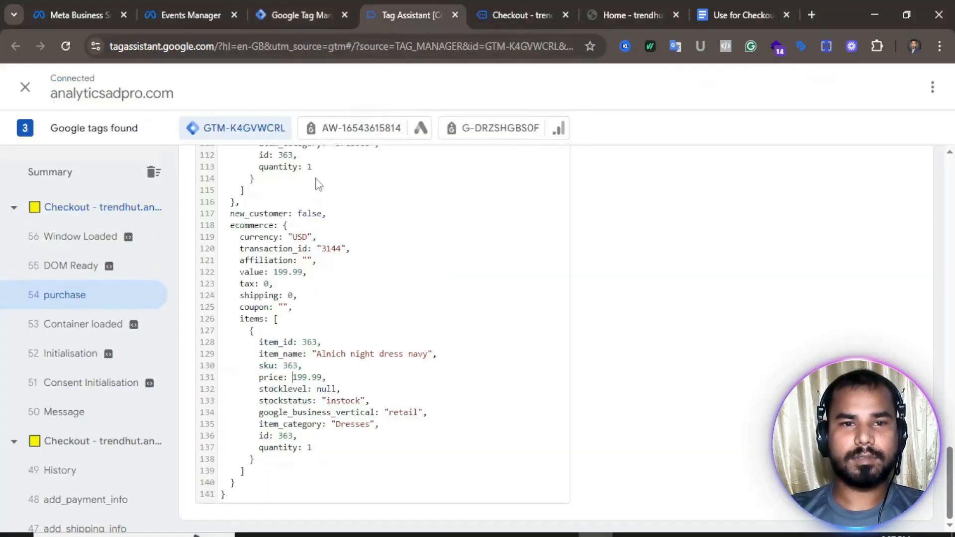
pyautogui.scroll(-3, 115, 420)
pyautogui.scroll(-2, 112, 420)
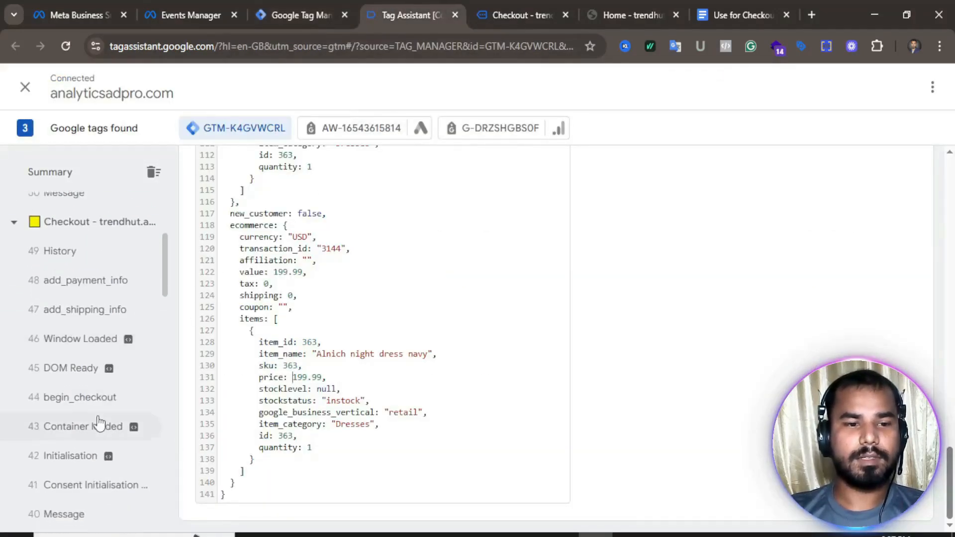
pyautogui.click(94, 398)
pyautogui.doubleClick(285, 260)
pyautogui.rightClick(305, 260)
pyautogui.click(321, 275)
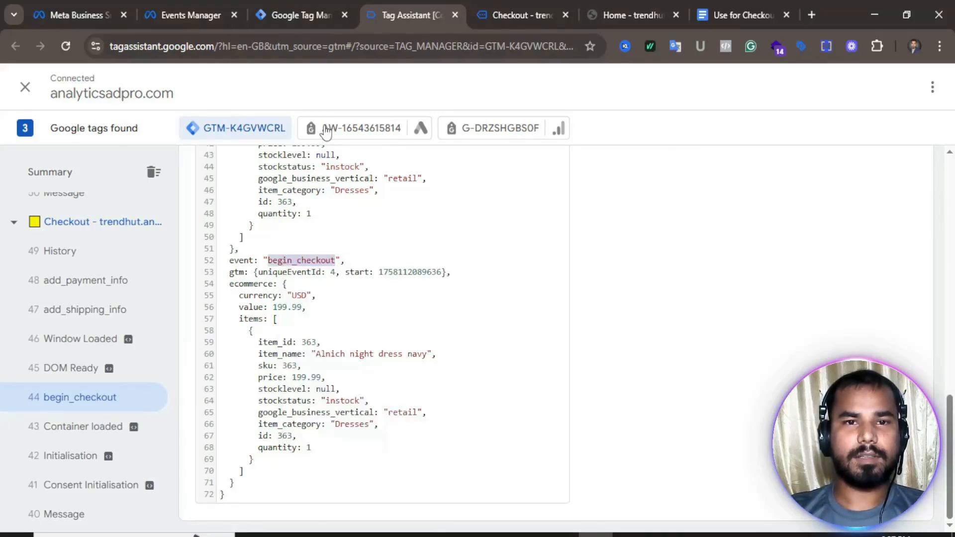
# - Back in Tag Manager, create a new Custom Event trigger with the event name begin_checkout
pyautogui.click(310, 15)
pyautogui.click(886, 130)
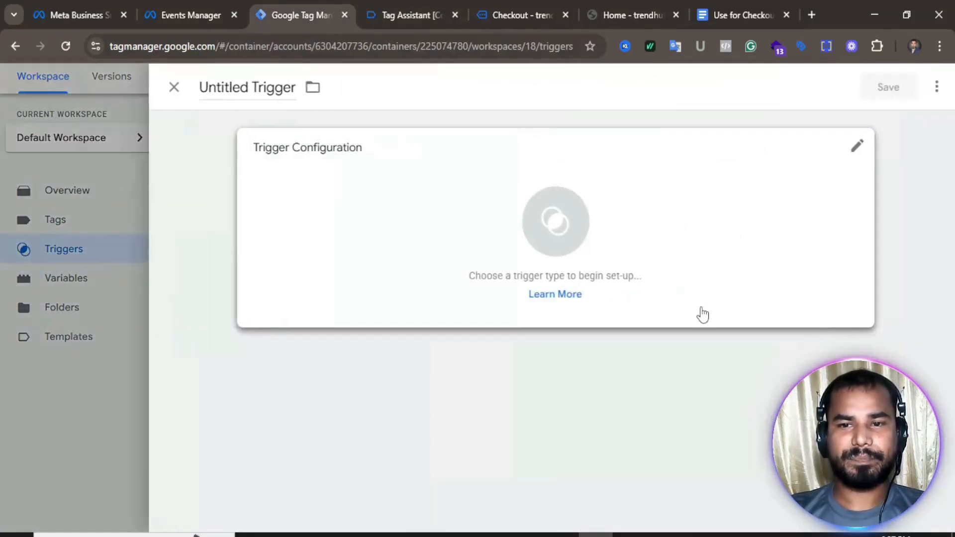
pyautogui.click(543, 239)
pyautogui.scroll(-7, 622, 323)
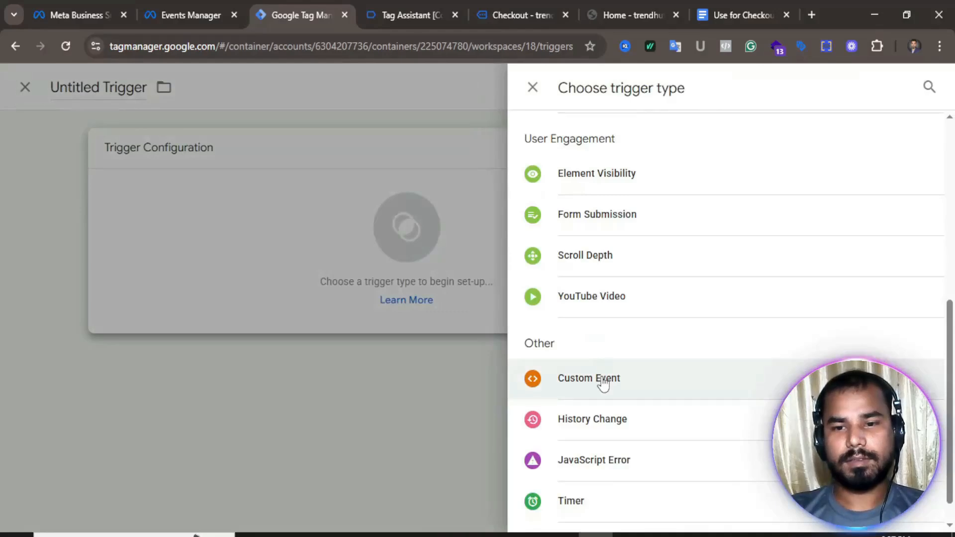
pyautogui.click(603, 383)
pyautogui.click(370, 293)
pyautogui.hotkey('ctrl', 'v')
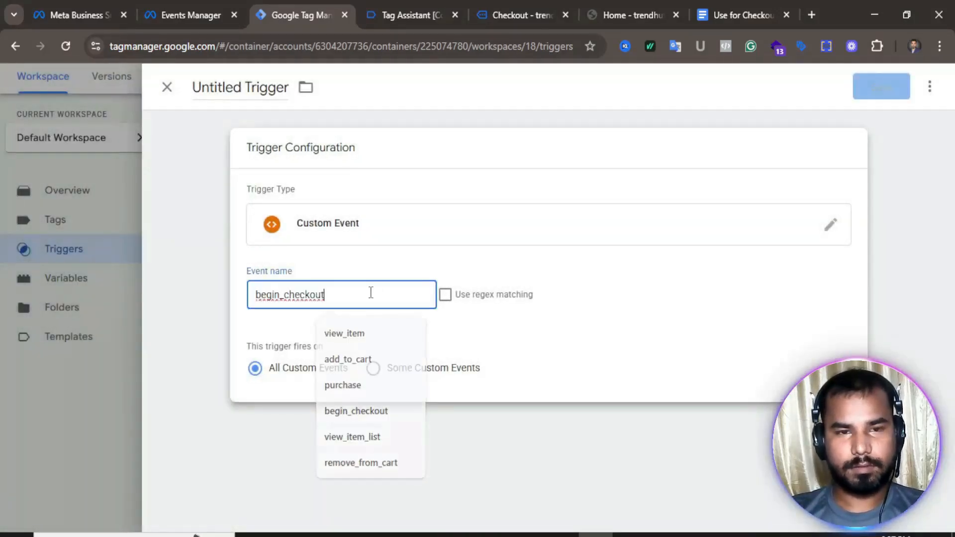
# - Name the trigger "FB - Checkout - Trigger" and save it
pyautogui.click(235, 87)
pyautogui.press('BackSpace')
pyautogui.press('BackSpace')
pyautogui.press('BackSpace')
pyautogui.press('BackSpace')
pyautogui.press('BackSpace')
pyautogui.press('BackSpace')
pyautogui.press('BackSpace')
pyautogui.press('BackSpace')
pyautogui.press('BackSpace')
pyautogui.write('C')
pyautogui.press('BackSpace')
pyautogui.press('BackSpace')
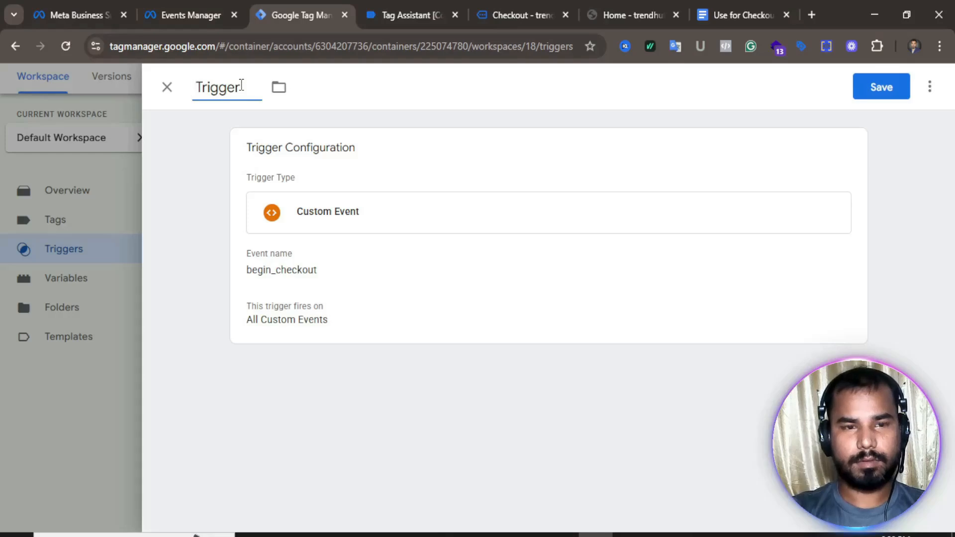
pyautogui.write('F')
pyautogui.write('B - ')
pyautogui.write('Che')
pyautogui.write('ckout')
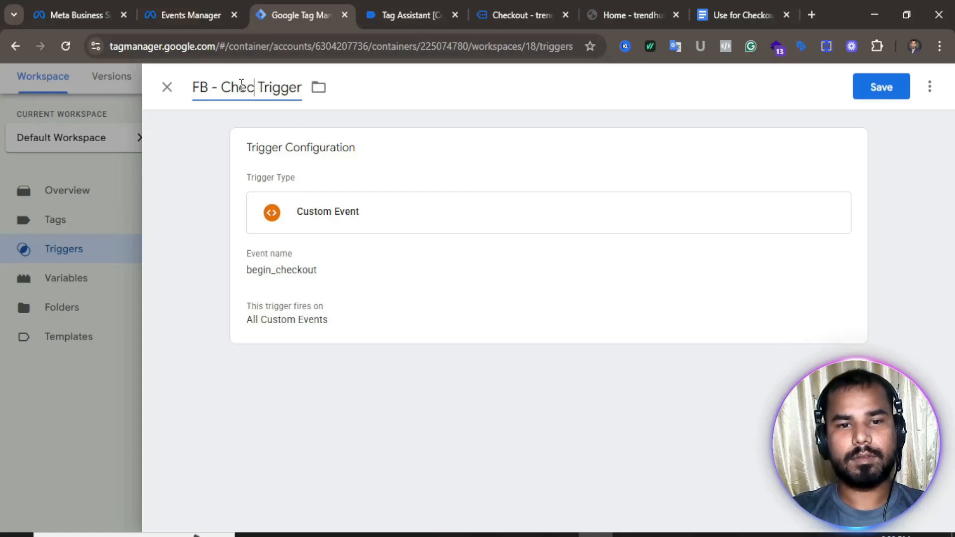
pyautogui.write(' -')
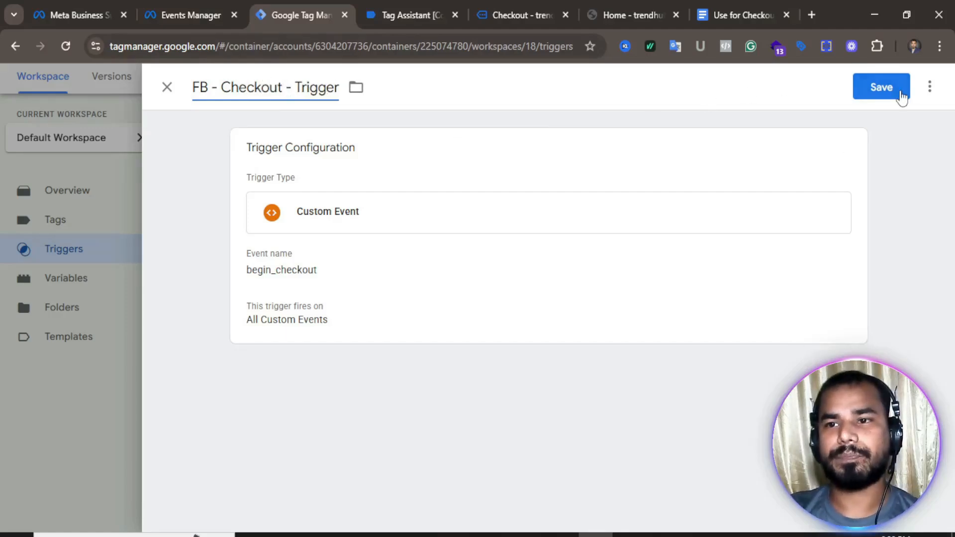
pyautogui.click(880, 90)
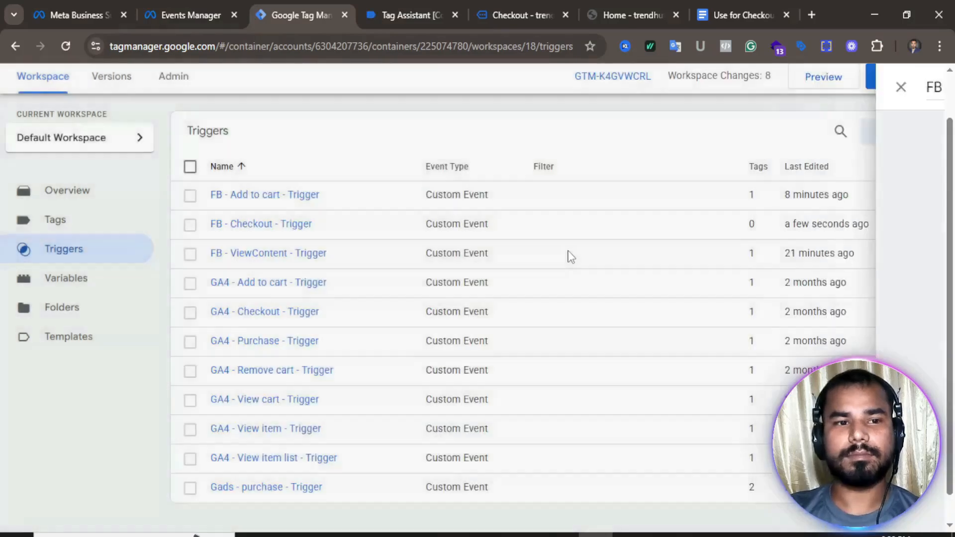
# - Go to the tags list, open the "FB - Add to cart - Tag" and make a copy of it
pyautogui.click(63, 227)
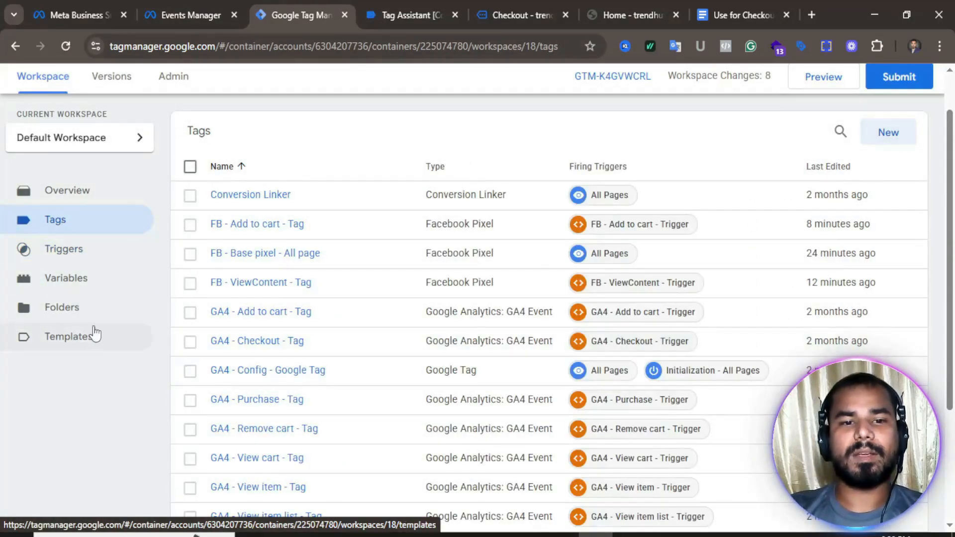
pyautogui.click(262, 229)
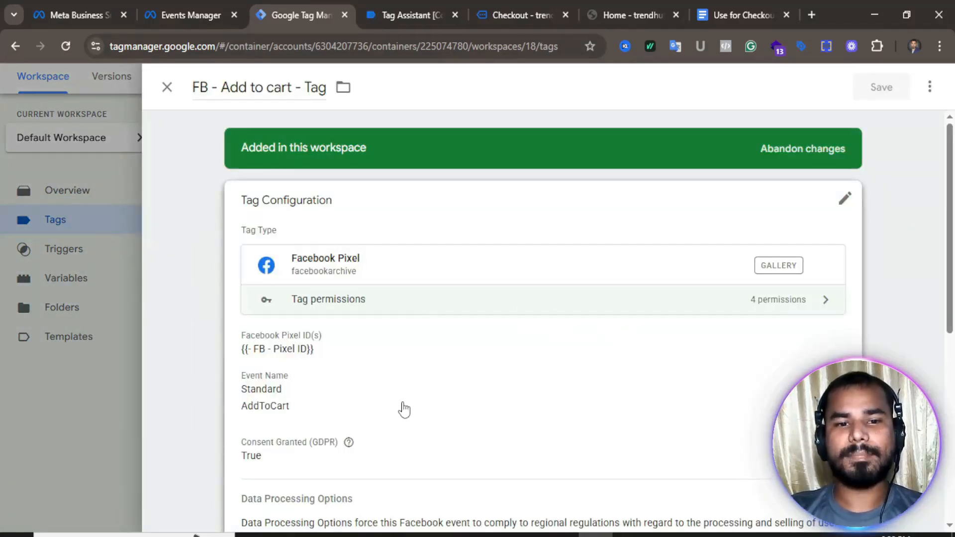
pyautogui.scroll(-3, 503, 322)
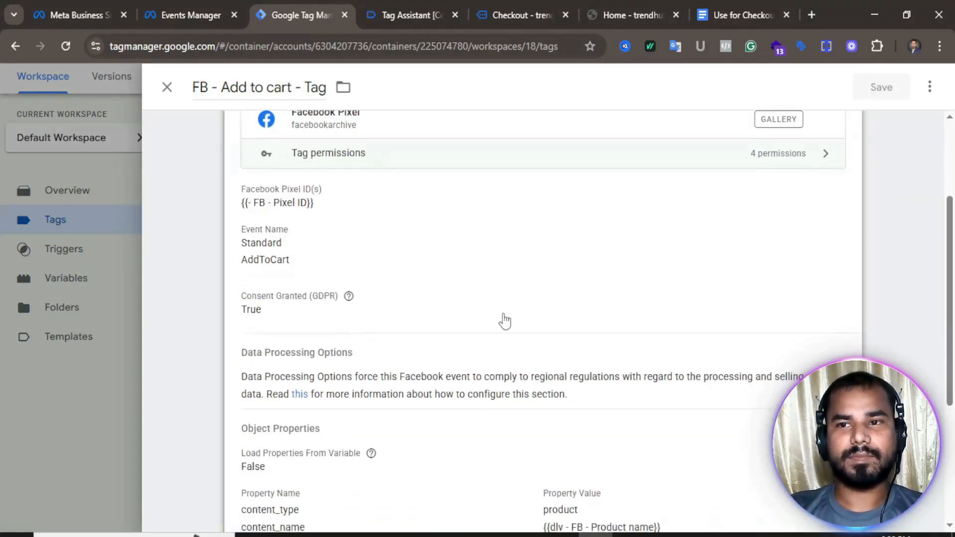
pyautogui.click(929, 86)
pyautogui.click(888, 125)
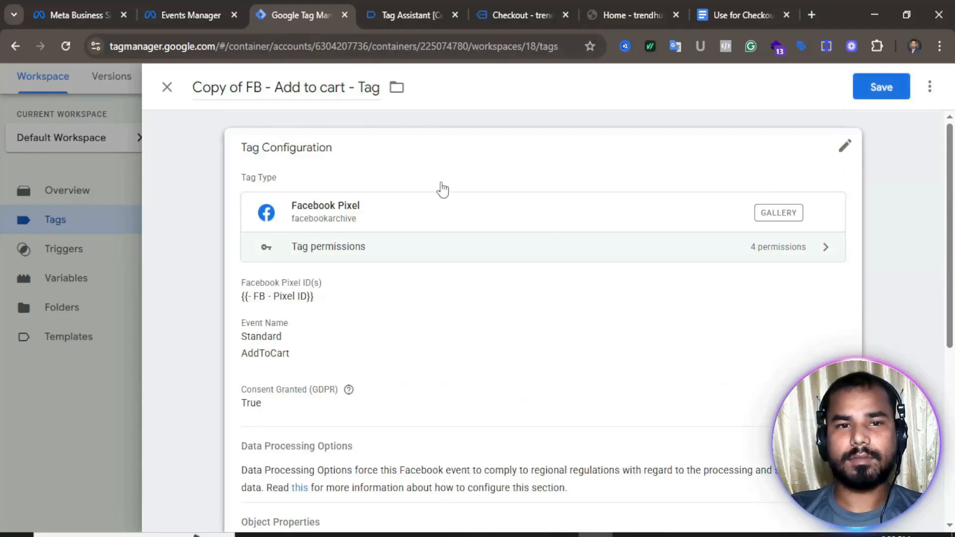
# - Rename the copied tag "FB - Checkout - Tag"
pyautogui.click(249, 87)
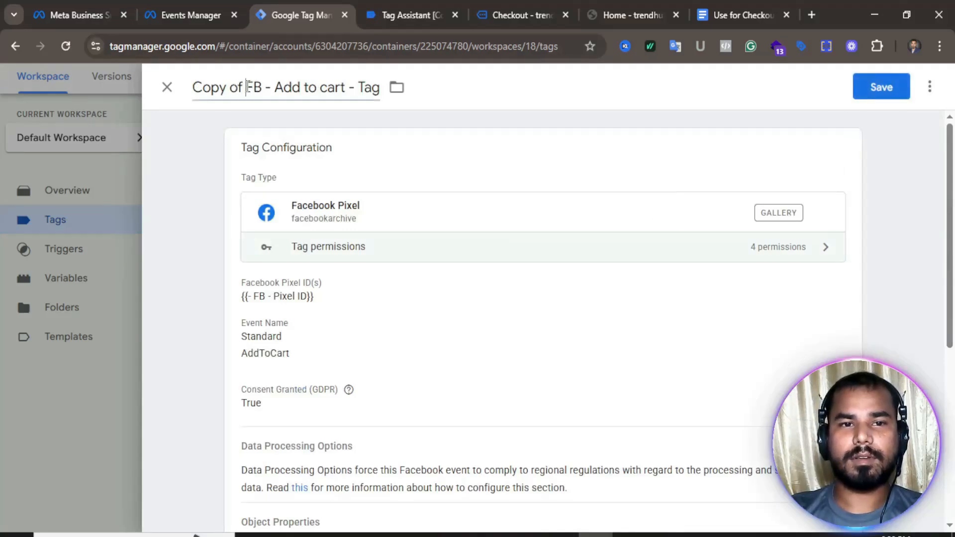
pyautogui.press('BackSpace')
pyautogui.press('BackSpace')
pyautogui.press('BackSpace')
pyautogui.press('BackSpace')
pyautogui.press('BackSpace')
pyautogui.press('BackSpace')
pyautogui.press('BackSpace')
pyautogui.press('BackSpace')
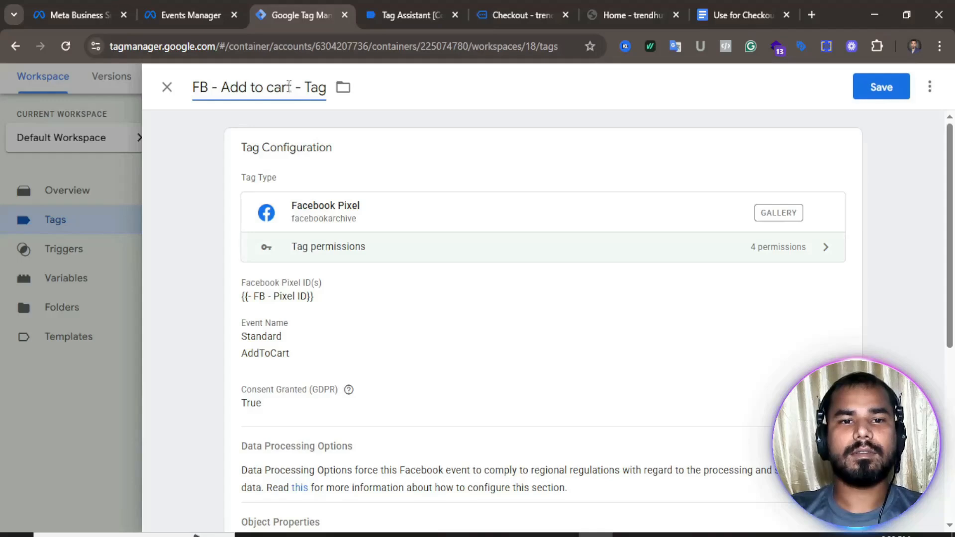
pyautogui.press('BackSpace')
pyautogui.press('BackSpace')
pyautogui.press('BackSpace')
pyautogui.press('BackSpace')
pyautogui.press('BackSpace')
pyautogui.press('BackSpace')
pyautogui.press('BackSpace')
pyautogui.press('BackSpace')
pyautogui.press('BackSpace')
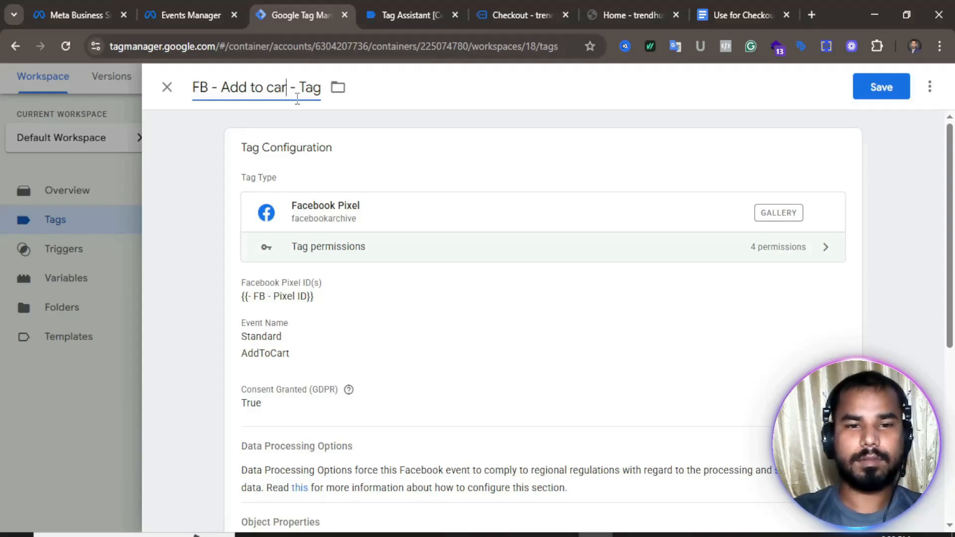
pyautogui.press('BackSpace')
pyautogui.press('BackSpace')
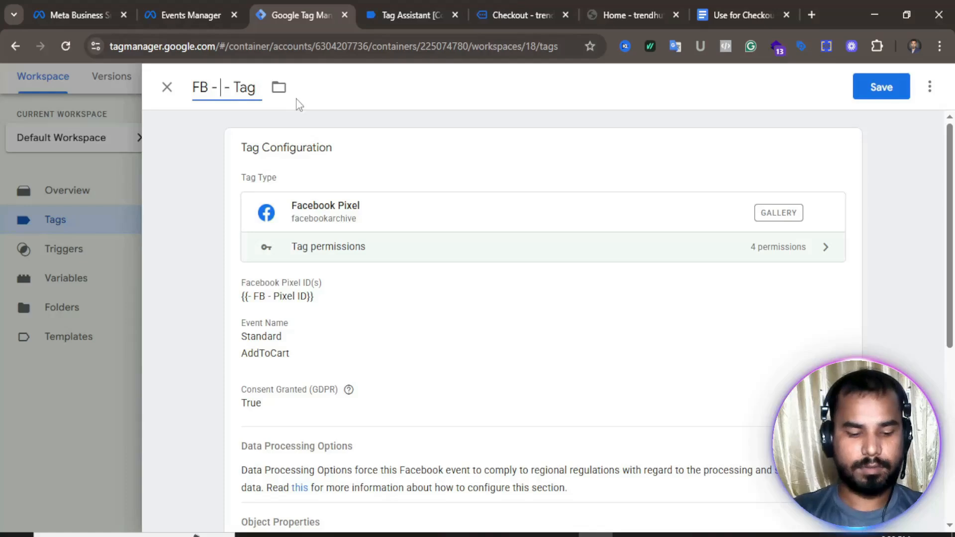
pyautogui.write('Che')
pyautogui.write('cko')
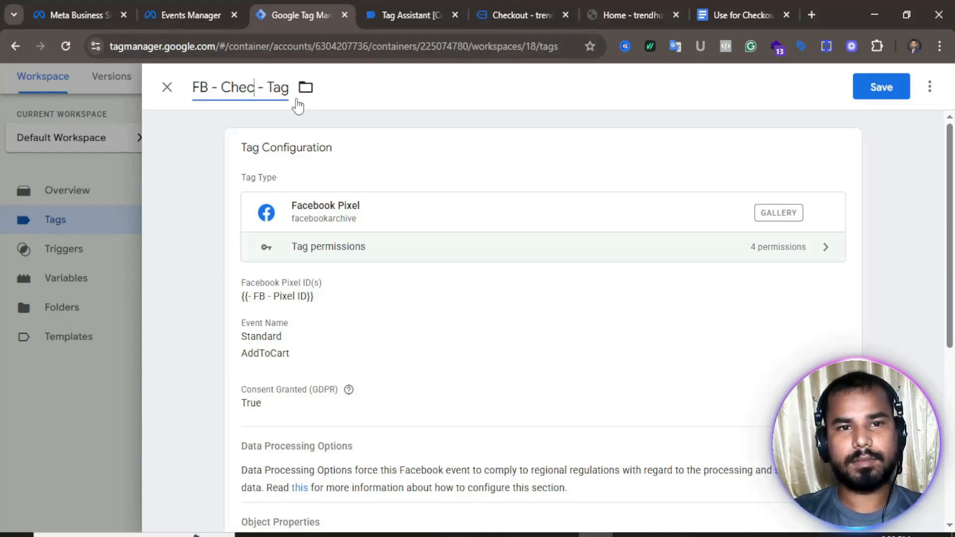
pyautogui.write('ut')
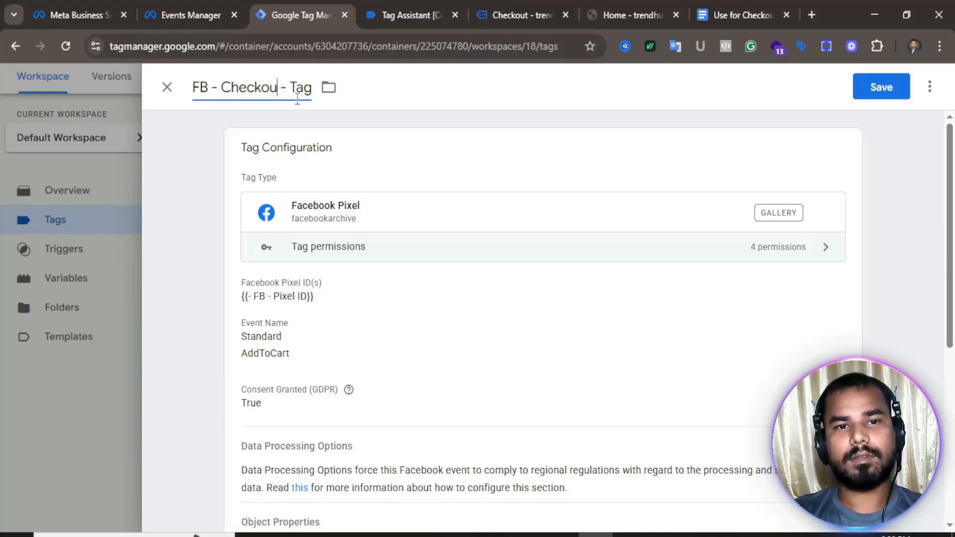
# - Edit the checkout tag's configuration and set its standard event to InitiateCheckout
pyautogui.scroll(-1, 378, 348)
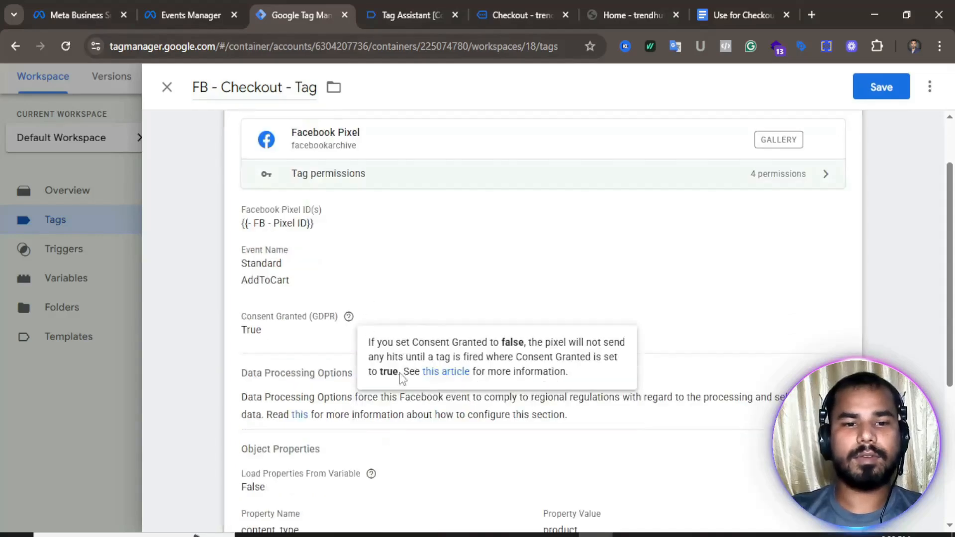
pyautogui.click(425, 314)
pyautogui.click(329, 366)
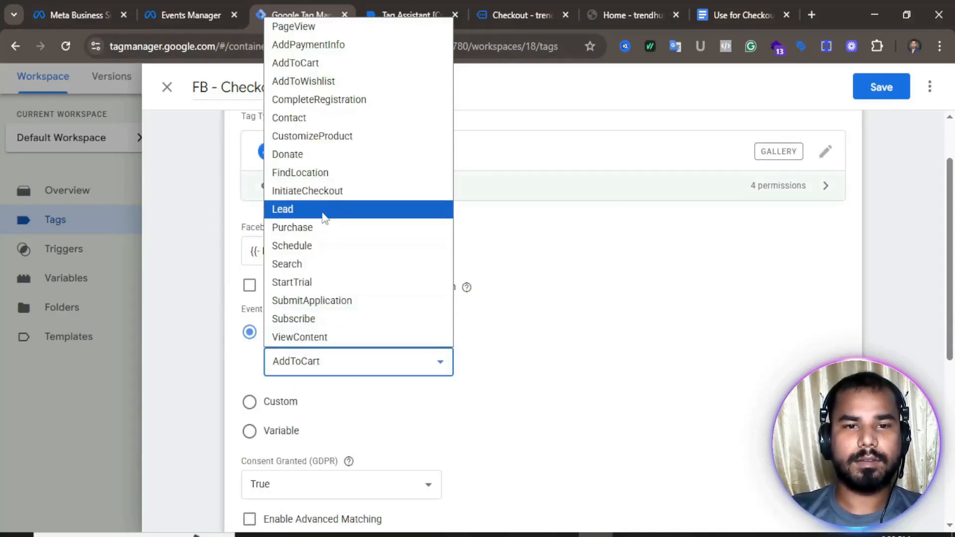
pyautogui.click(323, 191)
# - Replace the tag's firing trigger "FB - Add to cart - Trigger" with "FB - Checkout - Trigger"
pyautogui.scroll(-1, 505, 421)
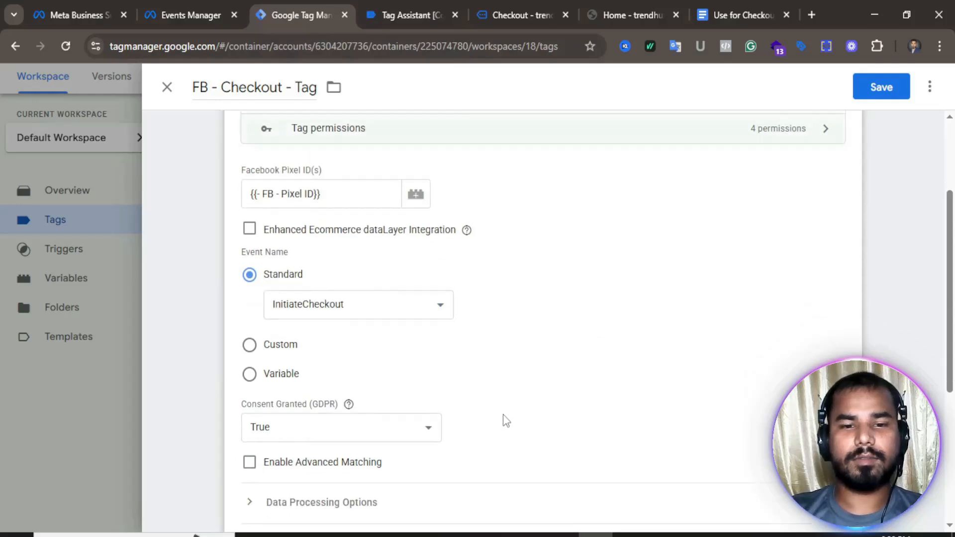
pyautogui.scroll(-5, 506, 421)
pyautogui.click(308, 272)
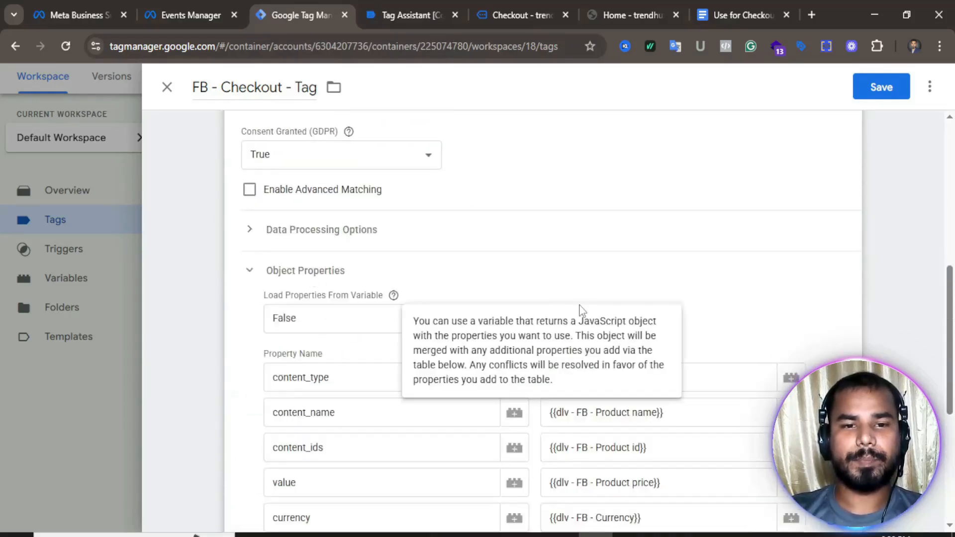
pyautogui.scroll(-5, 582, 310)
pyautogui.click(508, 451)
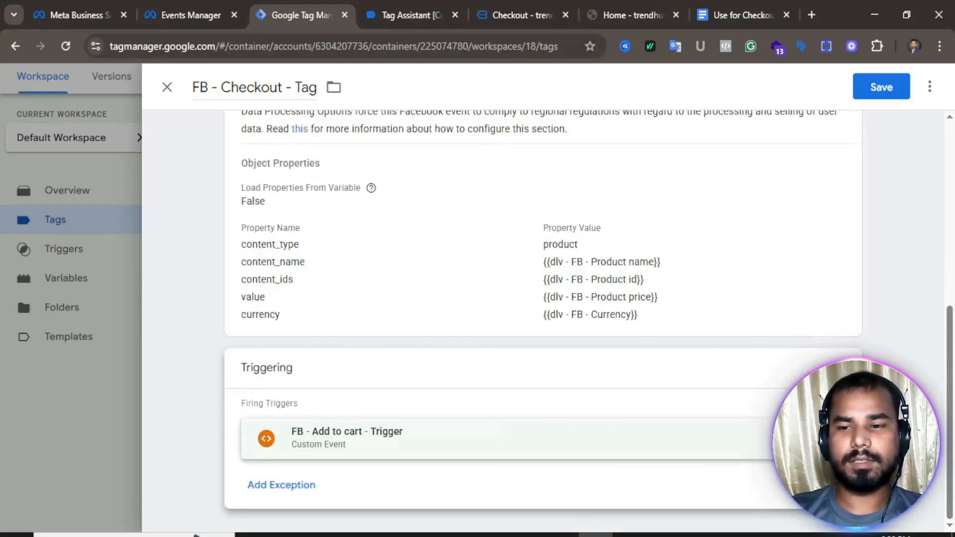
pyautogui.click(831, 439)
pyautogui.click(544, 404)
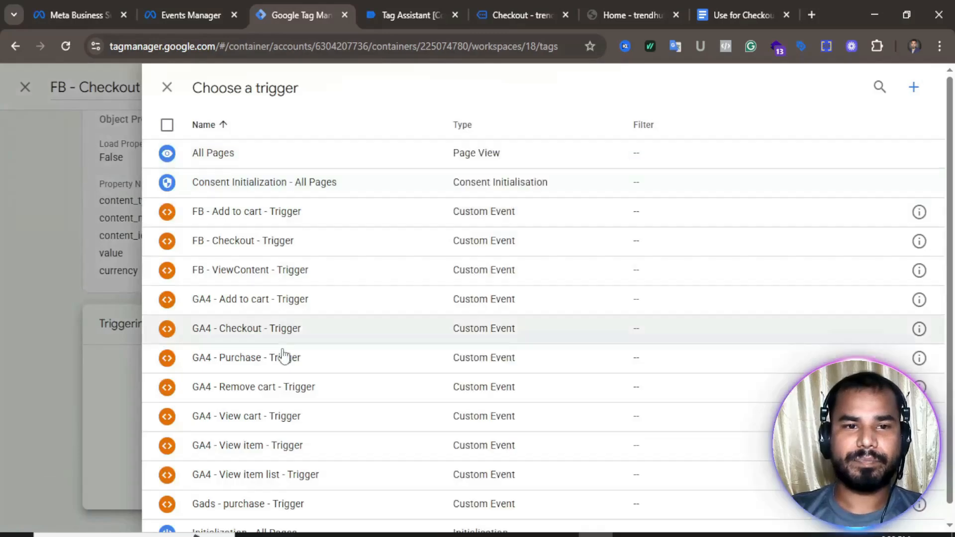
pyautogui.click(234, 244)
# - In the tag's object properties, set the content_name value to {{cJS - FB - Purchase Product Name}}
pyautogui.scroll(3, 486, 373)
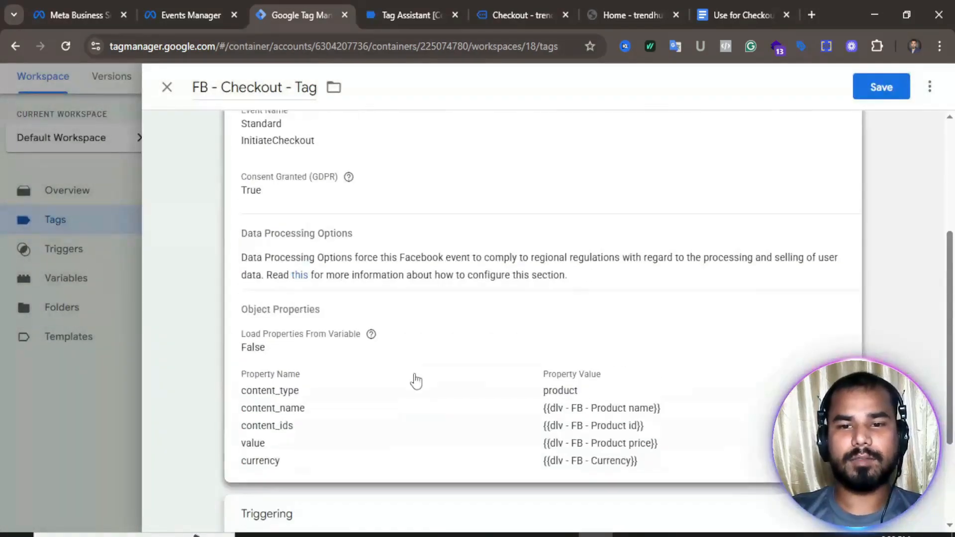
pyautogui.click(447, 413)
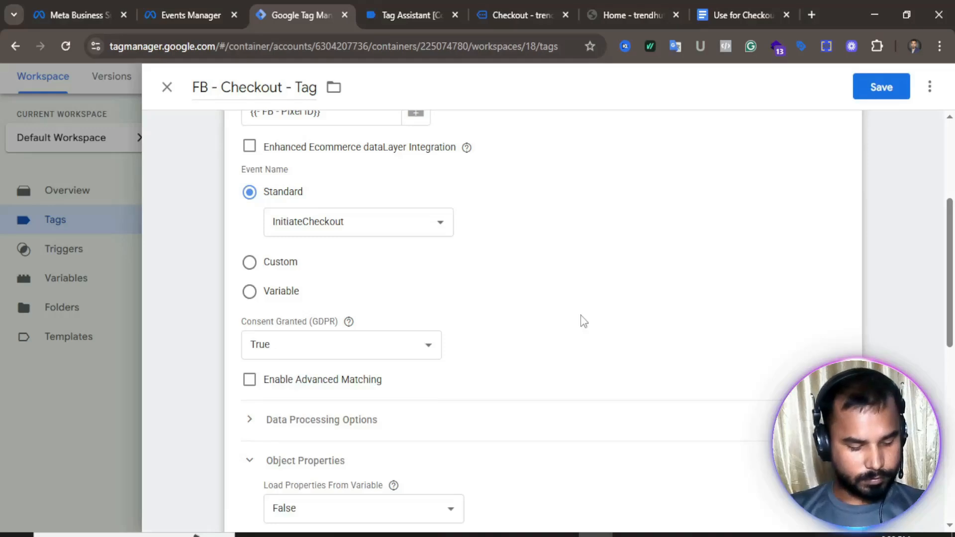
pyautogui.scroll(-6, 518, 386)
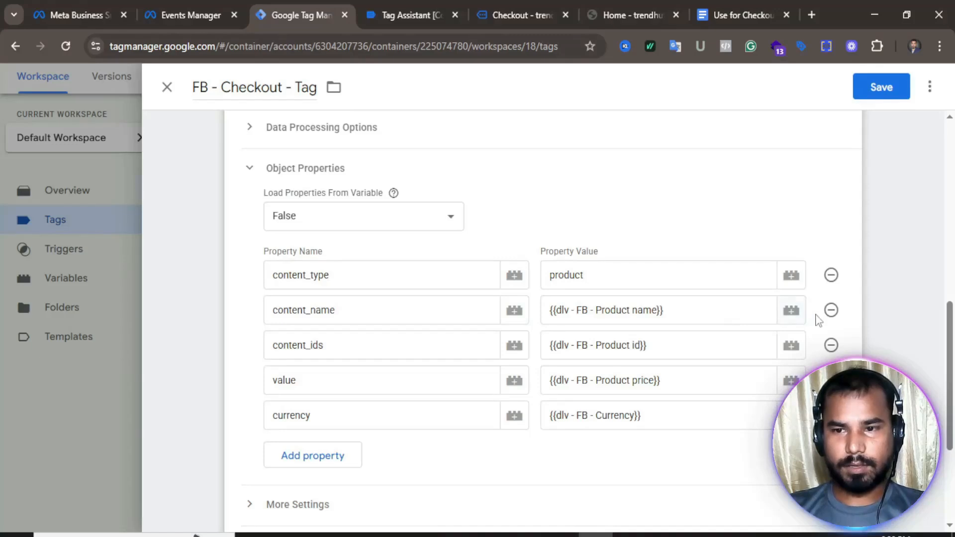
pyautogui.click(685, 317)
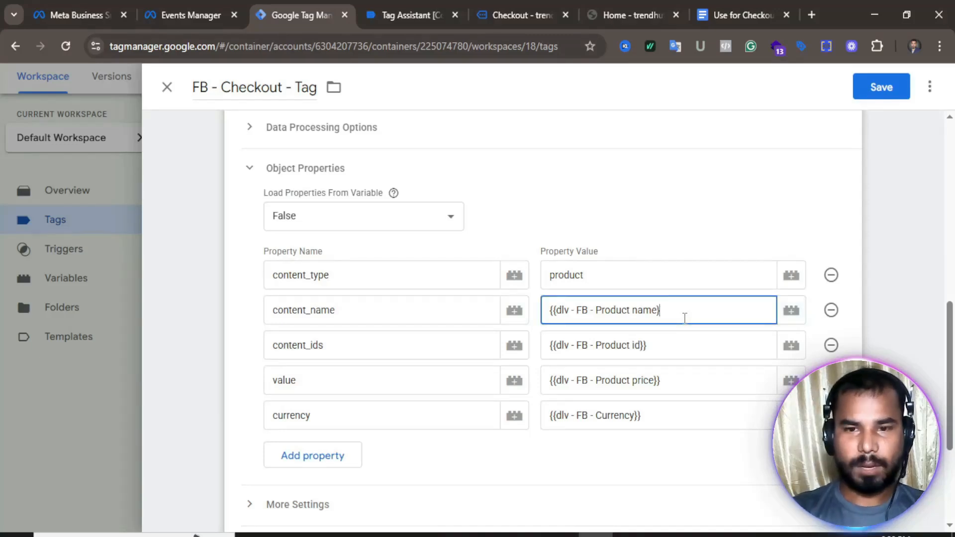
pyautogui.press('BackSpace')
pyautogui.press('BackSpace')
pyautogui.press('BackSpace')
pyautogui.press('BackSpace')
pyautogui.press('BackSpace')
pyautogui.press('BackSpace')
pyautogui.press('BackSpace')
pyautogui.press('BackSpace')
pyautogui.press('BackSpace')
pyautogui.press('BackSpace')
pyautogui.press('BackSpace')
pyautogui.press('BackSpace')
pyautogui.press('BackSpace')
pyautogui.press('BackSpace')
pyautogui.press('BackSpace')
pyautogui.press('BackSpace')
pyautogui.press('BackSpace')
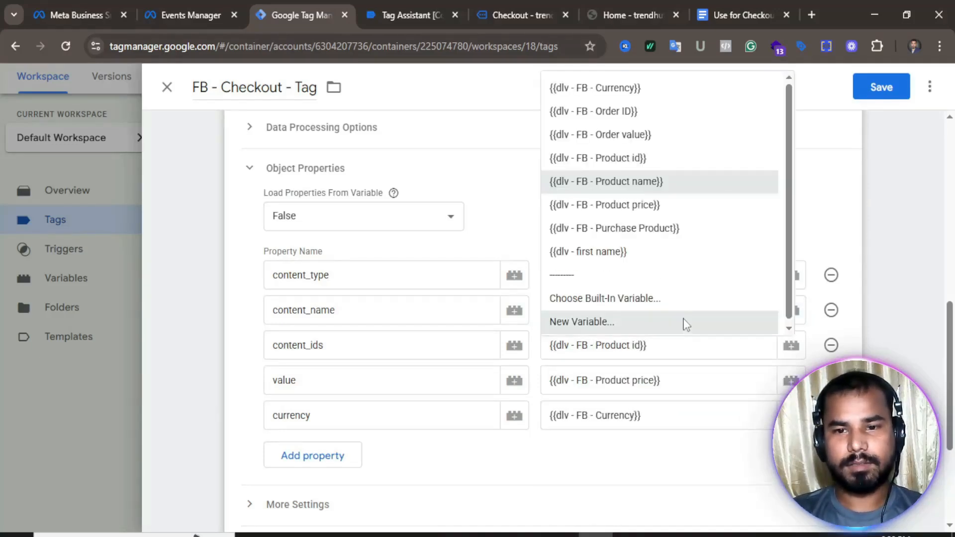
pyautogui.press('BackSpace')
pyautogui.press('BackSpace')
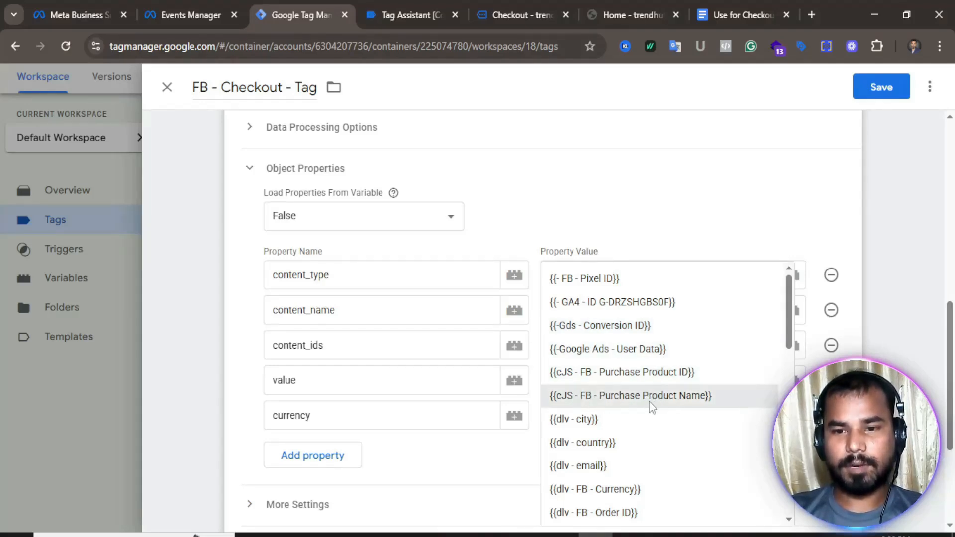
pyautogui.click(657, 395)
# - Set the content_ids property value to {{cJS - FB - Purchase Product ID}}
pyautogui.click(667, 350)
pyautogui.press('BackSpace')
pyautogui.press('BackSpace')
pyautogui.press('BackSpace')
pyautogui.press('BackSpace')
pyautogui.press('BackSpace')
pyautogui.press('BackSpace')
pyautogui.press('BackSpace')
pyautogui.press('BackSpace')
pyautogui.press('BackSpace')
pyautogui.press('BackSpace')
pyautogui.press('BackSpace')
pyautogui.press('BackSpace')
pyautogui.press('BackSpace')
pyautogui.press('BackSpace')
pyautogui.press('BackSpace')
pyautogui.press('BackSpace')
pyautogui.press('BackSpace')
pyautogui.press('BackSpace')
pyautogui.press('BackSpace')
pyautogui.press('BackSpace')
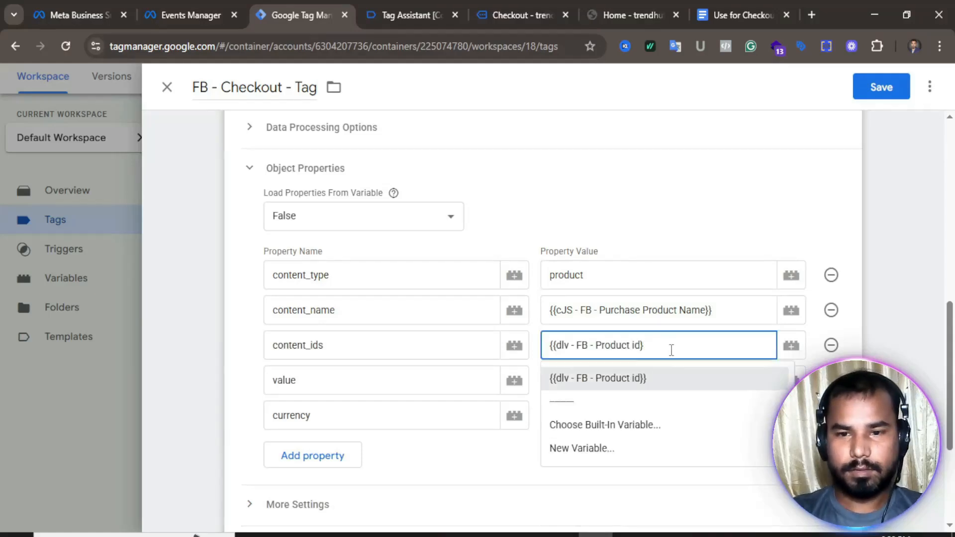
pyautogui.press('BackSpace')
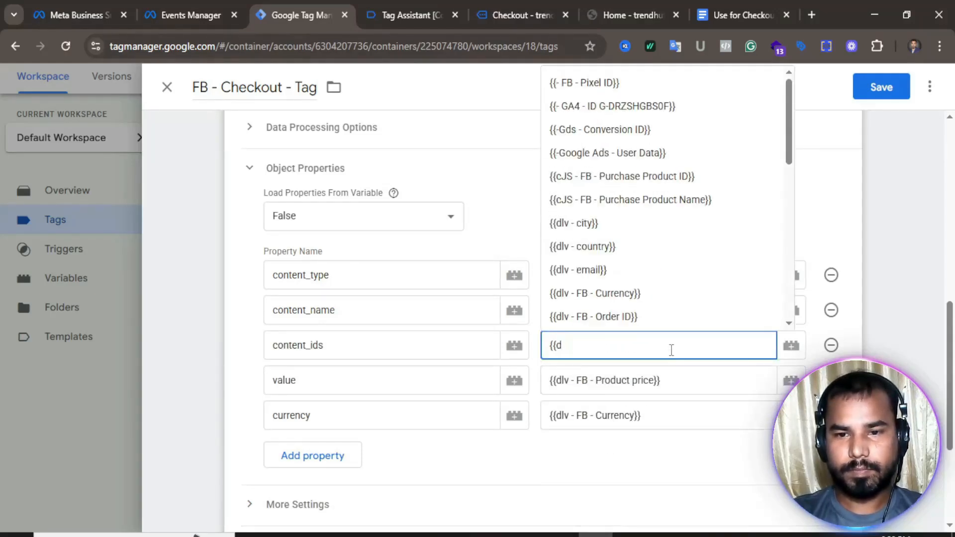
pyautogui.click(661, 178)
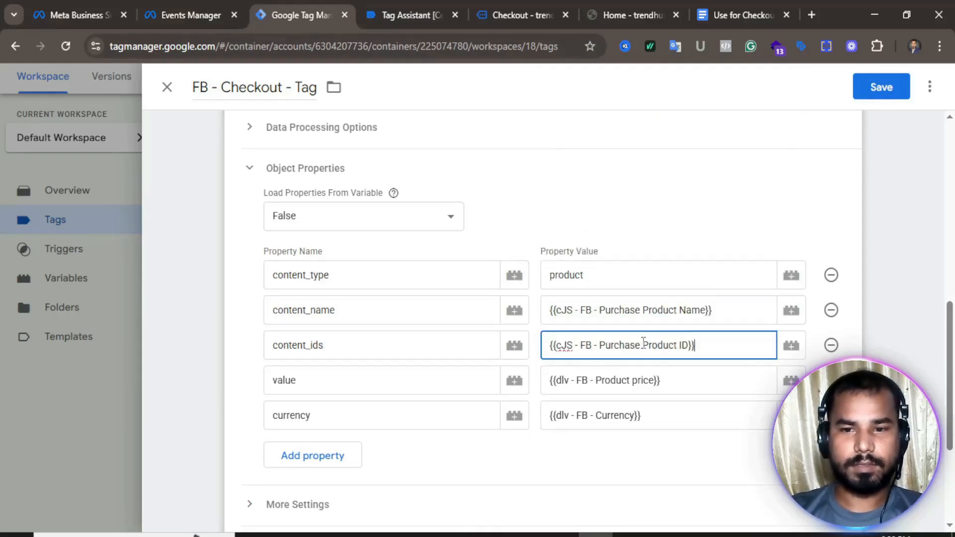
# - Set the value property to {{dlv - FB - Order value}} and save the checkout tag
pyautogui.click(671, 386)
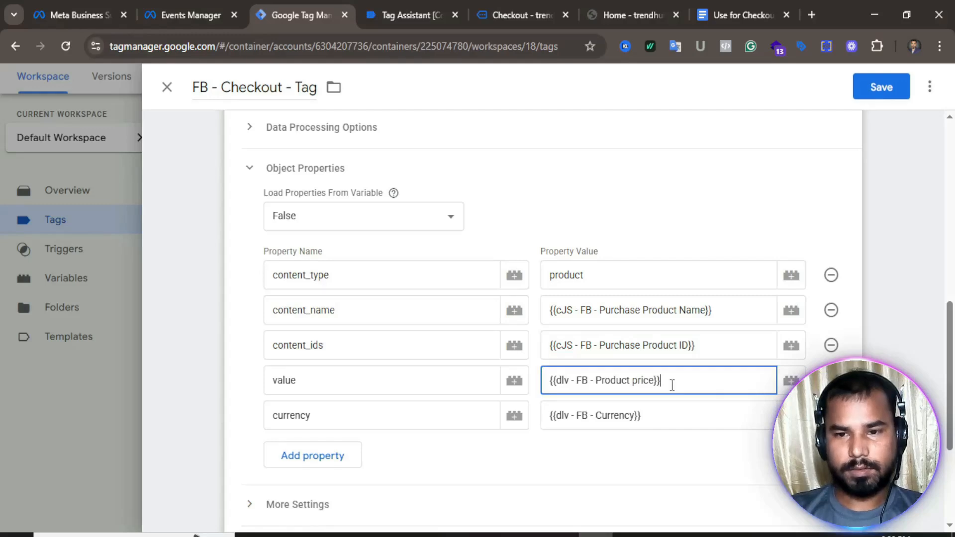
pyautogui.press('BackSpace')
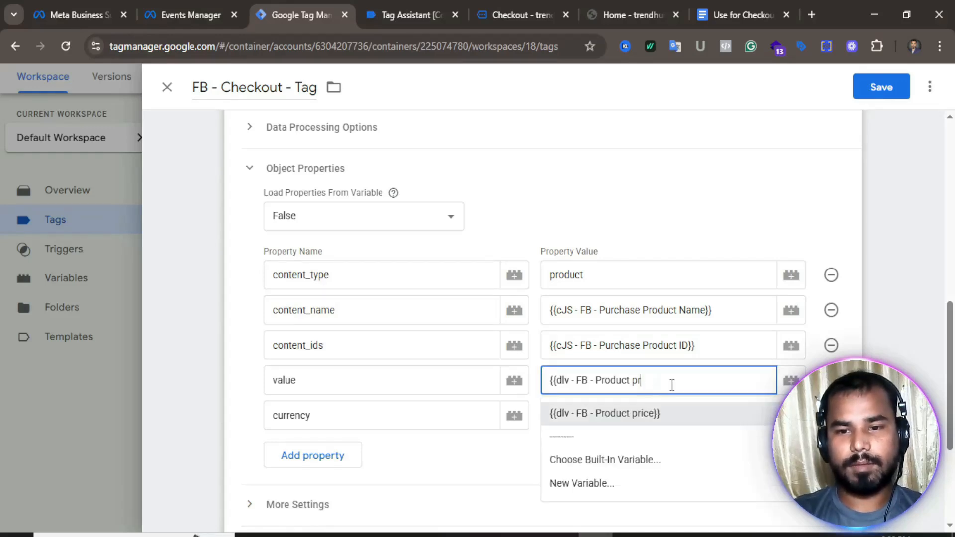
pyautogui.press('BackSpace')
pyautogui.press('BackSpace')
pyautogui.press('BackSpace')
pyautogui.press('BackSpace')
pyautogui.press('BackSpace')
pyautogui.press('BackSpace')
pyautogui.press('BackSpace')
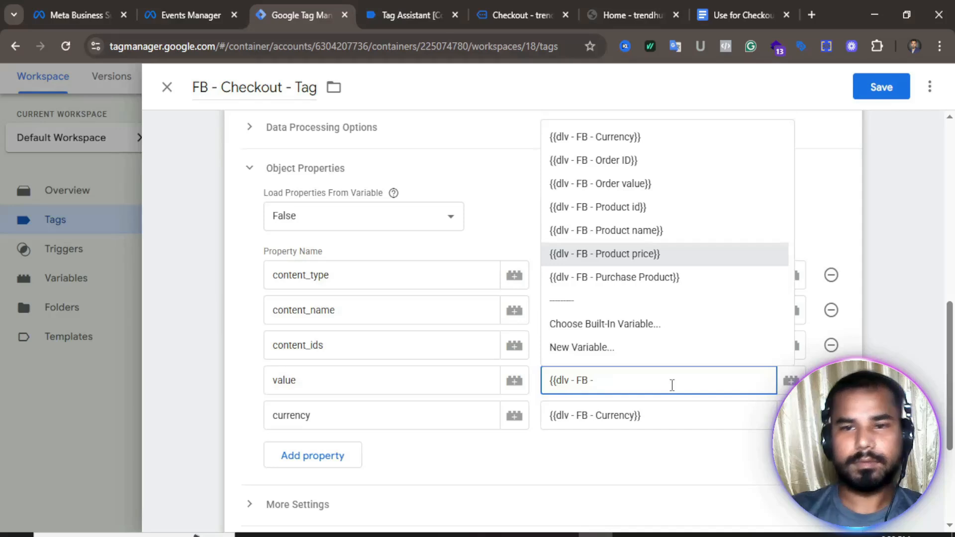
pyautogui.click(605, 188)
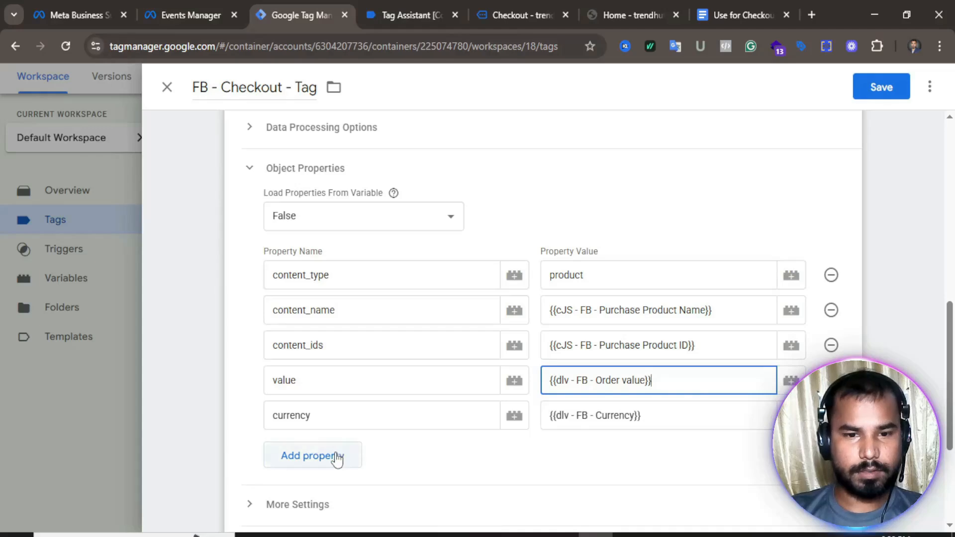
pyautogui.scroll(-4, 884, 117)
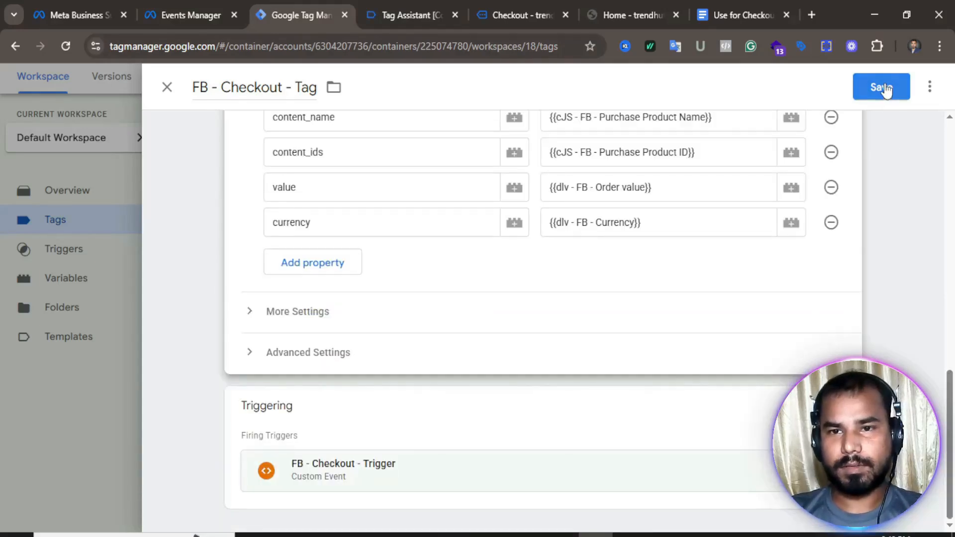
pyautogui.click(881, 87)
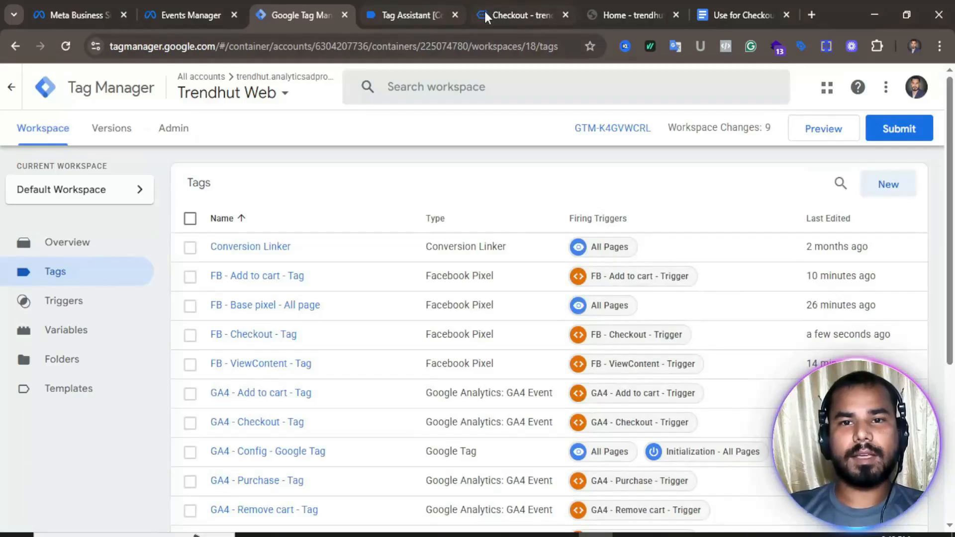
# - Switch to Tag Assistant and examine the data layer values of the purchase event, including its order totals, items and ecommerce data
pyautogui.click(395, 7)
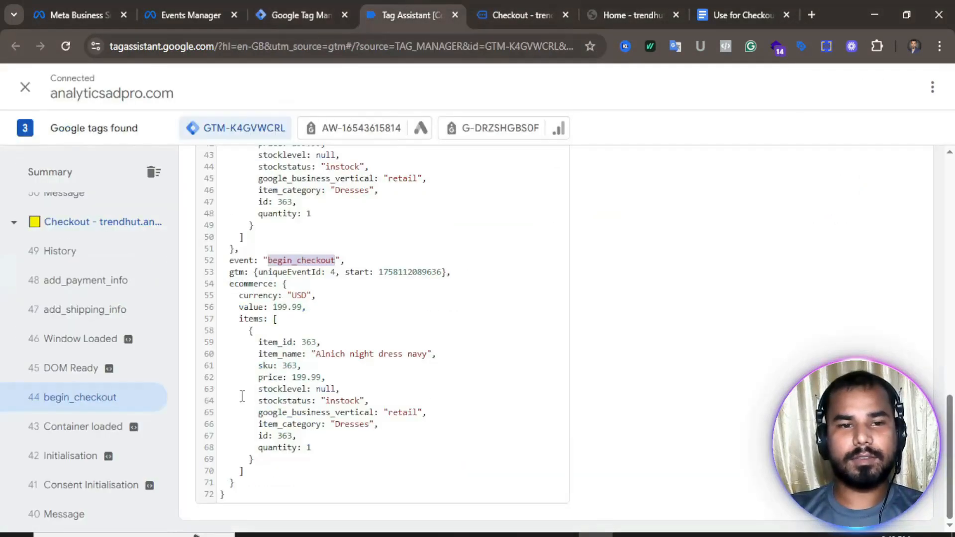
pyautogui.click(67, 295)
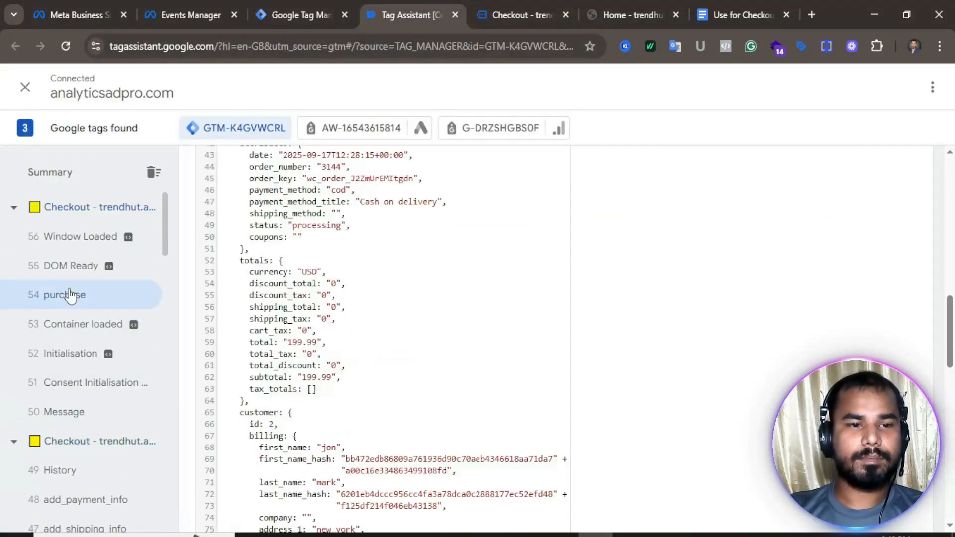
pyautogui.scroll(5, 357, 302)
pyautogui.scroll(-10, 356, 302)
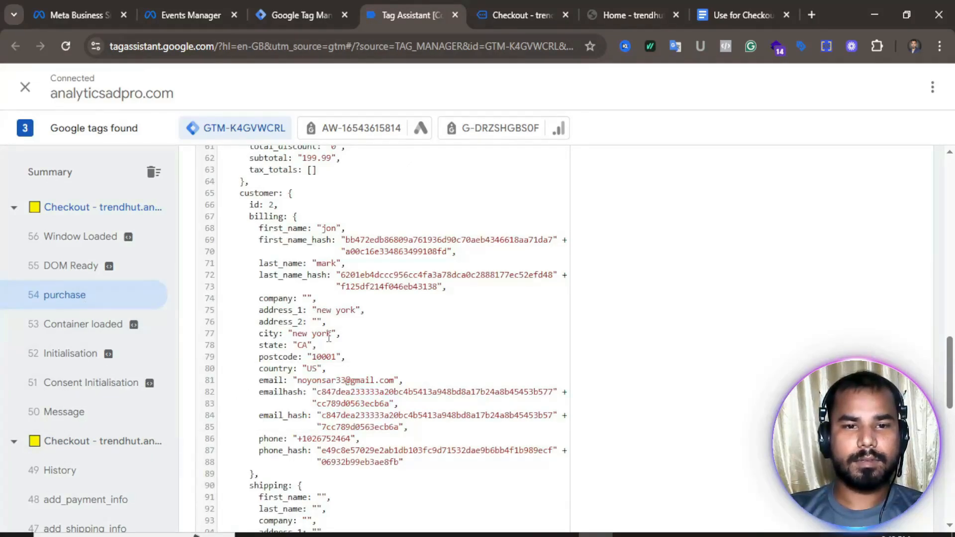
pyautogui.scroll(-12, 334, 337)
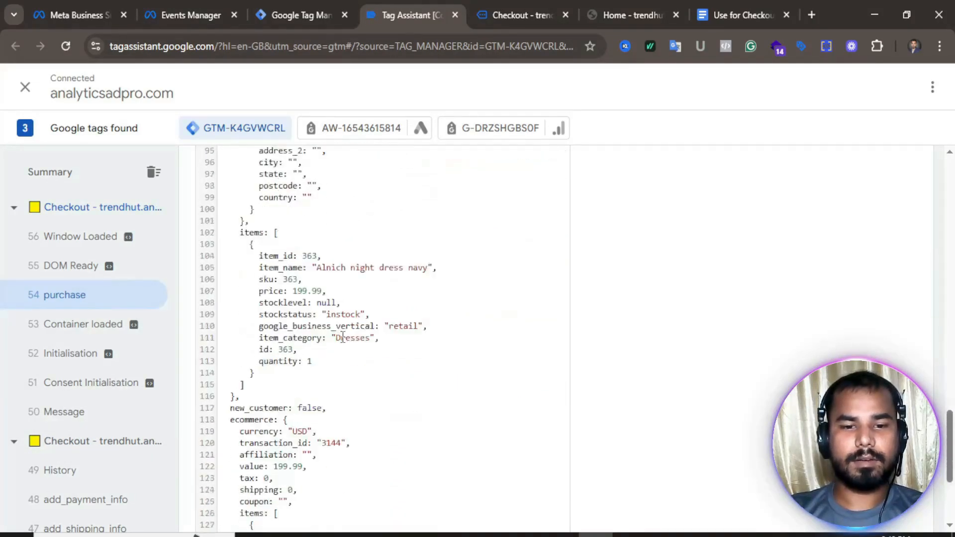
pyautogui.scroll(-4, 342, 336)
pyautogui.scroll(8, 341, 335)
pyautogui.scroll(-4, 343, 337)
pyautogui.scroll(20, 344, 338)
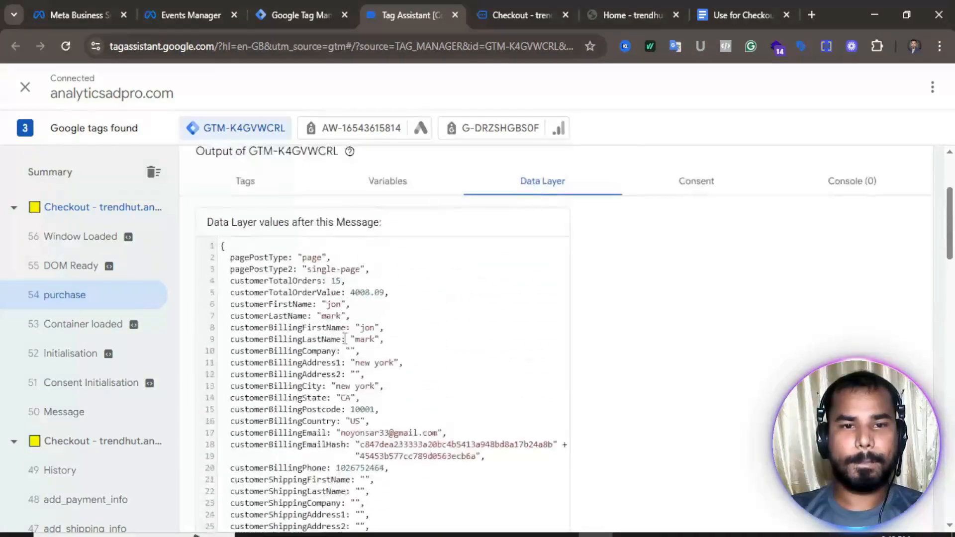
# - Copy the event name "purchase" from the purchase event's details
pyautogui.scroll(3, 345, 339)
pyautogui.doubleClick(324, 258)
pyautogui.rightClick(321, 259)
pyautogui.click(364, 279)
pyautogui.click(315, 268)
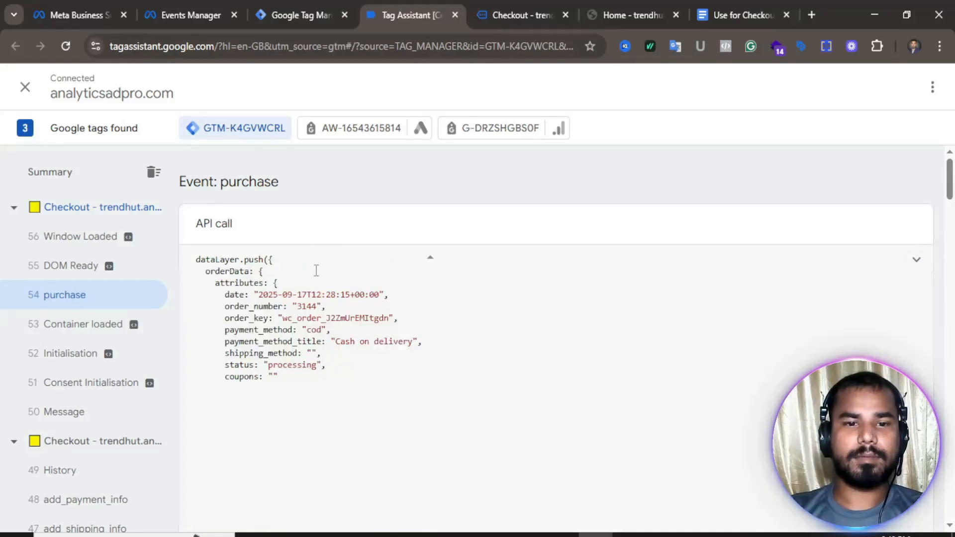
# - Switch to Google Tag Manager and create a Custom Event trigger with the event name "purchase"
pyautogui.click(303, 15)
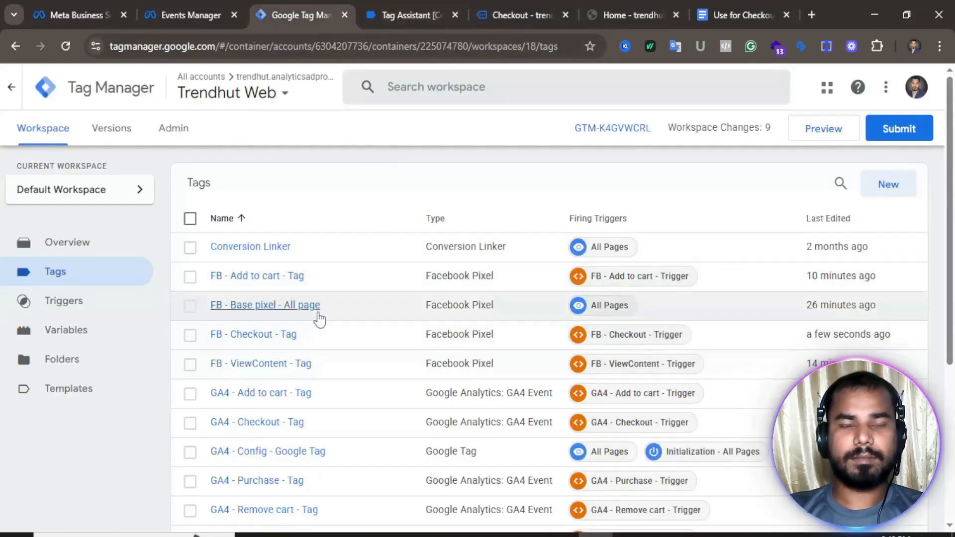
pyautogui.scroll(-2, 249, 319)
pyautogui.click(77, 230)
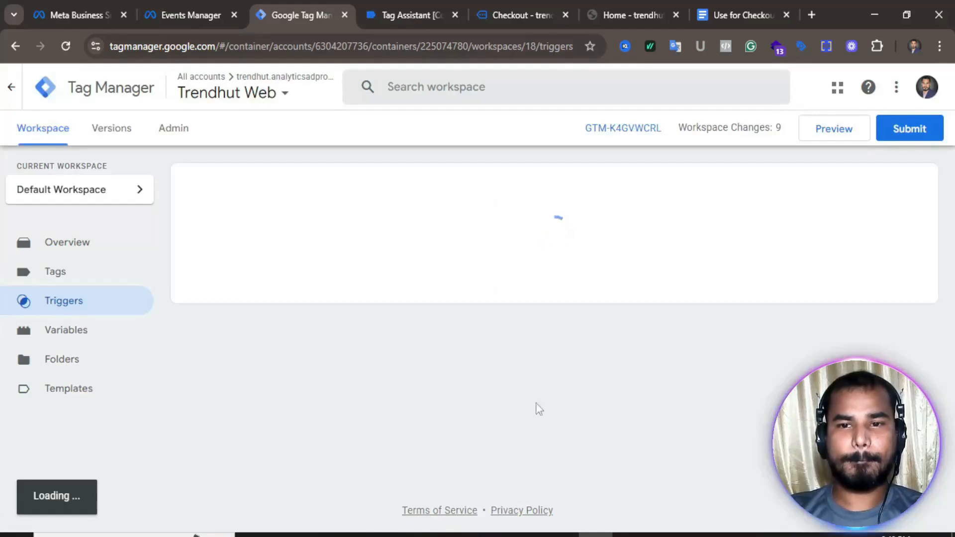
pyautogui.scroll(-2, 458, 366)
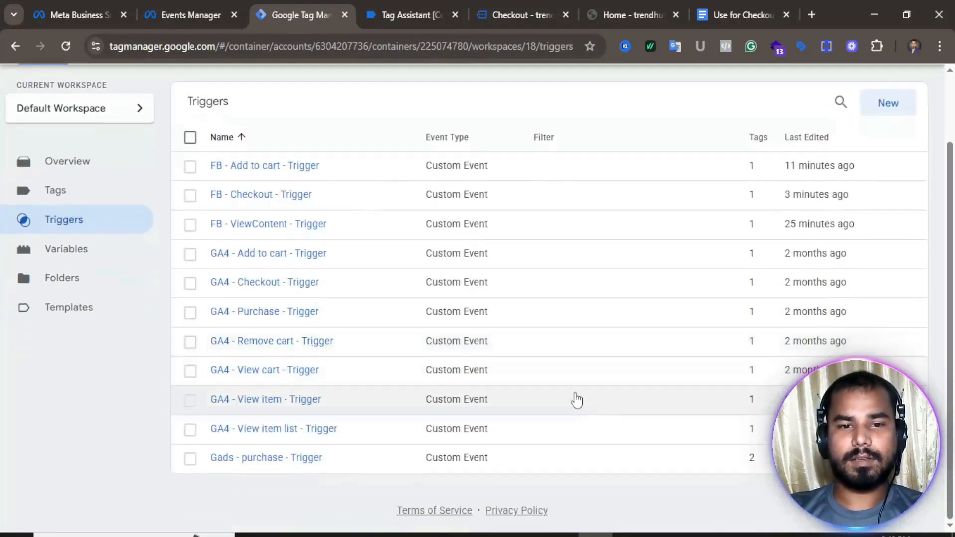
pyautogui.scroll(2, 575, 399)
pyautogui.click(881, 183)
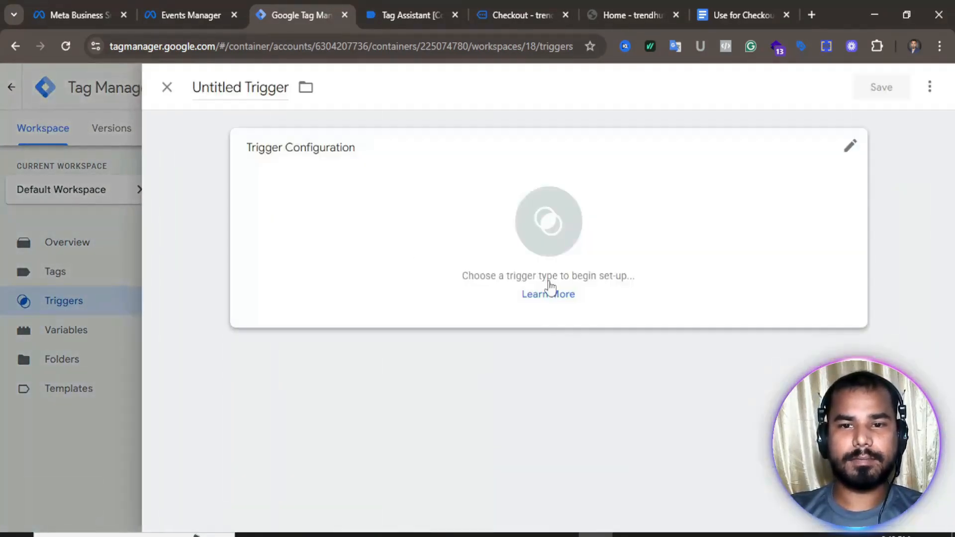
pyautogui.click(534, 205)
pyautogui.scroll(-6, 567, 364)
pyautogui.click(573, 383)
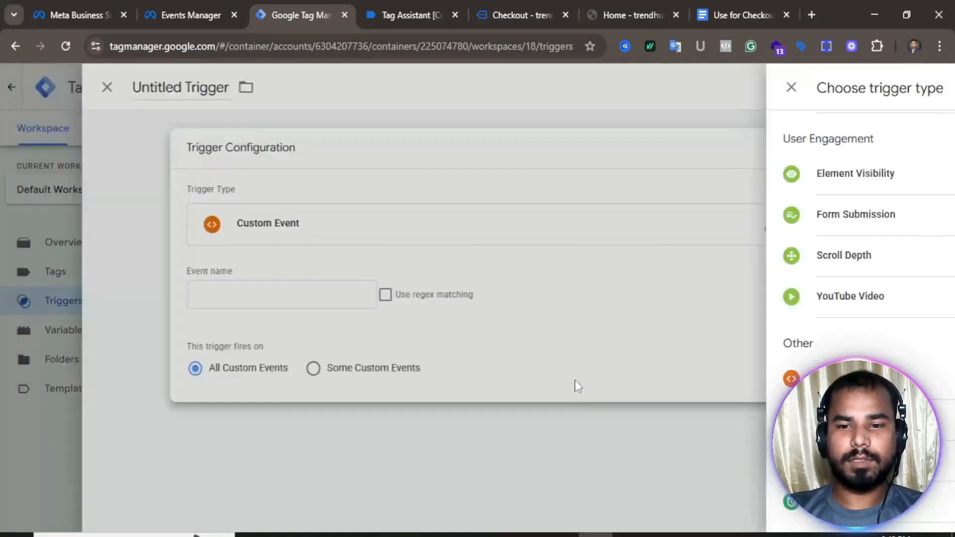
pyautogui.click(350, 300)
pyautogui.click(348, 411)
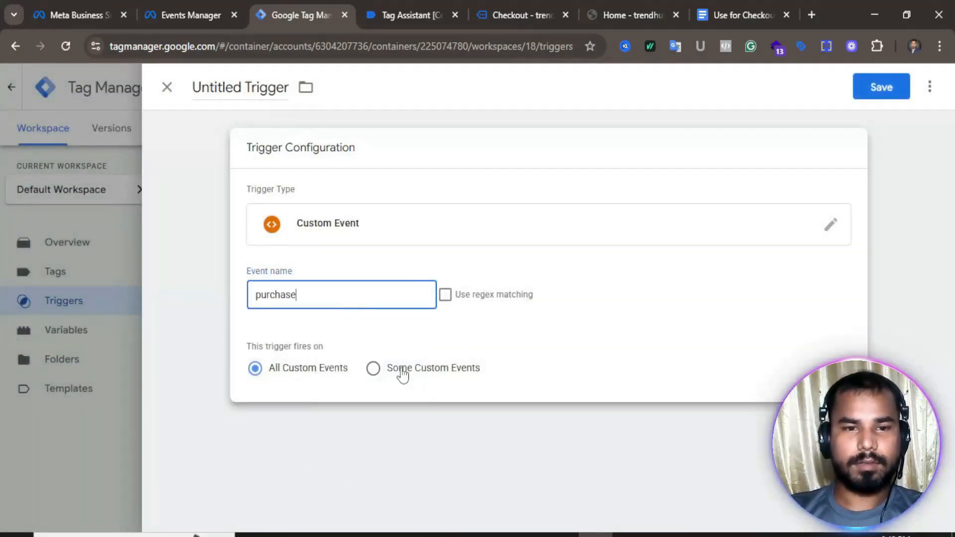
# - Name the new trigger "FB - Purchase - Trigger" and save it
pyautogui.click(241, 87)
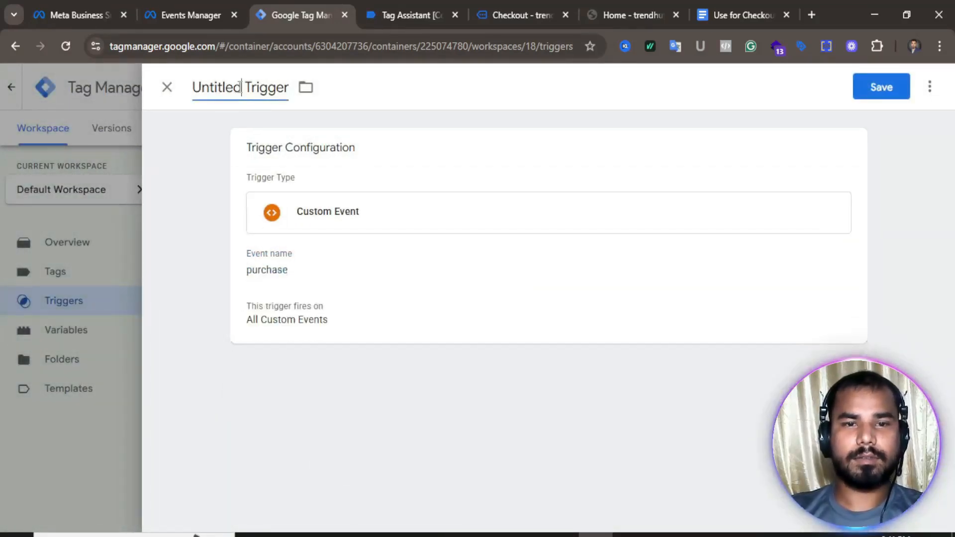
pyautogui.press('BackSpace')
pyautogui.hotkey('ctrl', 'BackSpace')
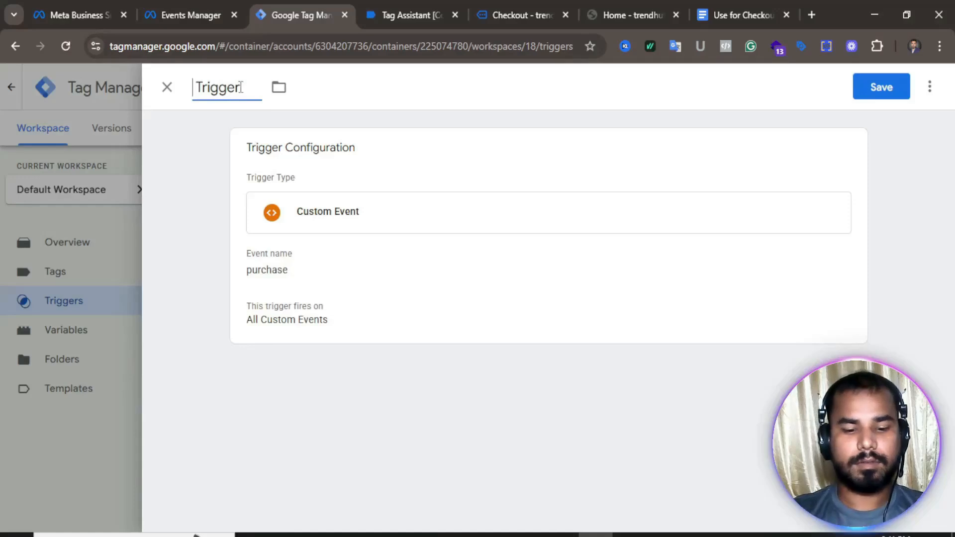
pyautogui.write('FB - ')
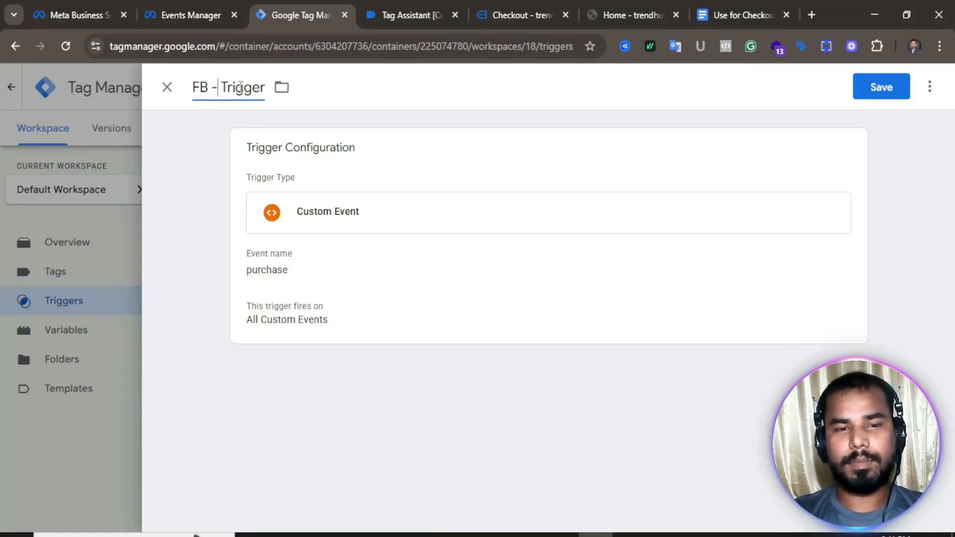
pyautogui.write('Purchas')
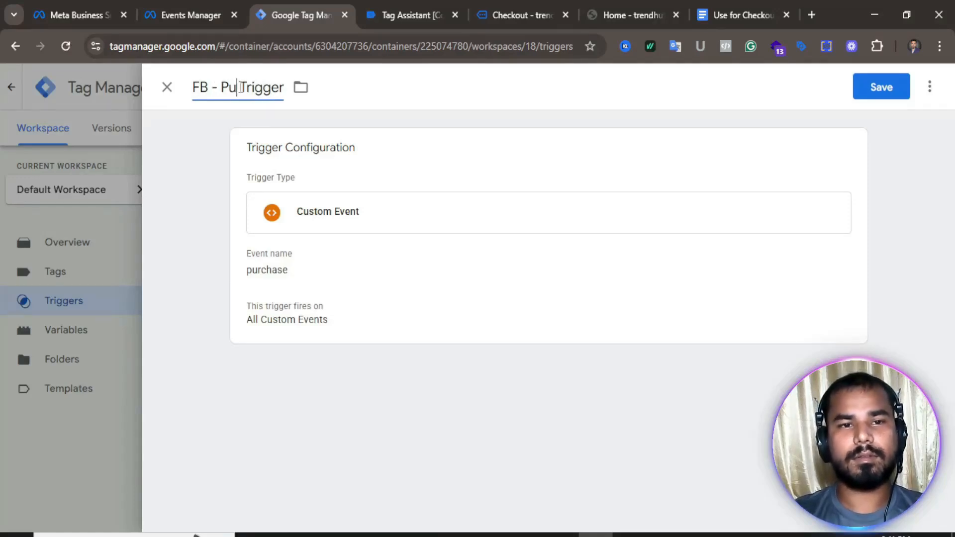
pyautogui.write('e')
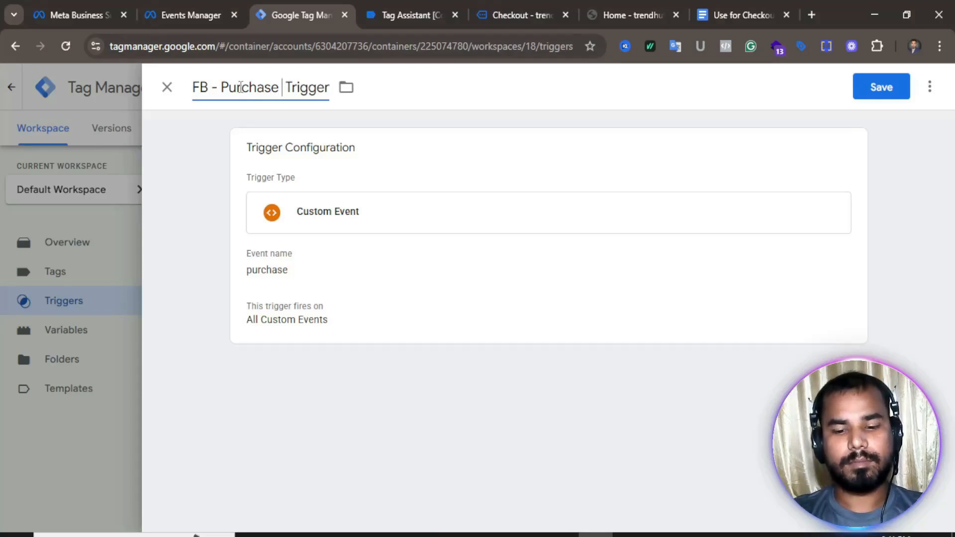
pyautogui.write(' -')
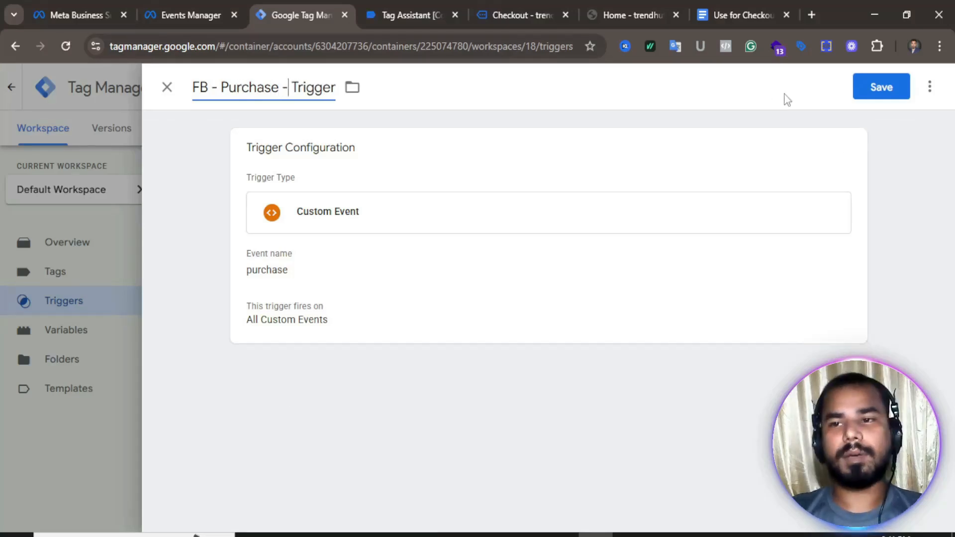
pyautogui.click(858, 95)
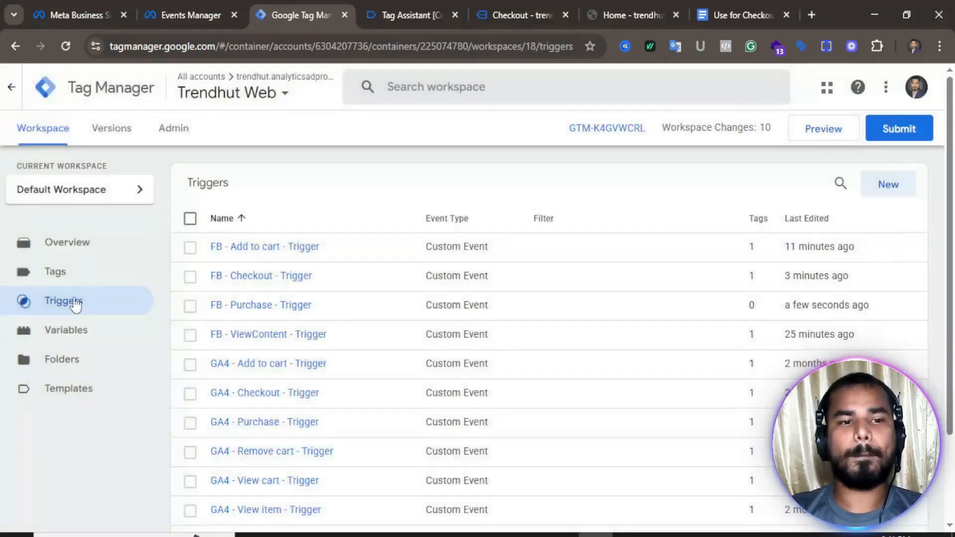
# - Make a copy of the "FB - Checkout - Tag" tag
pyautogui.click(57, 272)
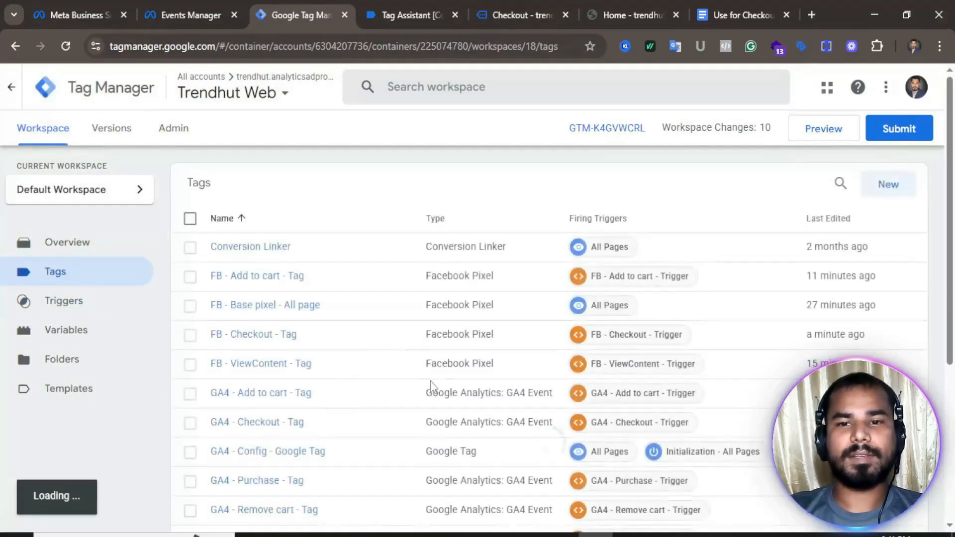
pyautogui.scroll(-3, 318, 348)
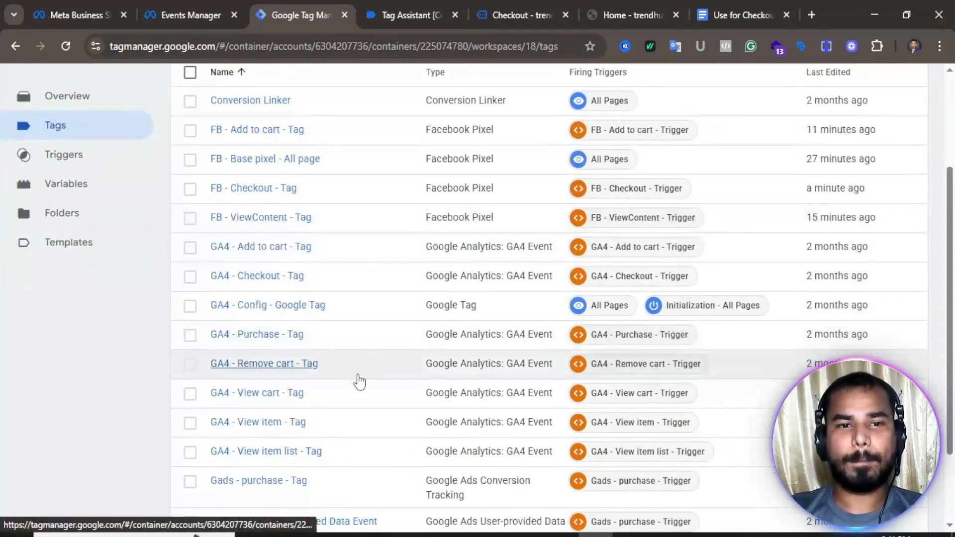
pyautogui.scroll(2, 308, 334)
pyautogui.scroll(1, 266, 289)
pyautogui.scroll(-2, 318, 318)
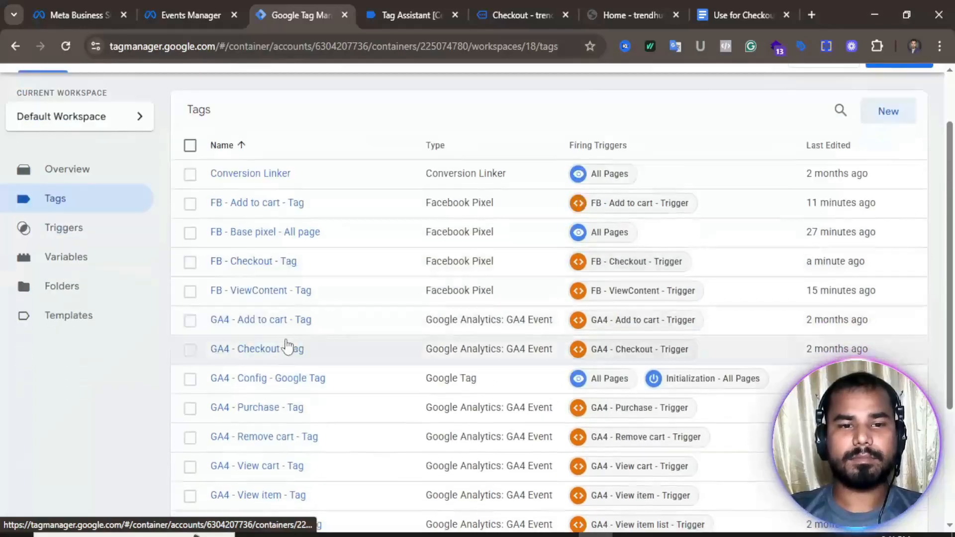
pyautogui.scroll(-2, 242, 233)
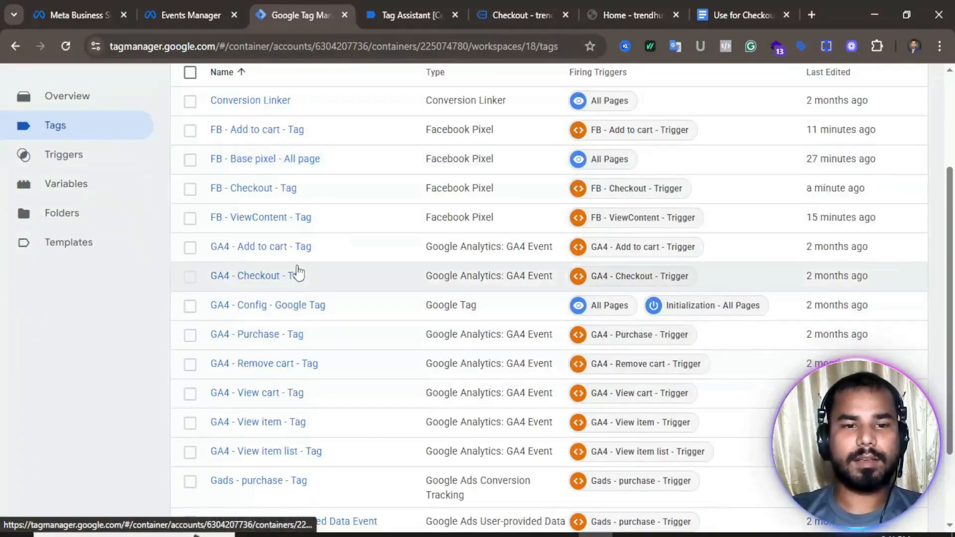
pyautogui.click(259, 194)
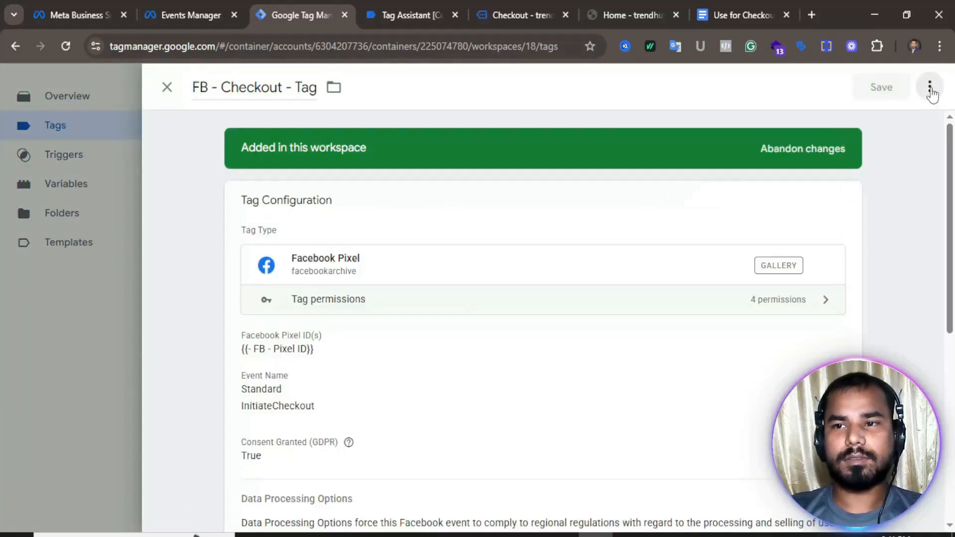
pyautogui.click(929, 88)
pyautogui.click(881, 120)
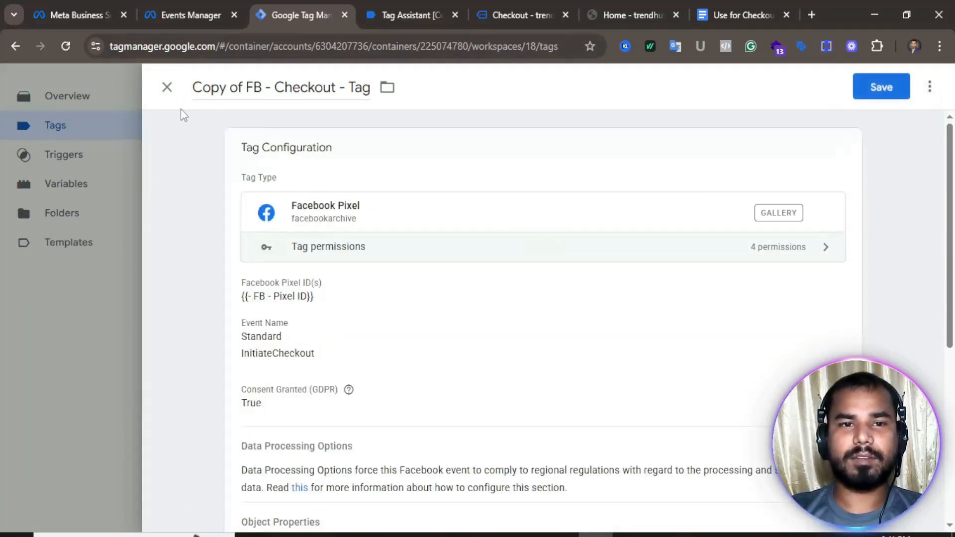
# - Rename the copied tag as "FB - Purchase - Tag"
pyautogui.click(249, 87)
pyautogui.press('BackSpace')
pyautogui.press('BackSpace')
pyautogui.press('BackSpace')
pyautogui.press('BackSpace')
pyautogui.press('BackSpace')
pyautogui.press('BackSpace')
pyautogui.press('BackSpace')
pyautogui.press('BackSpace')
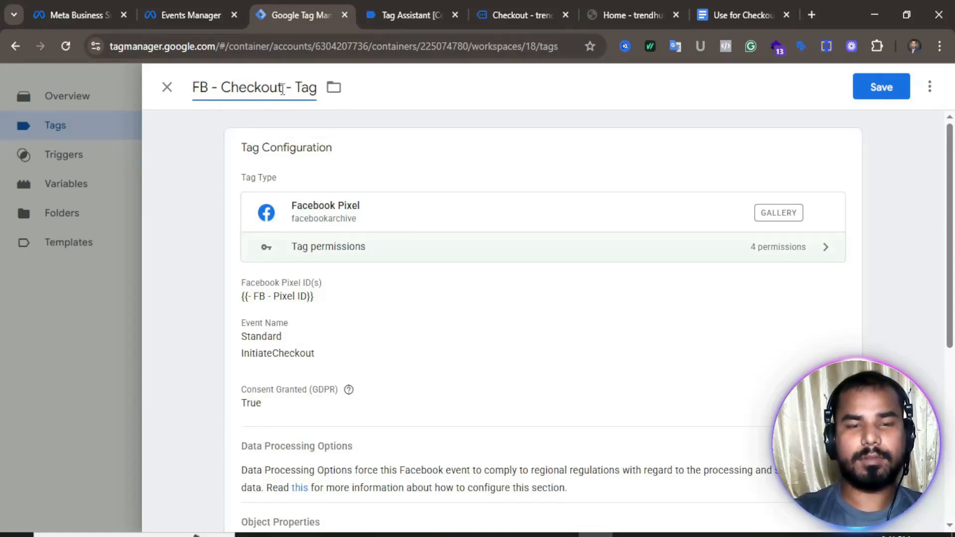
pyautogui.click(282, 88)
pyautogui.press('BackSpace')
pyautogui.press('BackSpace')
pyautogui.press('BackSpace')
pyautogui.press('BackSpace')
pyautogui.press('BackSpace')
pyautogui.press('BackSpace')
pyautogui.press('BackSpace')
pyautogui.press('BackSpace')
pyautogui.write('Purchase')
# - Set the tag's standard event name to Purchase
pyautogui.scroll(-2, 461, 345)
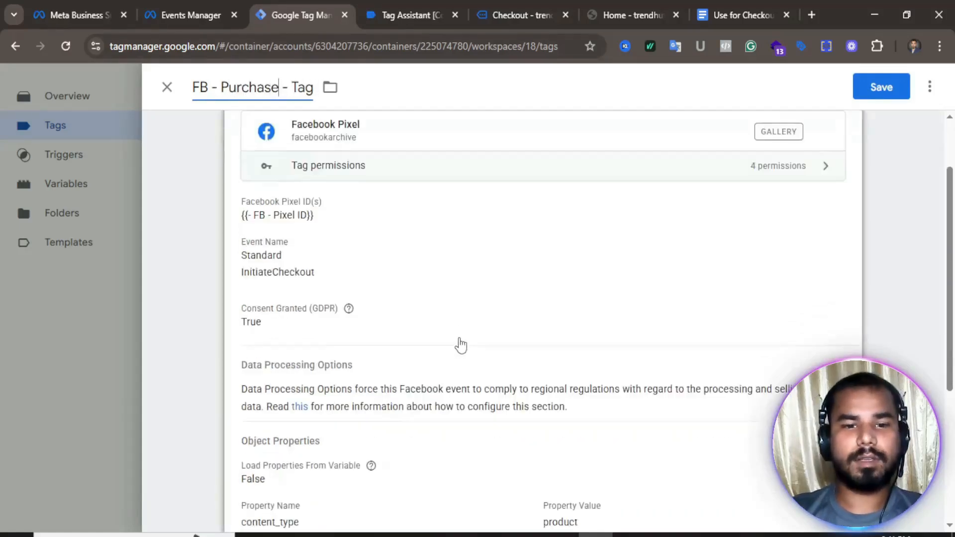
pyautogui.click(368, 223)
pyautogui.click(371, 297)
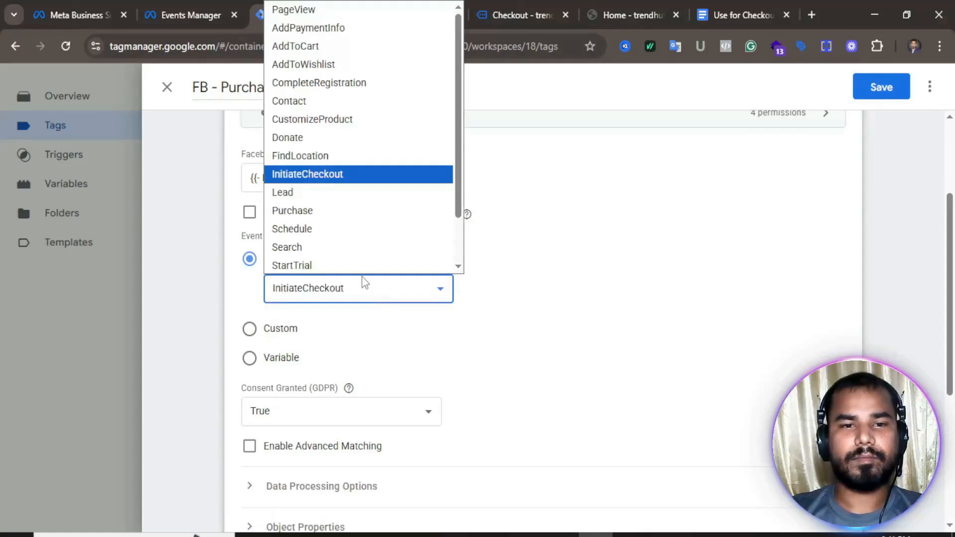
pyautogui.scroll(-2, 341, 97)
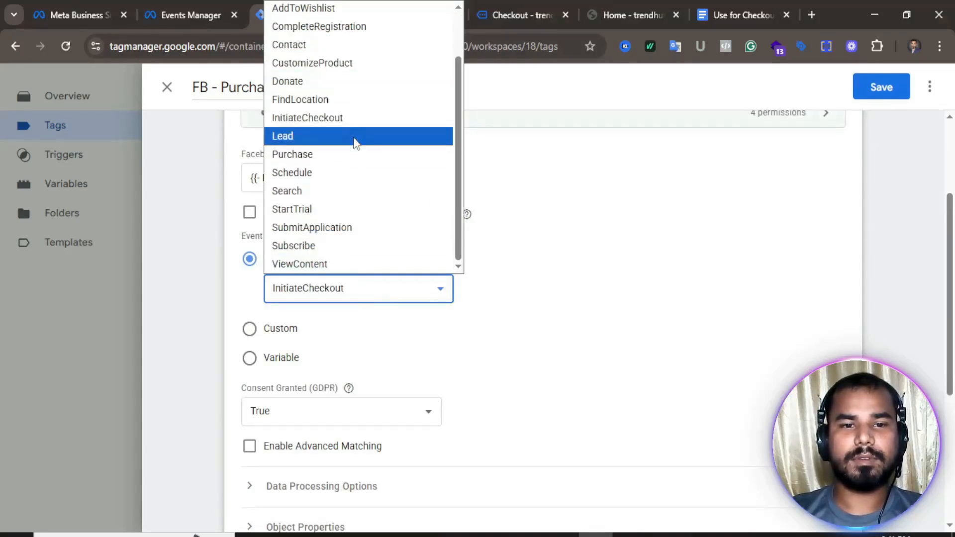
pyautogui.click(338, 154)
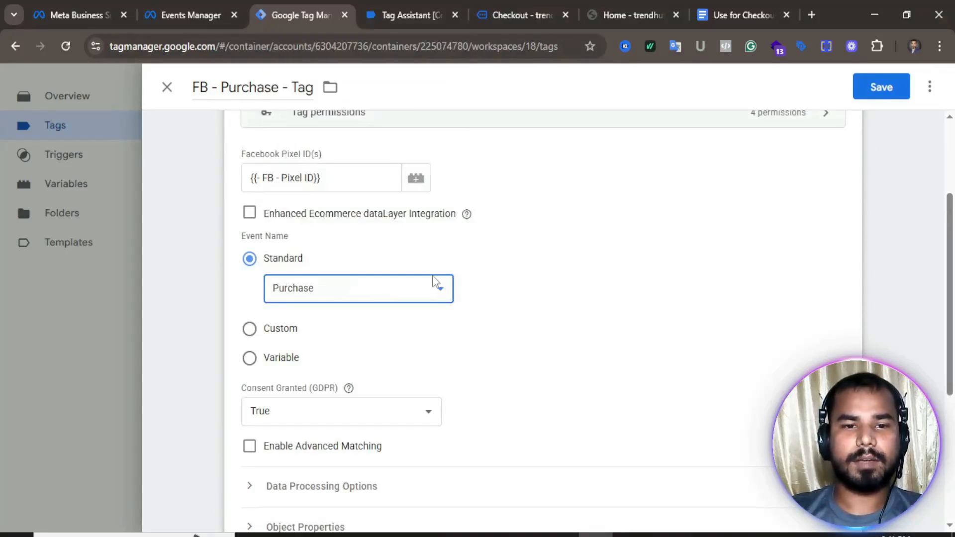
# - Replace the tag's firing trigger "FB - Checkout - Trigger" with "FB - Purchase - Trigger"
pyautogui.scroll(-5, 431, 304)
pyautogui.click(738, 446)
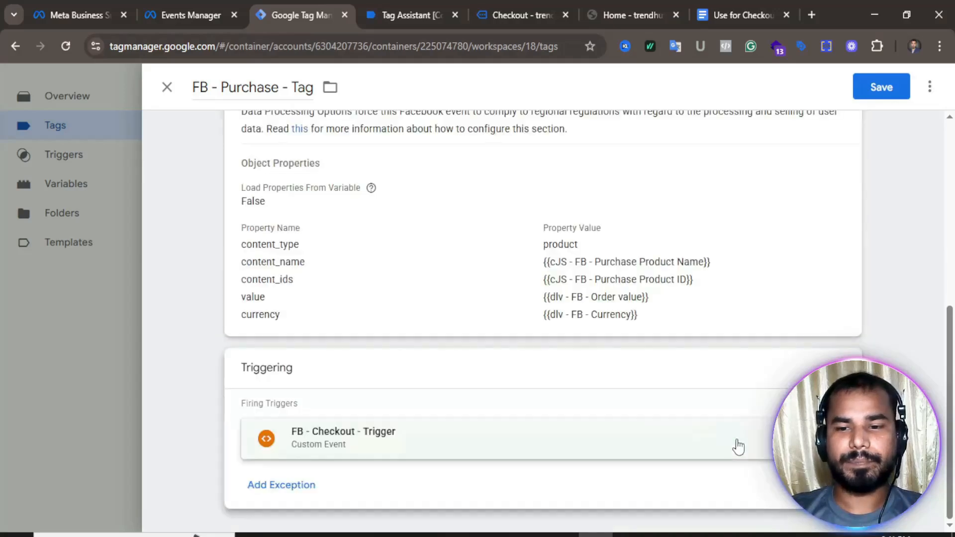
pyautogui.click(739, 448)
pyautogui.click(570, 407)
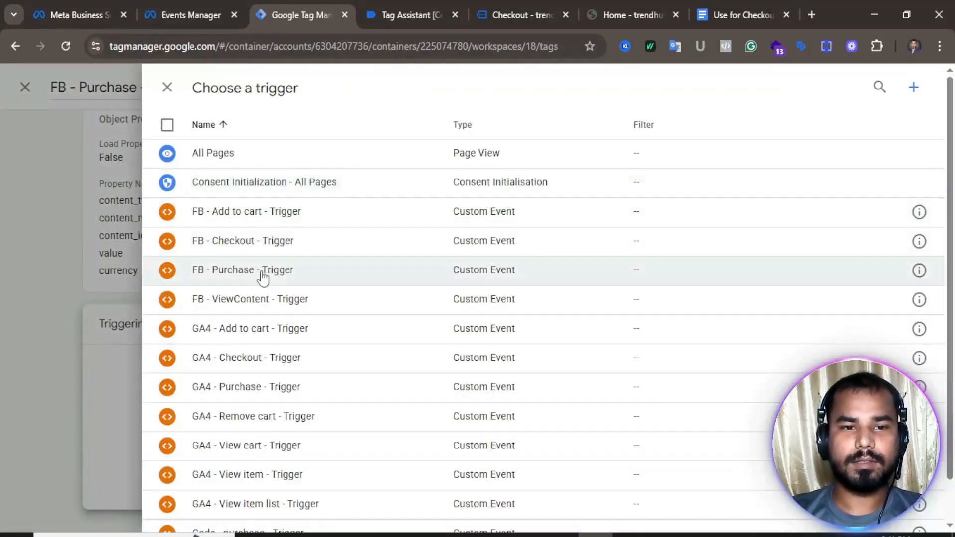
pyautogui.click(266, 273)
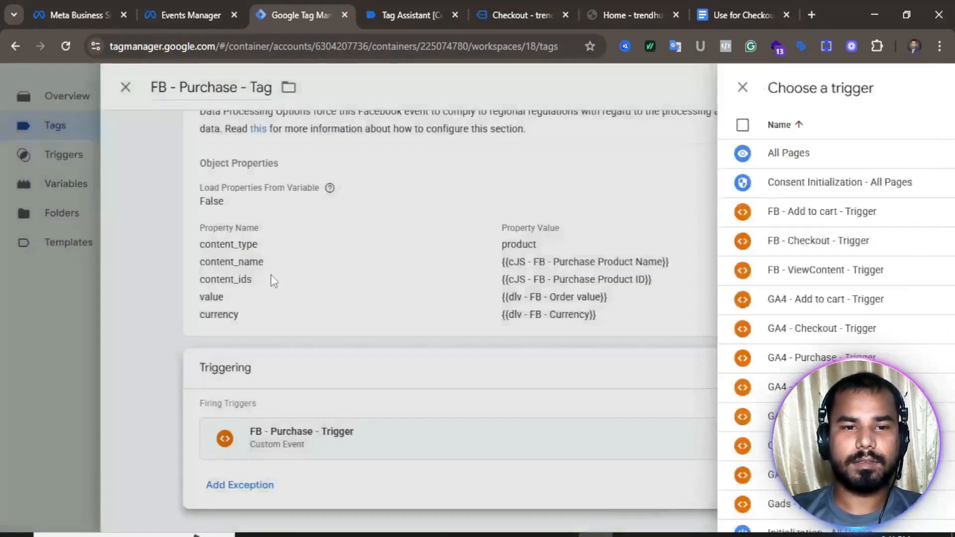
# - Add an order_id object property to the purchase tag with the value {{dlv - FB - Order ID}}
pyautogui.scroll(2, 411, 337)
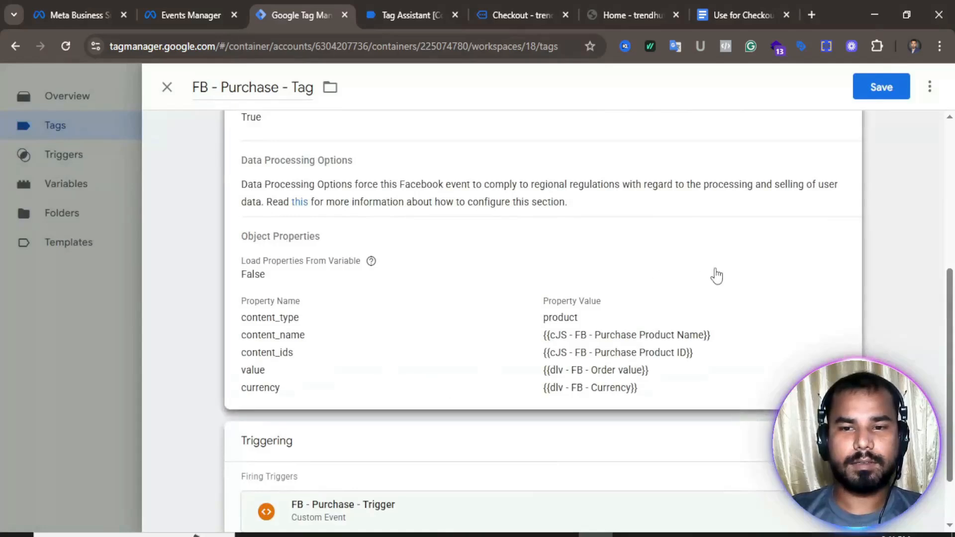
pyautogui.click(782, 293)
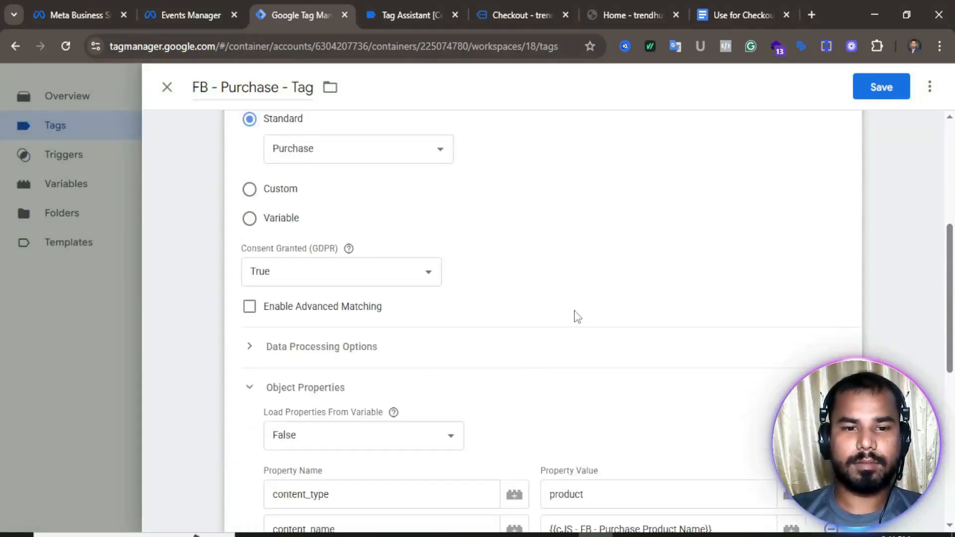
pyautogui.scroll(-5, 577, 316)
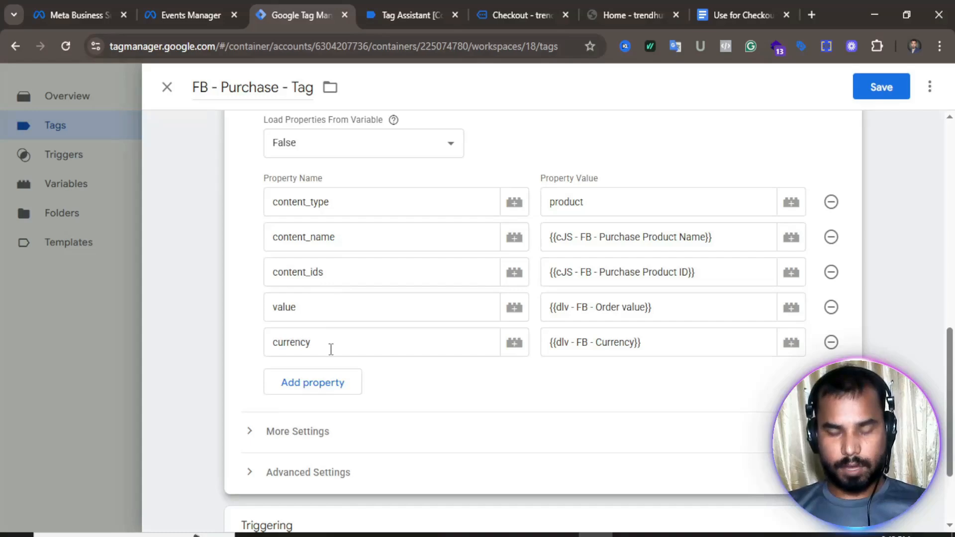
pyautogui.click(343, 384)
pyautogui.click(347, 383)
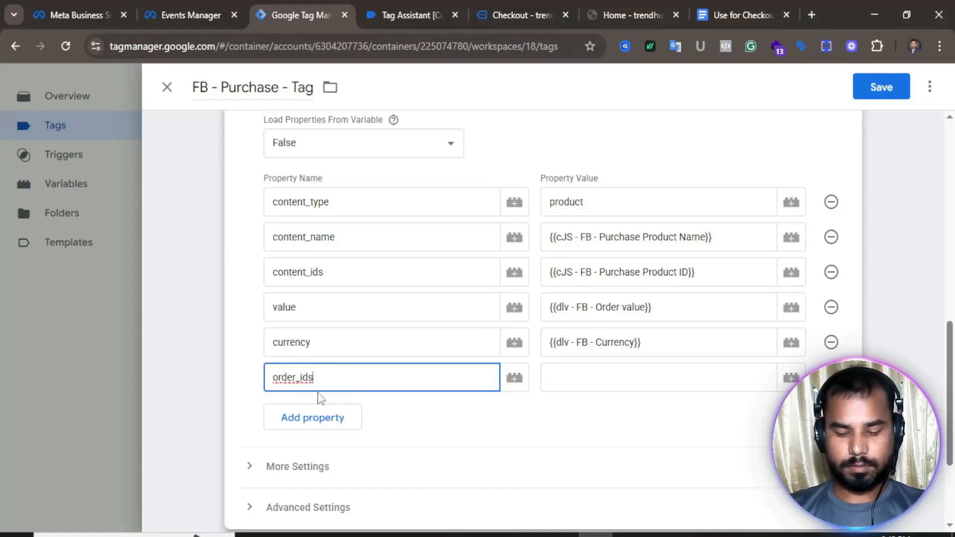
pyautogui.press('BackSpace')
pyautogui.click(672, 376)
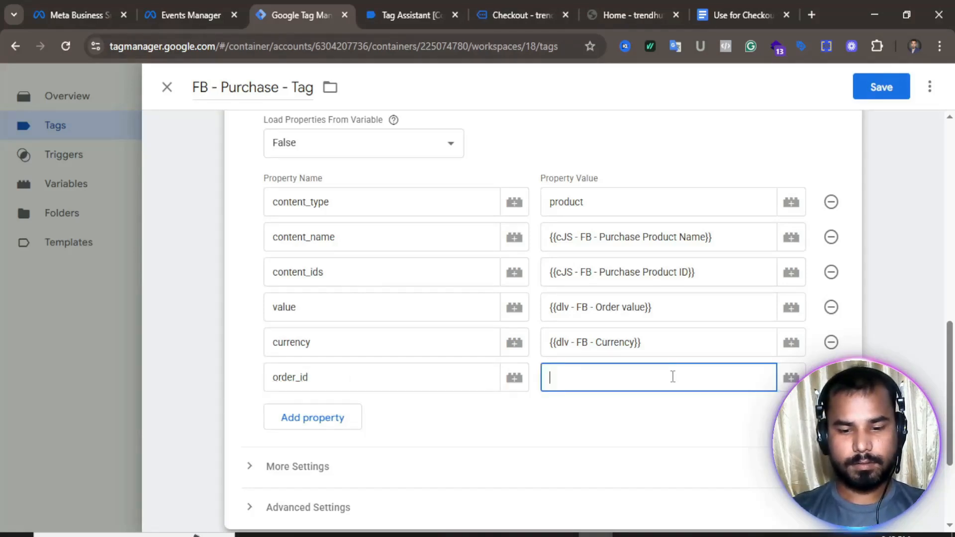
pyautogui.write('{{dlv')
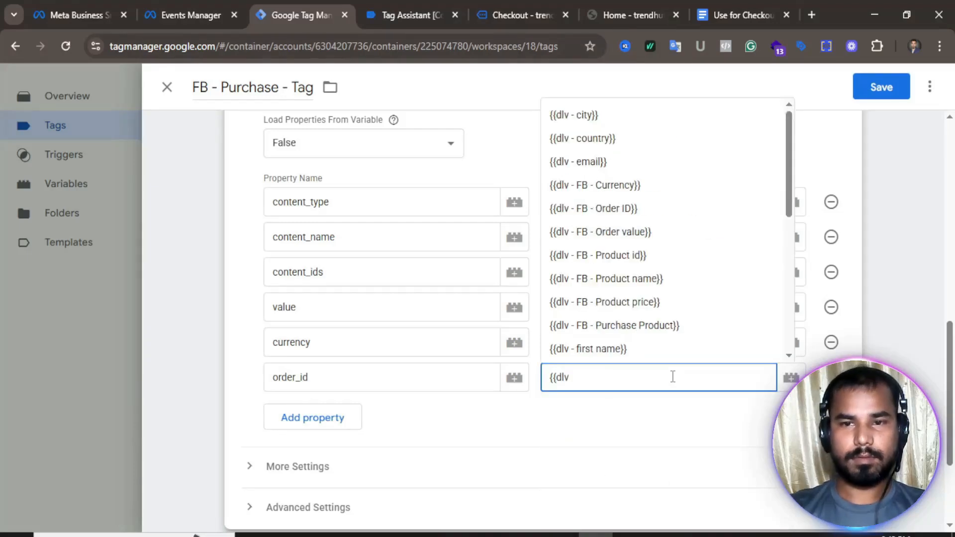
pyautogui.click(619, 209)
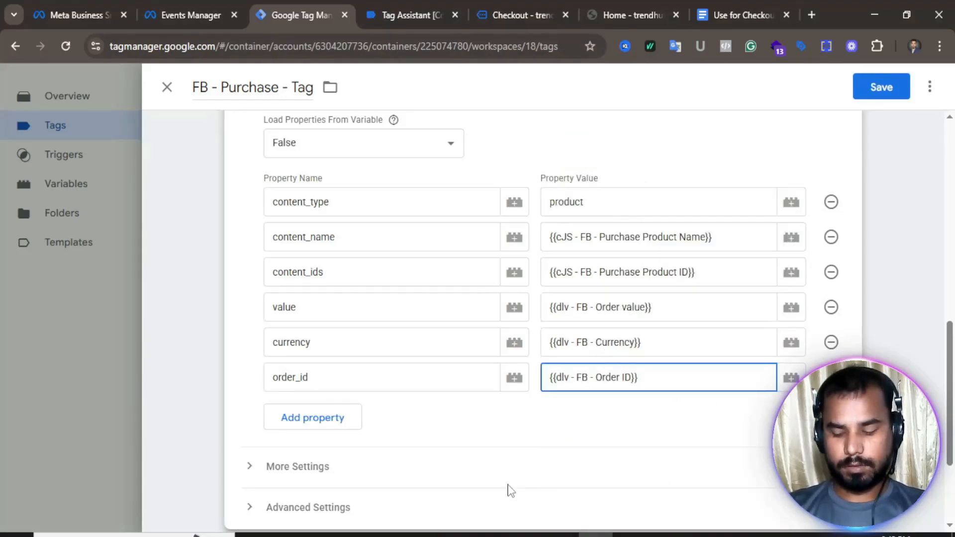
# - Review the purchase tag's event, object properties and firing trigger, and save the tag
pyautogui.click(497, 460)
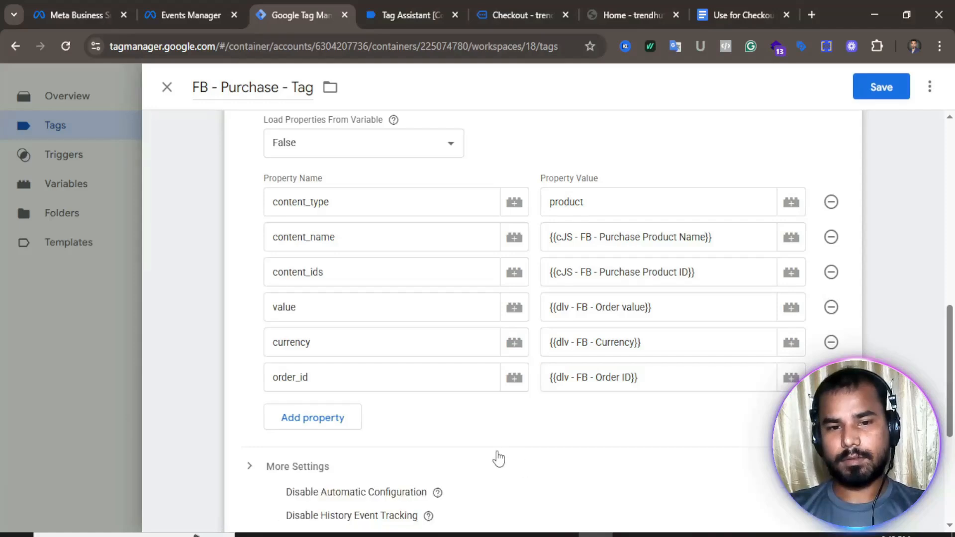
pyautogui.scroll(3, 469, 406)
pyautogui.scroll(-4, 466, 401)
pyautogui.scroll(2, 433, 405)
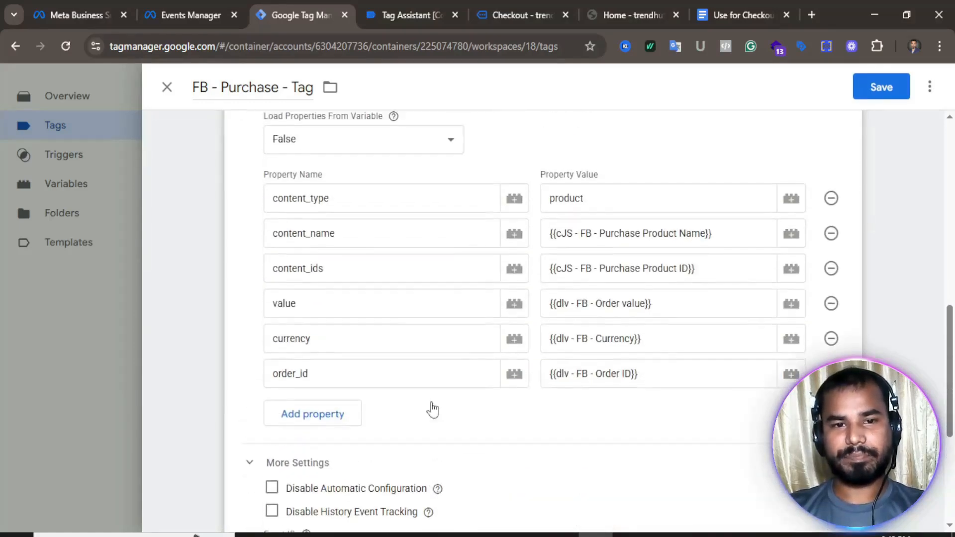
pyautogui.scroll(4, 520, 281)
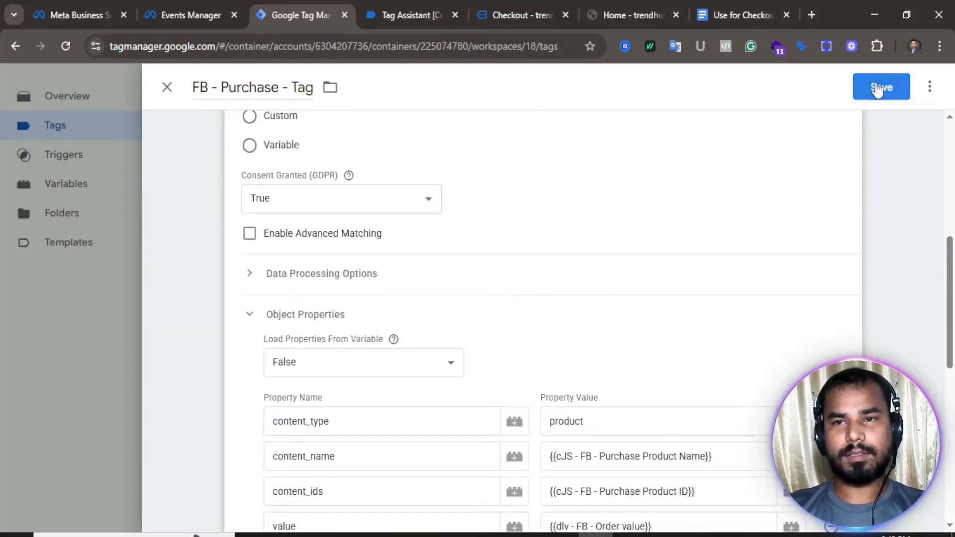
pyautogui.scroll(-8, 575, 273)
pyautogui.scroll(-2, 578, 362)
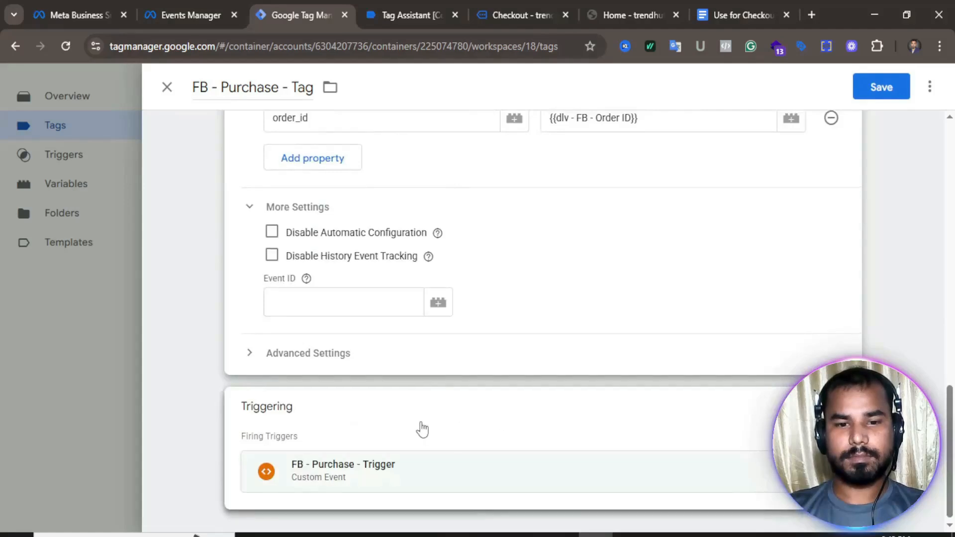
pyautogui.scroll(10, 358, 373)
pyautogui.scroll(6, 336, 325)
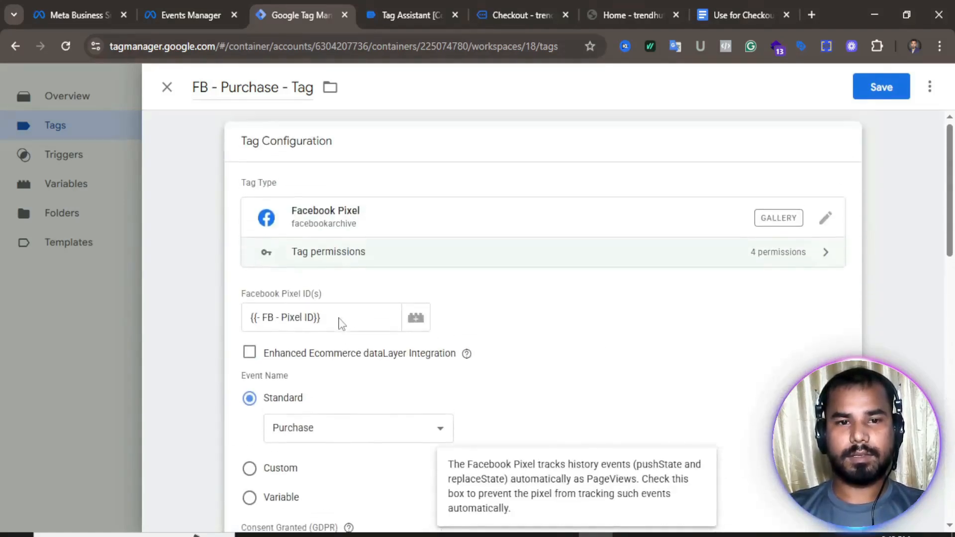
pyautogui.scroll(-1, 458, 371)
pyautogui.click(876, 88)
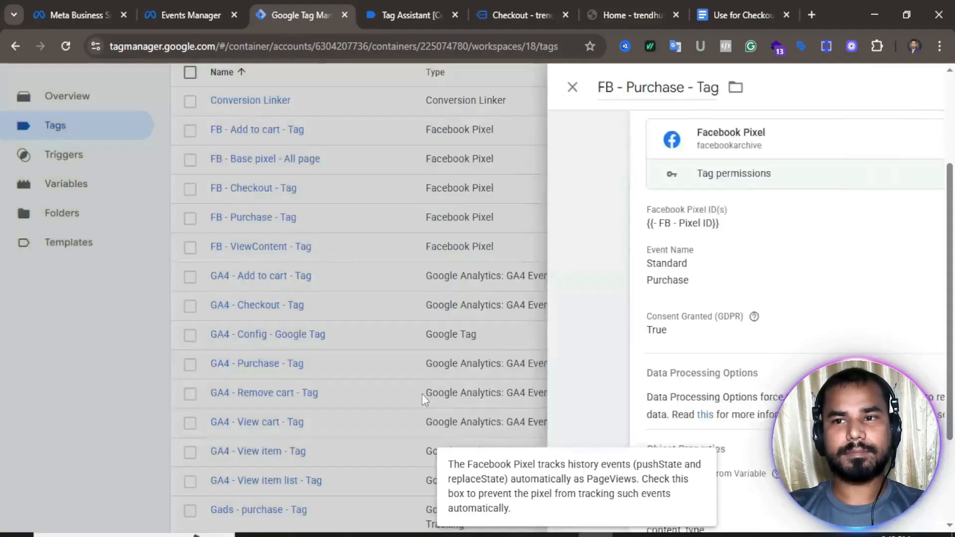
# - Publish the workspace changes to the Live environment without a version name or description, and return to the workspace overview
pyautogui.scroll(-2, 326, 379)
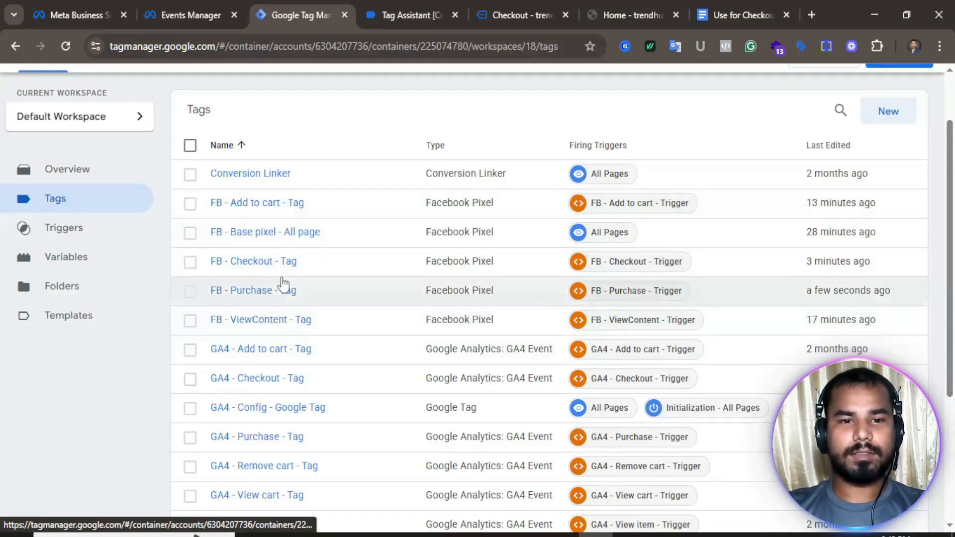
pyautogui.scroll(2, 796, 279)
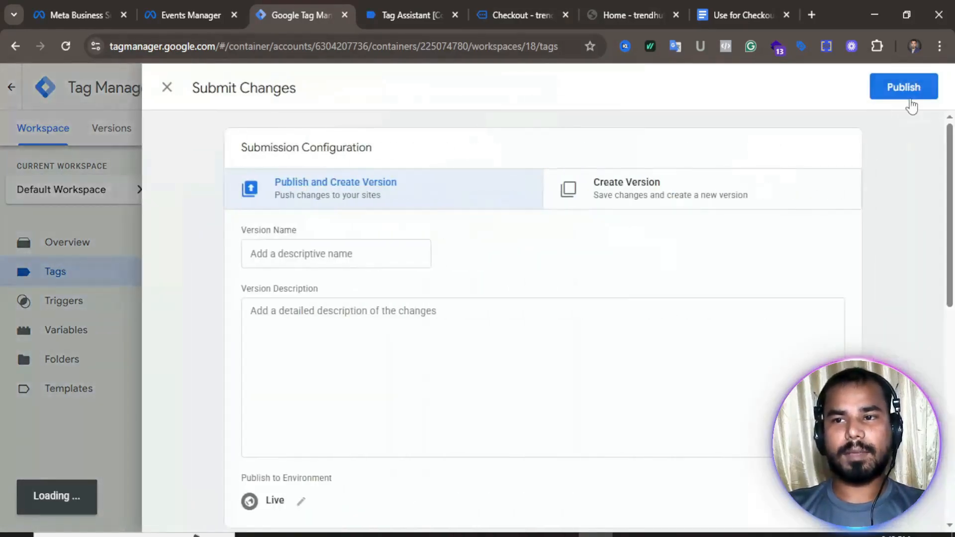
pyautogui.click(913, 87)
pyautogui.click(665, 498)
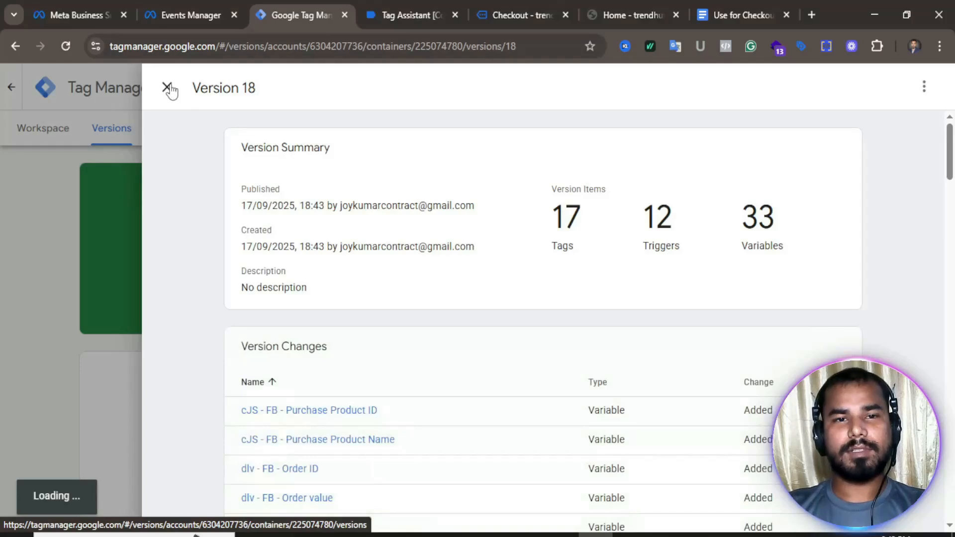
pyautogui.click(168, 88)
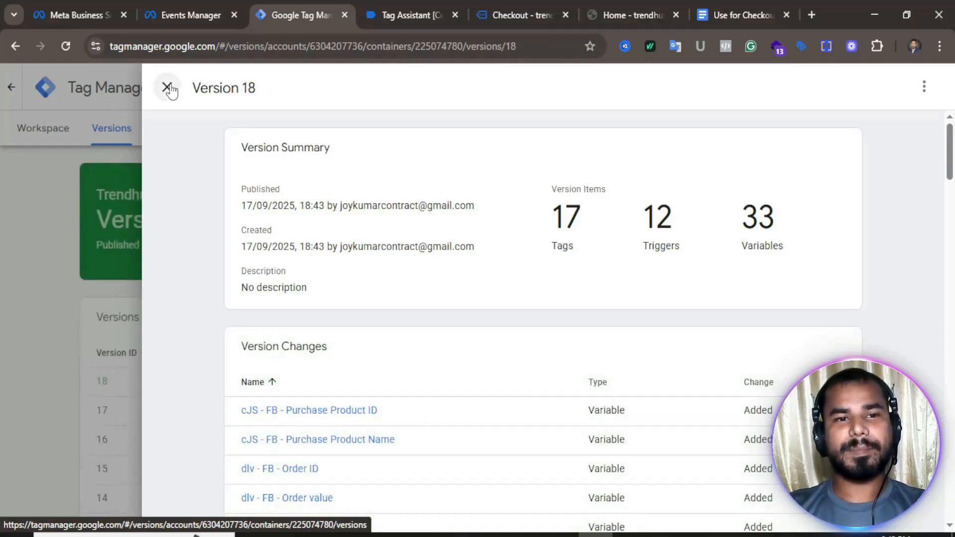
pyautogui.click(41, 139)
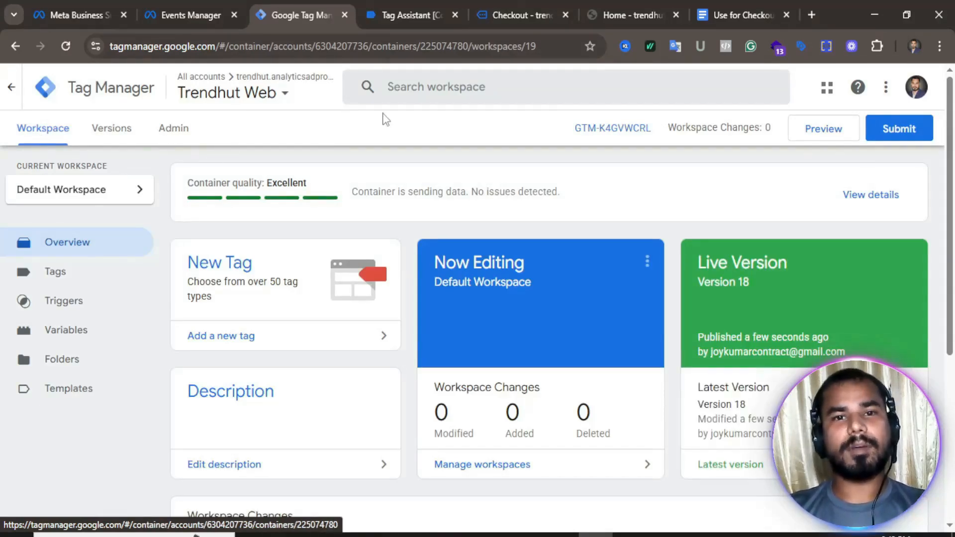
# - Close the previous Tag Assistant debugging session and its order-received page
pyautogui.click(455, 15)
pyautogui.click(553, 140)
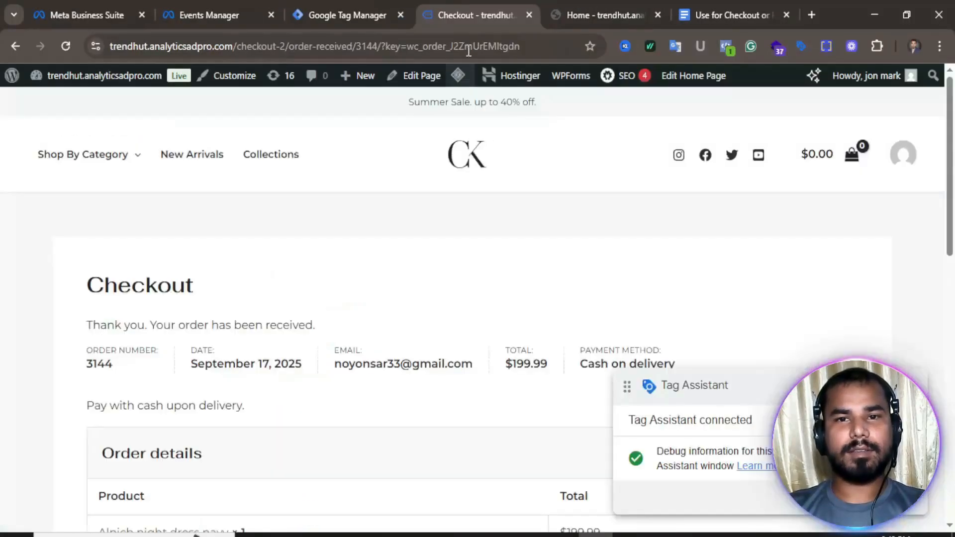
pyautogui.click(527, 16)
# - Switch to Meta Events Manager and clear all recorded test event activity for the Trendhut shop dataset
pyautogui.click(238, 14)
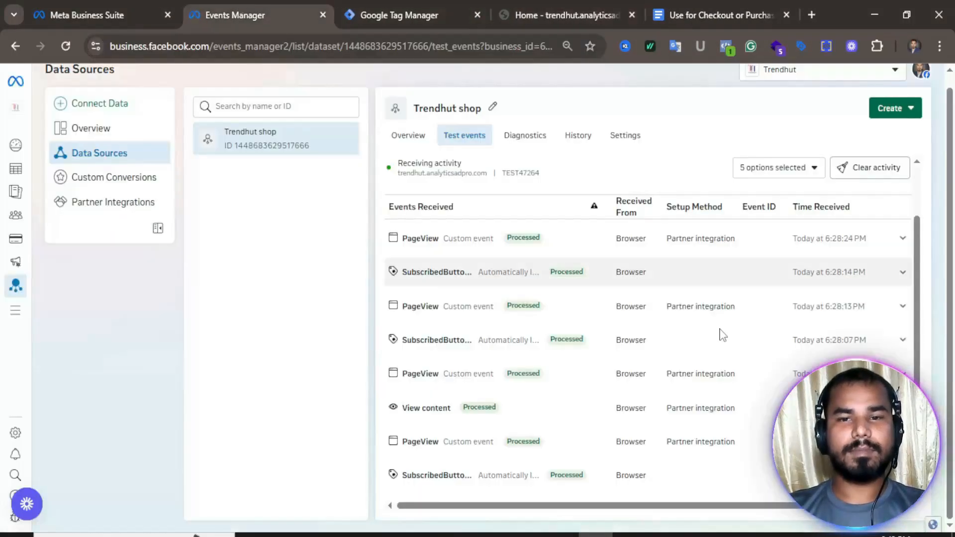
pyautogui.scroll(3, 489, 359)
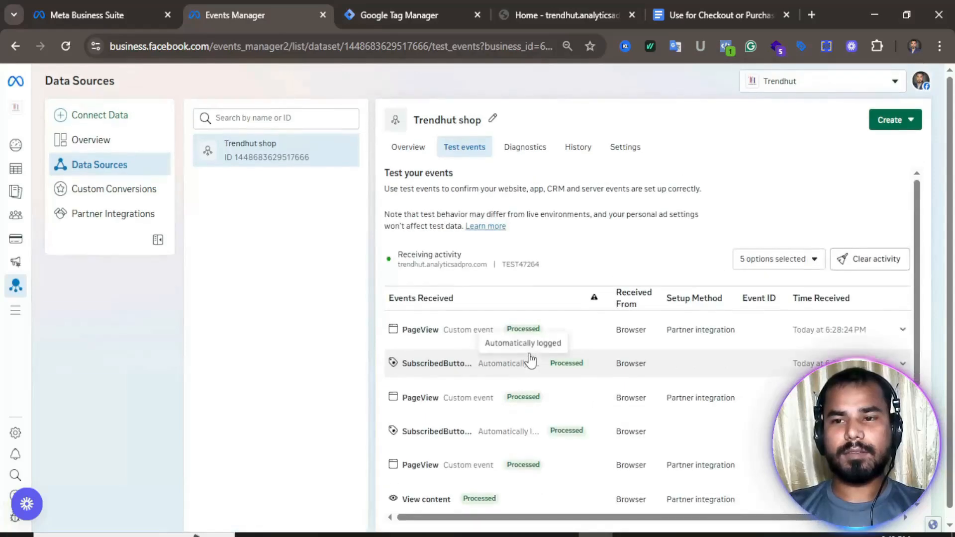
pyautogui.click(870, 261)
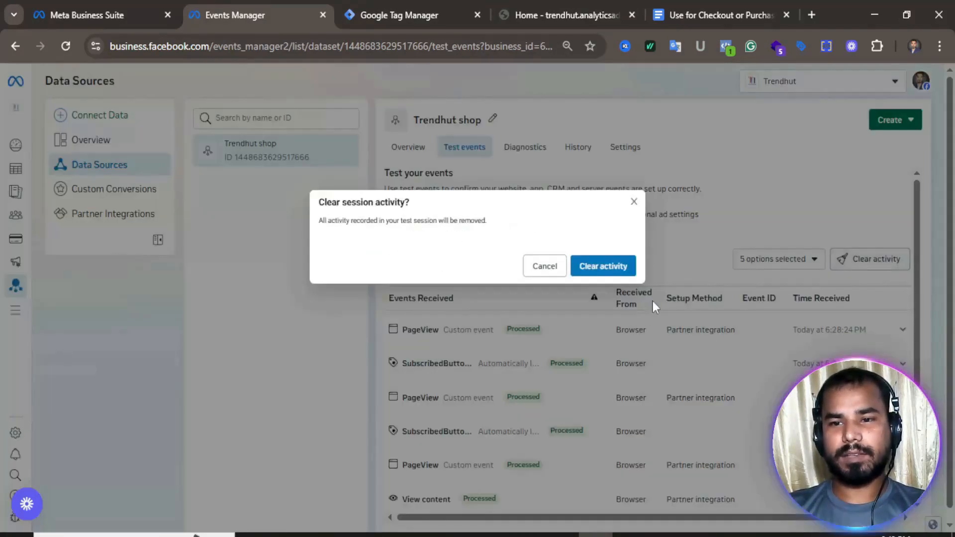
pyautogui.click(613, 269)
pyautogui.click(504, 347)
pyautogui.click(407, 2)
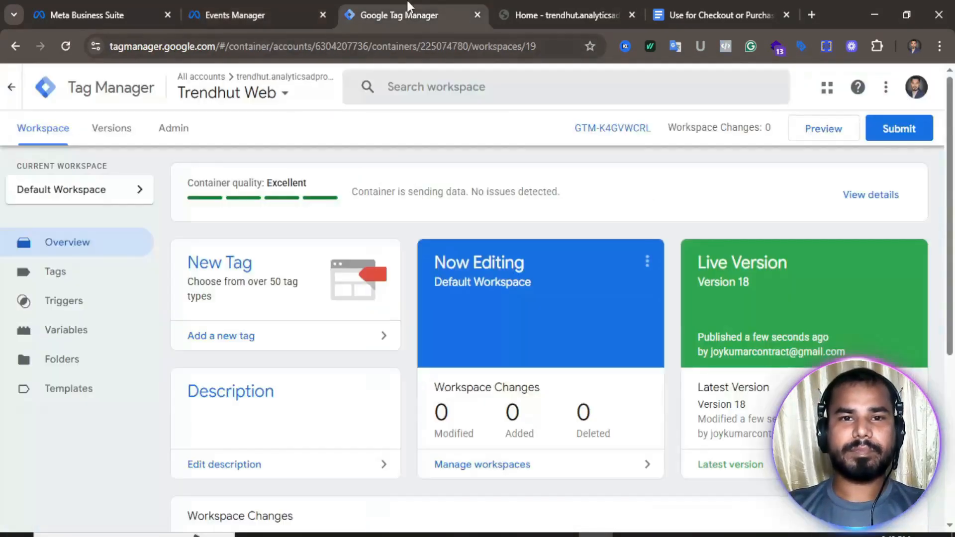
pyautogui.click(811, 134)
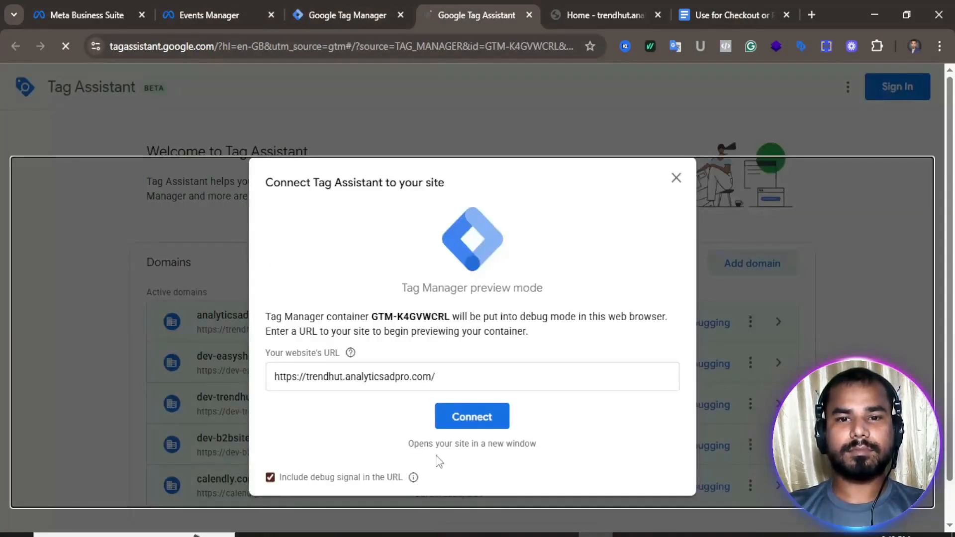
pyautogui.click(472, 419)
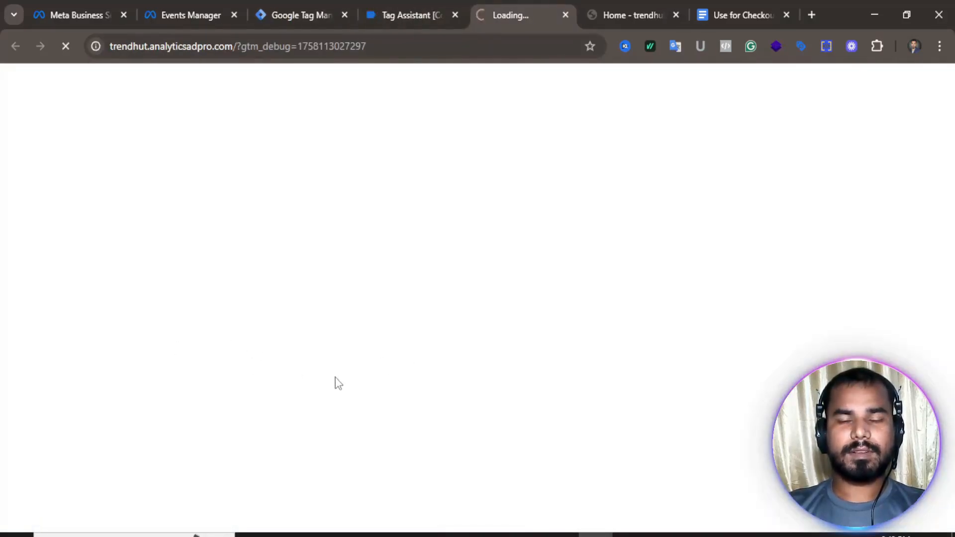
# - Open the Alnich night dress navy product from the shop's home page and add one to the cart
pyautogui.scroll(-8, 479, 341)
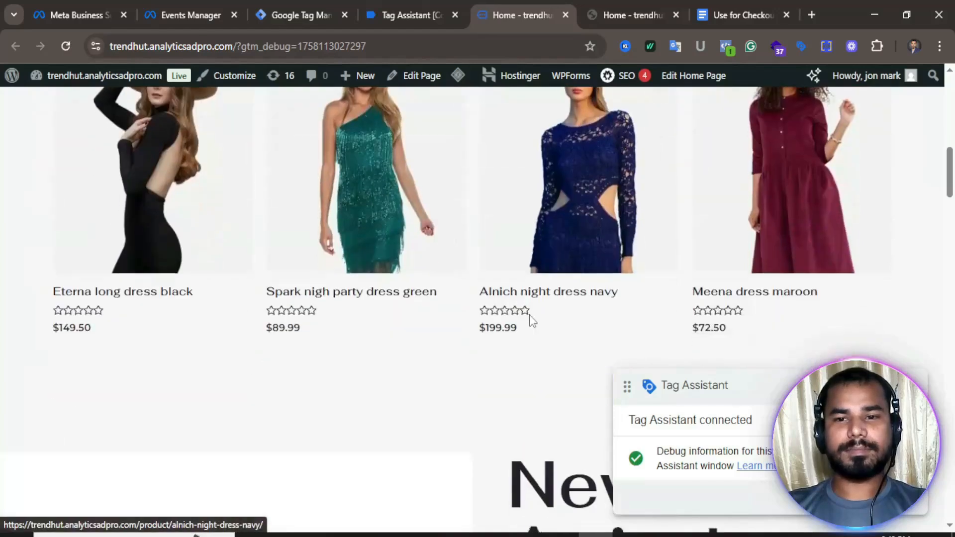
pyautogui.scroll(-5, 424, 320)
pyautogui.scroll(8, 424, 319)
pyautogui.click(578, 311)
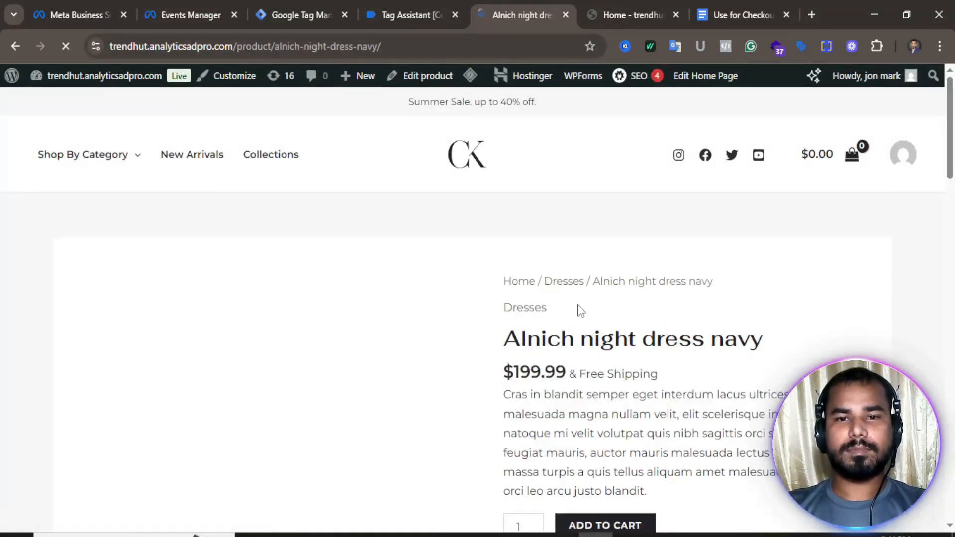
pyautogui.scroll(-3, 531, 286)
pyautogui.scroll(-3, 531, 281)
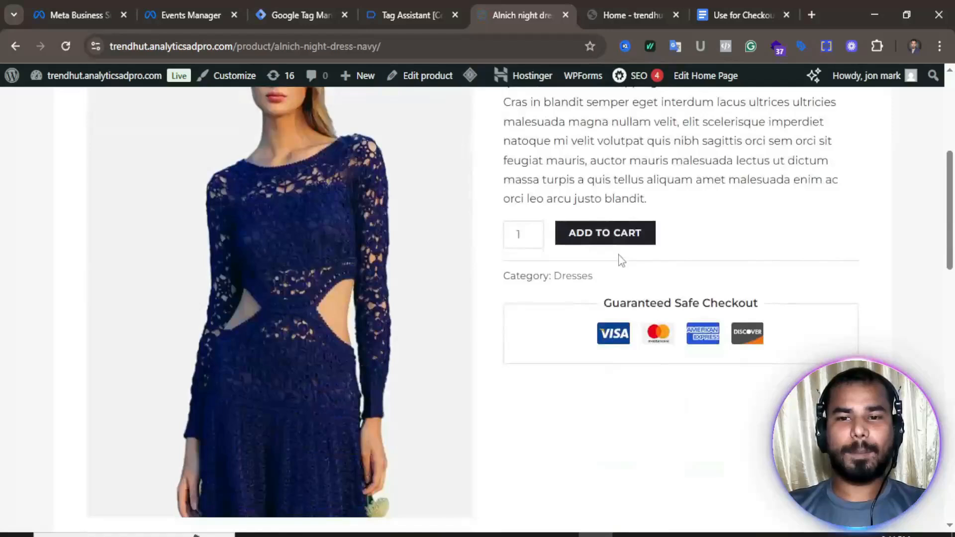
pyautogui.click(601, 235)
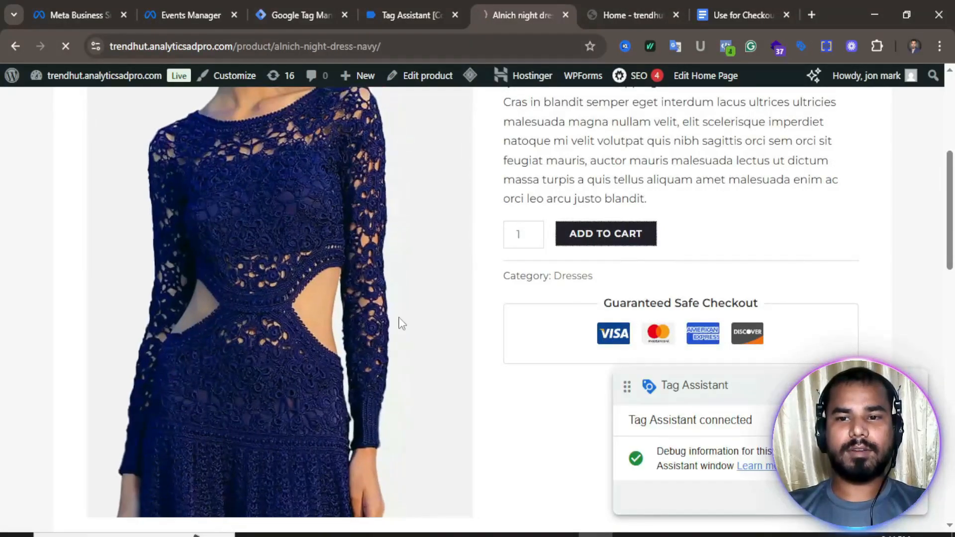
# - Open Gold night party dress from the related products, add one to the cart, and go to that page's related products
pyautogui.scroll(-8, 401, 323)
pyautogui.scroll(-6, 458, 286)
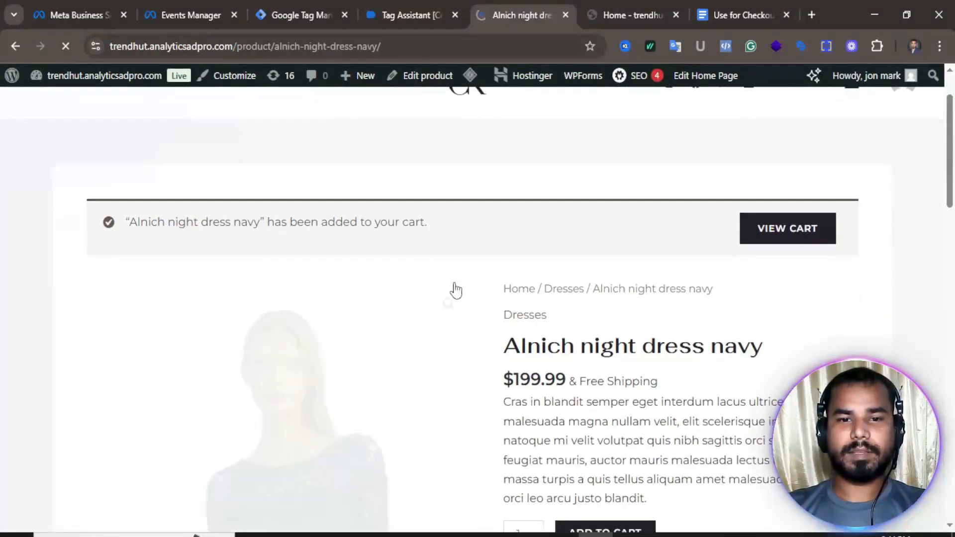
pyautogui.scroll(-10, 454, 287)
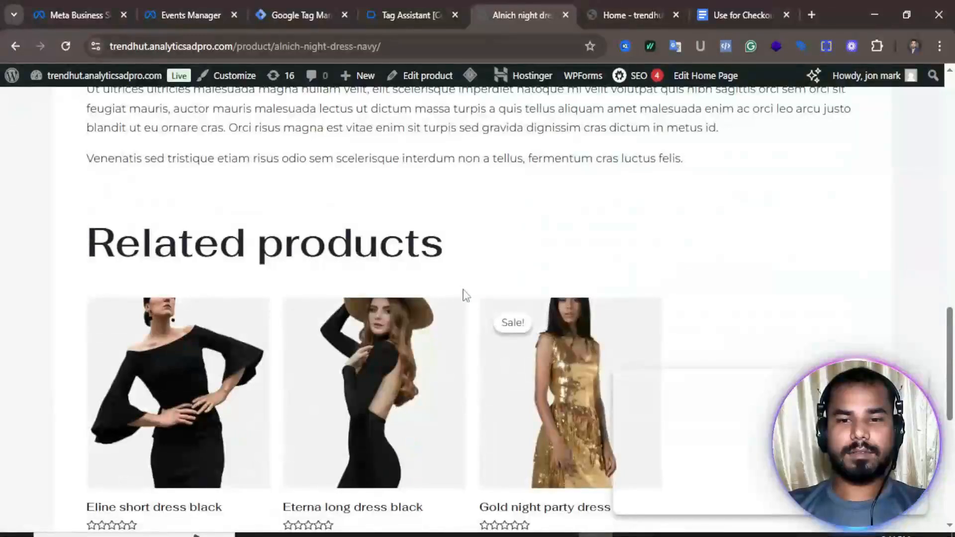
pyautogui.scroll(-2, 539, 401)
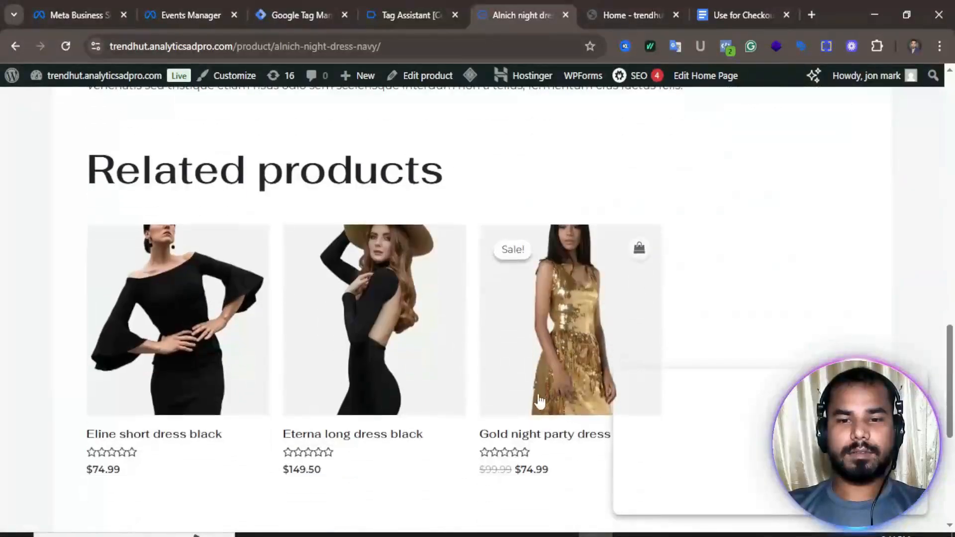
pyautogui.click(574, 338)
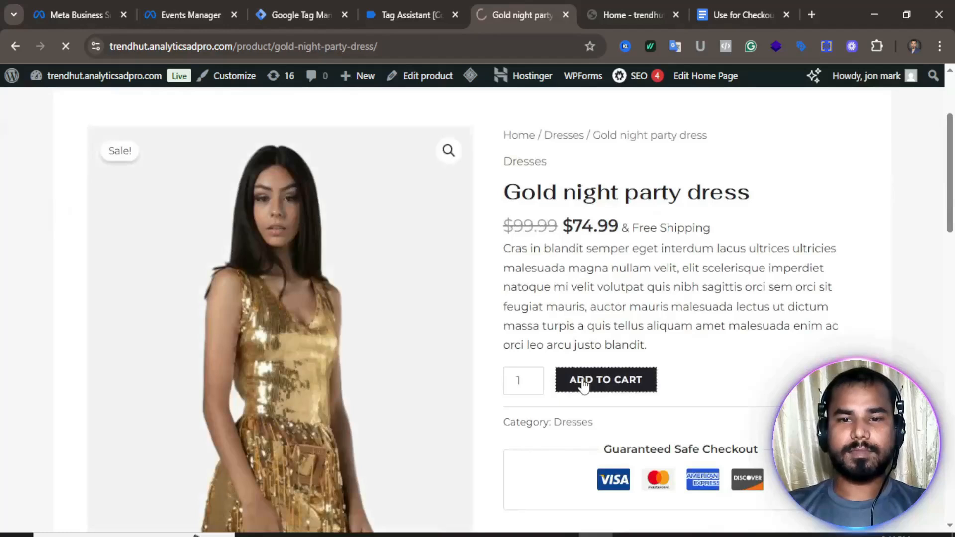
pyautogui.click(583, 384)
pyautogui.scroll(-10, 465, 355)
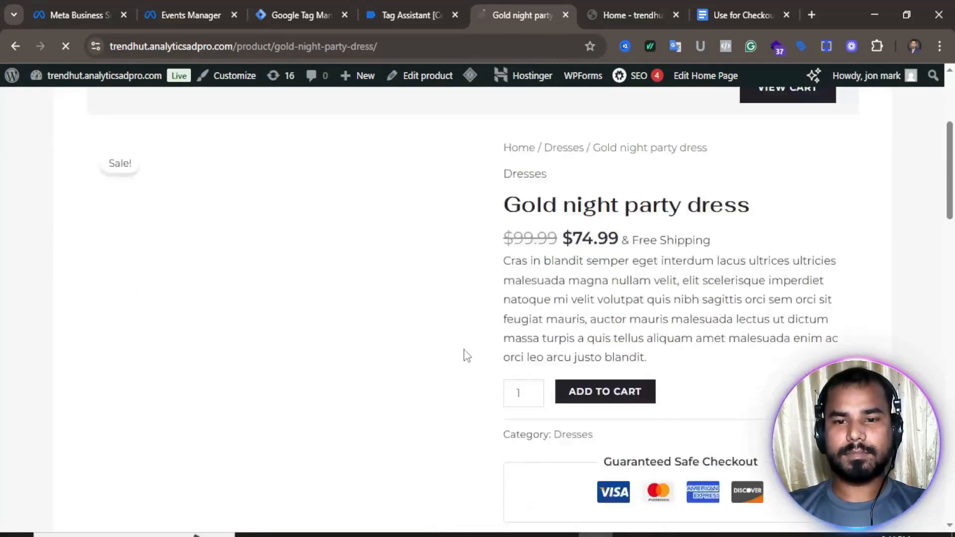
pyautogui.scroll(-15, 473, 341)
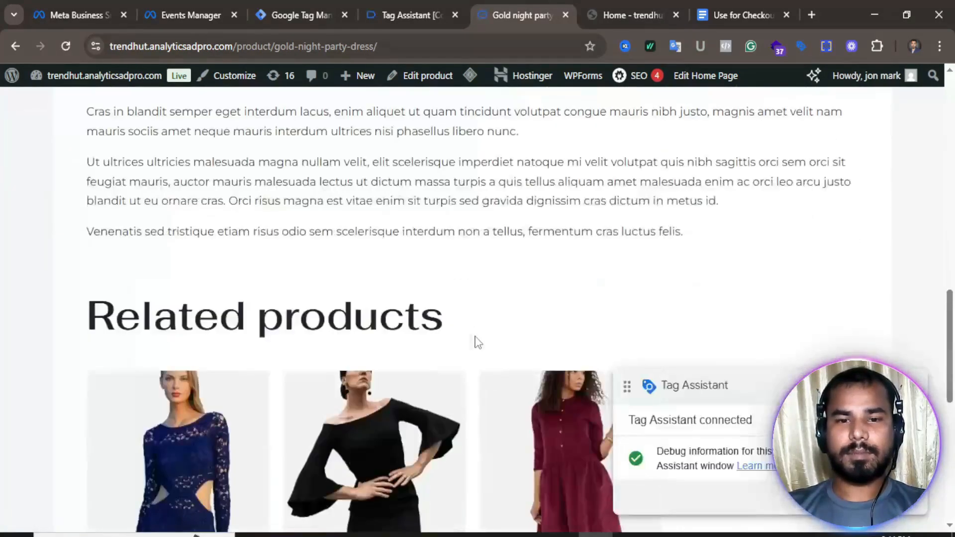
# - Add one Meena dress maroon from the related products to the cart and view the cart
pyautogui.click(577, 326)
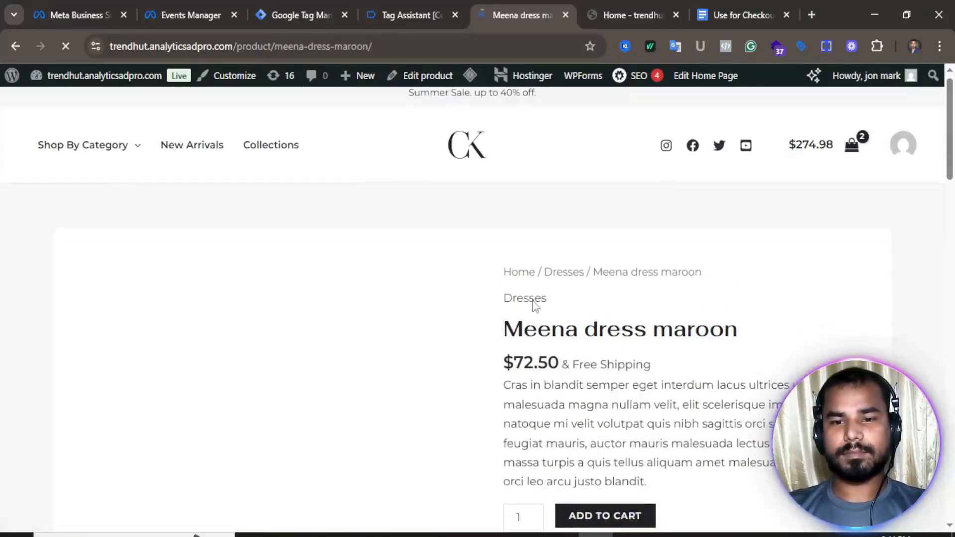
pyautogui.scroll(-4, 535, 306)
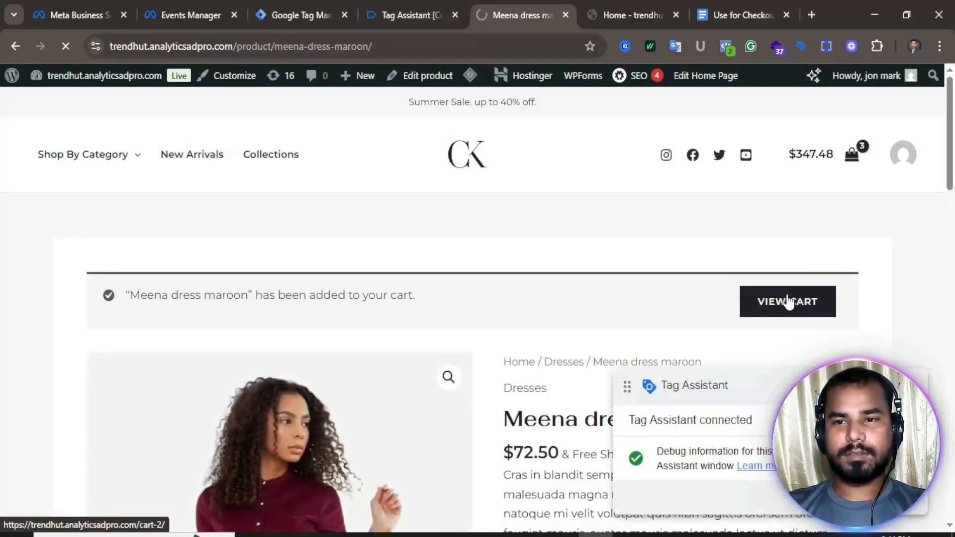
pyautogui.click(788, 301)
# - Proceed from the cart to checkout and place the order with the prefilled billing details and cash on delivery
pyautogui.scroll(-6, 432, 303)
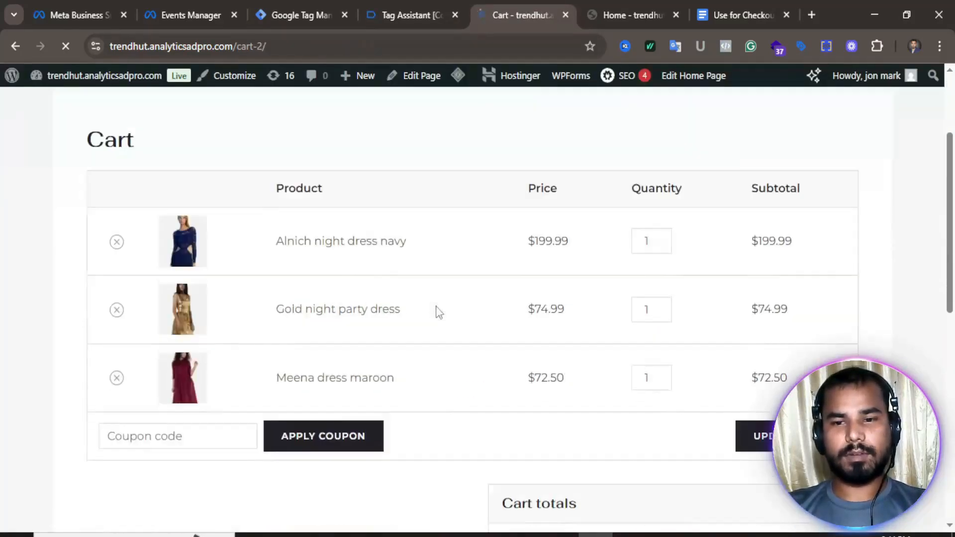
pyautogui.scroll(-3, 474, 285)
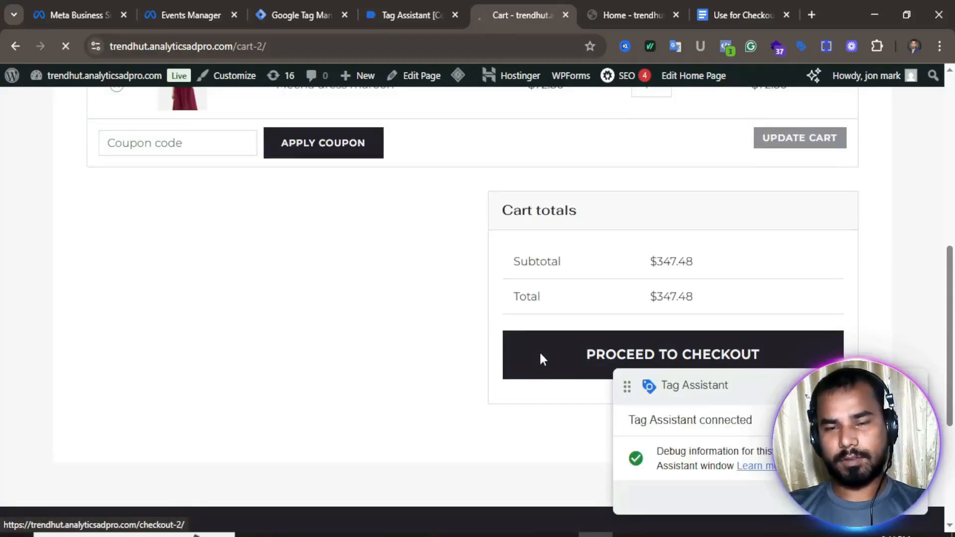
pyautogui.scroll(-4, 472, 348)
pyautogui.scroll(-7, 440, 291)
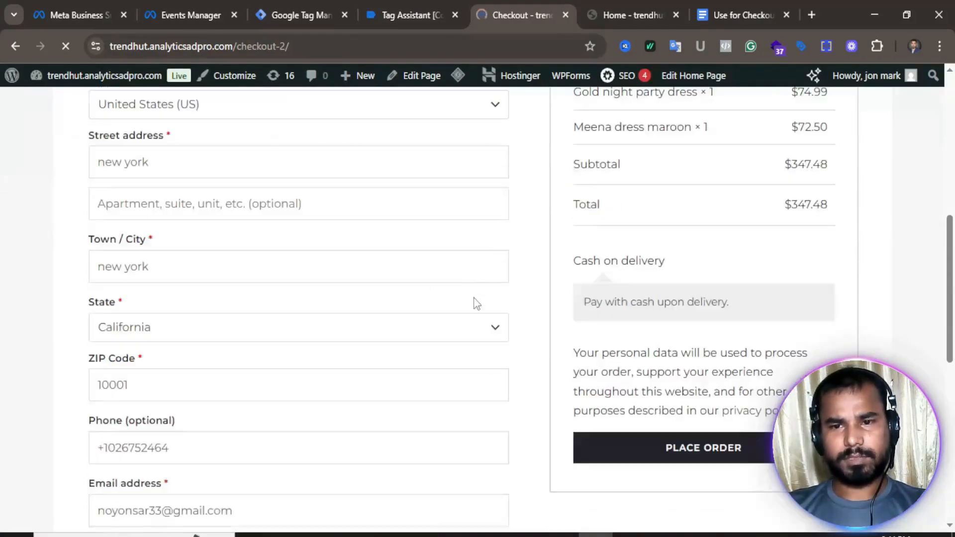
pyautogui.click(585, 311)
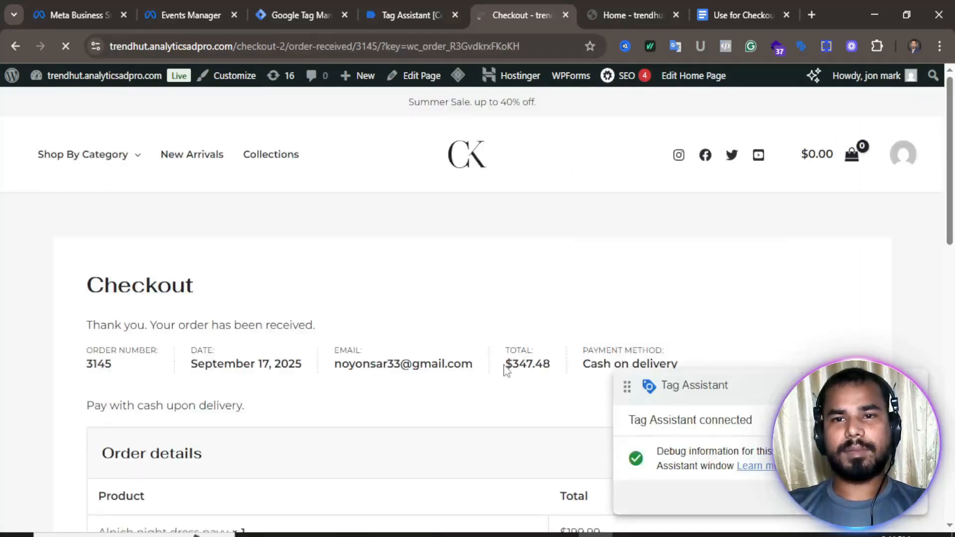
# - Inspect the Purchase event's custom parameters in Meta Pixel Helper on the order confirmation page, including the full content_name
pyautogui.click(726, 48)
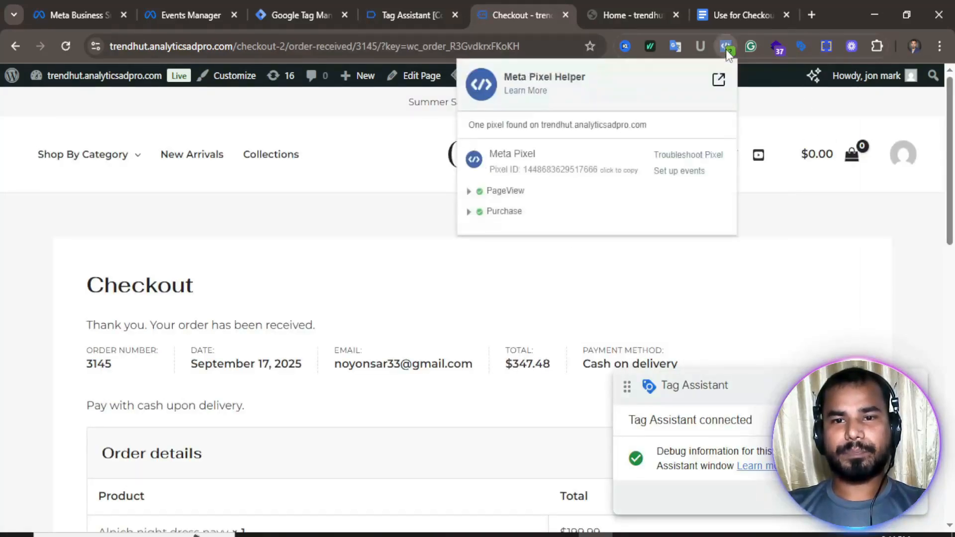
pyautogui.click(512, 215)
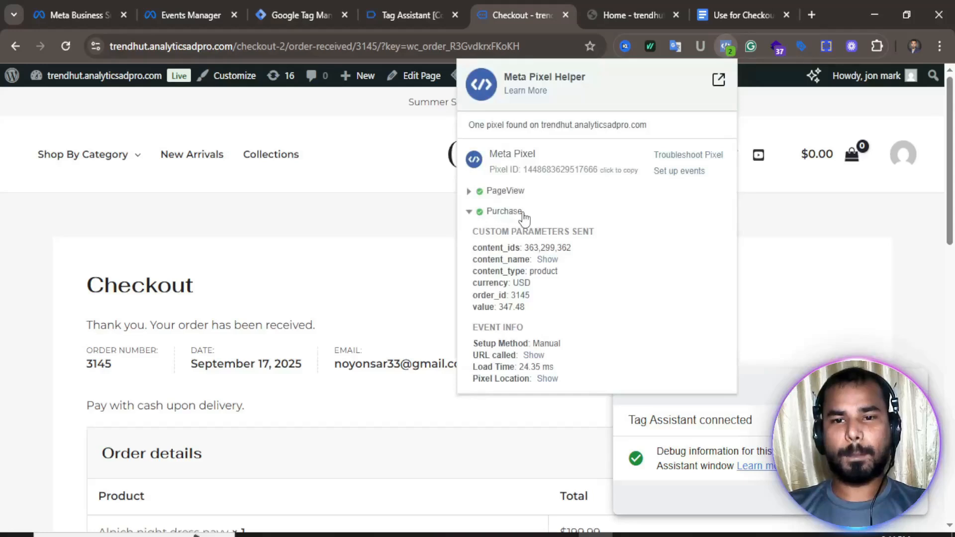
pyautogui.click(547, 260)
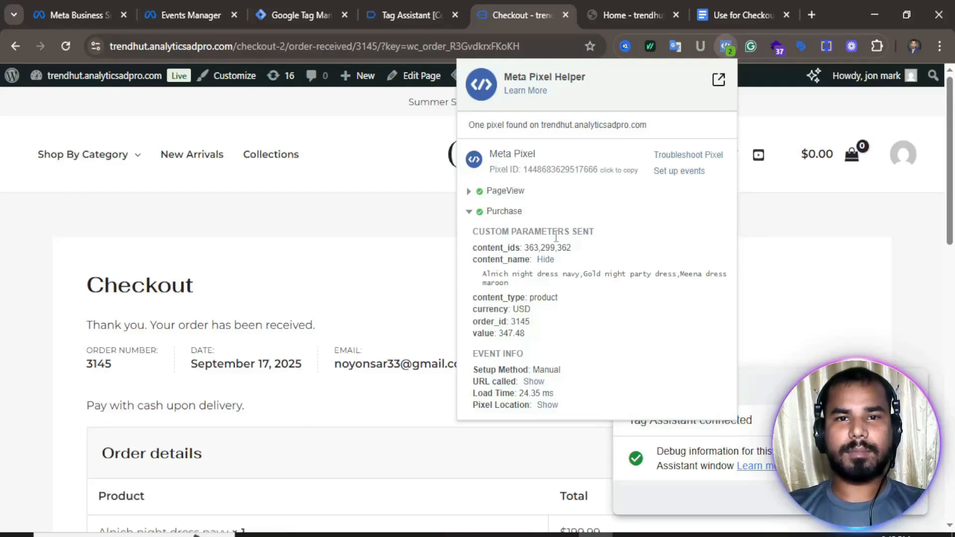
# - Switch to Tag Assistant, continue past the connection notice, and review the Facebook tags fired in the container summary
pyautogui.click(314, 1)
pyautogui.click(396, 4)
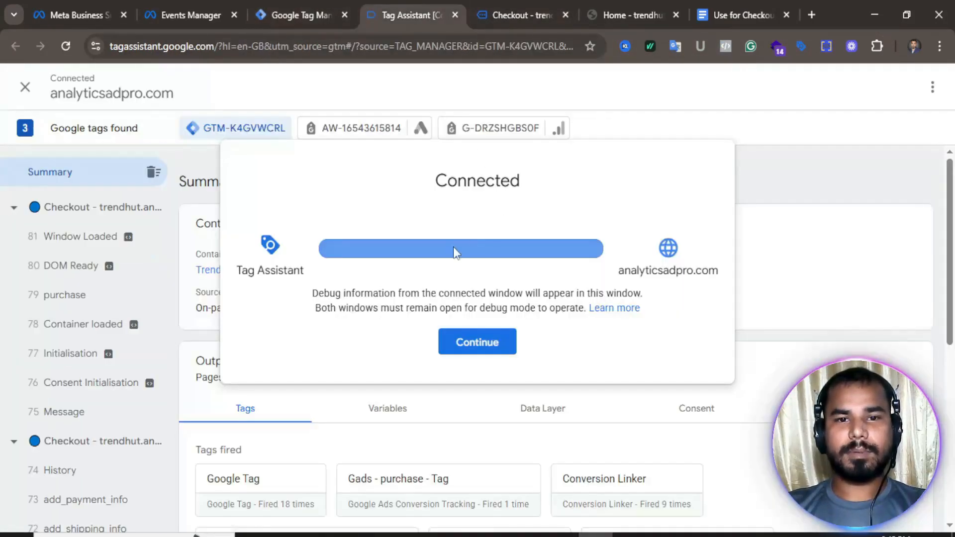
pyautogui.click(463, 343)
pyautogui.scroll(-5, 444, 328)
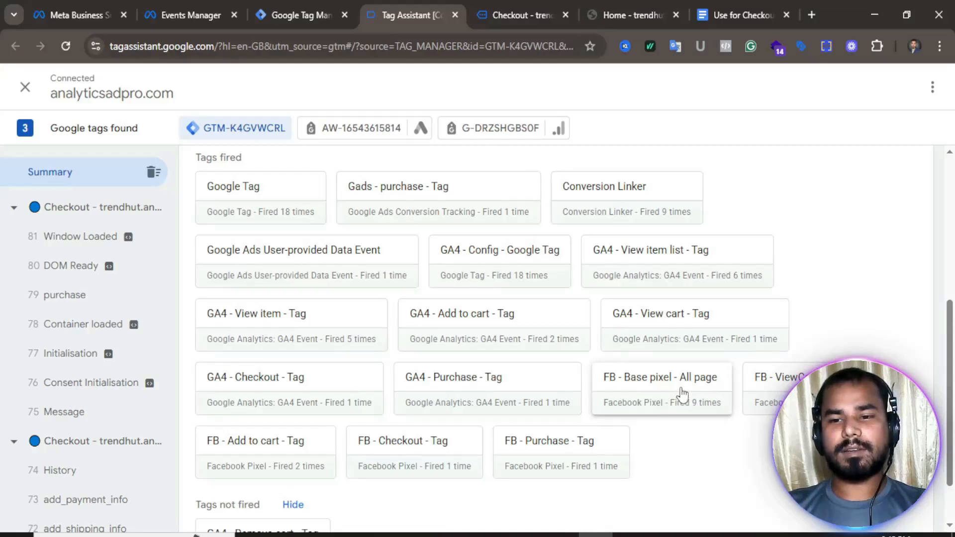
pyautogui.scroll(-2, 768, 398)
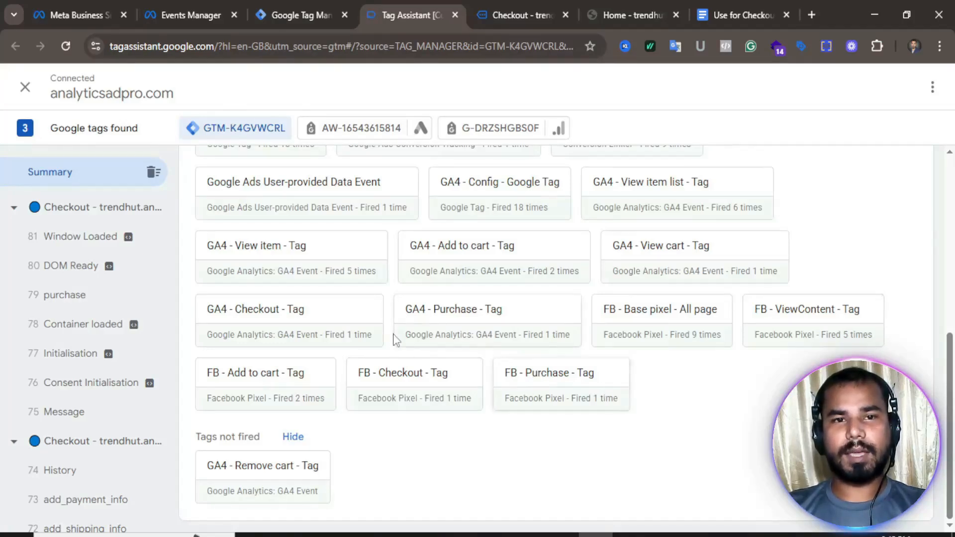
# - Switch to Meta Events Manager and show all parameters of the Add to cart test event for Alnich night dress navy
pyautogui.click(198, 2)
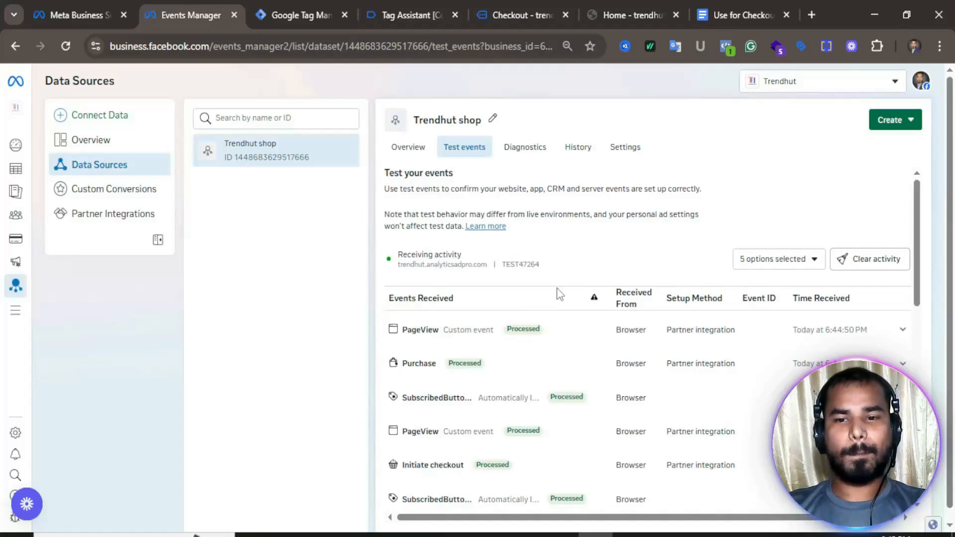
pyautogui.scroll(-10, 557, 293)
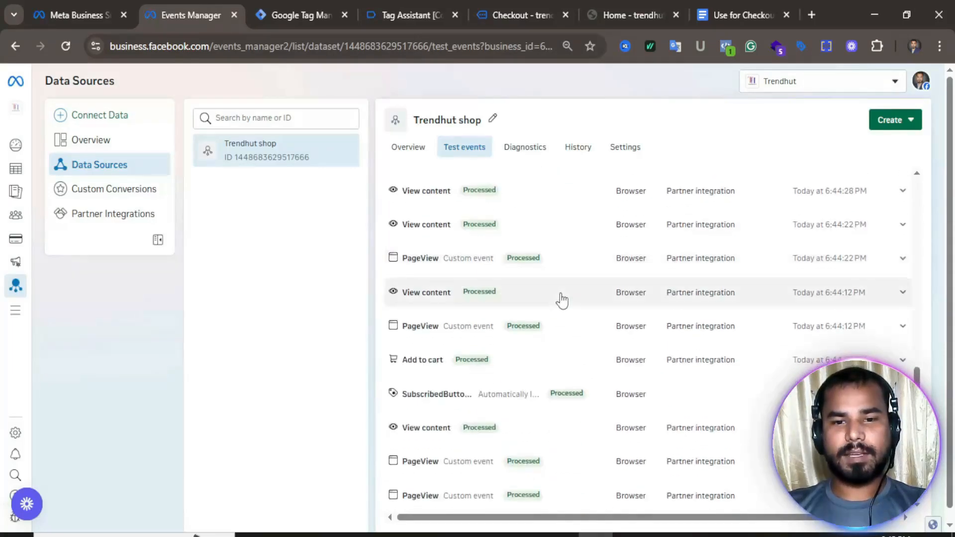
pyautogui.scroll(-1, 473, 436)
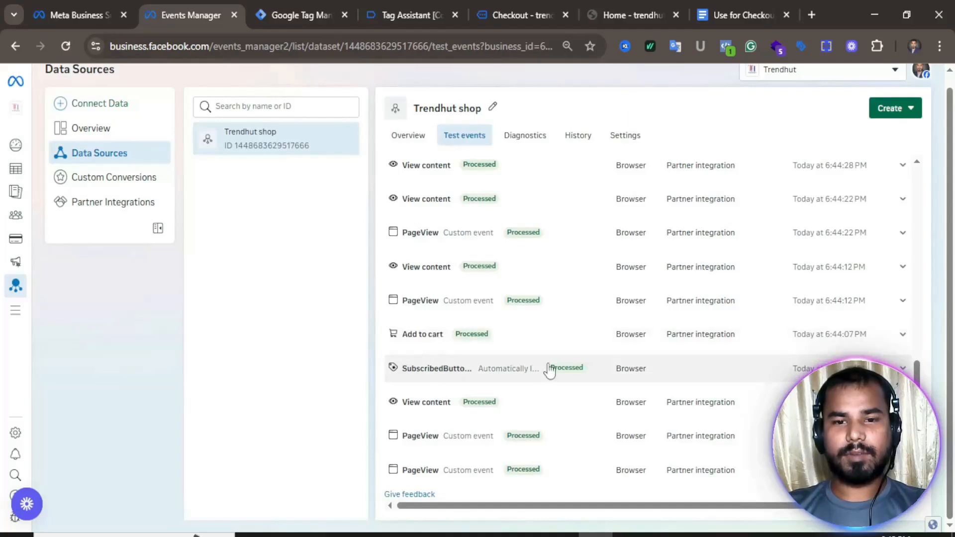
pyautogui.click(448, 335)
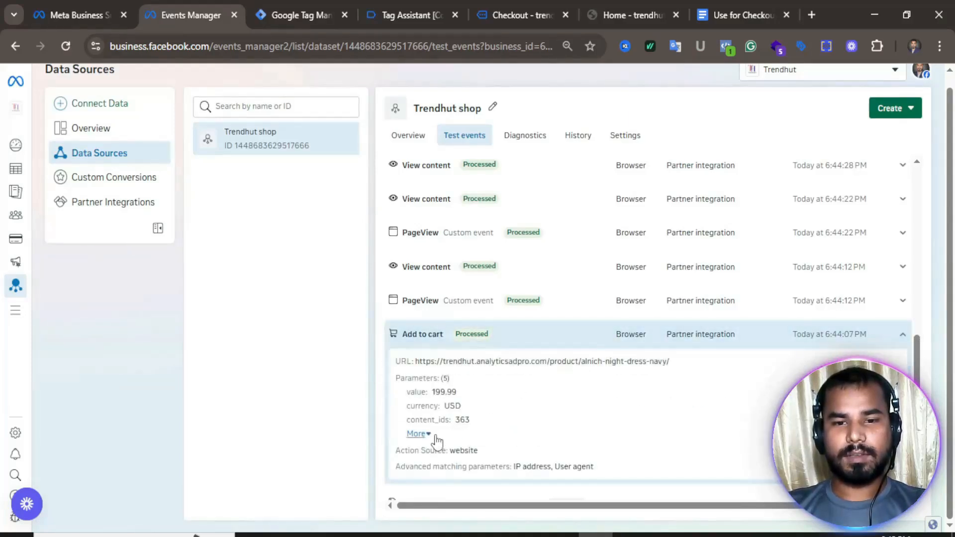
pyautogui.click(416, 435)
pyautogui.scroll(-3, 497, 386)
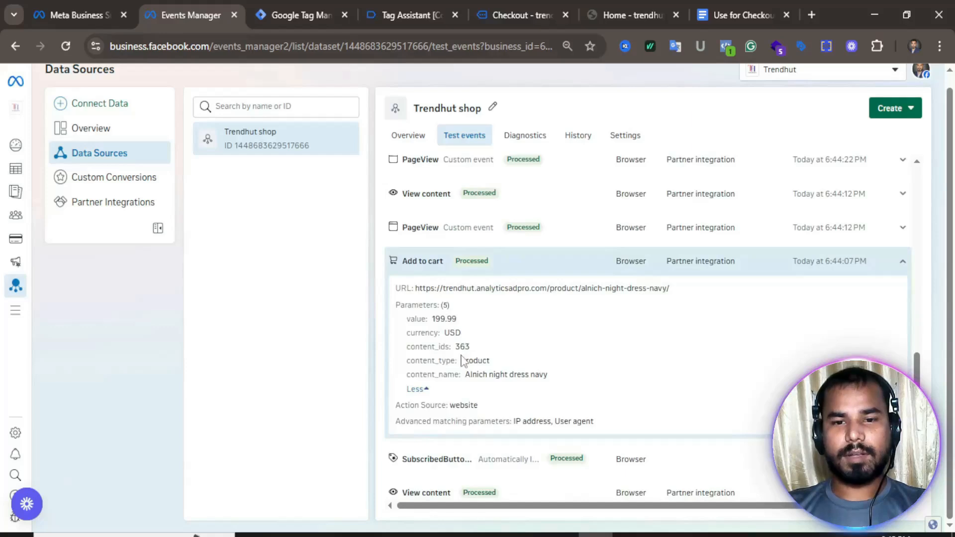
# - Show all parameters of the Add to cart test event for Meena dress maroon and look through the surrounding events
pyautogui.click(476, 405)
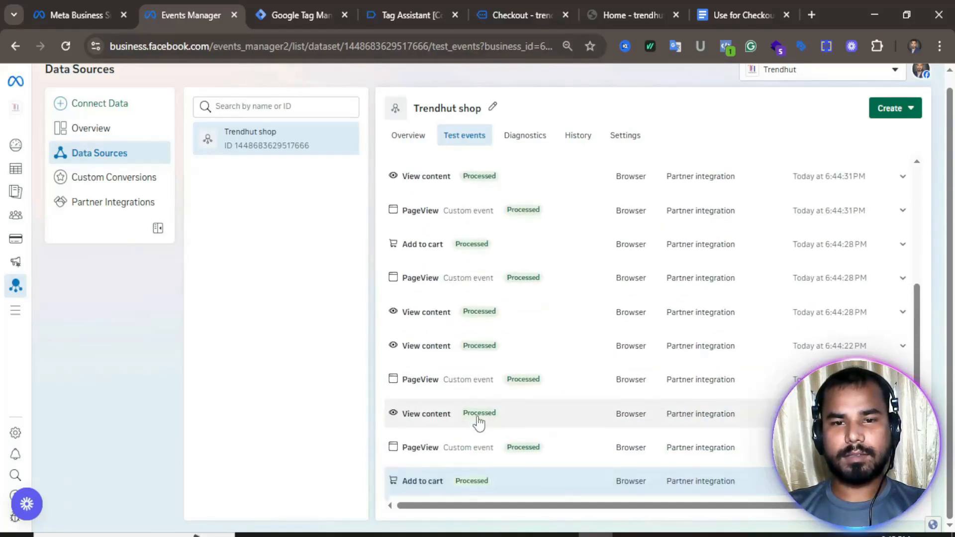
pyautogui.click(502, 317)
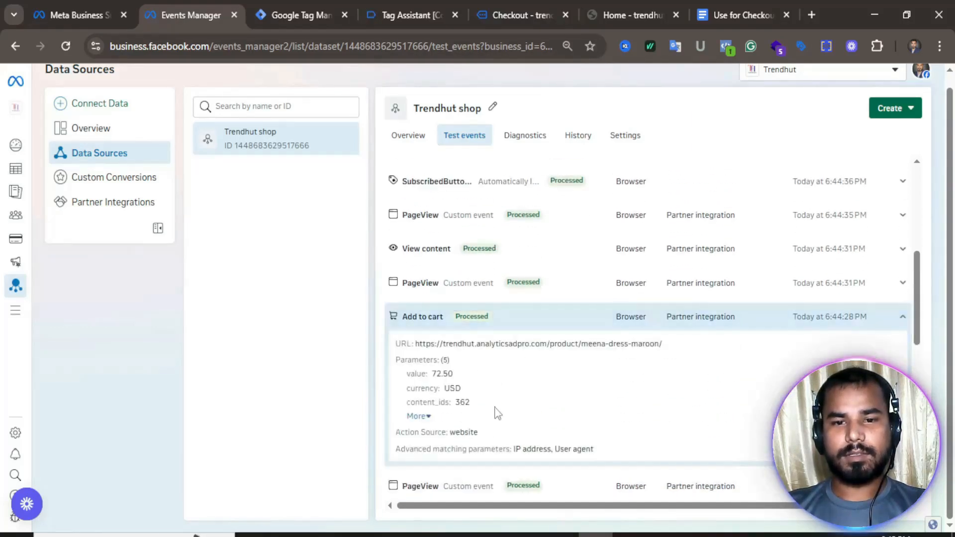
pyautogui.click(415, 416)
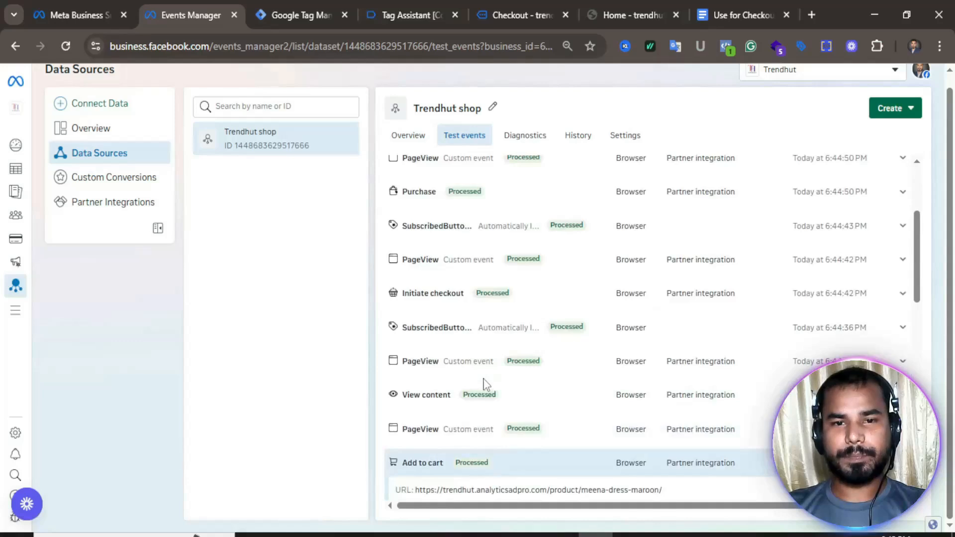
pyautogui.scroll(-5, 481, 386)
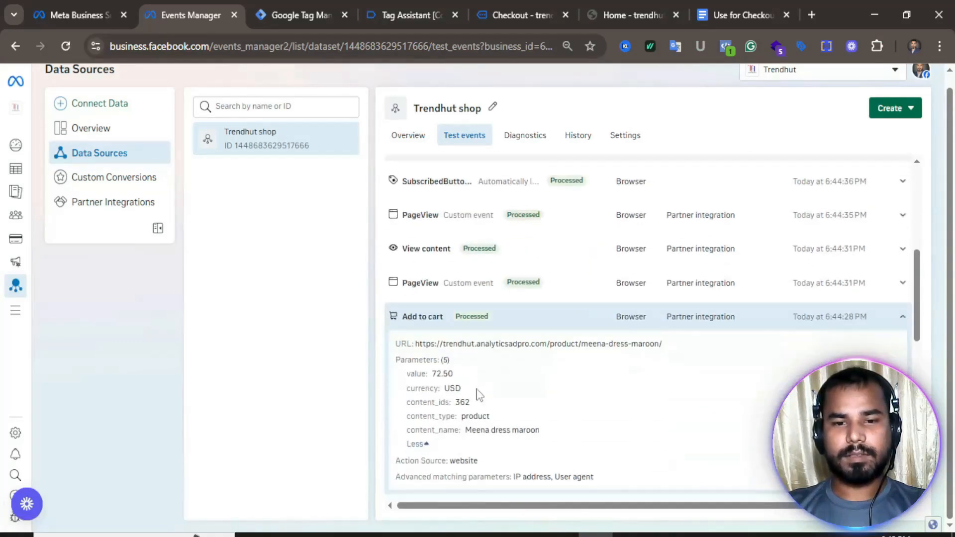
pyautogui.scroll(-6, 468, 394)
pyautogui.click(470, 393)
pyautogui.scroll(-3, 469, 393)
pyautogui.scroll(4, 469, 386)
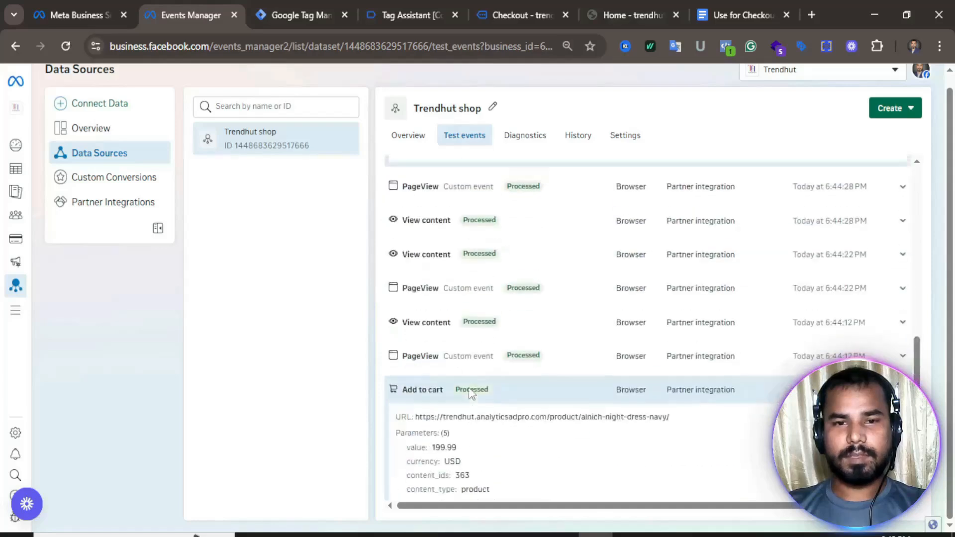
pyautogui.scroll(8, 469, 386)
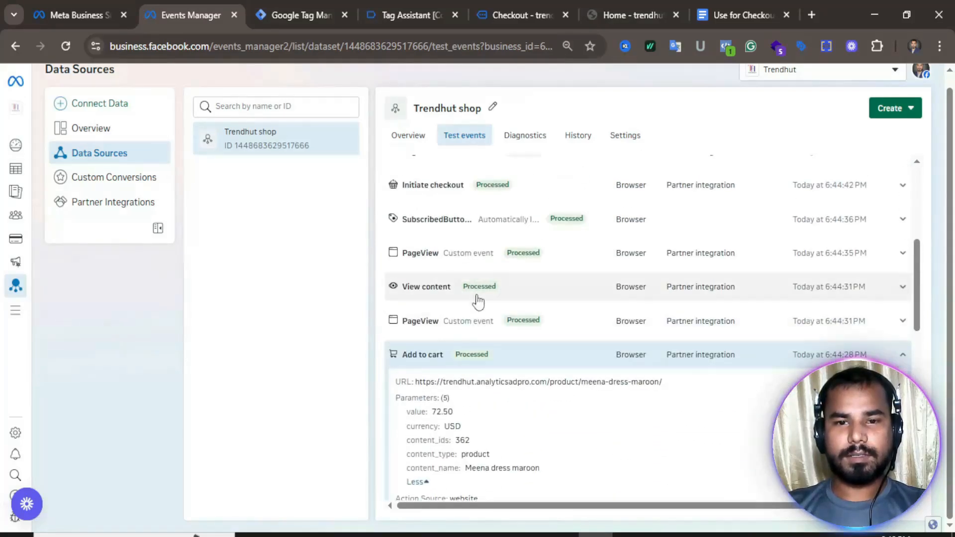
# - Expand the latest View content event for Meena dress maroon and show all parameters of the Initiate checkout event
pyautogui.click(423, 287)
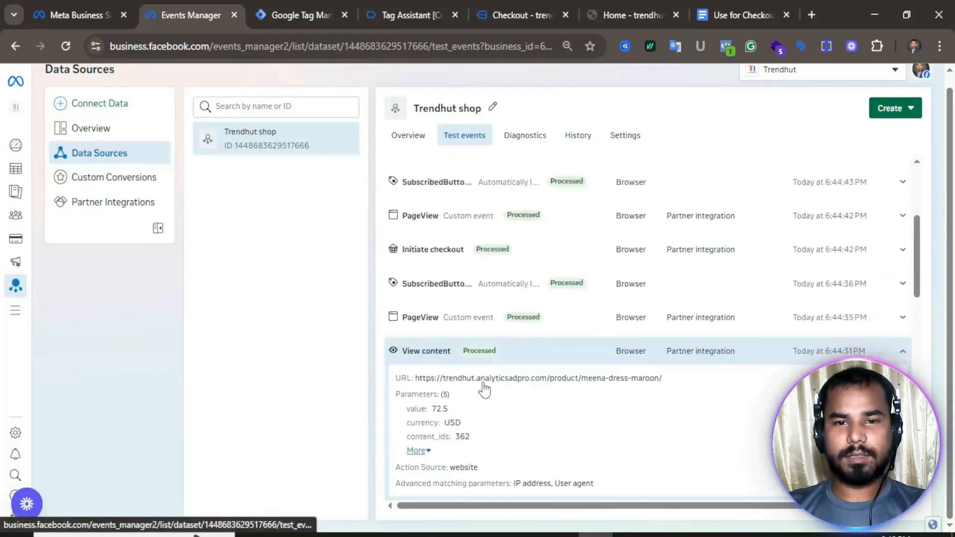
pyautogui.scroll(2, 483, 385)
pyautogui.scroll(-1, 466, 371)
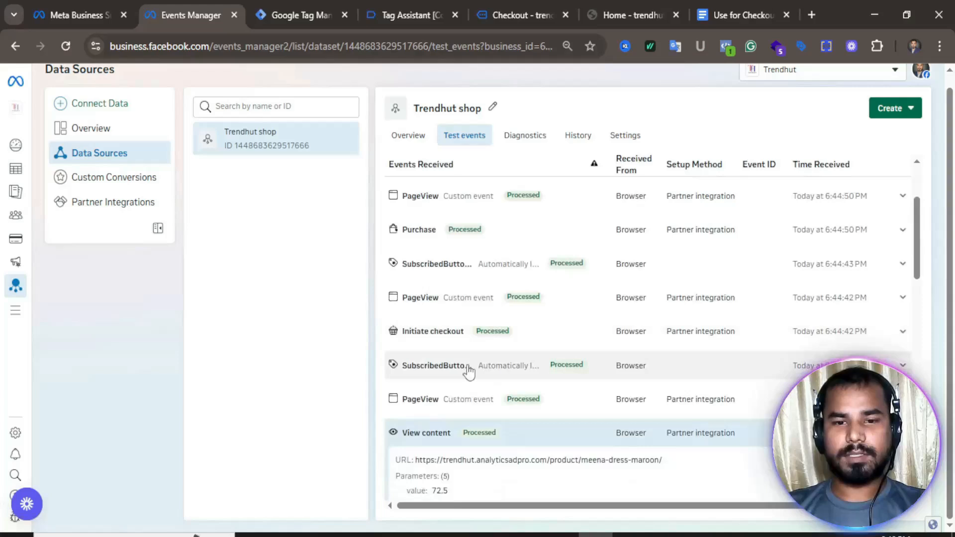
pyautogui.click(440, 332)
pyautogui.scroll(-1, 543, 354)
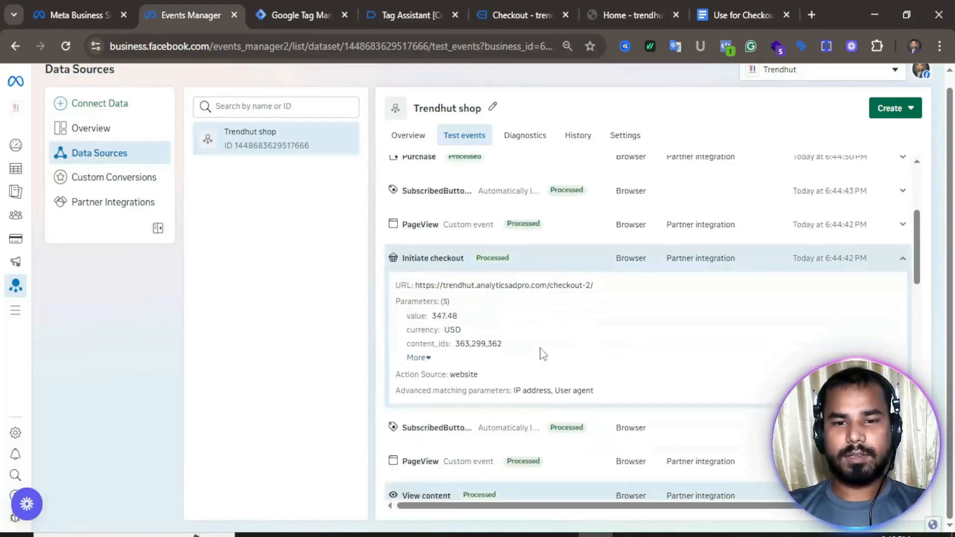
pyautogui.click(416, 358)
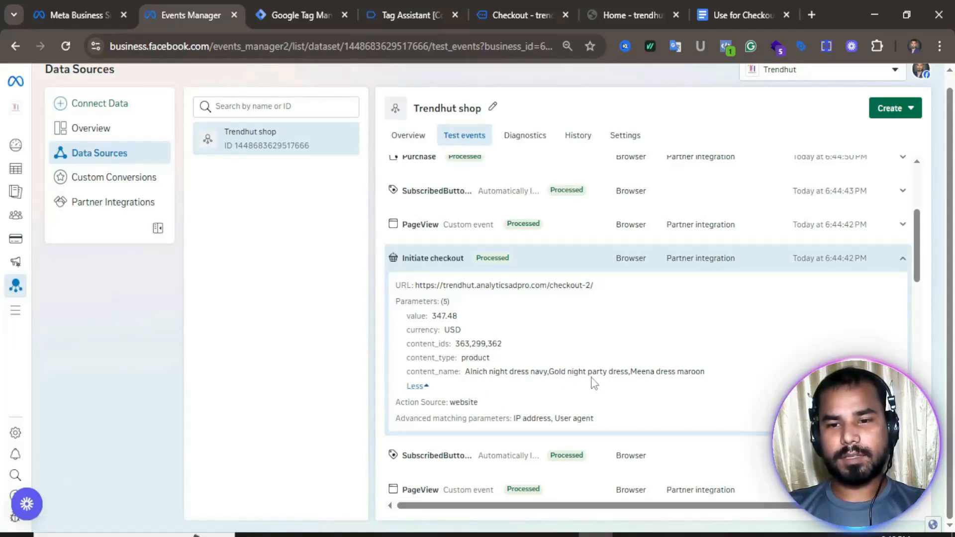
pyautogui.scroll(2, 631, 390)
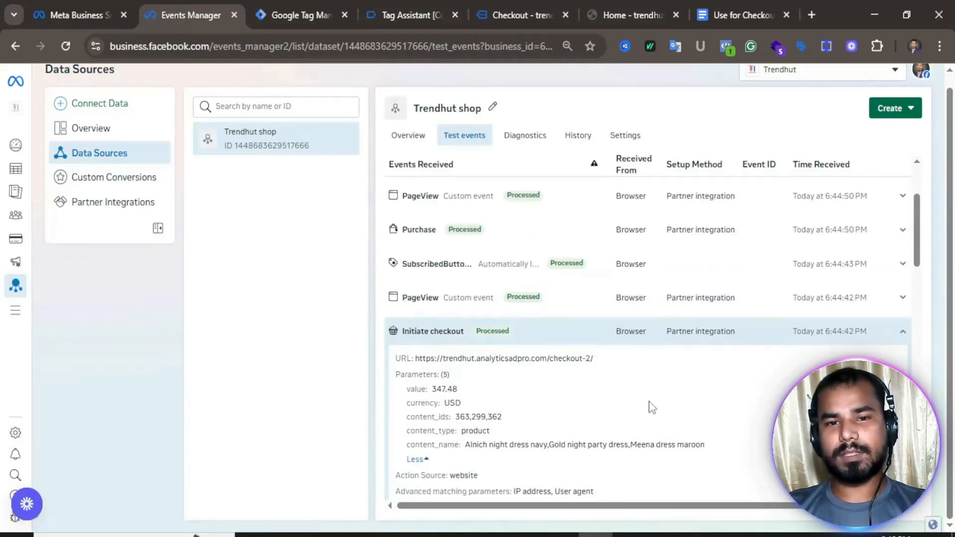
# - Show all parameters of the Purchase event and compare them with the shop's order confirmation page, returning to Events Manager
pyautogui.click(523, 230)
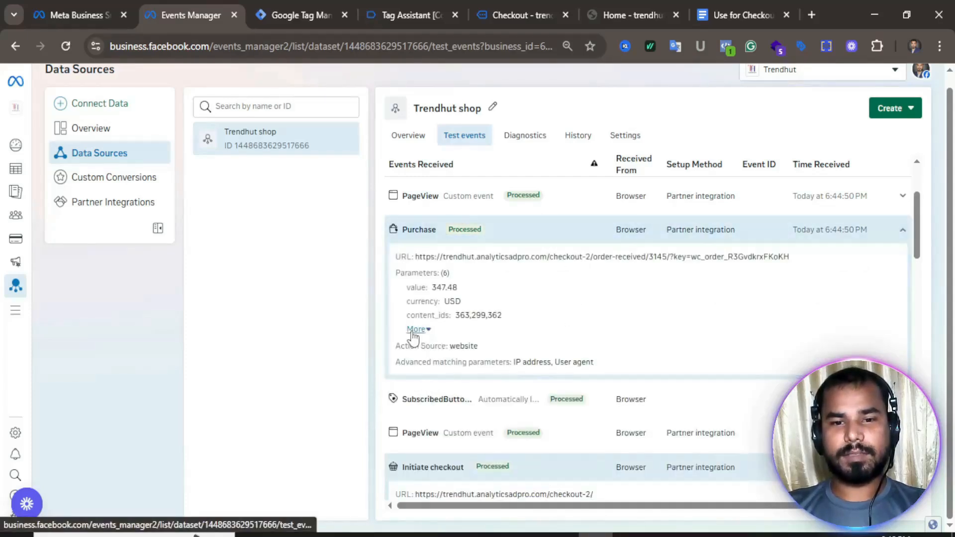
pyautogui.click(415, 330)
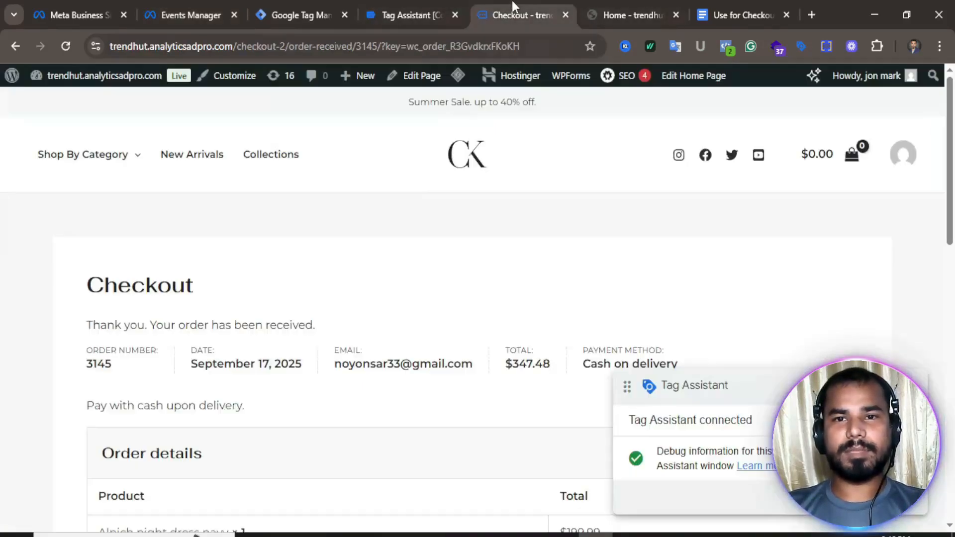
pyautogui.click(511, 2)
pyautogui.scroll(-1, 343, 298)
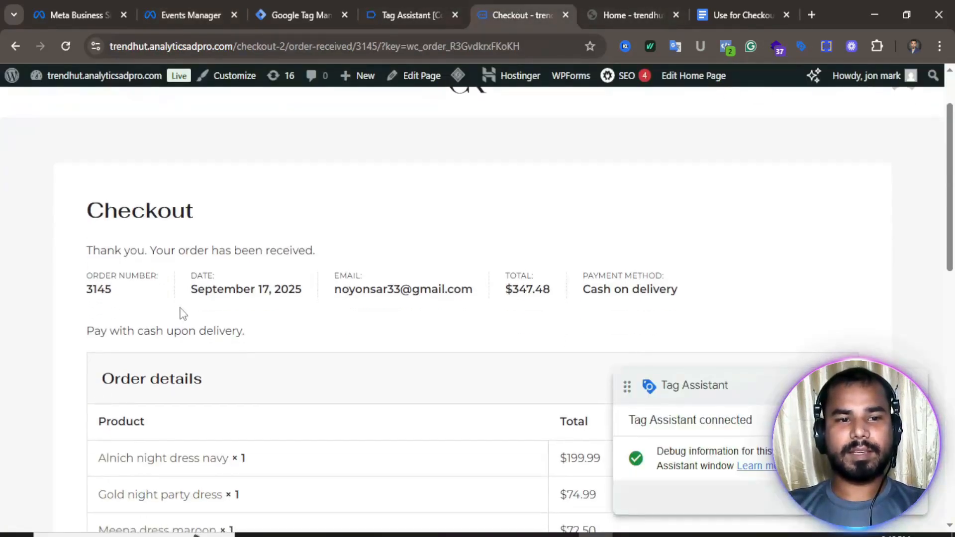
pyautogui.scroll(-1, 149, 298)
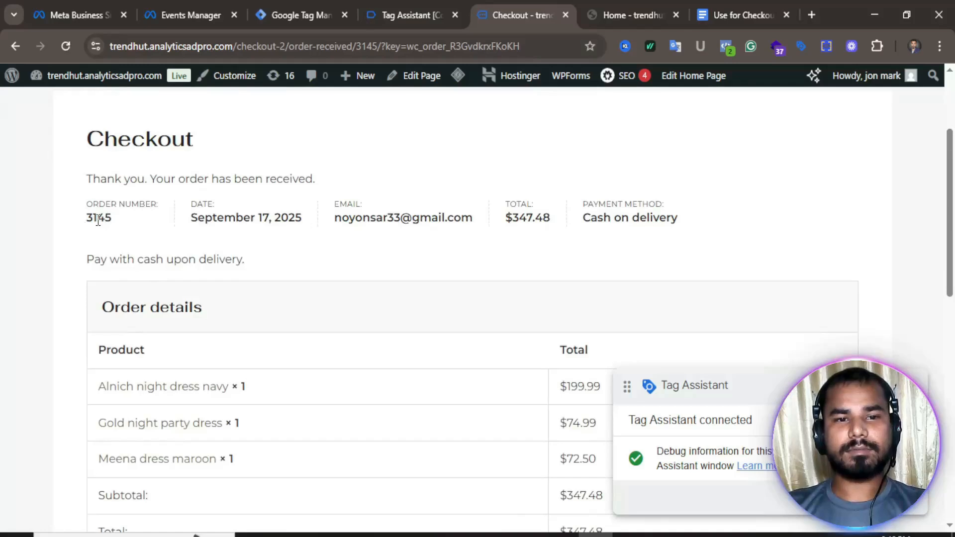
pyautogui.click(182, 6)
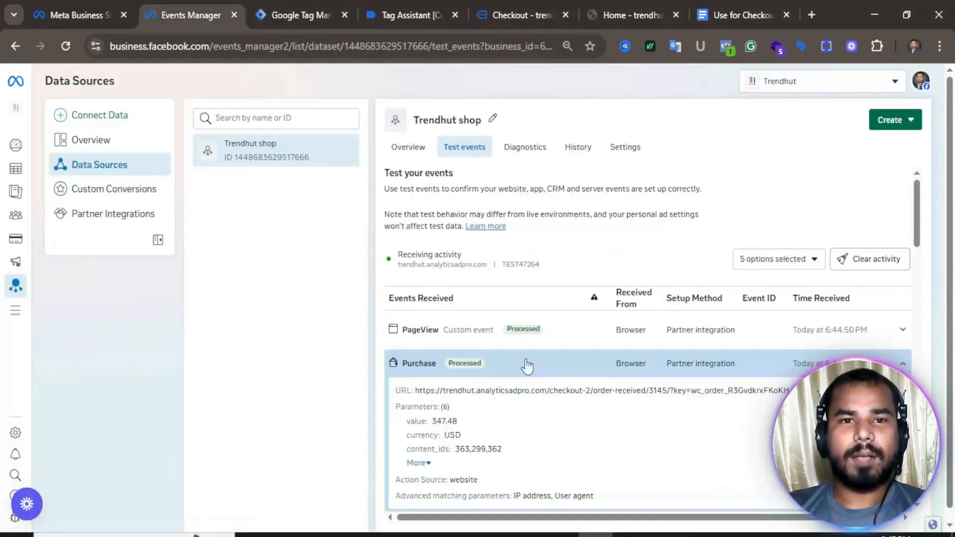